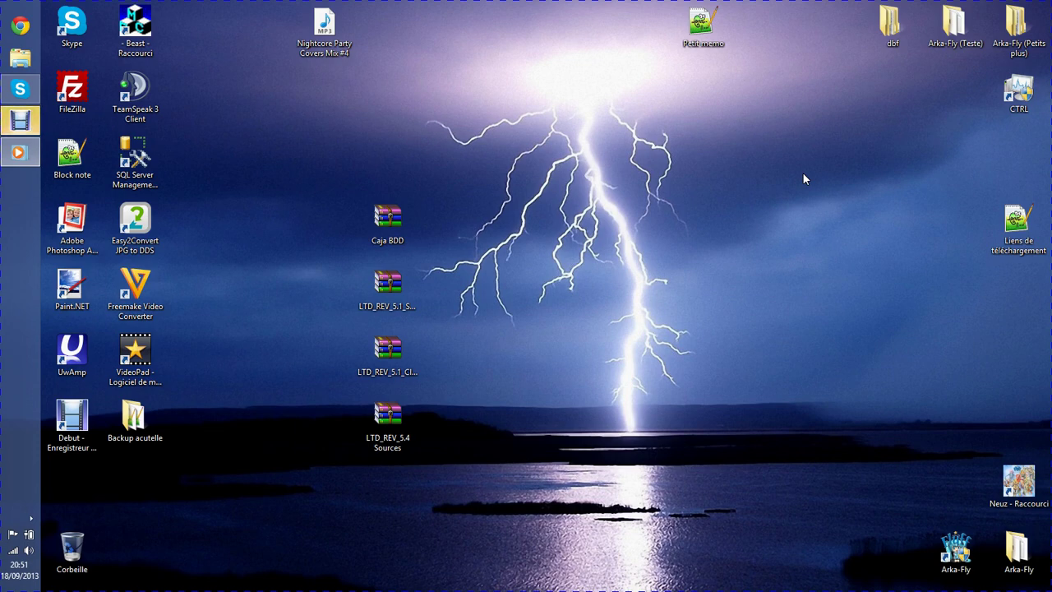
Select the downloaded archive icons on the desktop and open 'Liens de téléchargement.txt'.
{"action": "left_click", "coordinate": [667, 417]}
{"action": "left_click_drag", "start_coordinate": [511, 520], "coordinate": [364, 172]}
{"action": "left_click_drag", "start_coordinate": [580, 333], "coordinate": [397, 398]}
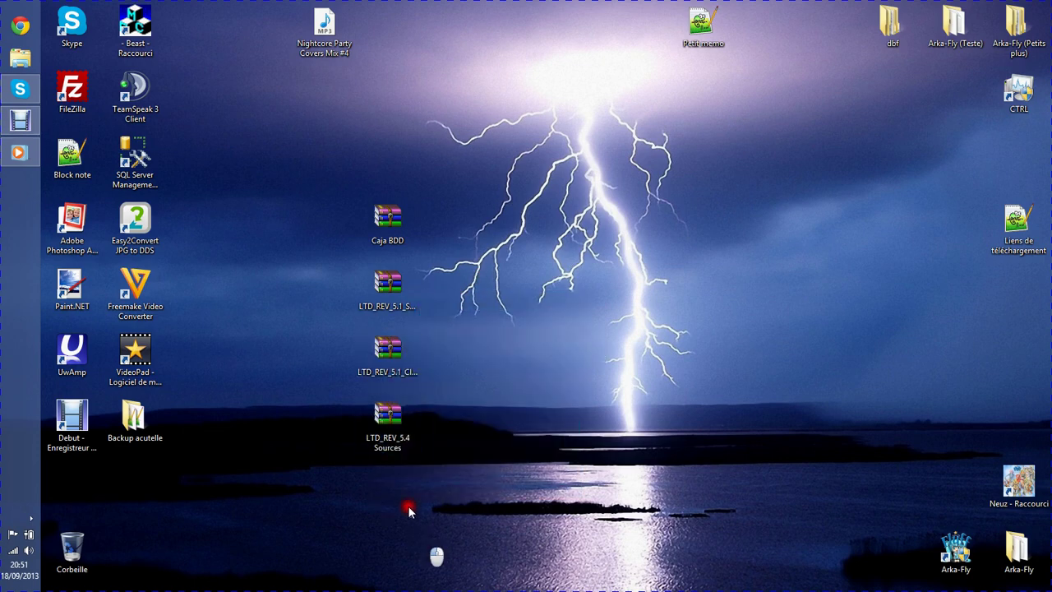
{"action": "left_click_drag", "start_coordinate": [417, 516], "coordinate": [346, 289]}
{"action": "left_click_drag", "start_coordinate": [290, 252], "coordinate": [491, 520]}
{"action": "left_click_drag", "start_coordinate": [491, 524], "coordinate": [282, 253]}
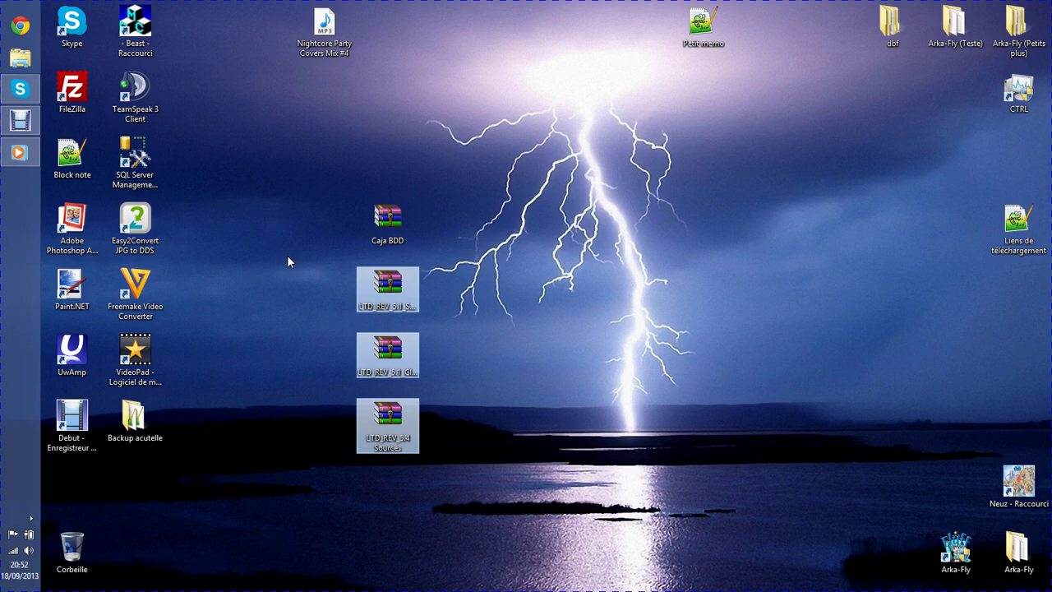
{"action": "left_click_drag", "start_coordinate": [594, 467], "coordinate": [341, 221]}
{"action": "left_click_drag", "start_coordinate": [596, 423], "coordinate": [312, 185]}
{"action": "double_click", "coordinate": [1019, 246]}
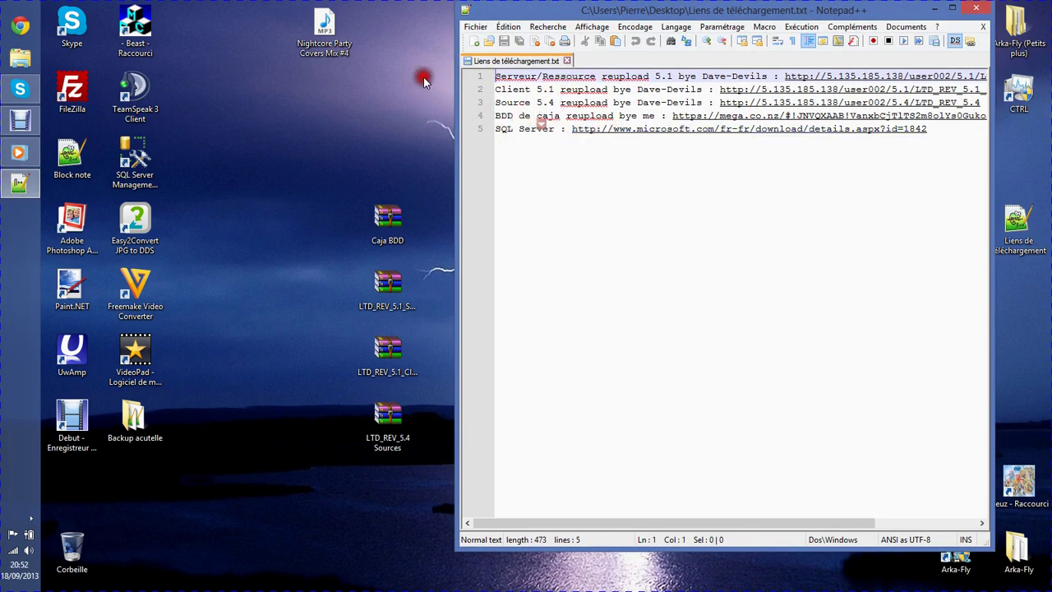
Line up Caja BDD and the three LTD_REV archives in a column, then close the links file.
{"action": "left_click_drag", "start_coordinate": [386, 222], "coordinate": [252, 95]}
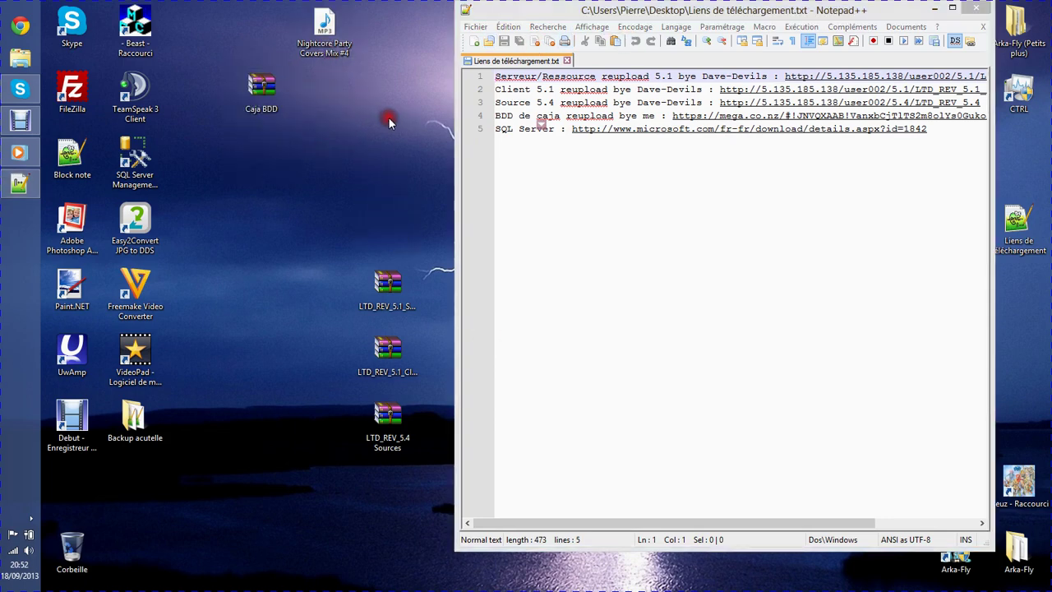
{"action": "left_click_drag", "start_coordinate": [400, 479], "coordinate": [282, 242]}
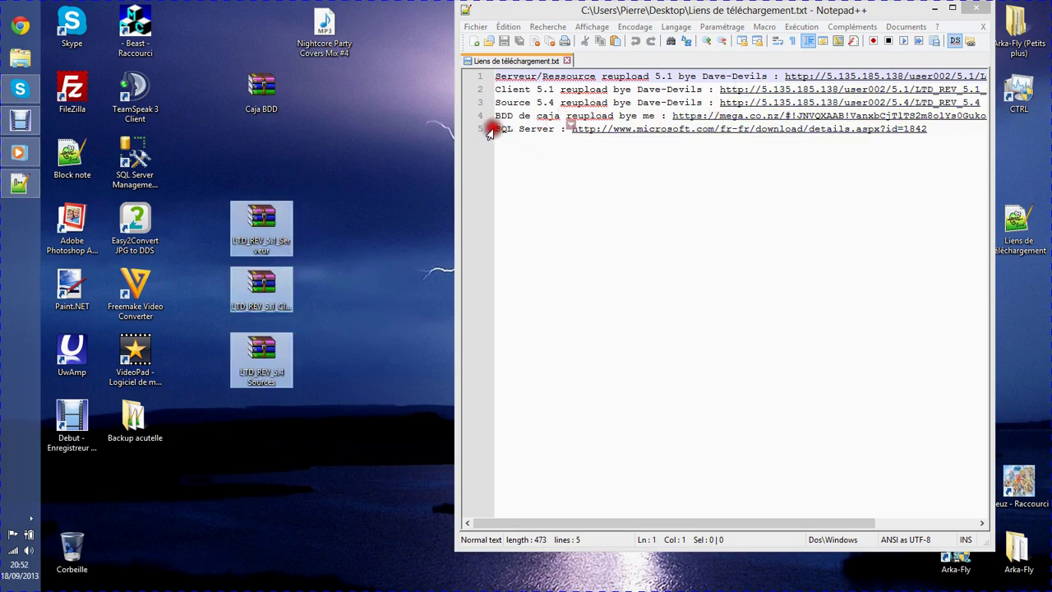
{"action": "left_click", "coordinate": [968, 8]}
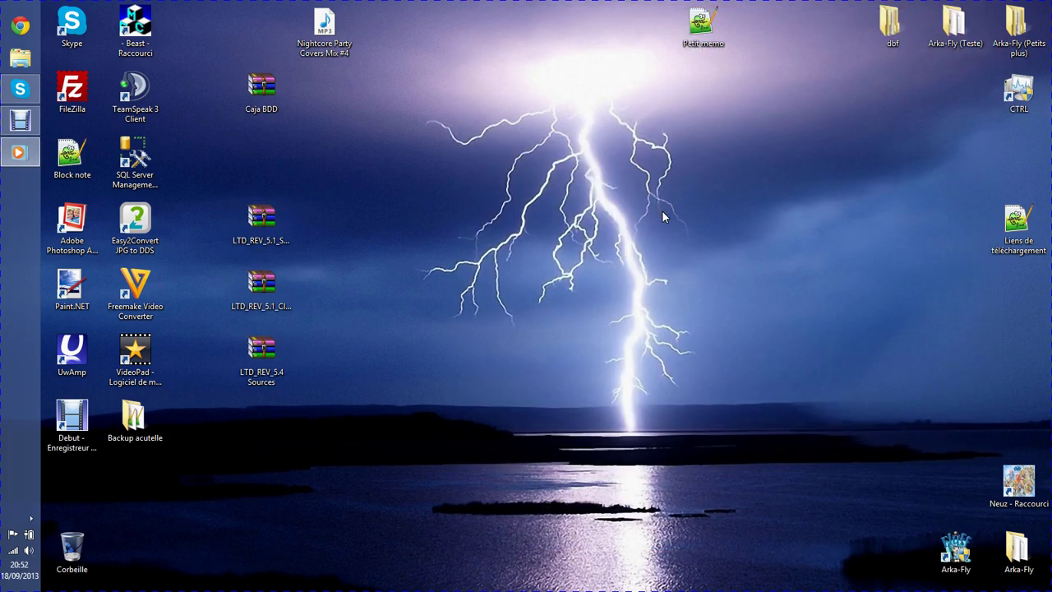
Drag the three LTD_REV archives back to the middle of the desktop.
{"action": "left_click_drag", "start_coordinate": [500, 380], "coordinate": [374, 226]}
{"action": "left_click", "coordinate": [580, 336]}
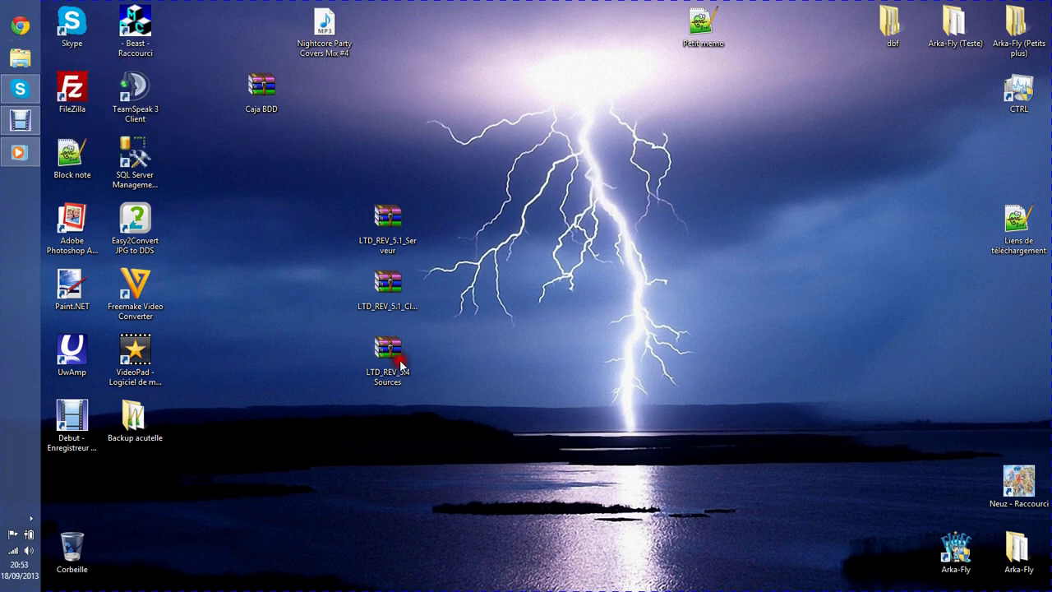
Create a new desktop folder named 'Serveur Flyff'.
{"action": "right_click", "coordinate": [561, 306]}
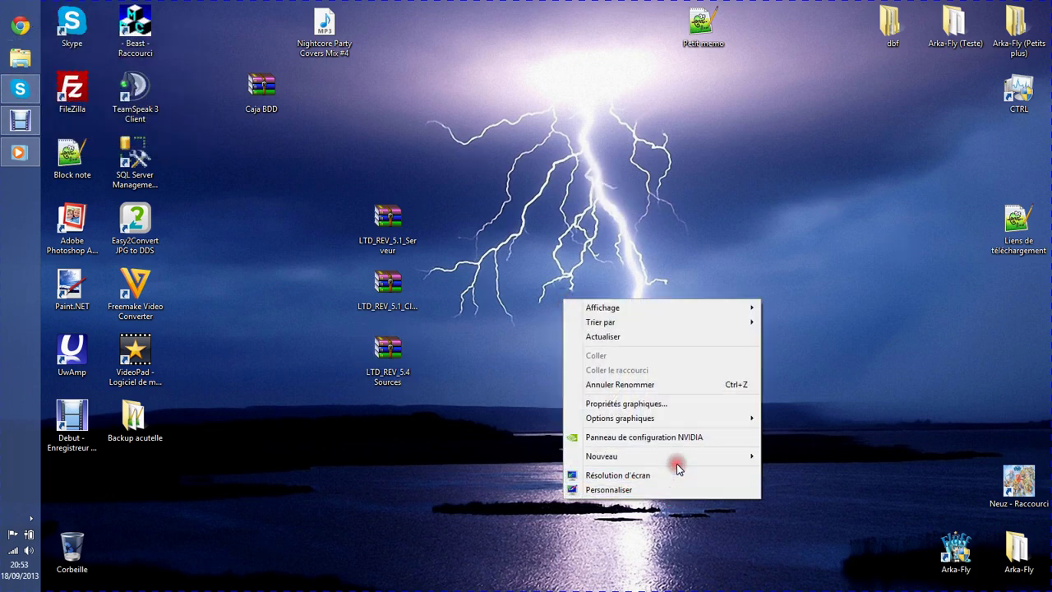
{"action": "mouse_move", "coordinate": [680, 458]}
{"action": "left_click", "coordinate": [789, 277]}
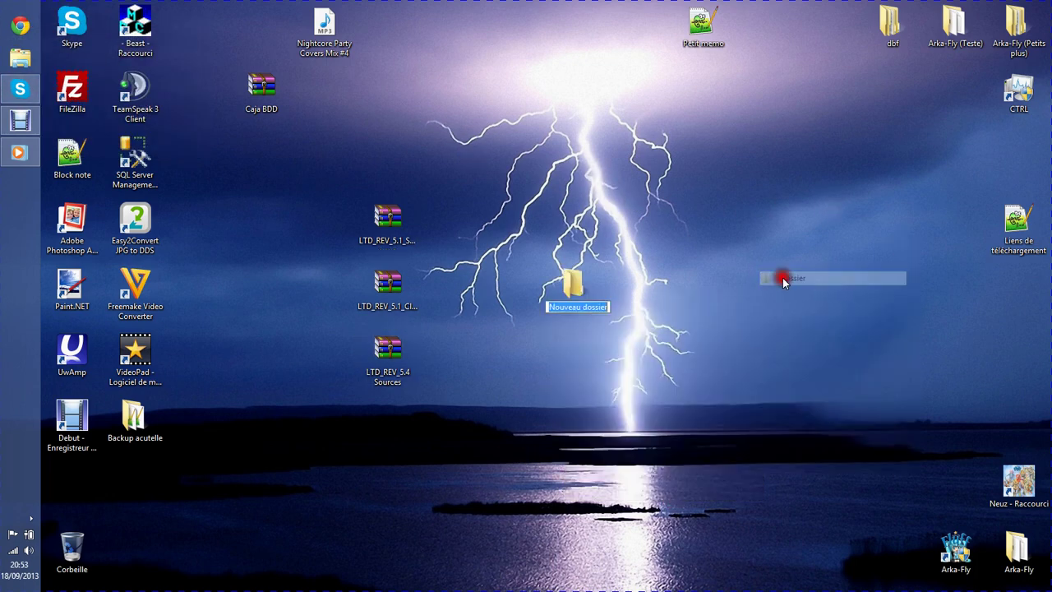
{"action": "type", "text": "Se"}
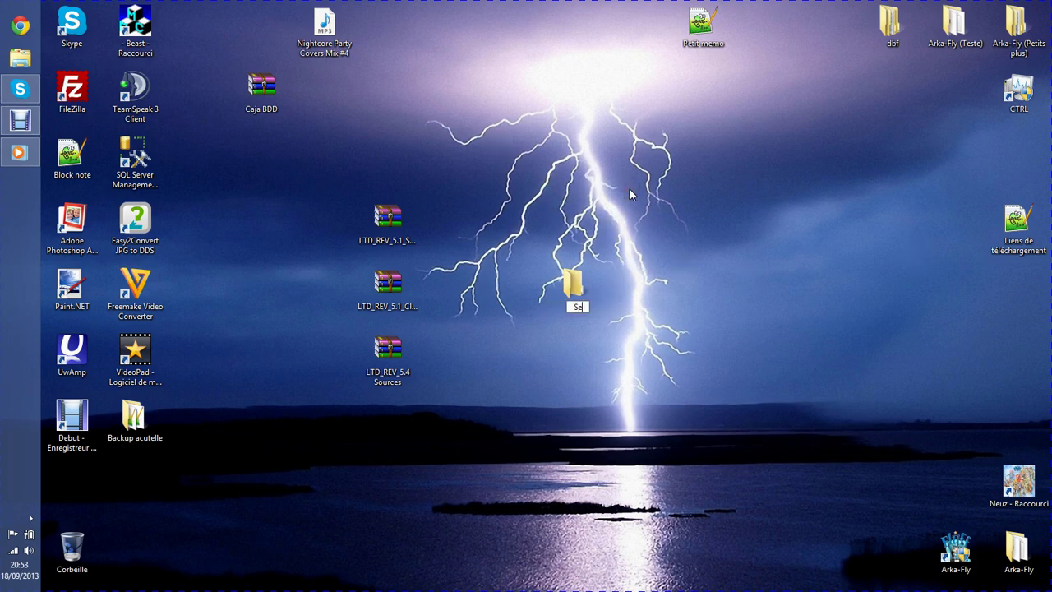
{"action": "type", "text": "rveur Flyff"}
{"action": "key", "text": "Return"}
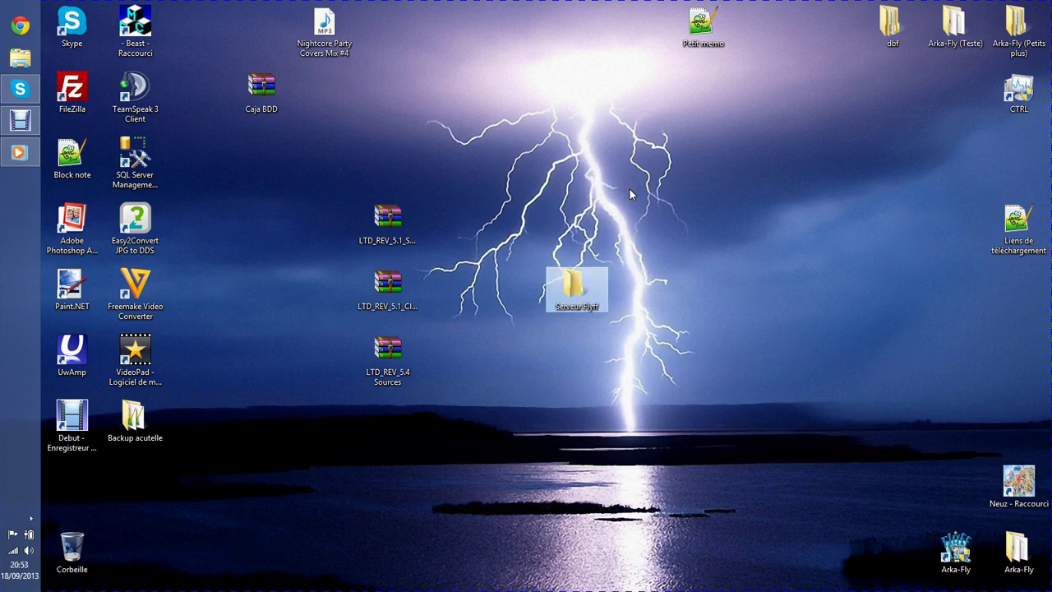
Move the three LTD_REV archives into Serveur Flyff and extract them there.
{"action": "left_click_drag", "start_coordinate": [485, 516], "coordinate": [567, 230]}
{"action": "double_click", "coordinate": [579, 287]}
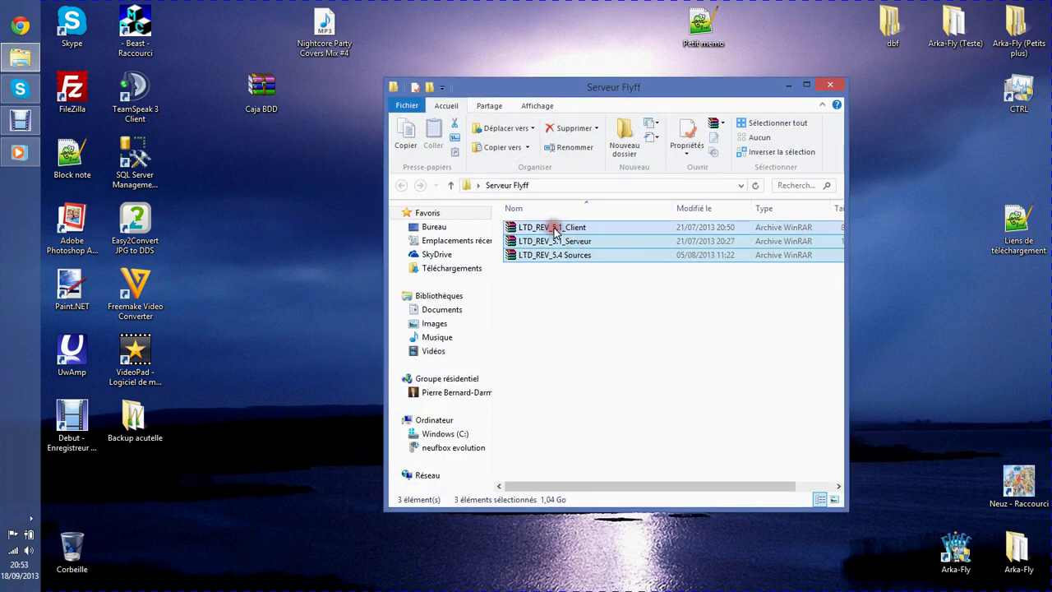
{"action": "right_click", "coordinate": [556, 232]}
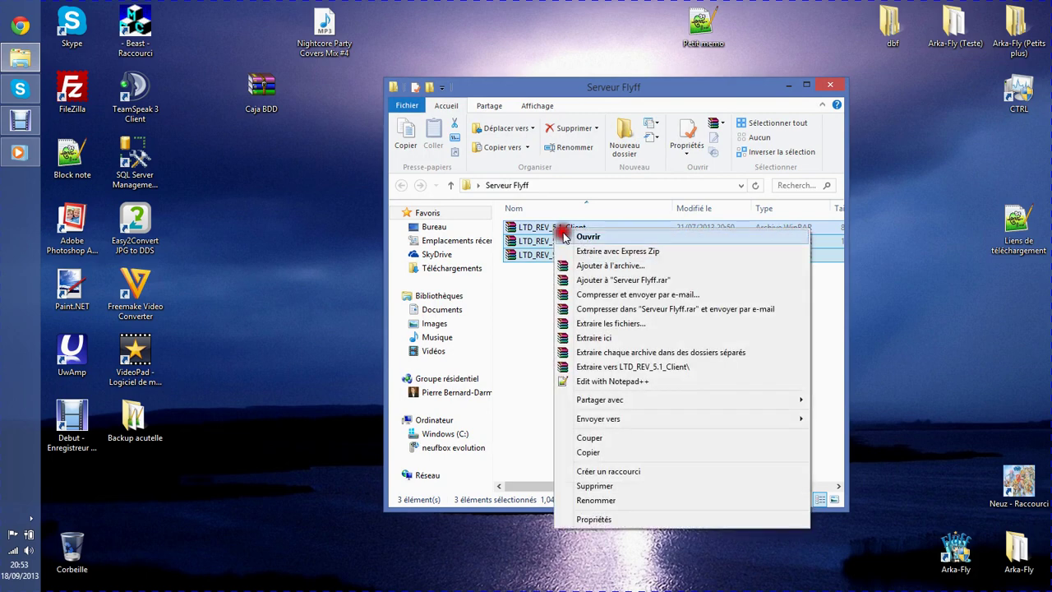
{"action": "left_click", "coordinate": [610, 339]}
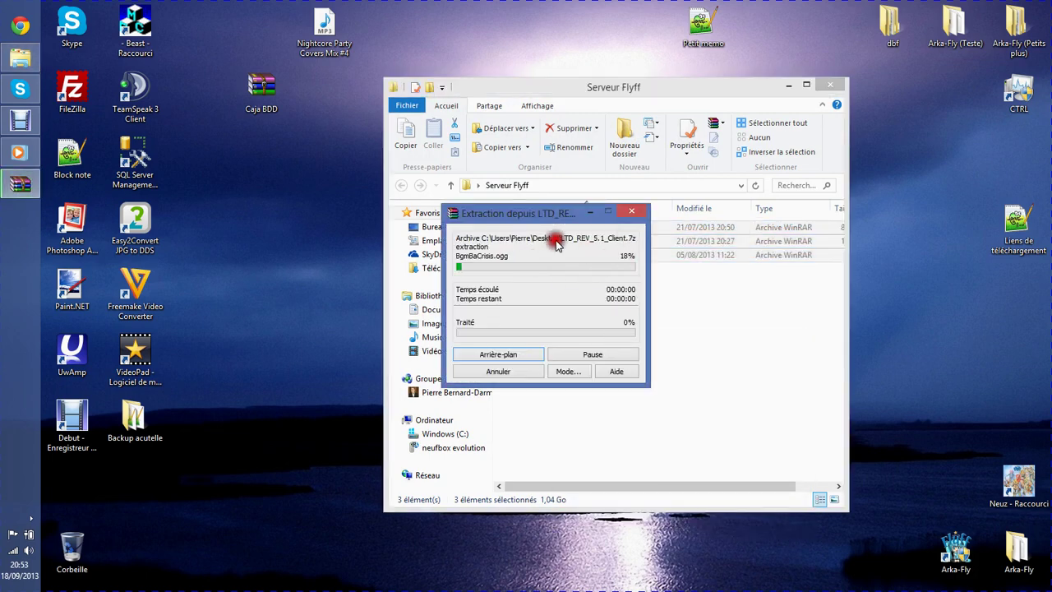
{"action": "left_click_drag", "start_coordinate": [554, 213], "coordinate": [348, 224]}
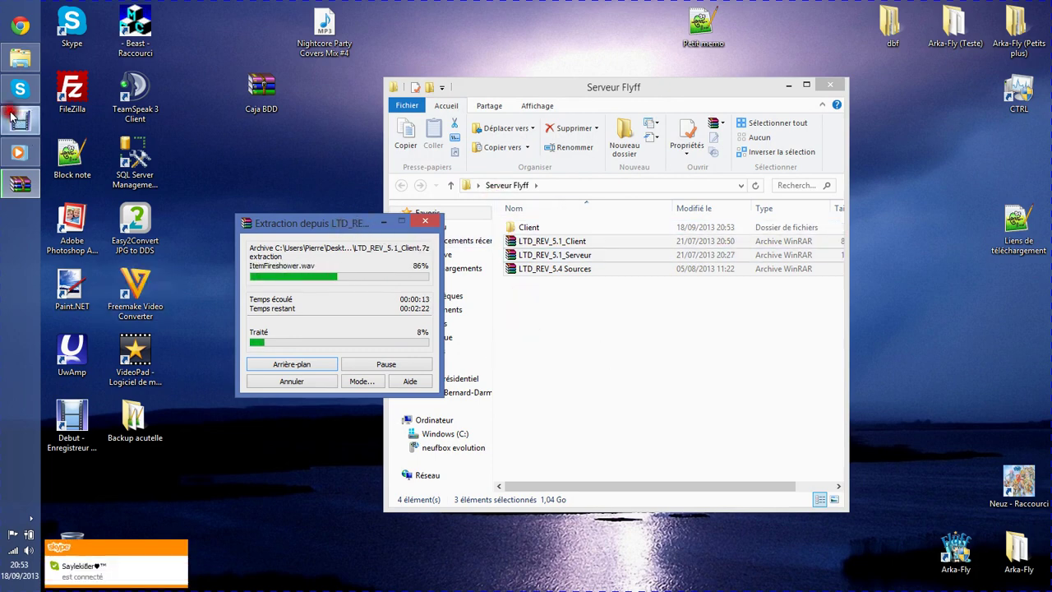
Reopen Serveur Flyff and move the three archives back onto the desktop.
{"action": "left_click", "coordinate": [31, 124]}
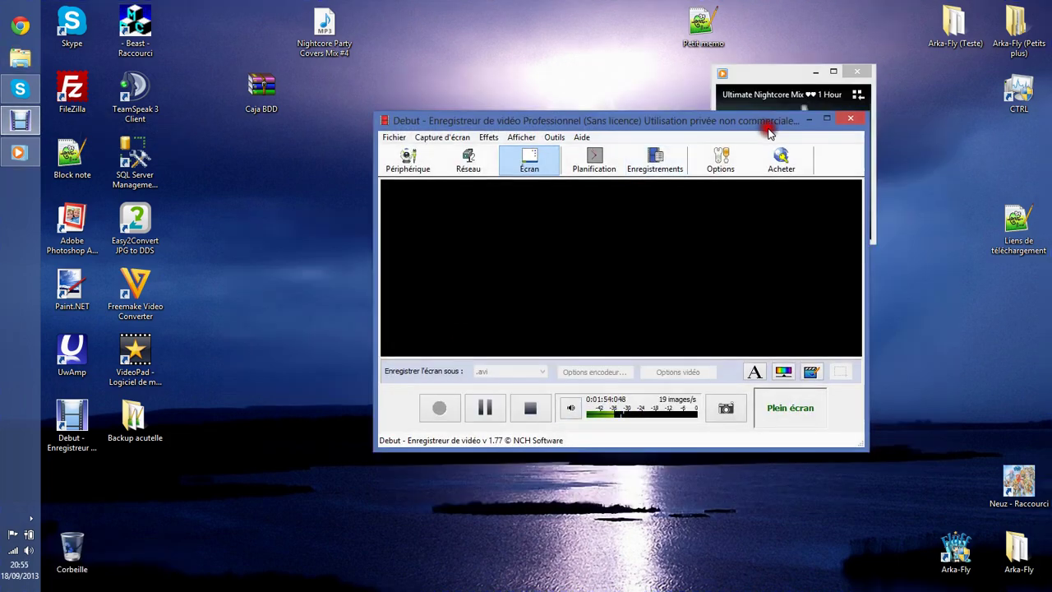
{"action": "left_click", "coordinate": [809, 119]}
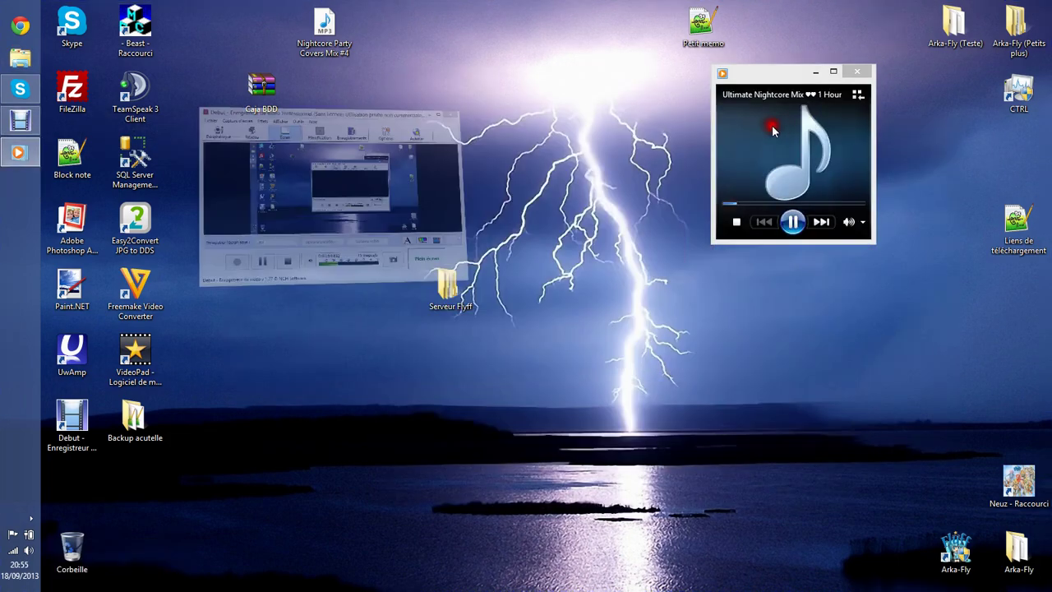
{"action": "left_click", "coordinate": [812, 73]}
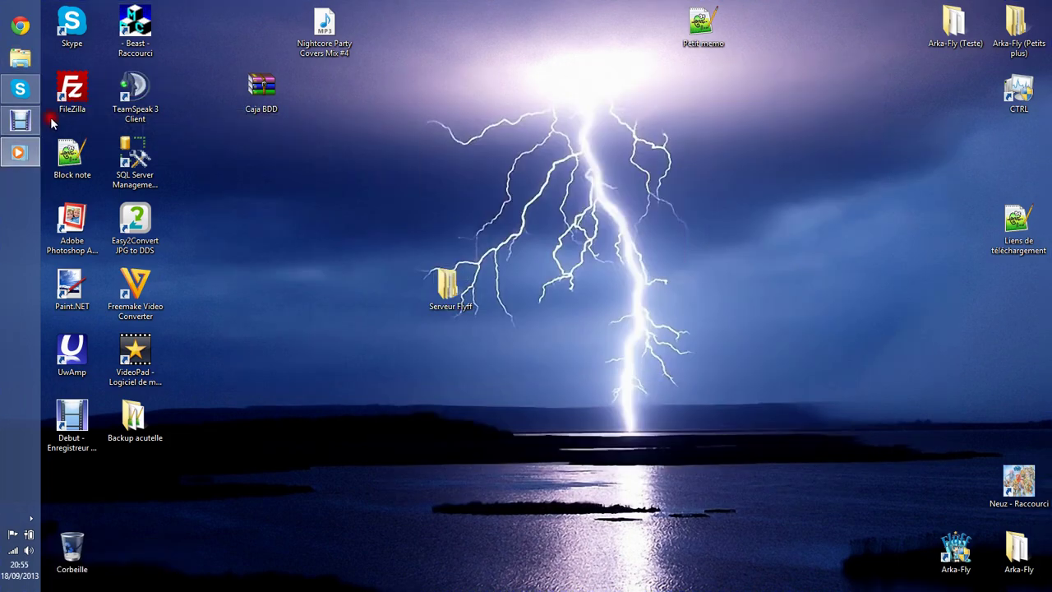
{"action": "left_click", "coordinate": [24, 123]}
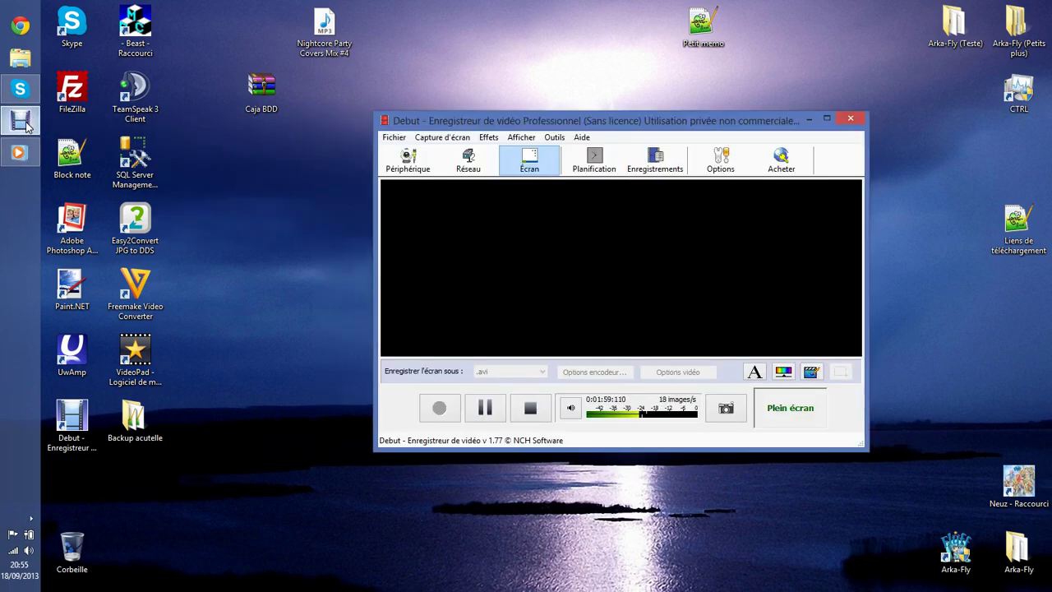
{"action": "left_click", "coordinate": [24, 123]}
{"action": "double_click", "coordinate": [460, 293]}
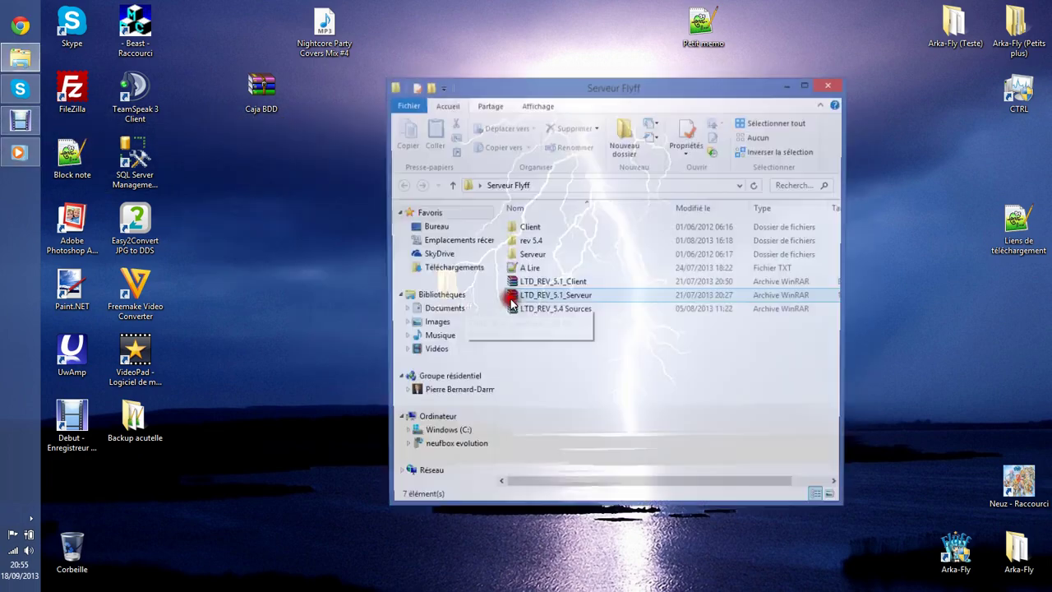
{"action": "left_click_drag", "start_coordinate": [601, 78], "coordinate": [621, 52]}
{"action": "left_click_drag", "start_coordinate": [623, 341], "coordinate": [283, 284]}
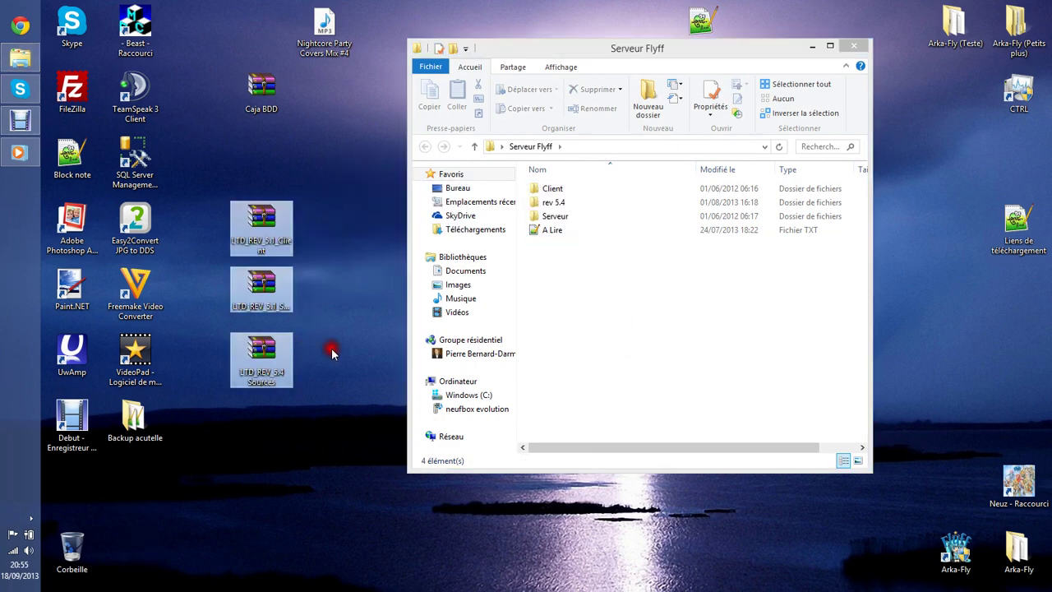
Delete the A Lire text file and empty the Recycle Bin.
{"action": "left_click", "coordinate": [834, 298]}
{"action": "left_click", "coordinate": [559, 231]}
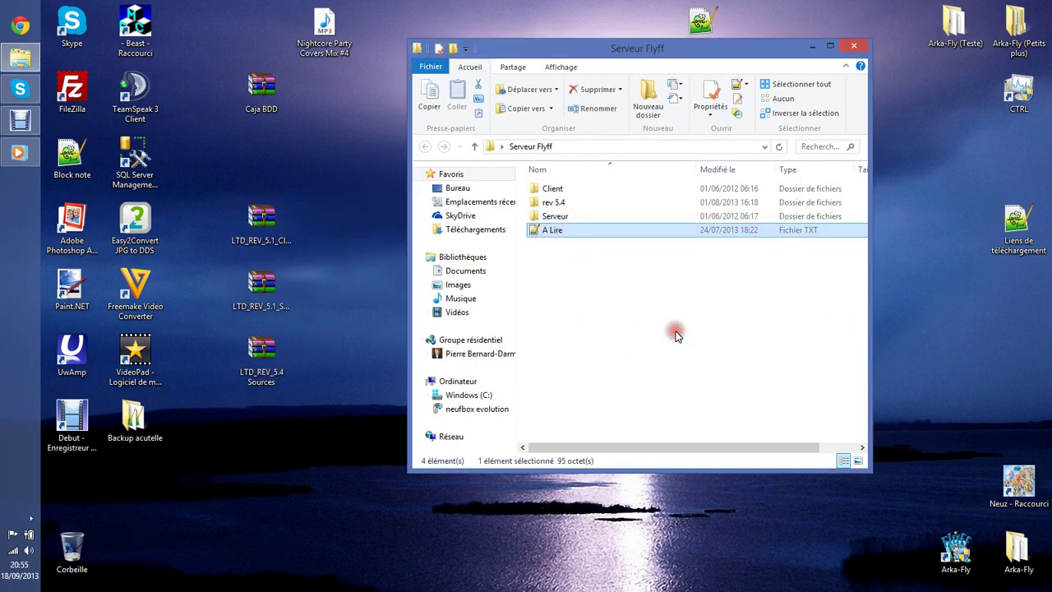
{"action": "key", "text": "Delete"}
{"action": "right_click", "coordinate": [98, 546]}
{"action": "left_click", "coordinate": [152, 488]}
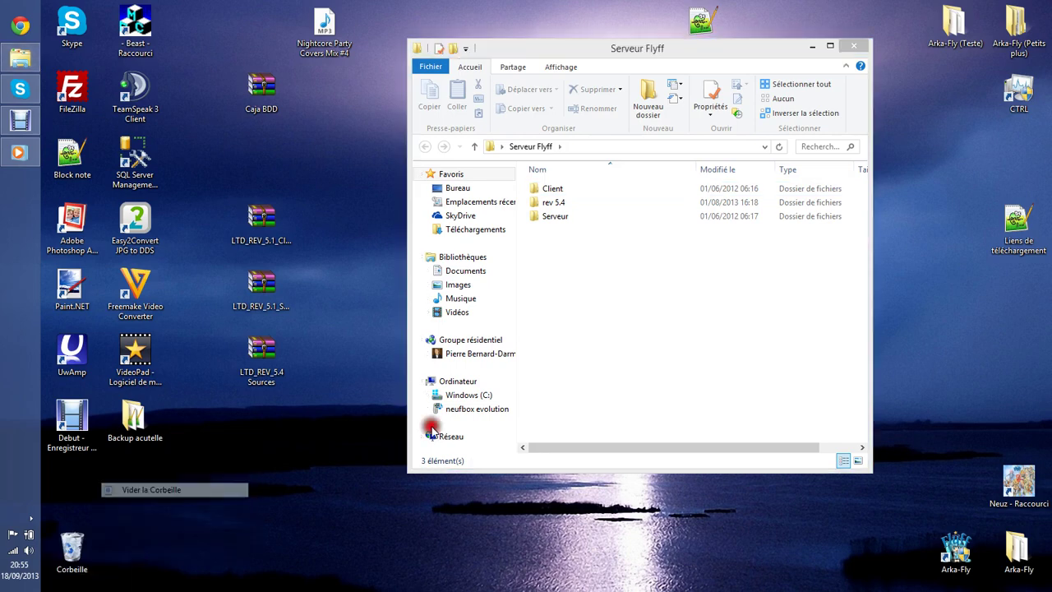
{"action": "left_click", "coordinate": [598, 355]}
Rename the rev 5.4 folder to 'Source'.
{"action": "right_click", "coordinate": [575, 203]}
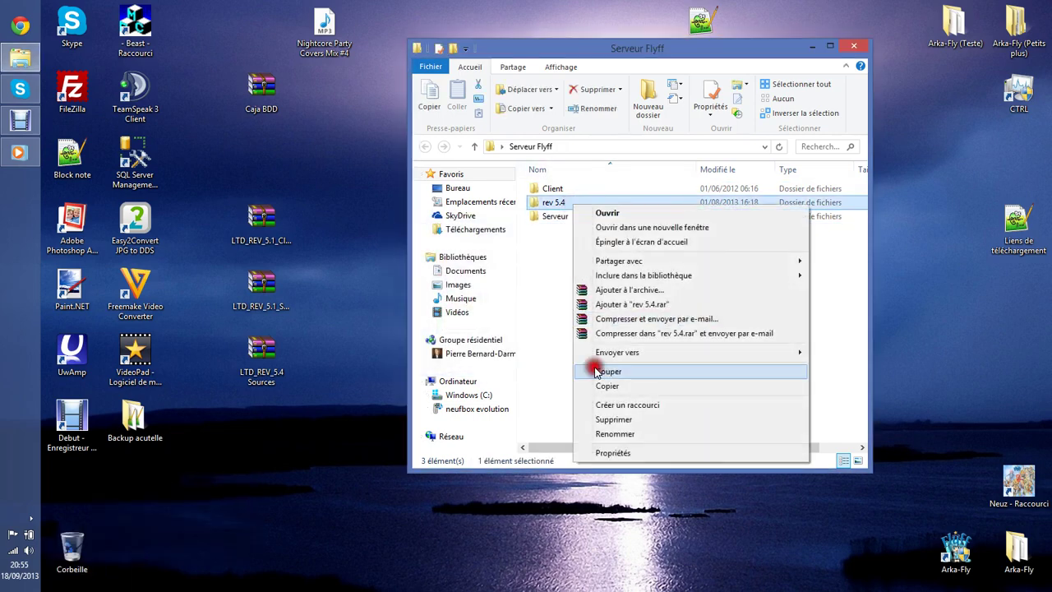
{"action": "left_click", "coordinate": [633, 433]}
{"action": "type", "text": "Sourc"}
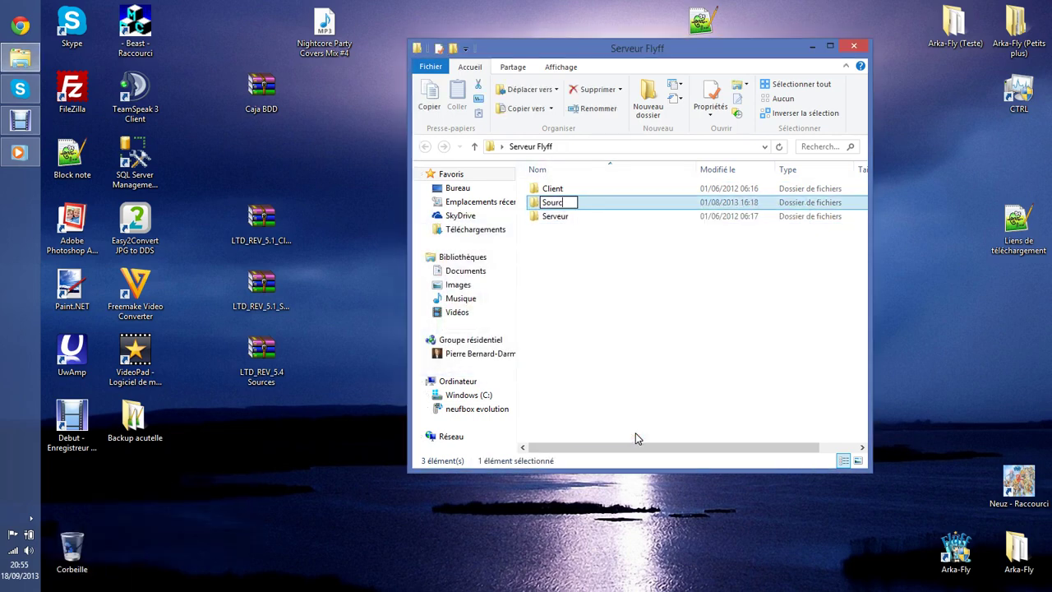
{"action": "type", "text": "e"}
{"action": "key", "text": "Return"}
{"action": "left_click", "coordinate": [647, 312]}
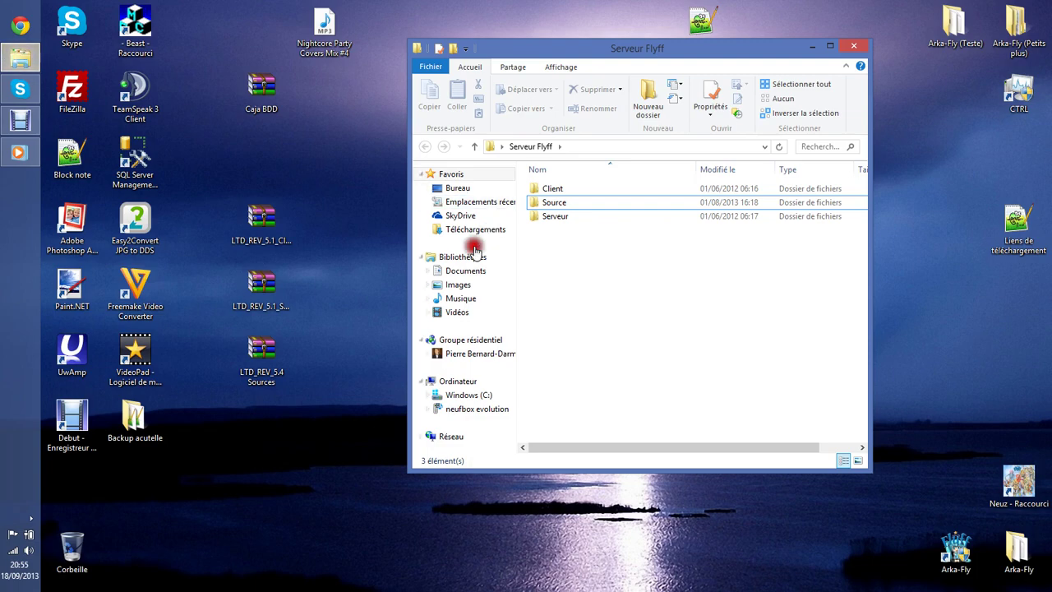
Go to Program Files (x86)\Microsoft SQL Server\MSSQL10.SQLEXPRESS\MSSQL\Backup.
{"action": "left_click", "coordinate": [481, 397]}
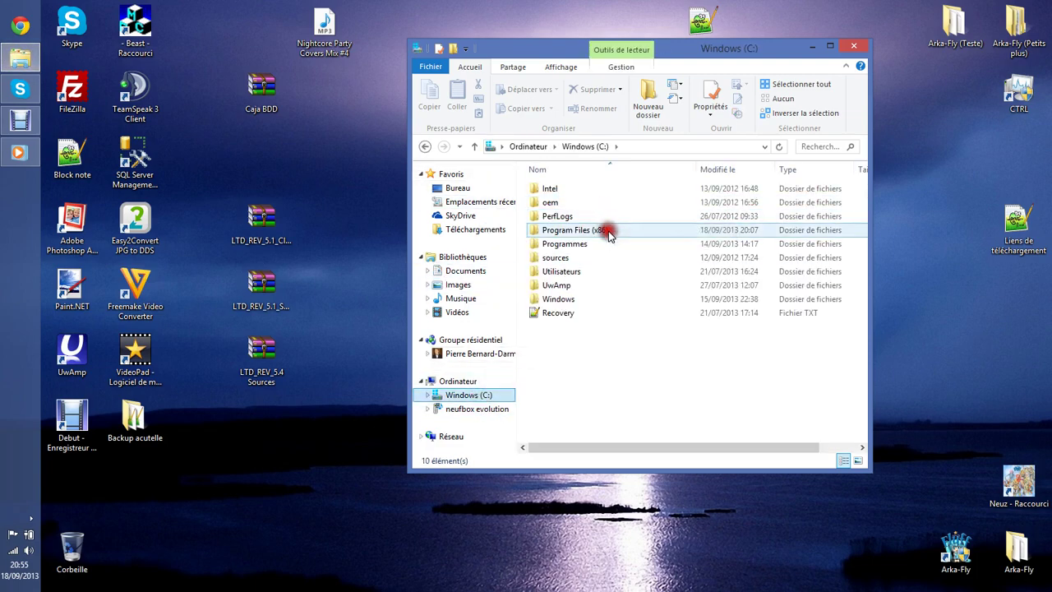
{"action": "double_click", "coordinate": [606, 228]}
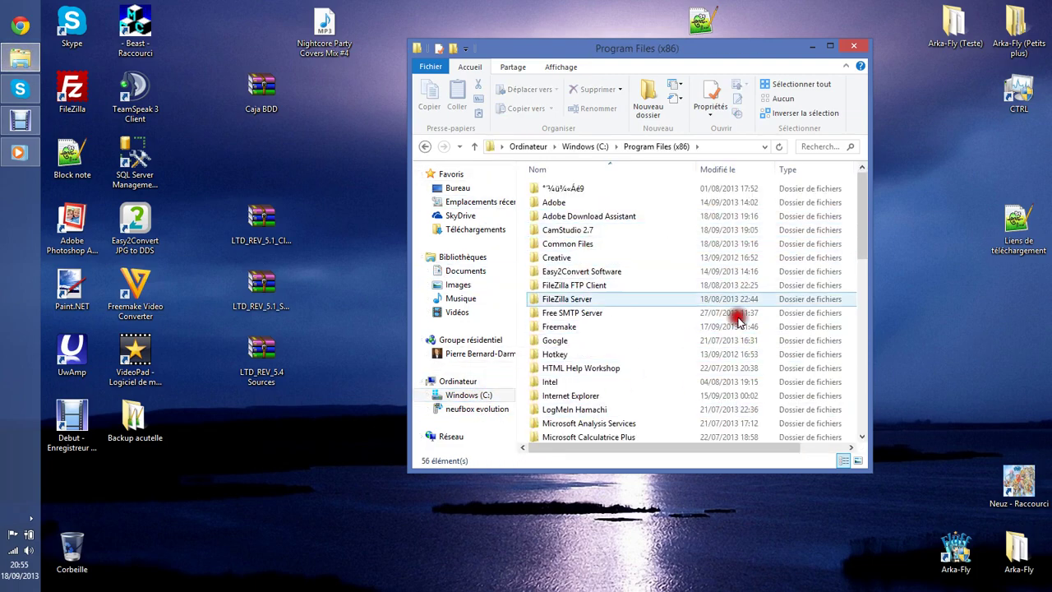
{"action": "scroll", "coordinate": [615, 394], "scroll_direction": "down", "scroll_amount": 3}
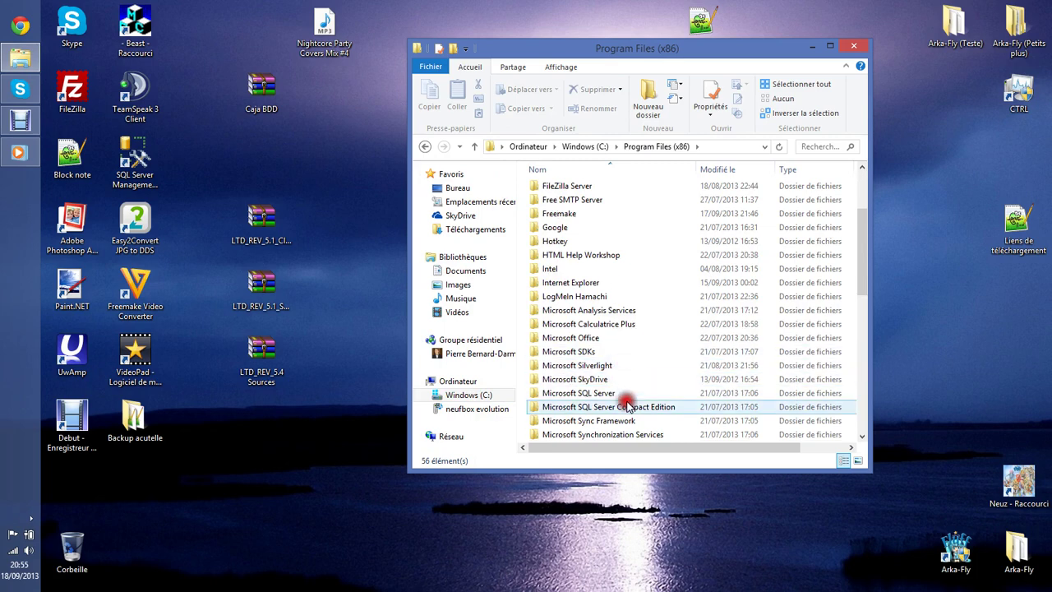
{"action": "double_click", "coordinate": [622, 396]}
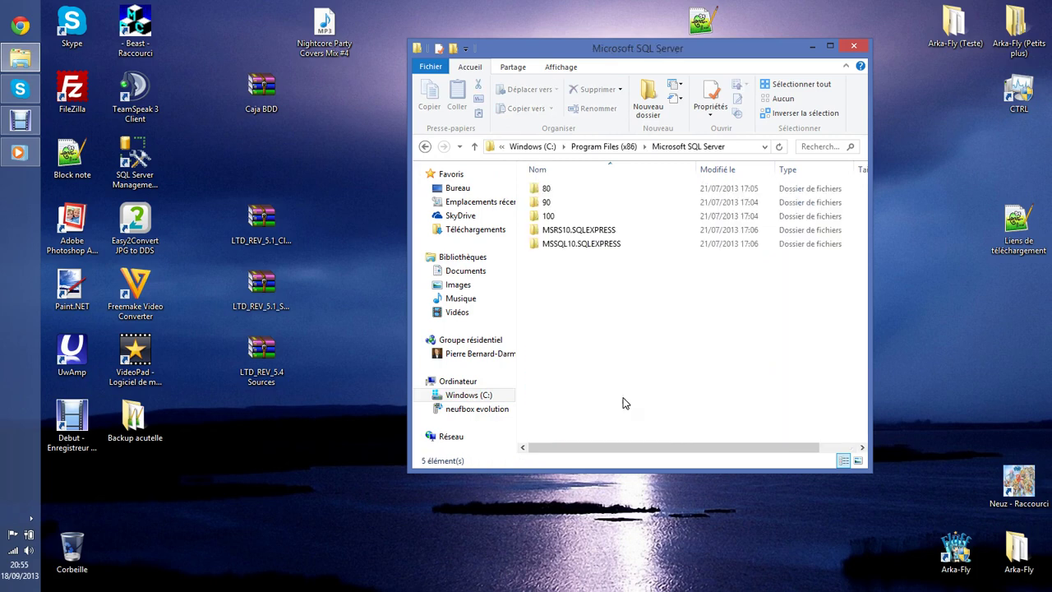
{"action": "left_click", "coordinate": [575, 246]}
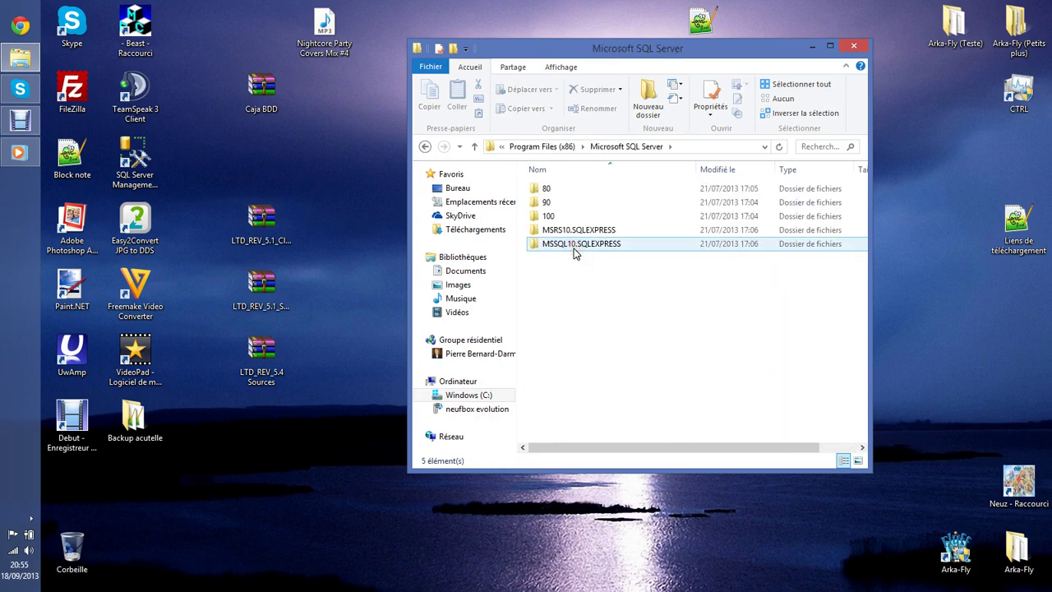
{"action": "double_click", "coordinate": [576, 247]}
{"action": "double_click", "coordinate": [571, 188]}
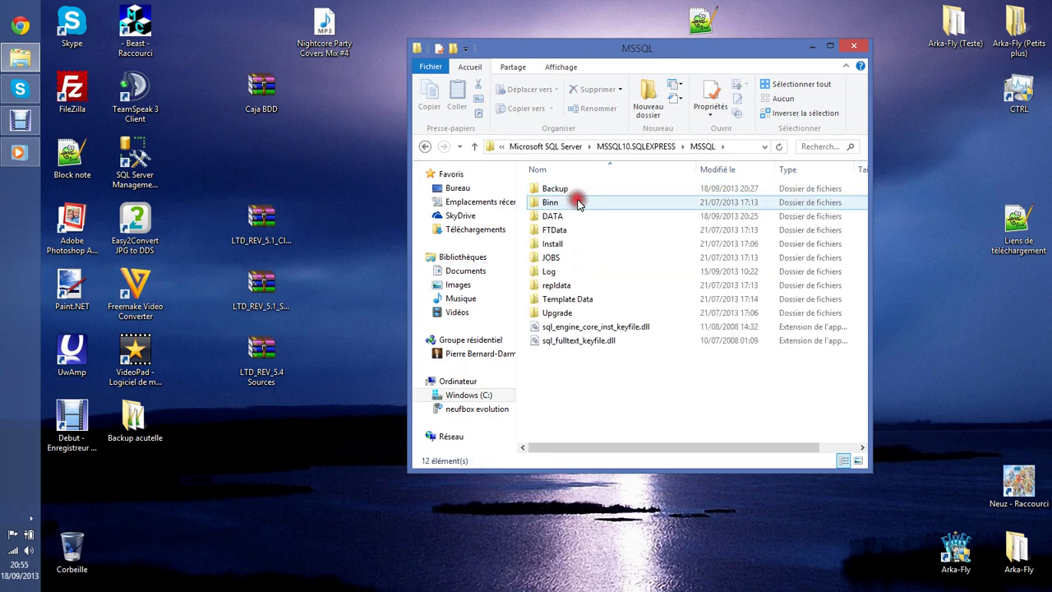
{"action": "double_click", "coordinate": [576, 192]}
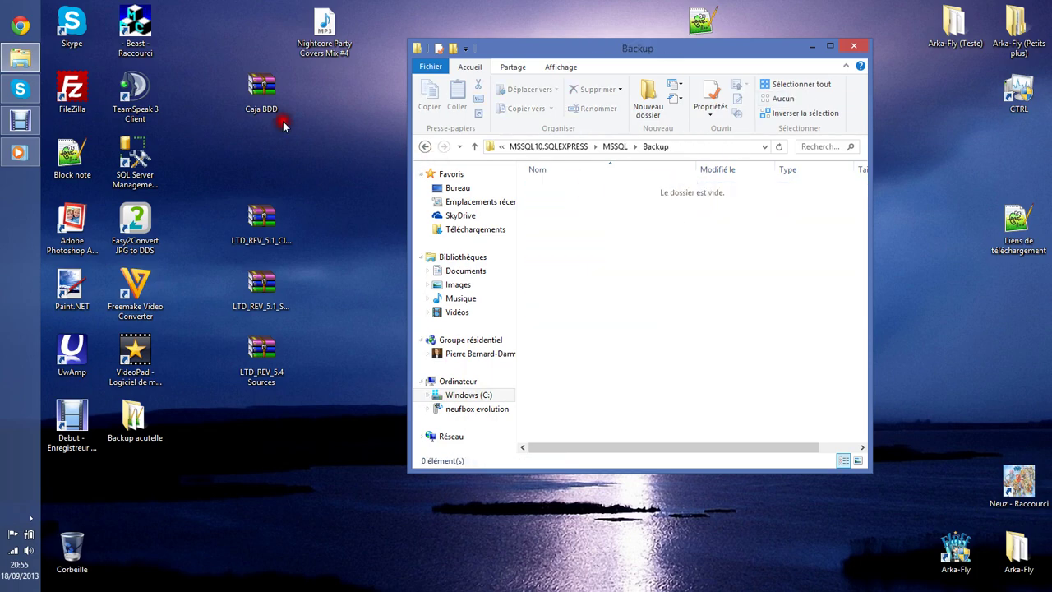
Copy the eight .bak files from the Caja BDD archive into the Backup folder.
{"action": "double_click", "coordinate": [269, 100]}
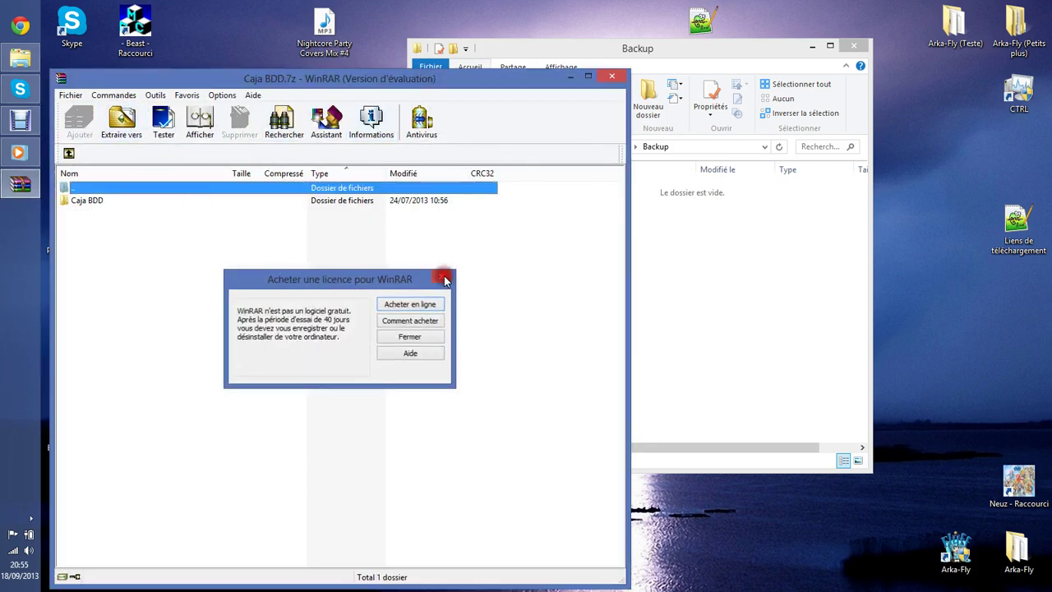
{"action": "left_click", "coordinate": [444, 281]}
{"action": "double_click", "coordinate": [141, 200]}
{"action": "left_click_drag", "start_coordinate": [148, 296], "coordinate": [653, 281]}
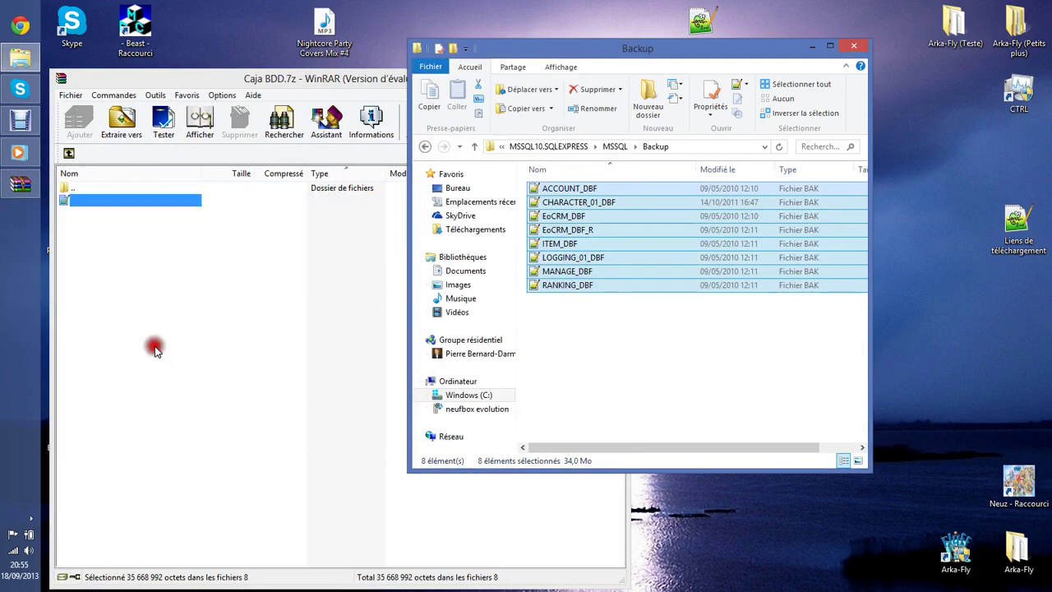
{"action": "left_click", "coordinate": [154, 349]}
{"action": "left_click", "coordinate": [612, 78]}
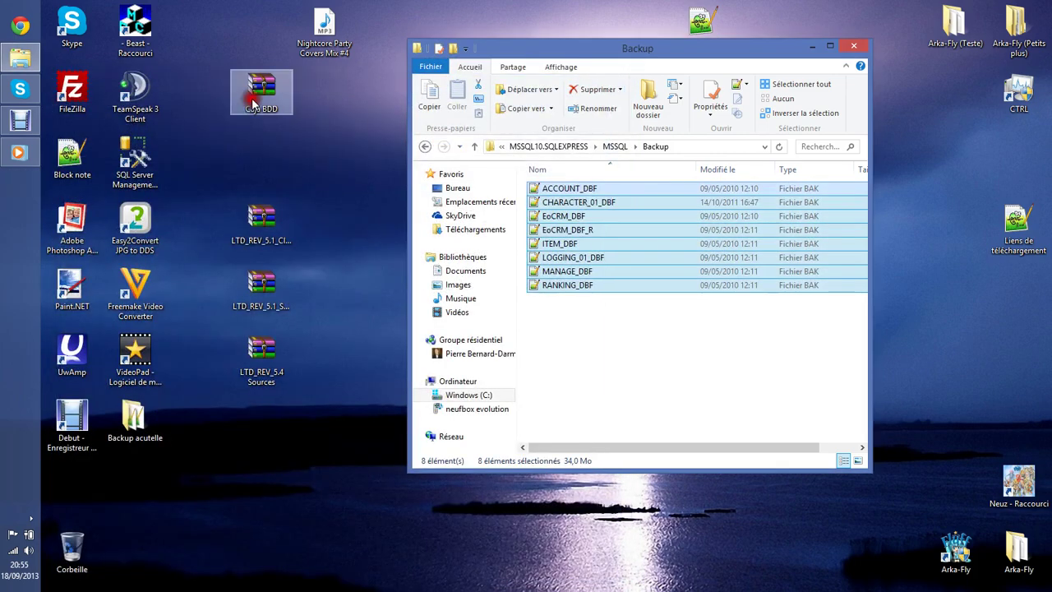
Arrange Caja BDD and the LTD_REV icons in the top-left column and close Explorer.
{"action": "left_click_drag", "start_coordinate": [253, 98], "coordinate": [274, 70]}
{"action": "left_click_drag", "start_coordinate": [233, 99], "coordinate": [205, 59]}
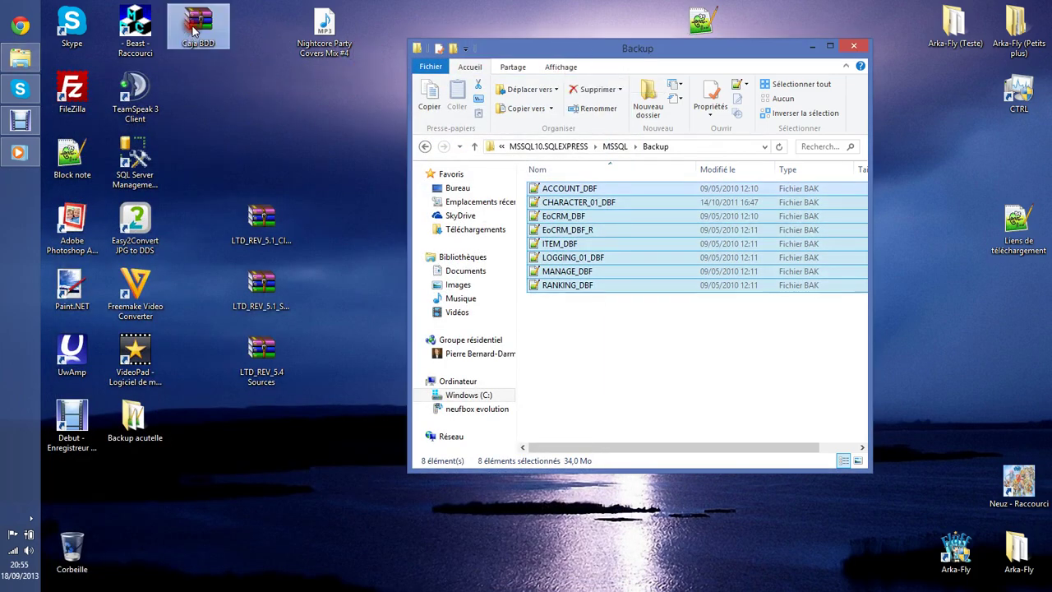
{"action": "left_click_drag", "start_coordinate": [320, 500], "coordinate": [216, 95]}
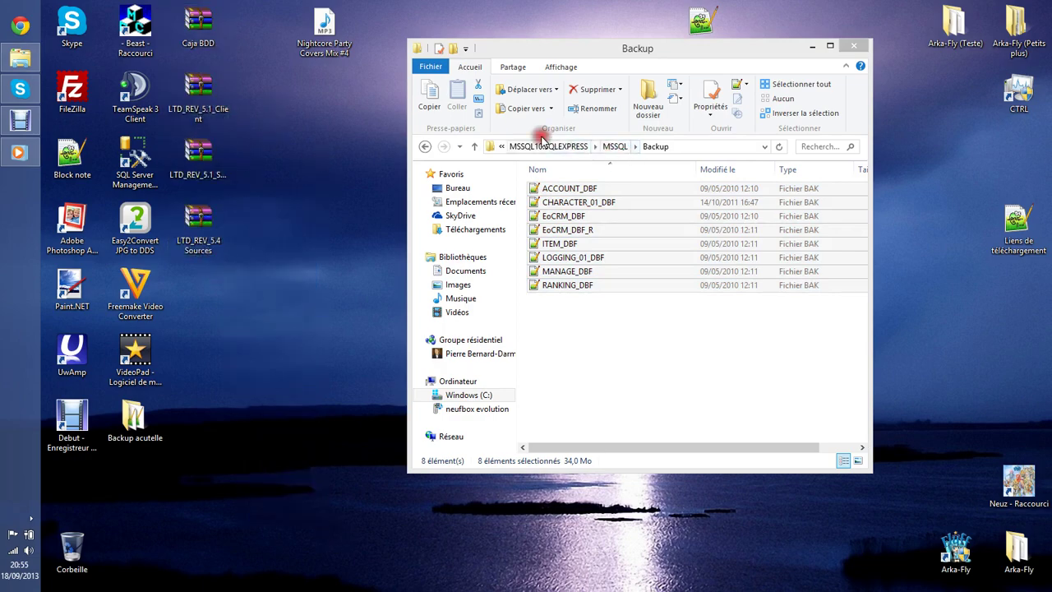
{"action": "left_click", "coordinate": [854, 46]}
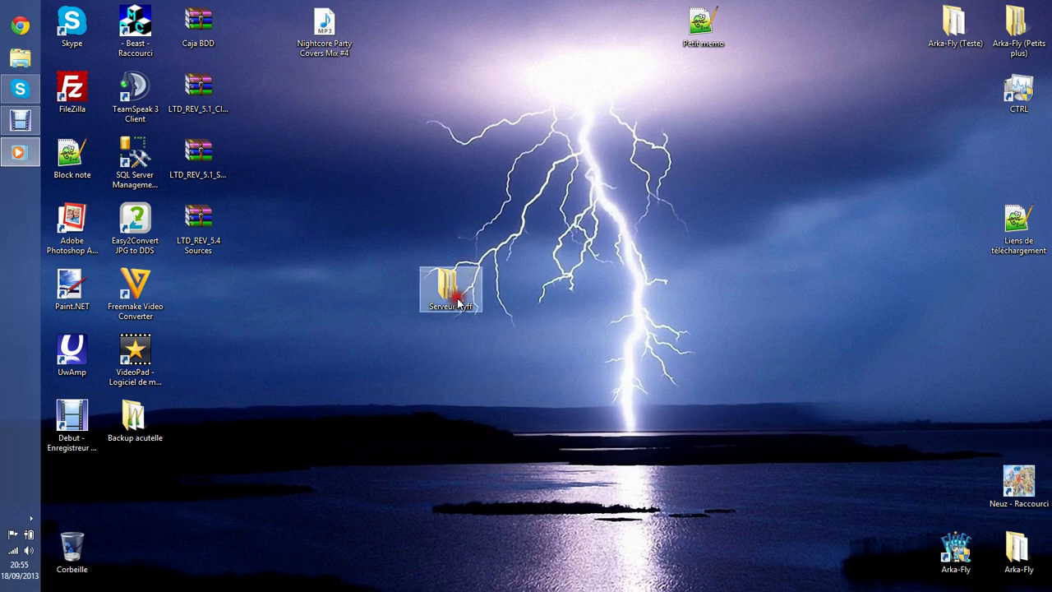
Launch SSMS, connect to the local SQLEXPRESS server, and maximize the window.
{"action": "double_click", "coordinate": [133, 158]}
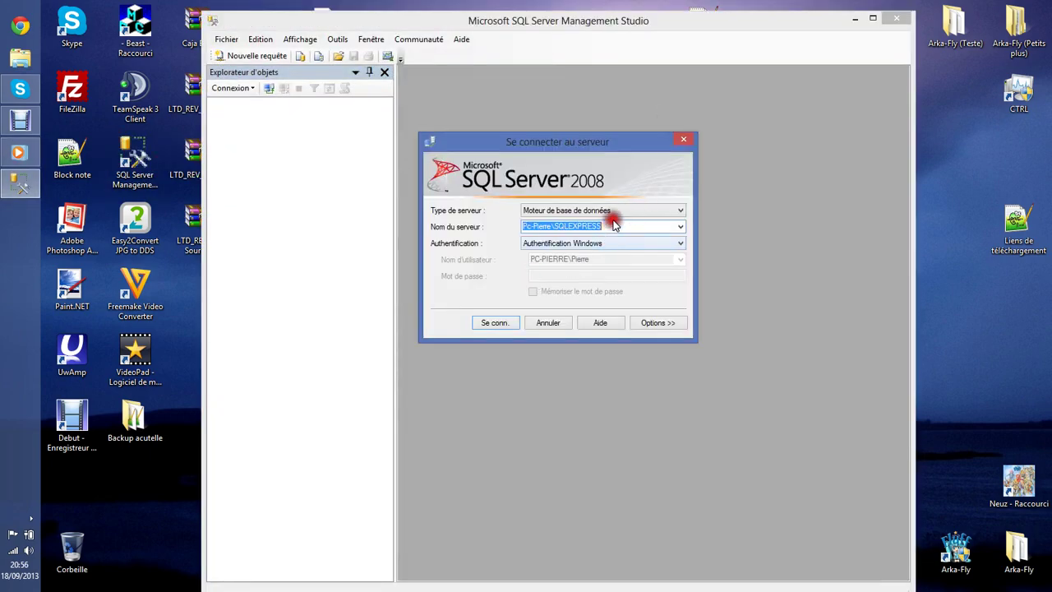
{"action": "left_click", "coordinate": [494, 323]}
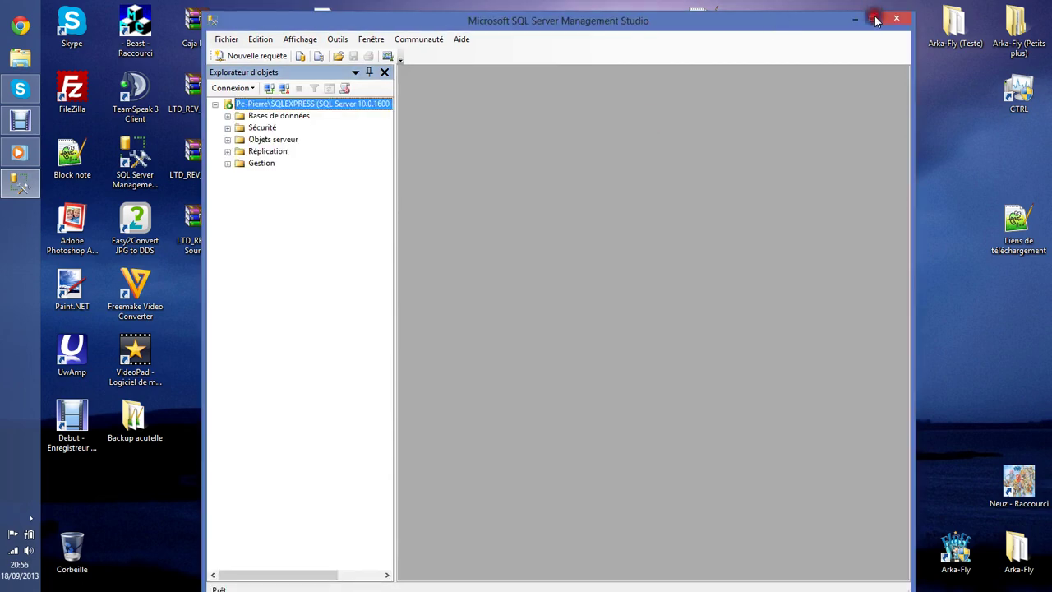
{"action": "left_click", "coordinate": [872, 18]}
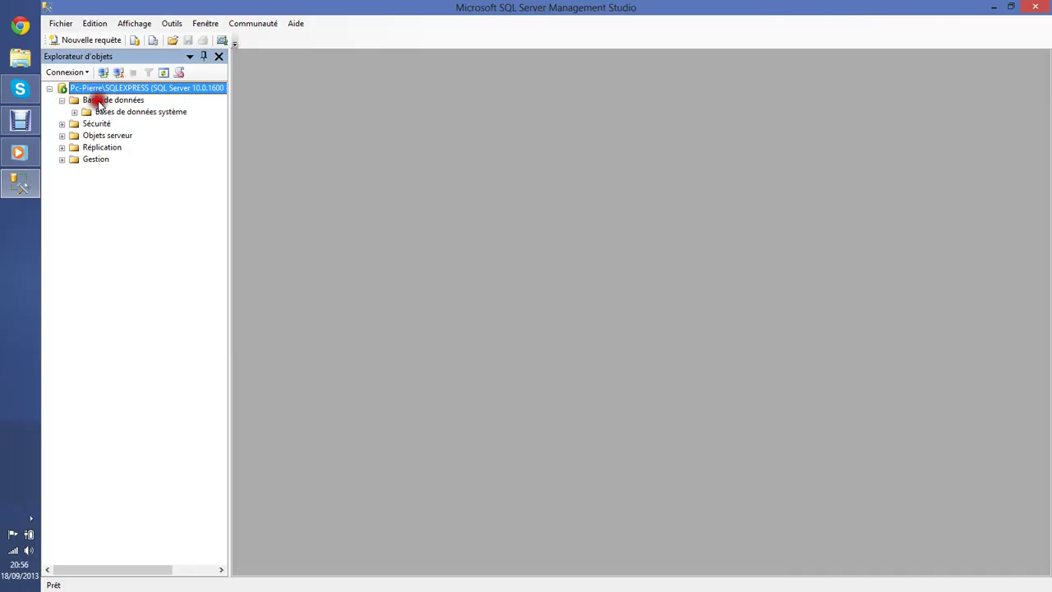
Start a database restore from device using the ACCOUNT_DBF.bak backup file.
{"action": "right_click", "coordinate": [97, 101]}
{"action": "left_click", "coordinate": [136, 142]}
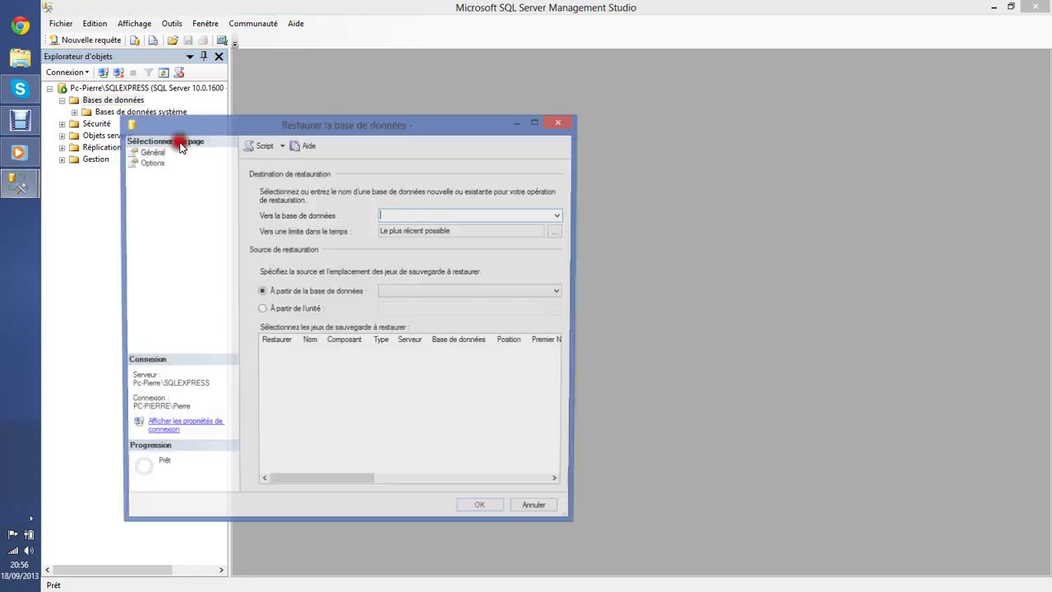
{"action": "left_click", "coordinate": [298, 310]}
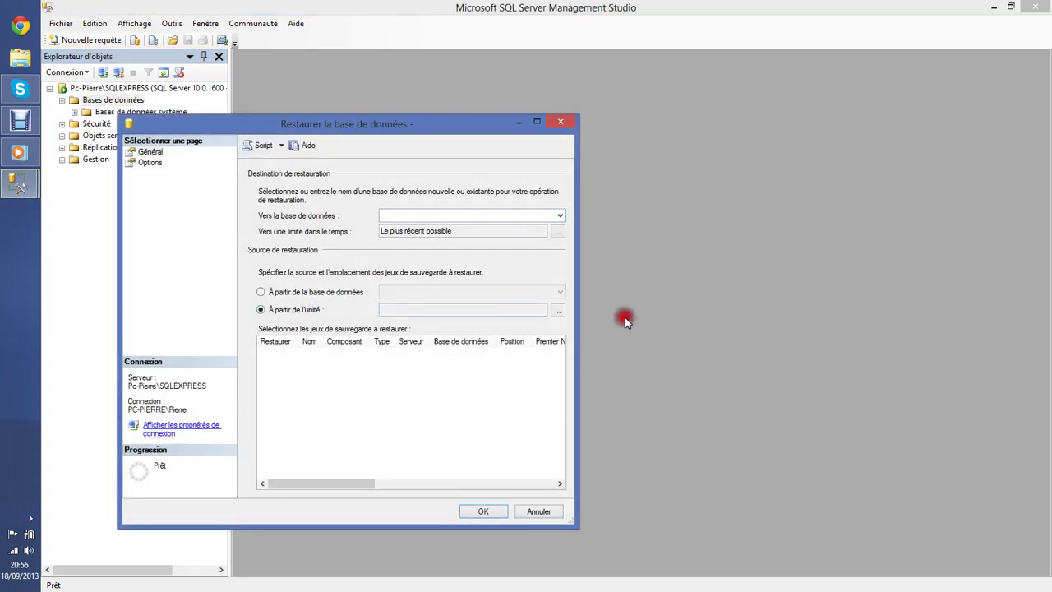
{"action": "left_click", "coordinate": [558, 313]}
{"action": "left_click", "coordinate": [474, 293]}
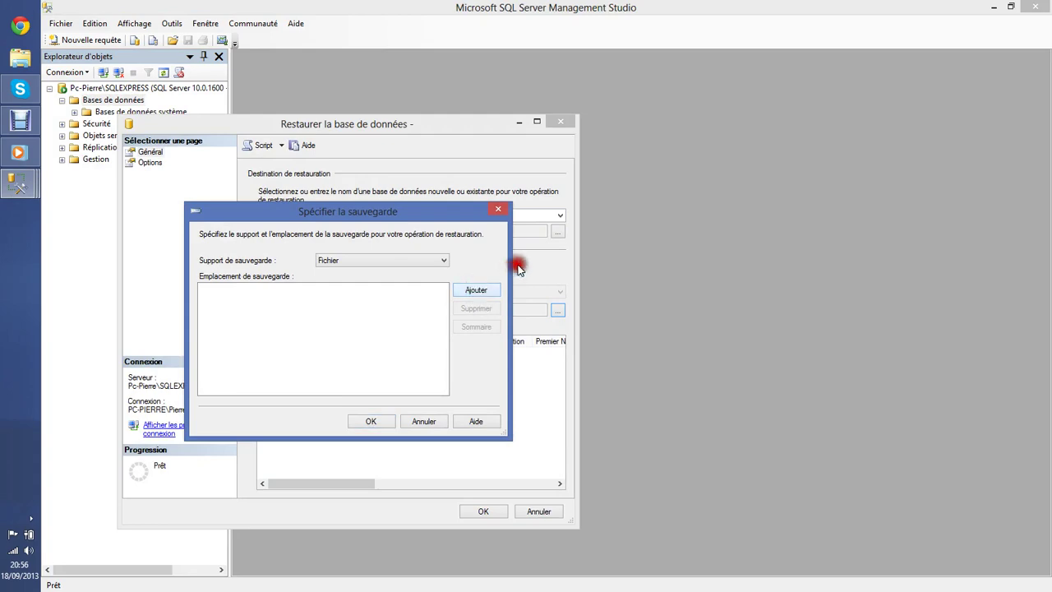
{"action": "left_click", "coordinate": [359, 346]}
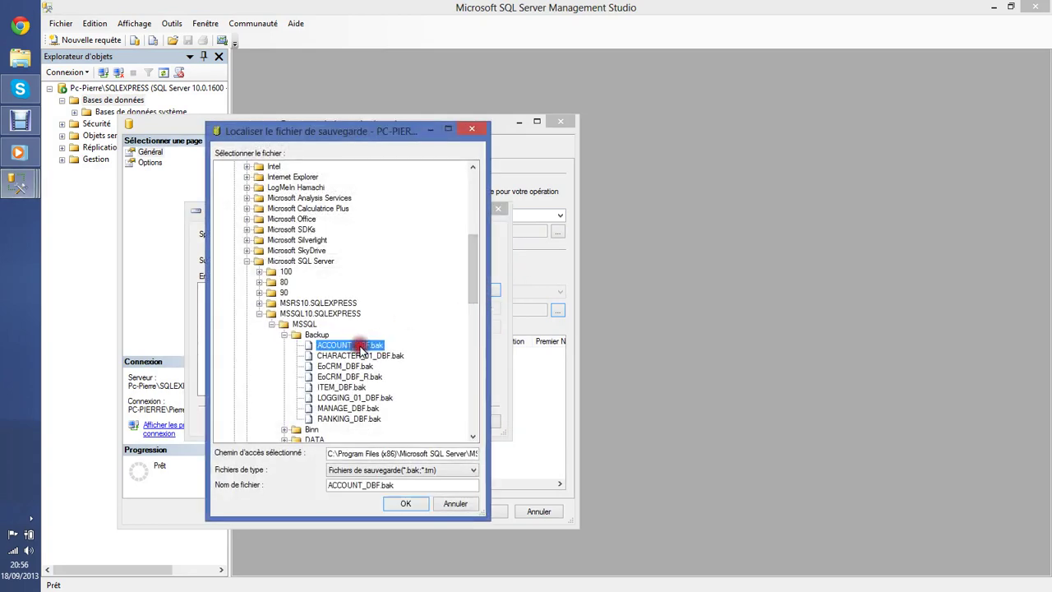
{"action": "left_click", "coordinate": [385, 505]}
{"action": "left_click", "coordinate": [376, 424]}
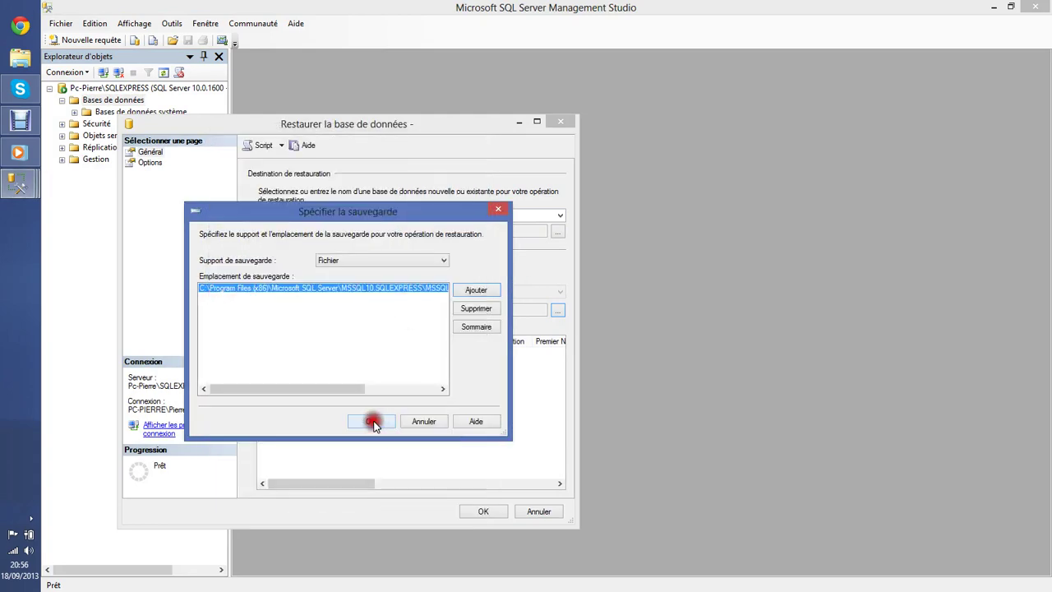
Tick the ACCOUNT_DBF full backup set and restore it into ACCOUNT_DBF.
{"action": "left_click", "coordinate": [272, 366]}
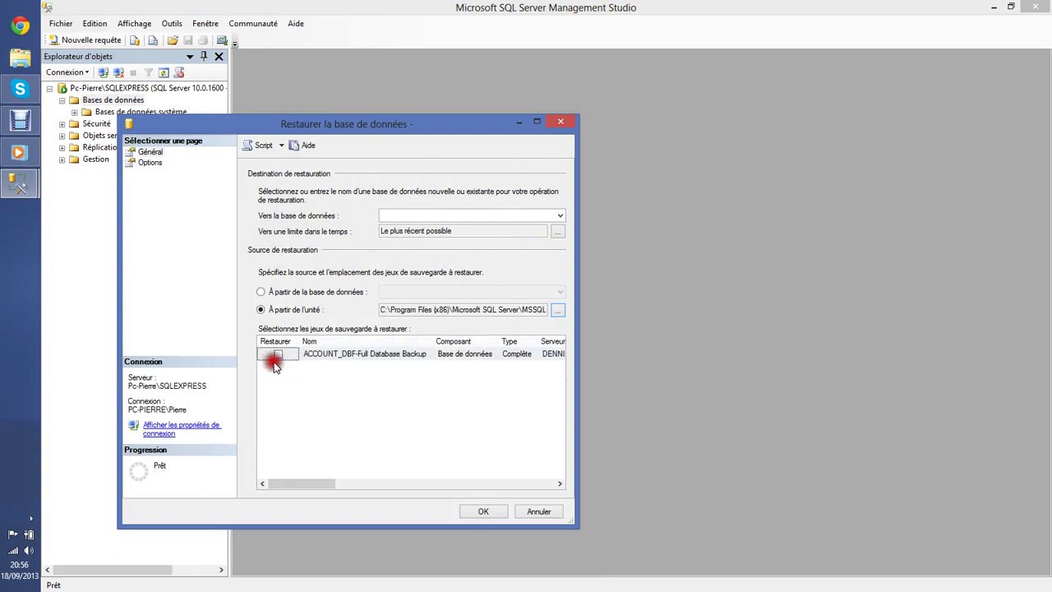
{"action": "left_click", "coordinate": [278, 354]}
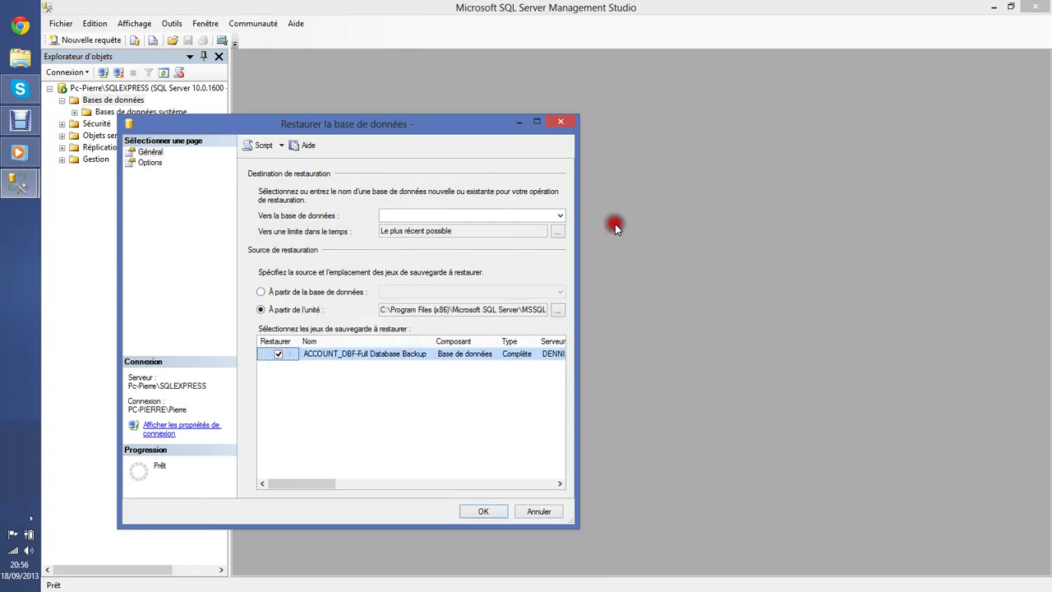
{"action": "left_click", "coordinate": [560, 215]}
{"action": "left_click", "coordinate": [488, 238]}
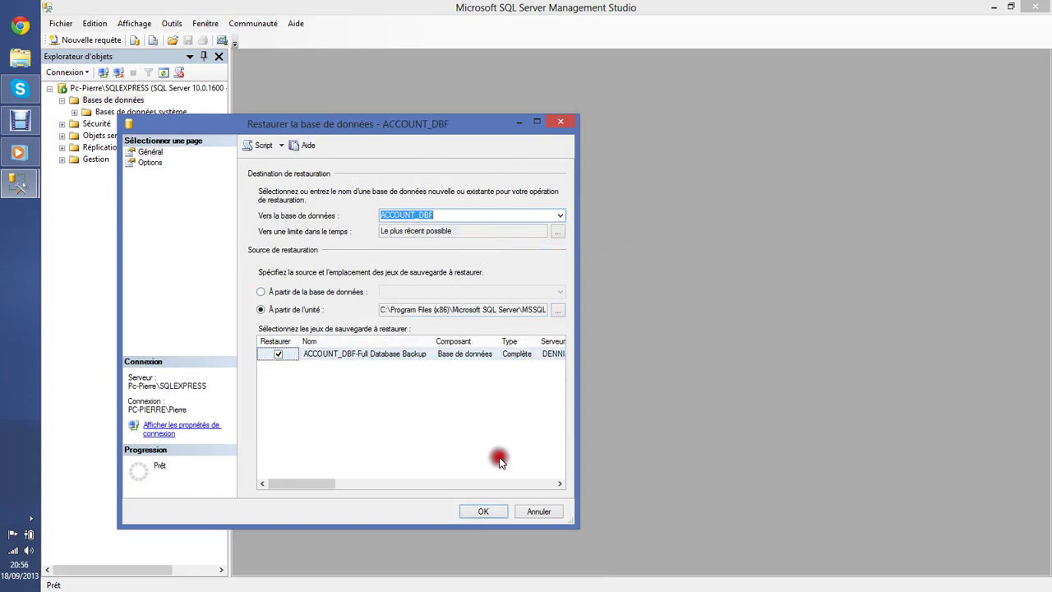
{"action": "left_click", "coordinate": [484, 512]}
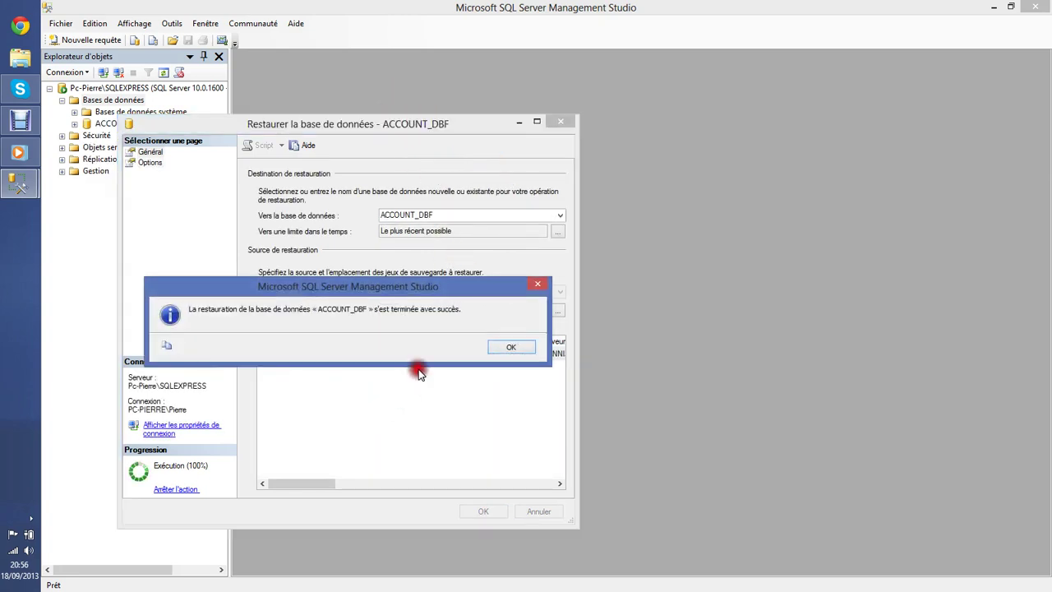
{"action": "left_click", "coordinate": [503, 348]}
{"action": "right_click", "coordinate": [121, 102]}
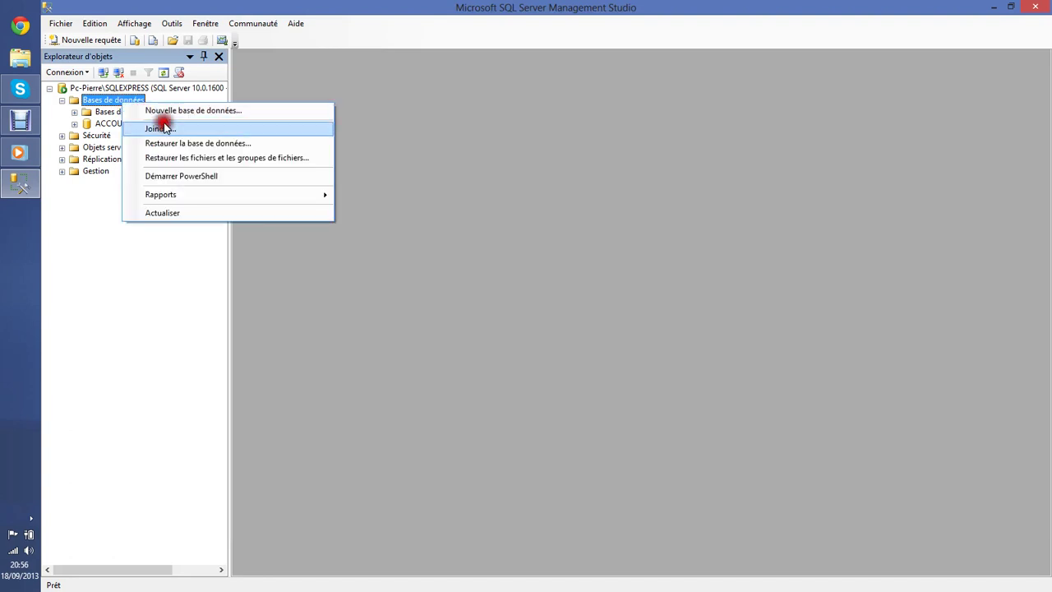
Start a new restore with CHARACTER_01_DBF.bak as the backup file source.
{"action": "left_click", "coordinate": [162, 140]}
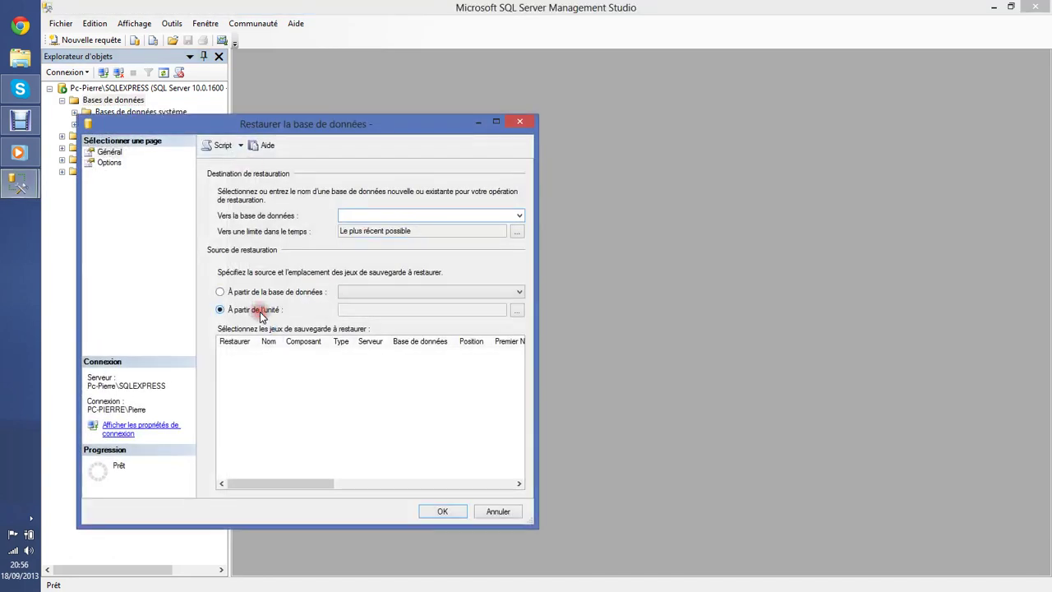
{"action": "left_click", "coordinate": [513, 312]}
{"action": "left_click", "coordinate": [432, 294]}
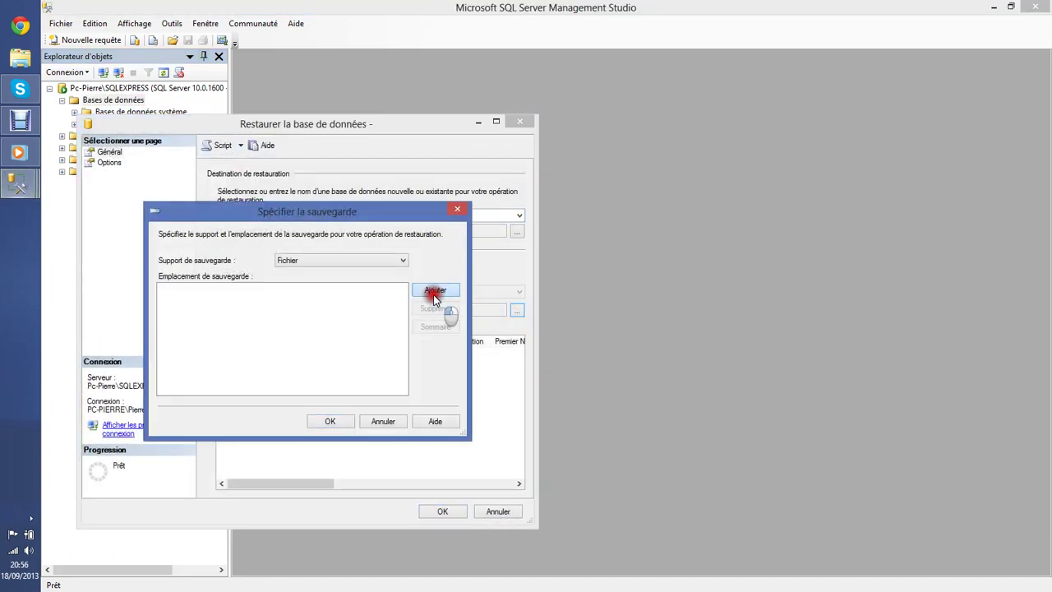
{"action": "left_click", "coordinate": [306, 356]}
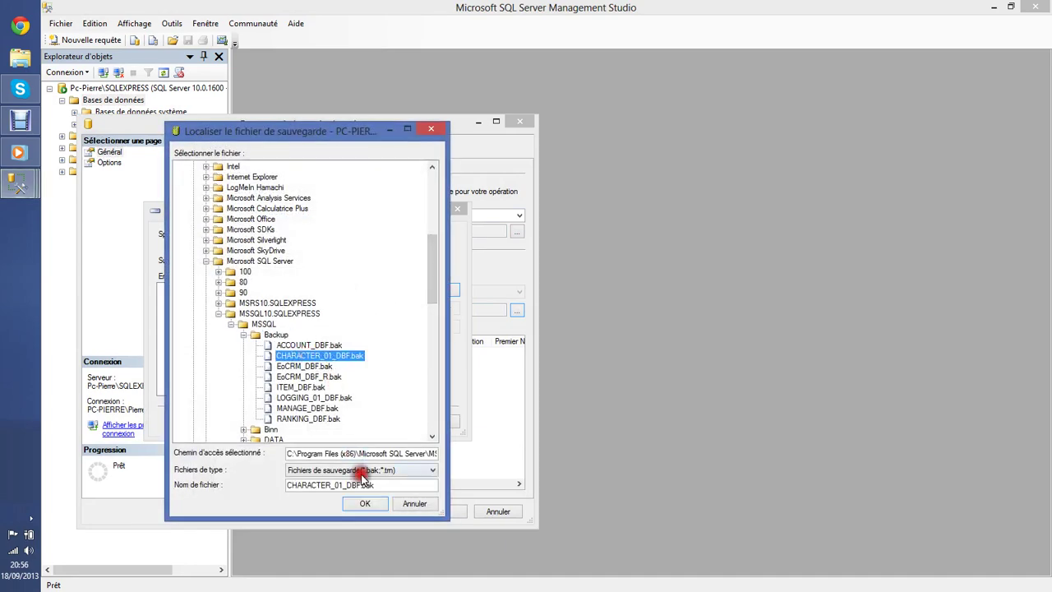
{"action": "left_click", "coordinate": [364, 503]}
{"action": "left_click", "coordinate": [330, 422]}
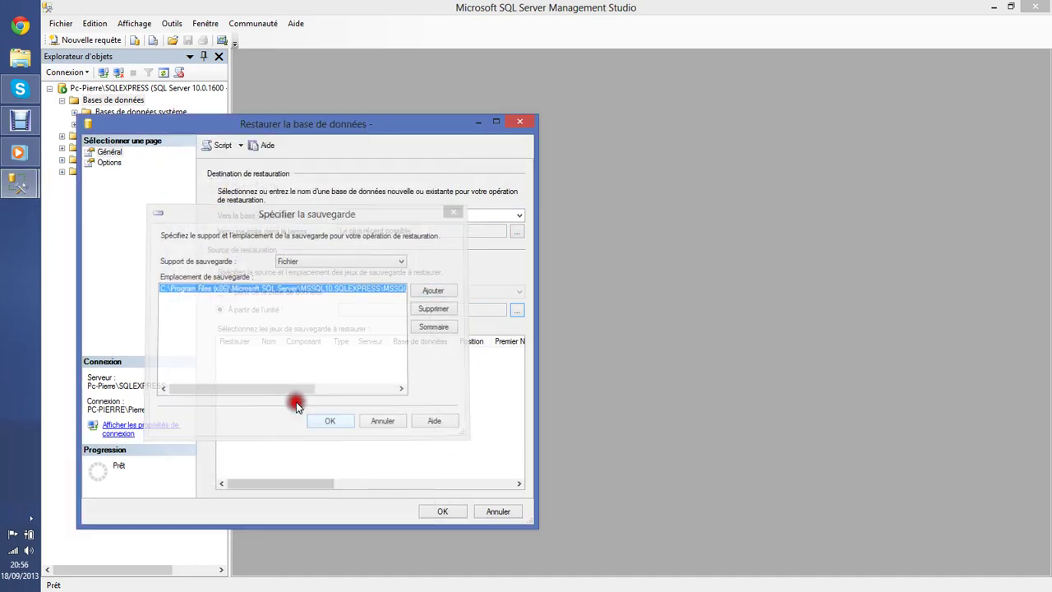
Tick the complete backup set and restore it into CHARACTER_01_DBF.
{"action": "left_click", "coordinate": [238, 365]}
{"action": "left_click", "coordinate": [520, 216]}
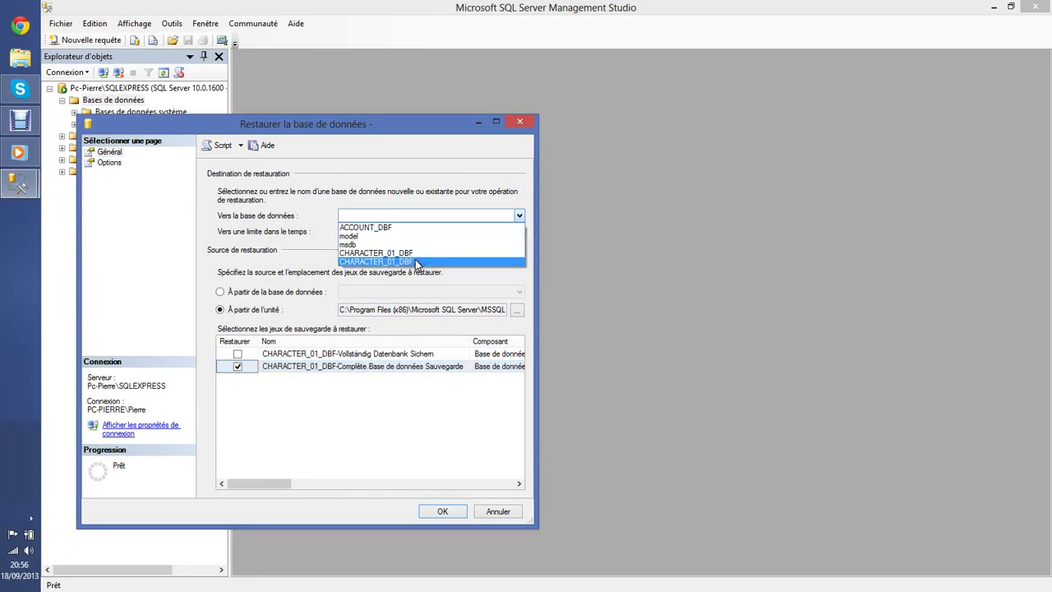
{"action": "left_click", "coordinate": [402, 255]}
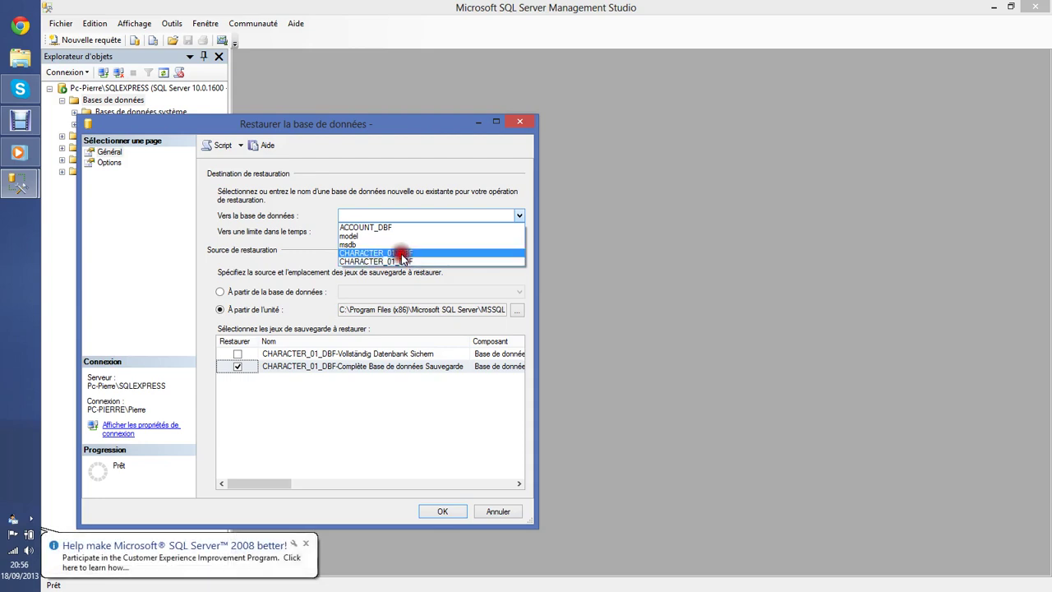
{"action": "left_click", "coordinate": [442, 511]}
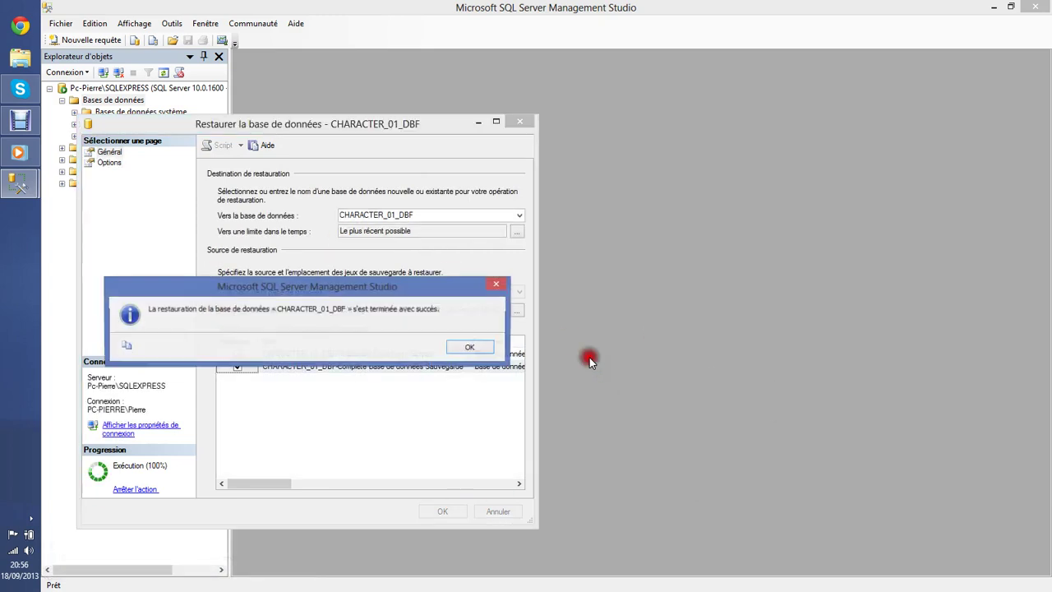
{"action": "left_click", "coordinate": [473, 346]}
{"action": "right_click", "coordinate": [110, 102]}
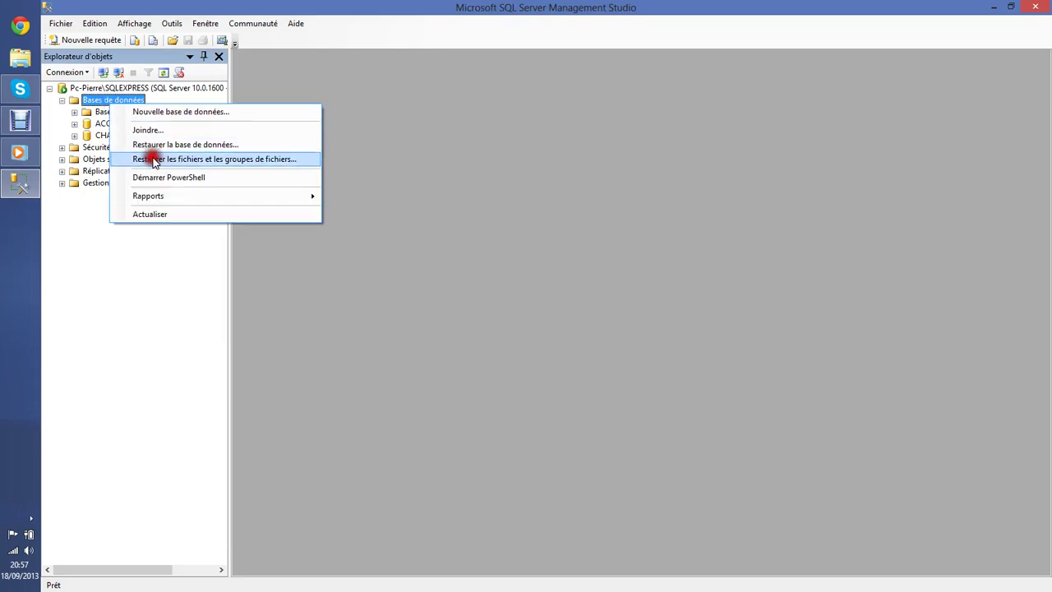
Start a restore from device using the EoCRM_DBF.bak backup file.
{"action": "left_click", "coordinate": [160, 143]}
{"action": "left_click", "coordinate": [206, 310]}
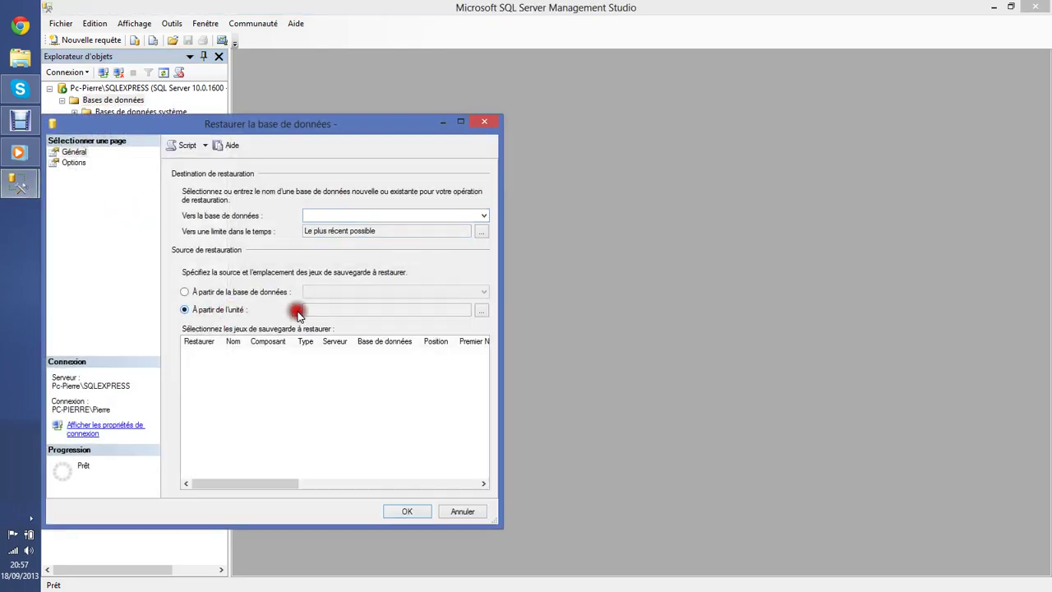
{"action": "left_click", "coordinate": [481, 310]}
{"action": "left_click", "coordinate": [400, 286]}
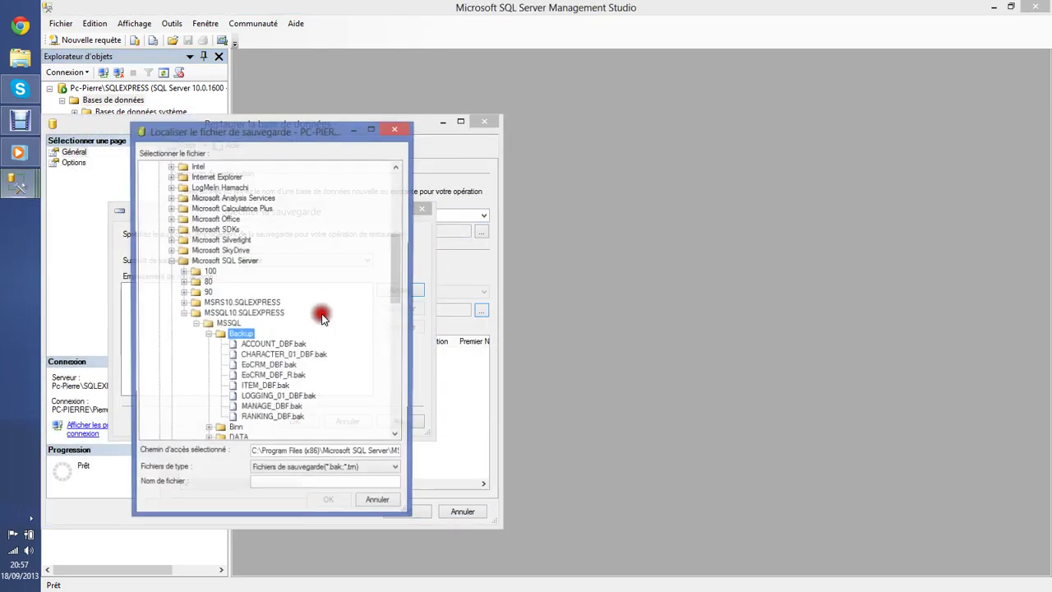
{"action": "left_click", "coordinate": [268, 365]}
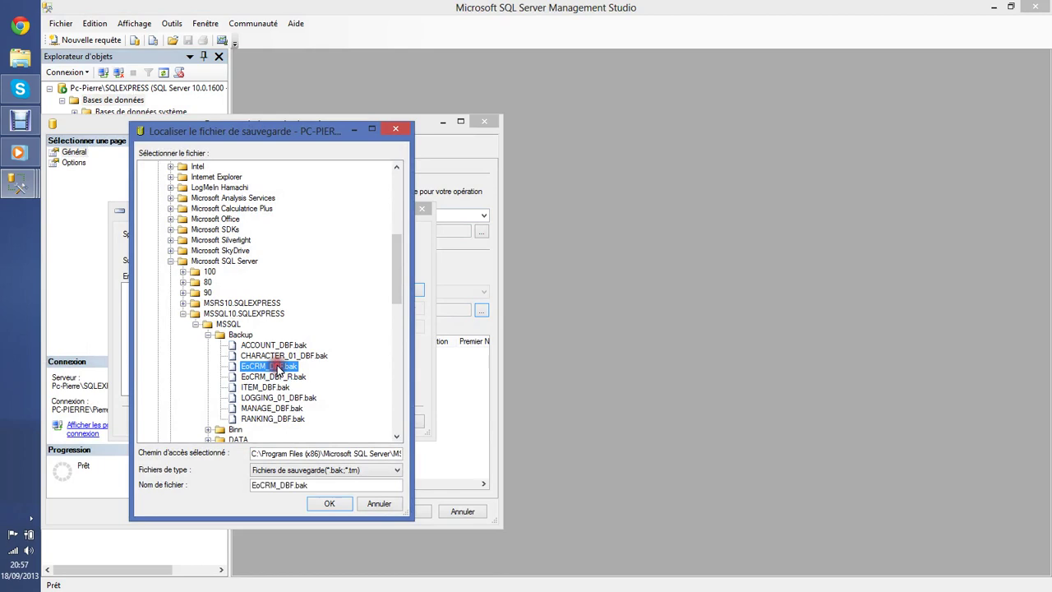
{"action": "left_click", "coordinate": [331, 502]}
{"action": "left_click", "coordinate": [302, 428]}
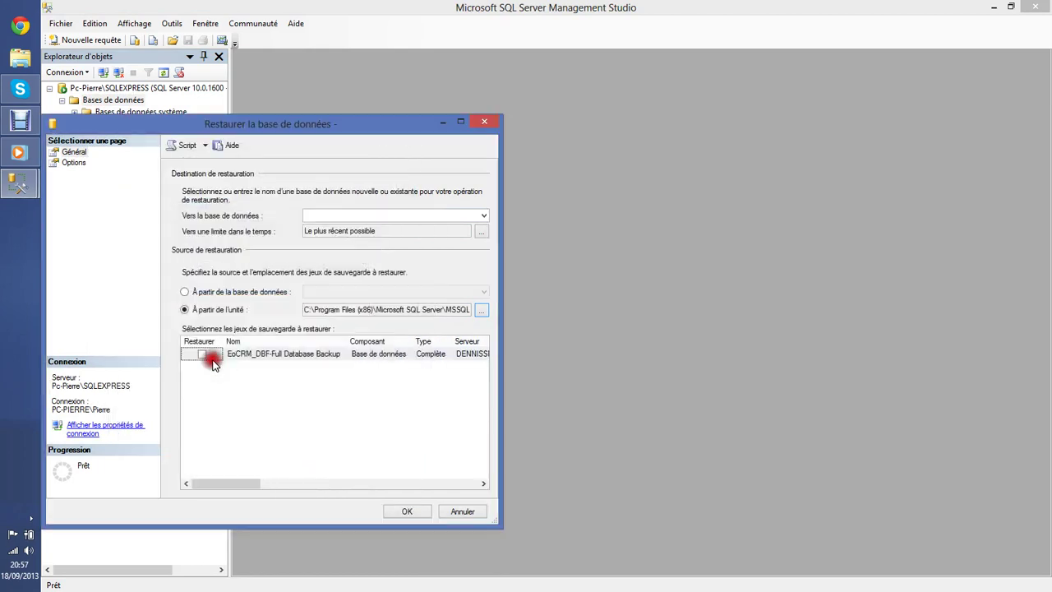
Tick the EoCRM_DBF backup set and restore it into EoCRM_DBF.
{"action": "left_click", "coordinate": [205, 354]}
{"action": "left_click", "coordinate": [483, 215]}
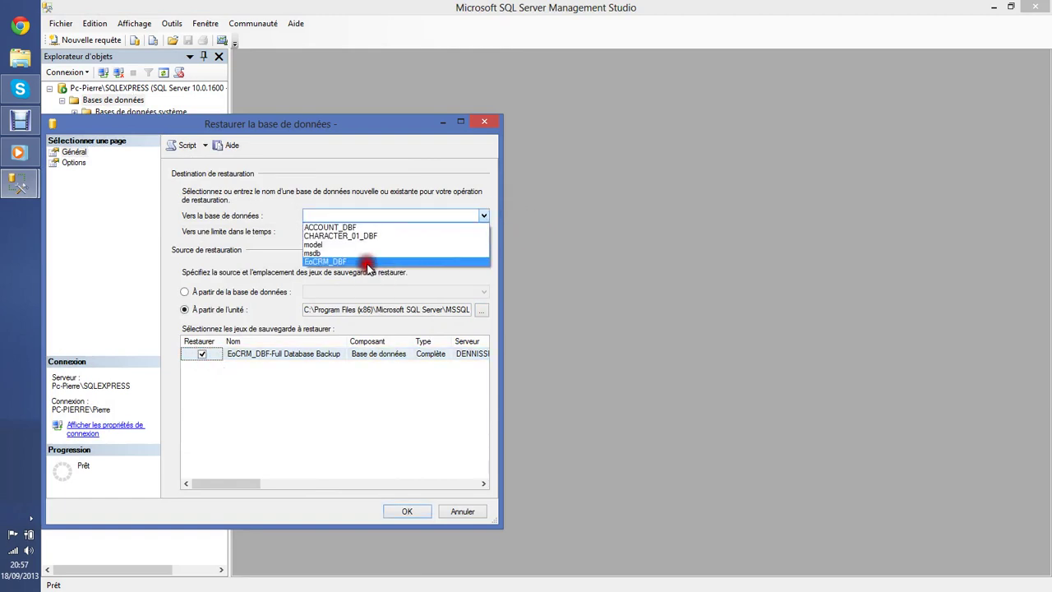
{"action": "left_click", "coordinate": [366, 264]}
{"action": "left_click", "coordinate": [408, 511]}
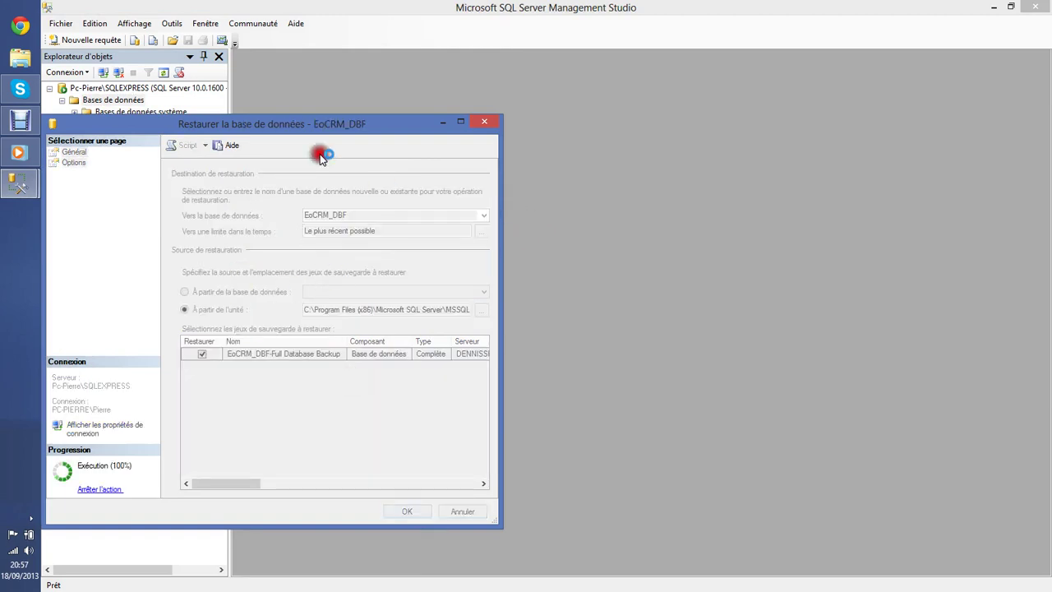
{"action": "left_click_drag", "start_coordinate": [302, 127], "coordinate": [509, 124]}
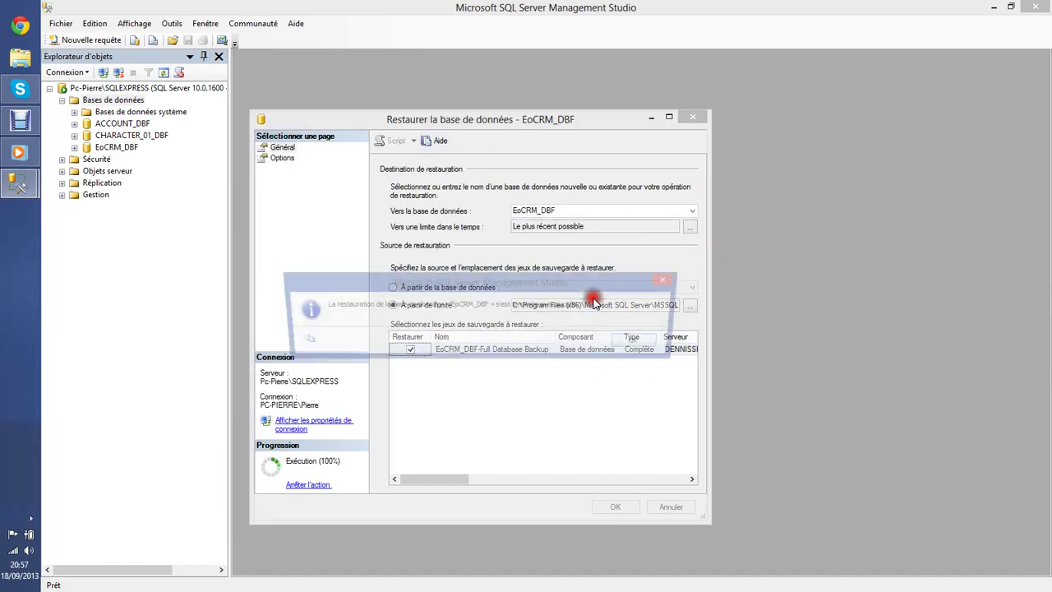
{"action": "left_click", "coordinate": [622, 341]}
Start another restore from device using the EoCRM_DBF_R.bak backup file.
{"action": "right_click", "coordinate": [104, 101]}
{"action": "left_click", "coordinate": [146, 141]}
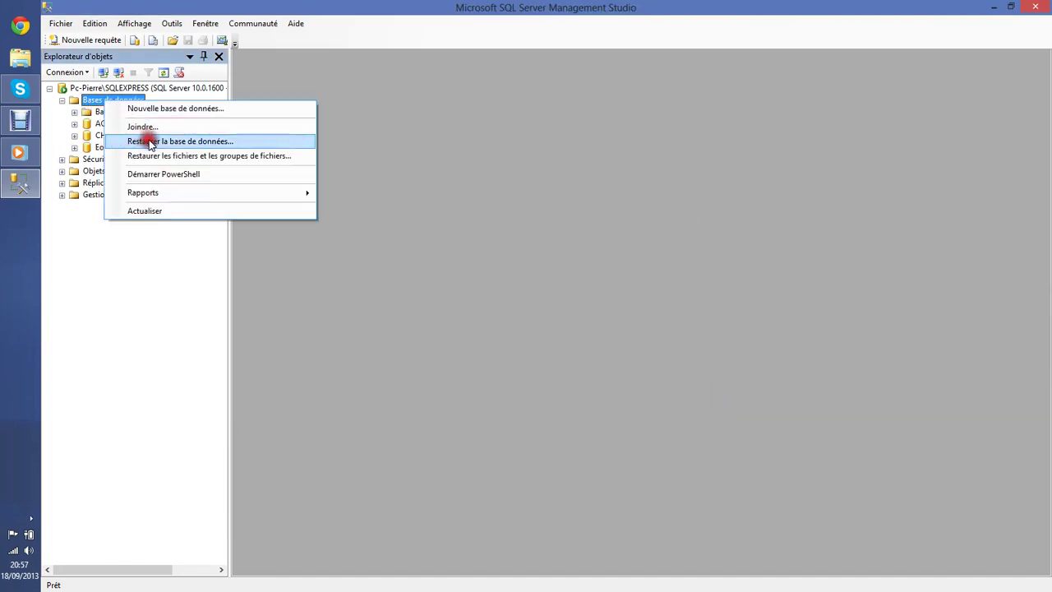
{"action": "left_click", "coordinate": [397, 304]}
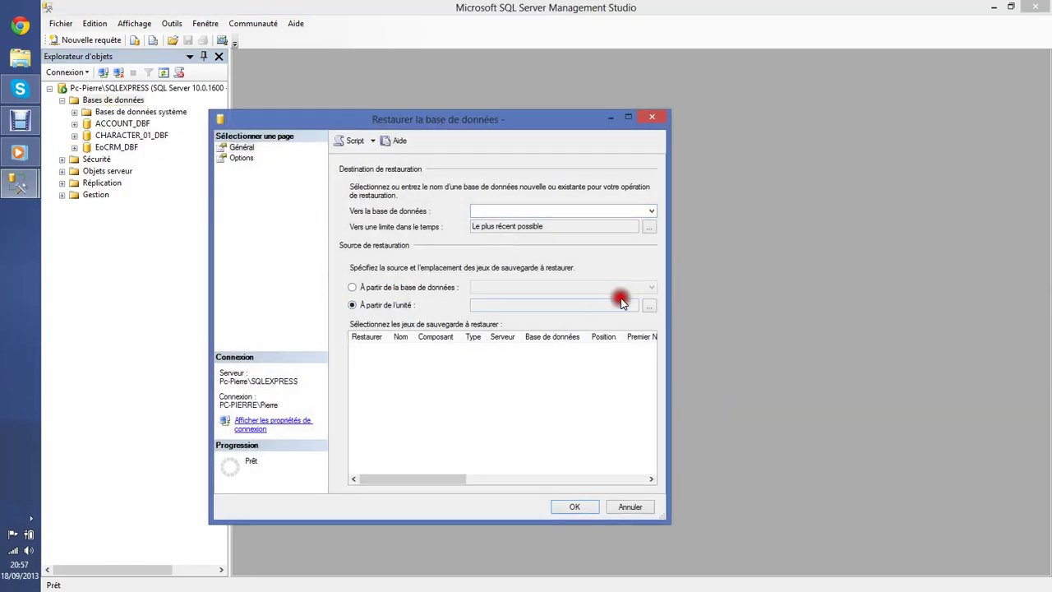
{"action": "left_click", "coordinate": [648, 305]}
{"action": "left_click", "coordinate": [552, 285]}
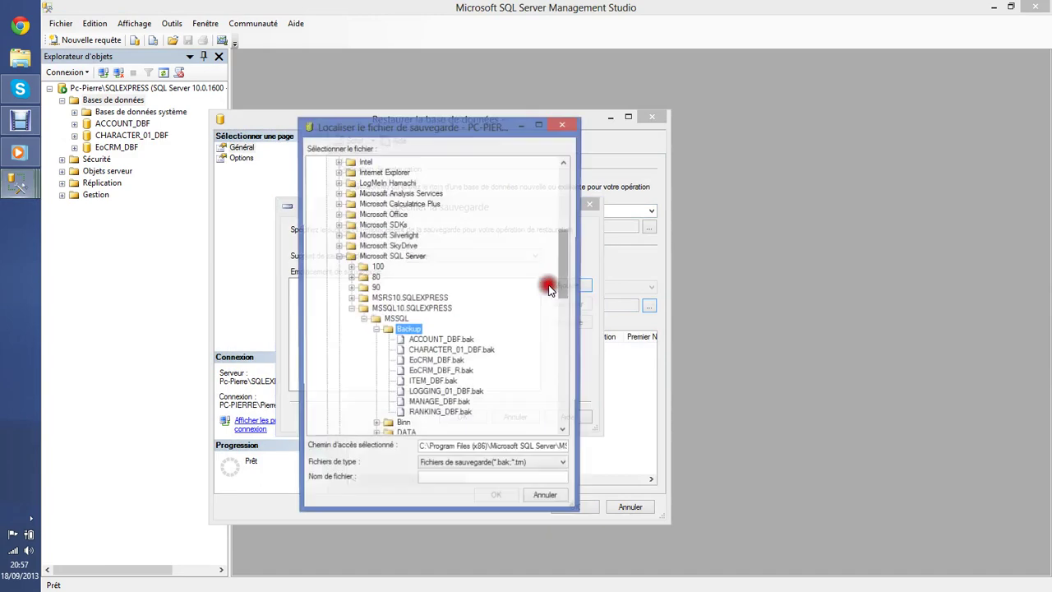
{"action": "left_click", "coordinate": [443, 372]}
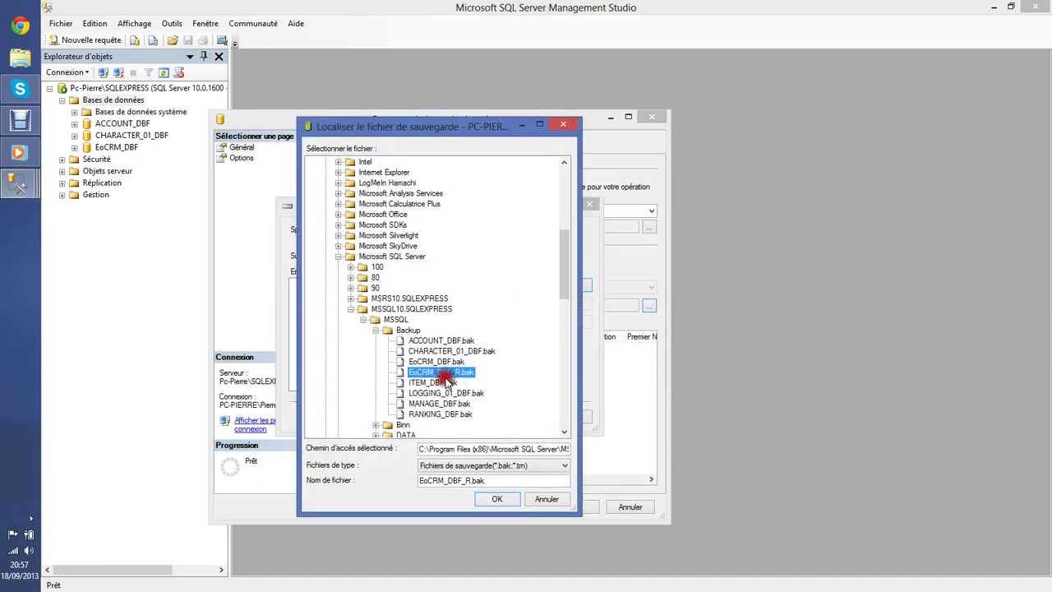
{"action": "left_click", "coordinate": [496, 500]}
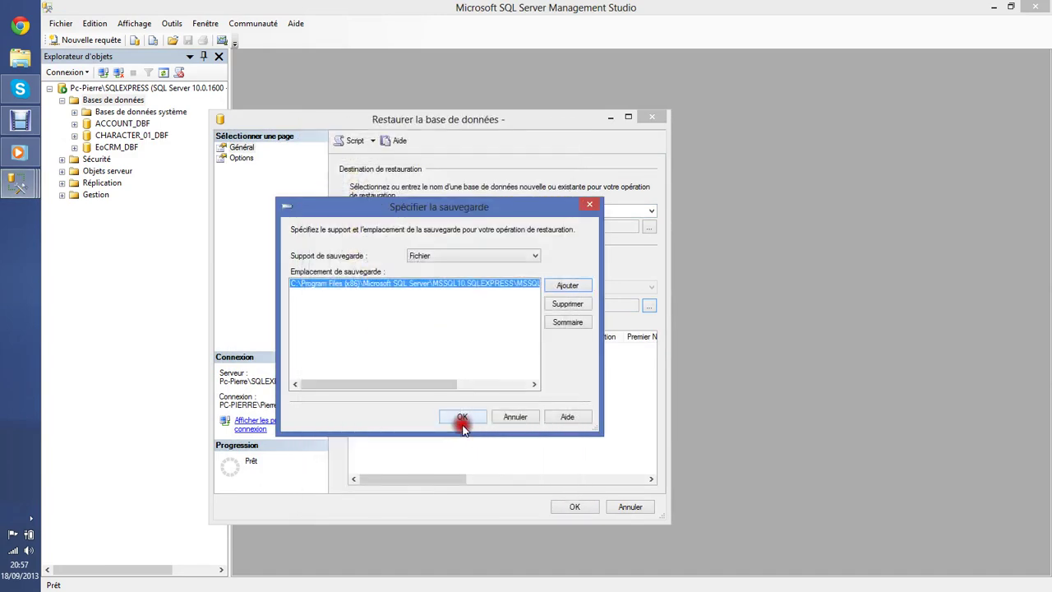
{"action": "left_click", "coordinate": [460, 423]}
Tick the EoCRM_DBF_R backup set and restore it into EoCRM_DBF_R.
{"action": "left_click", "coordinate": [372, 350]}
{"action": "left_click", "coordinate": [650, 210]}
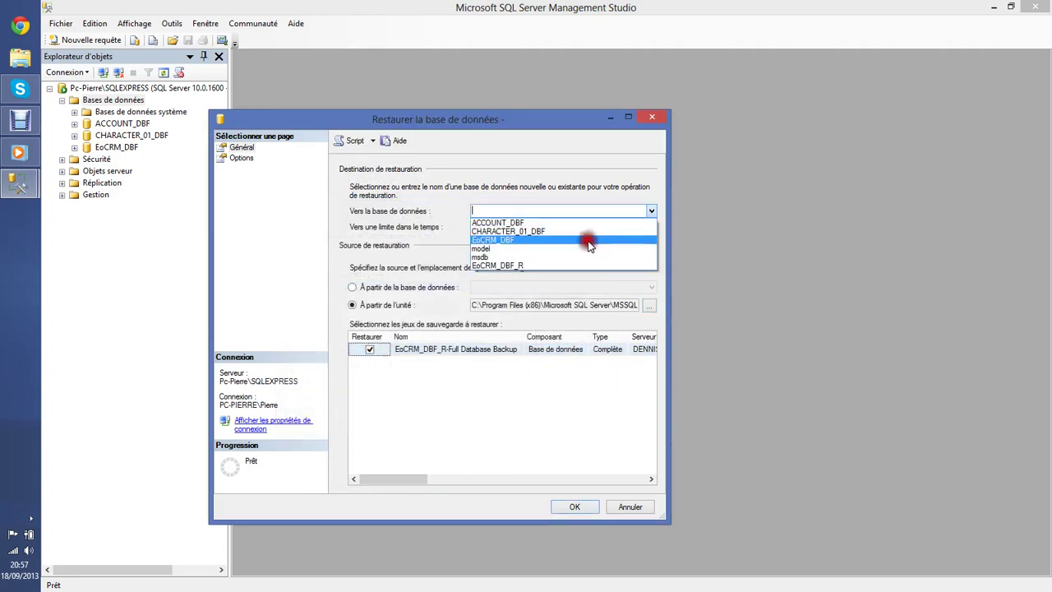
{"action": "left_click", "coordinate": [622, 265]}
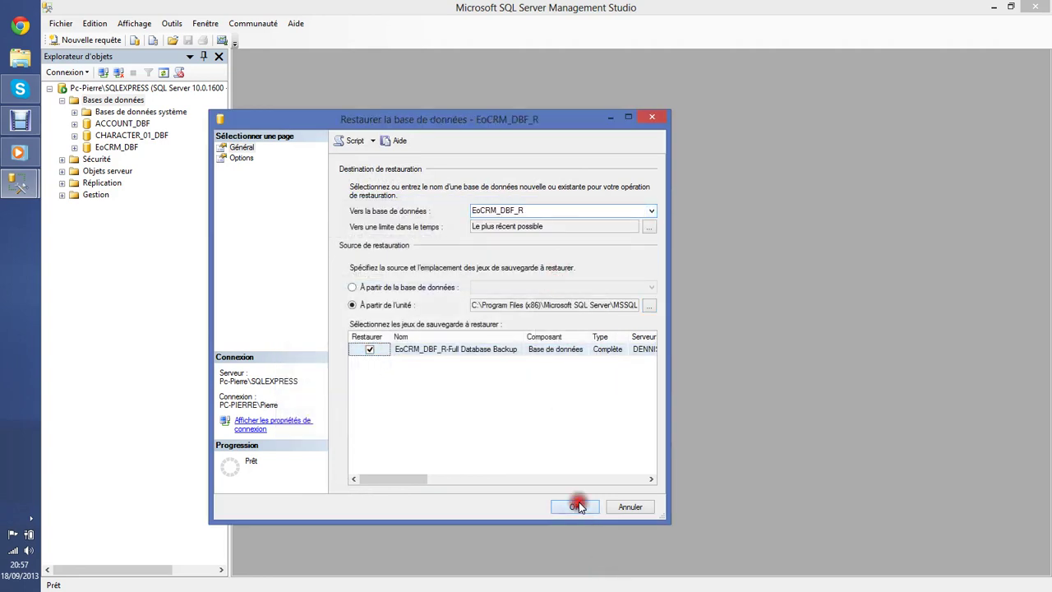
{"action": "left_click", "coordinate": [576, 506]}
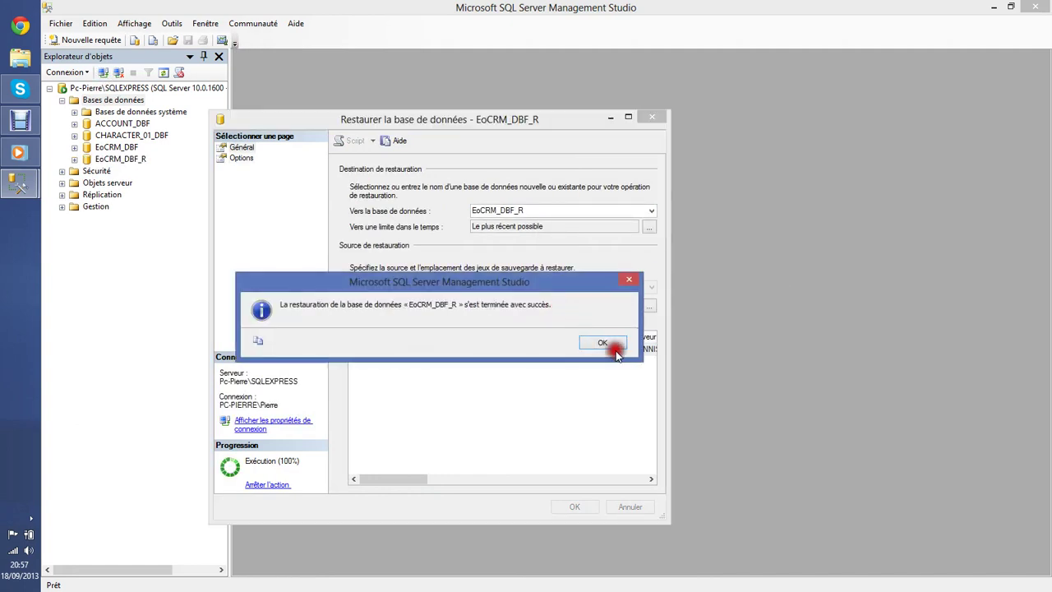
{"action": "left_click", "coordinate": [612, 345]}
{"action": "right_click", "coordinate": [115, 100]}
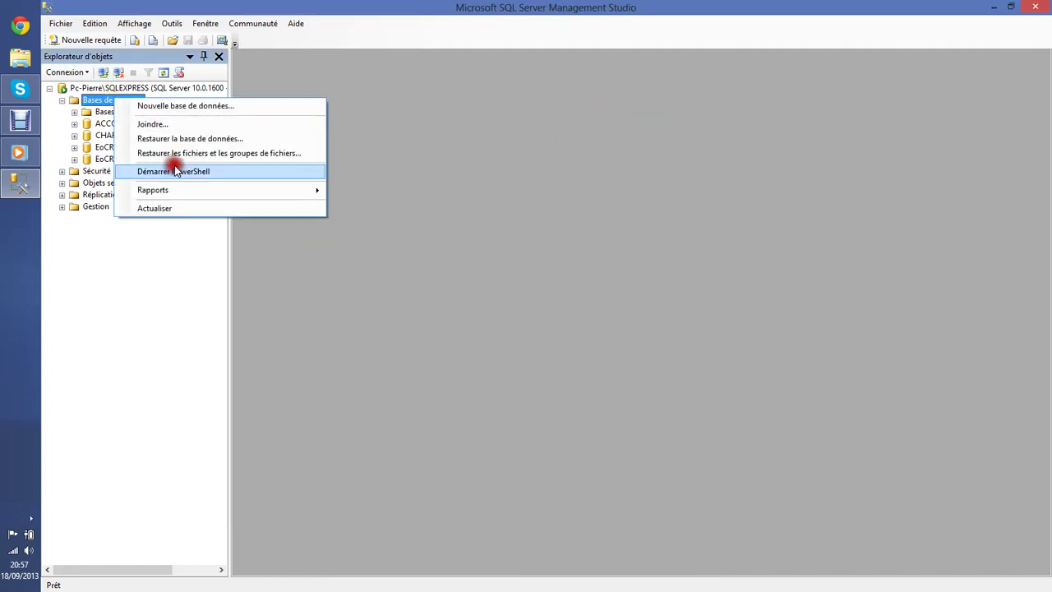
Restore the ITEM_DBF database from the ITEM_DBF.bak backup file.
{"action": "left_click", "coordinate": [171, 140]}
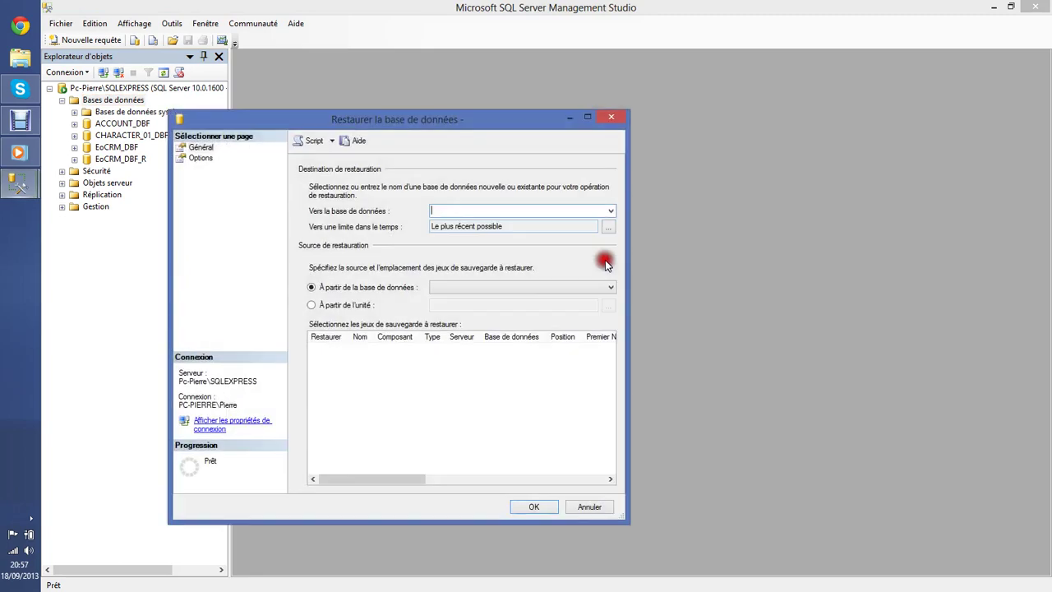
{"action": "left_click", "coordinate": [349, 304]}
{"action": "left_click", "coordinate": [607, 307]}
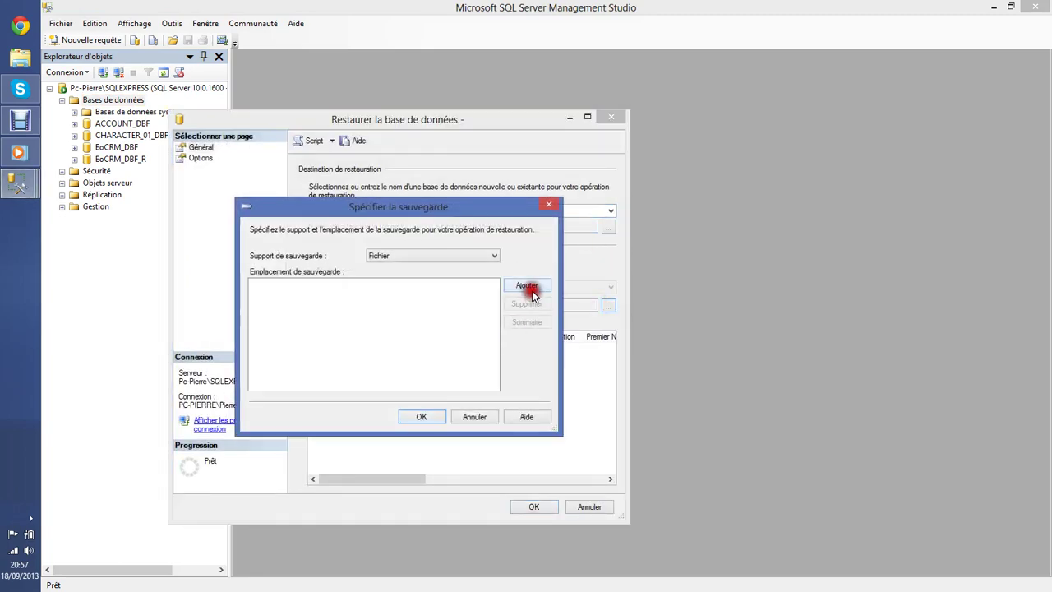
{"action": "left_click", "coordinate": [533, 289]}
{"action": "left_click", "coordinate": [397, 382]}
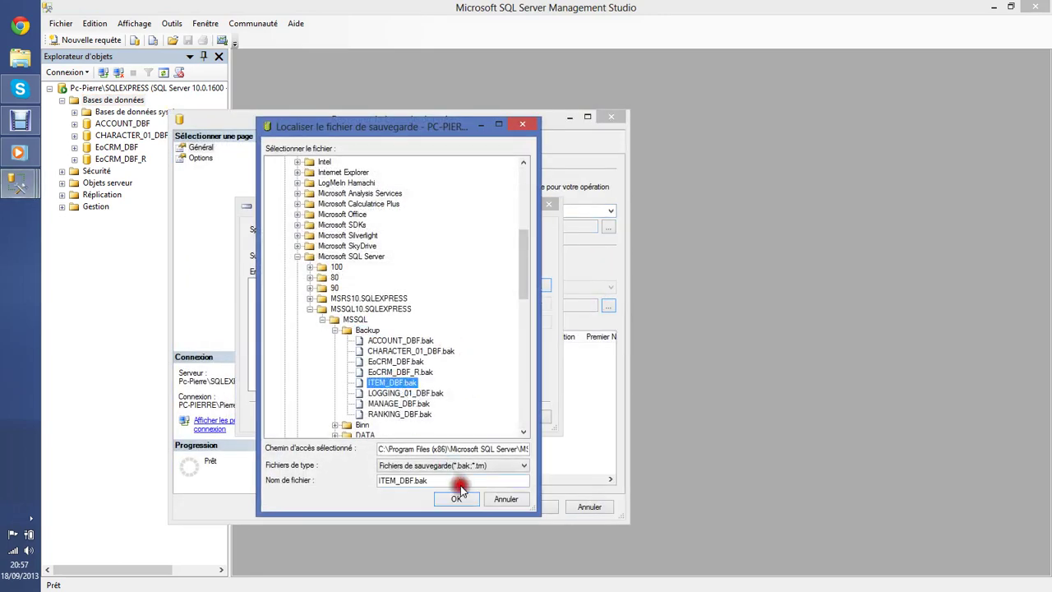
{"action": "left_click", "coordinate": [456, 498]}
{"action": "left_click", "coordinate": [413, 352]}
{"action": "left_click", "coordinate": [328, 350]}
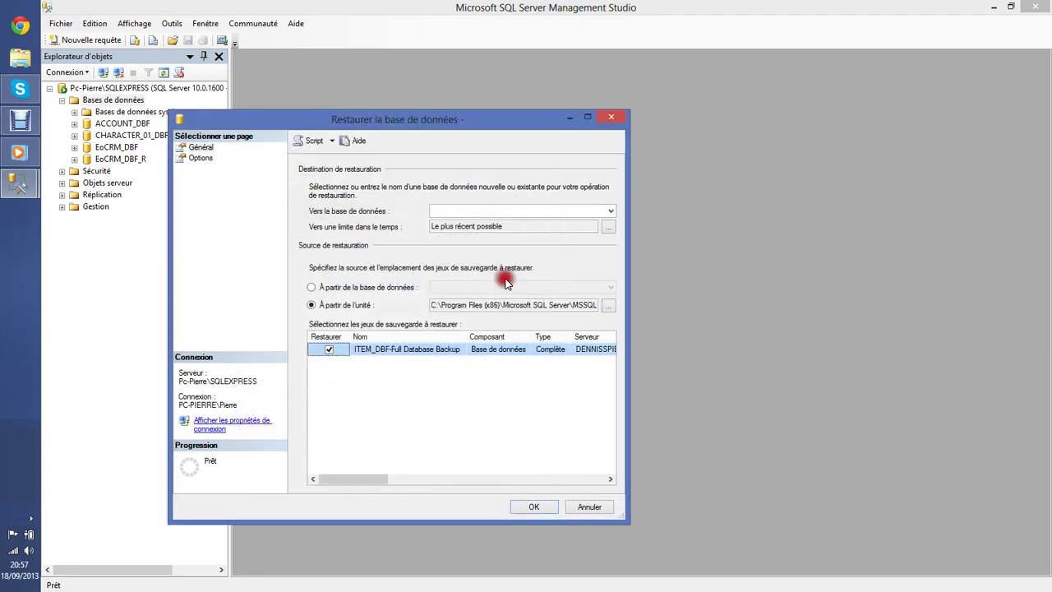
{"action": "left_click", "coordinate": [616, 212]}
{"action": "left_click", "coordinate": [519, 261]}
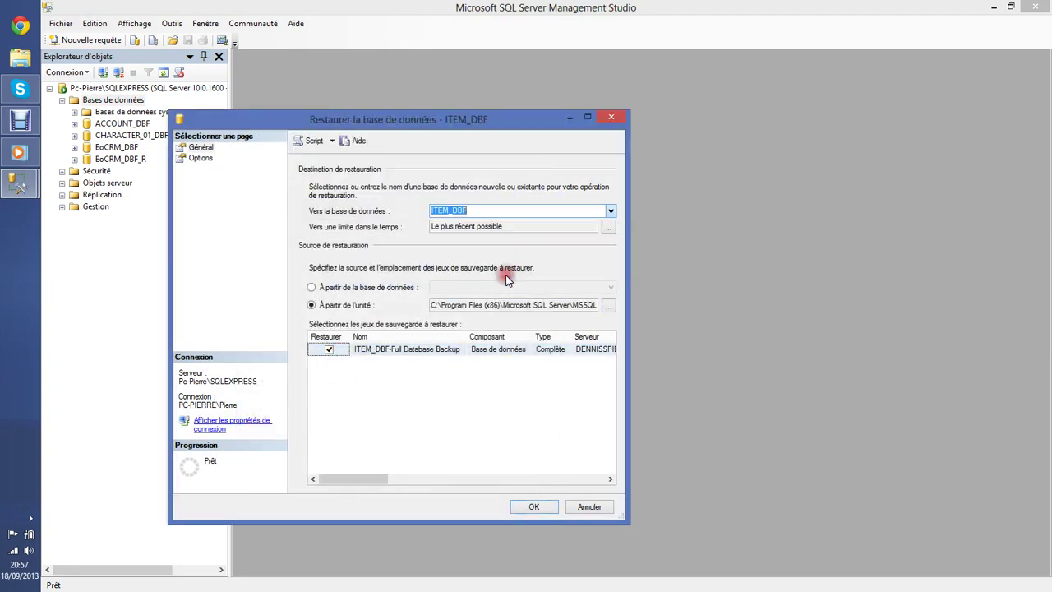
{"action": "left_click", "coordinate": [548, 509]}
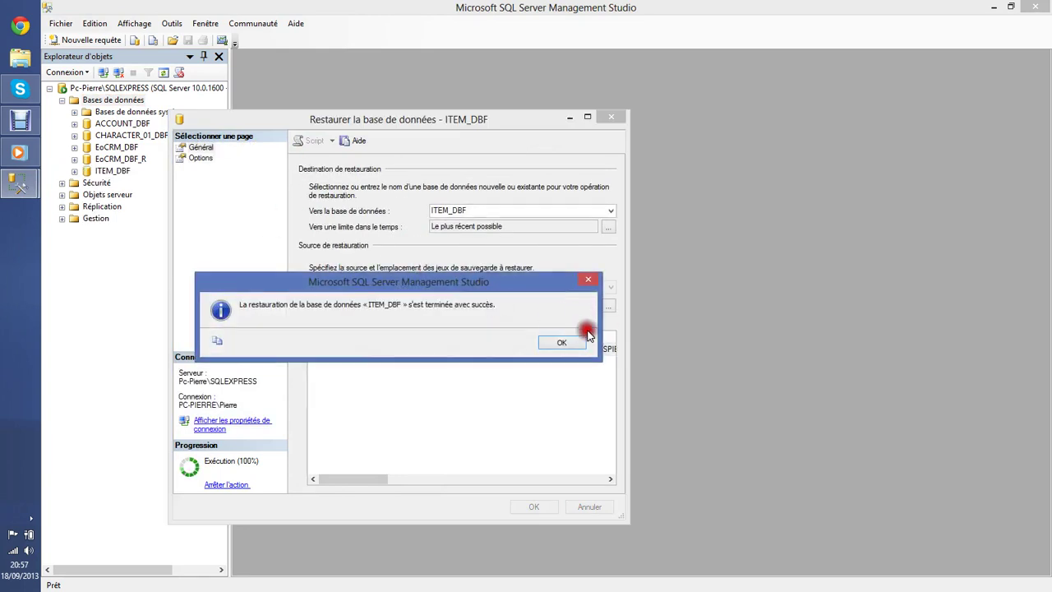
{"action": "left_click", "coordinate": [559, 341]}
Restore the LOGGING_01_DBF database from the LOGGING_01_DBF.bak backup file.
{"action": "right_click", "coordinate": [131, 108]}
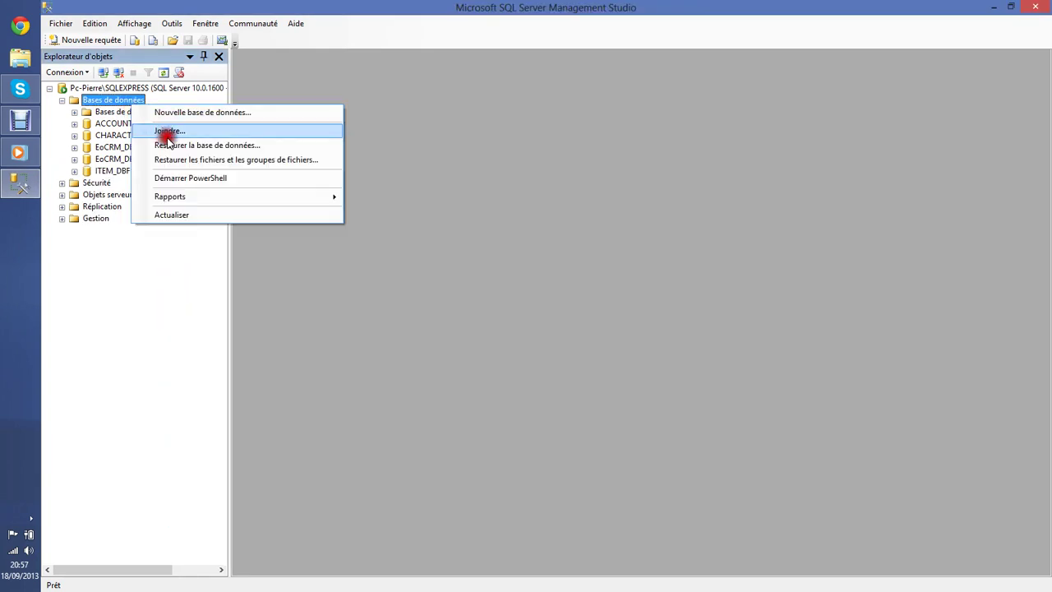
{"action": "left_click", "coordinate": [180, 144]}
{"action": "left_click", "coordinate": [306, 305]}
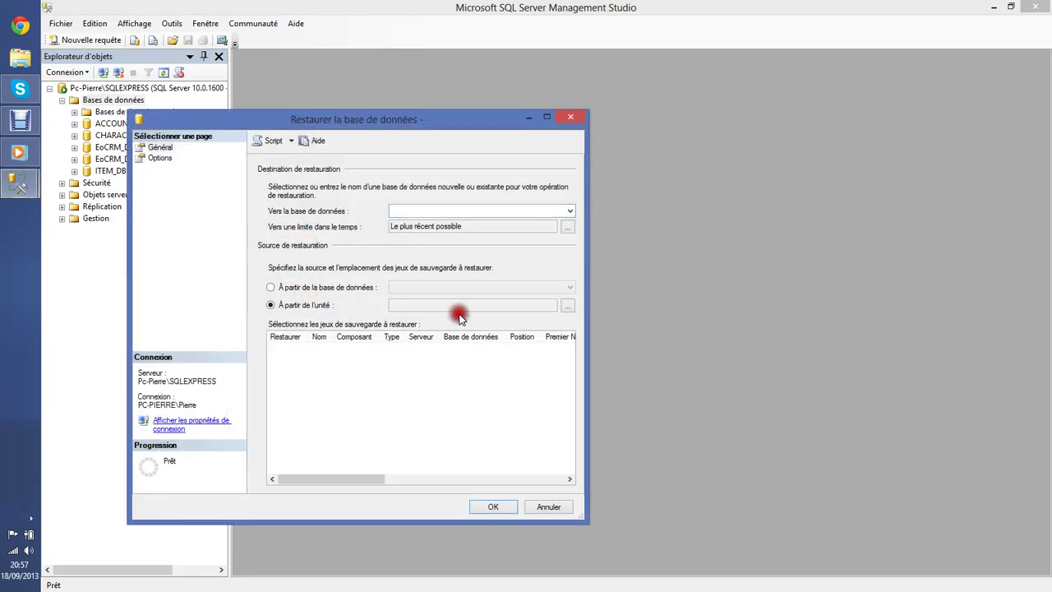
{"action": "left_click", "coordinate": [567, 306]}
{"action": "left_click", "coordinate": [481, 283]}
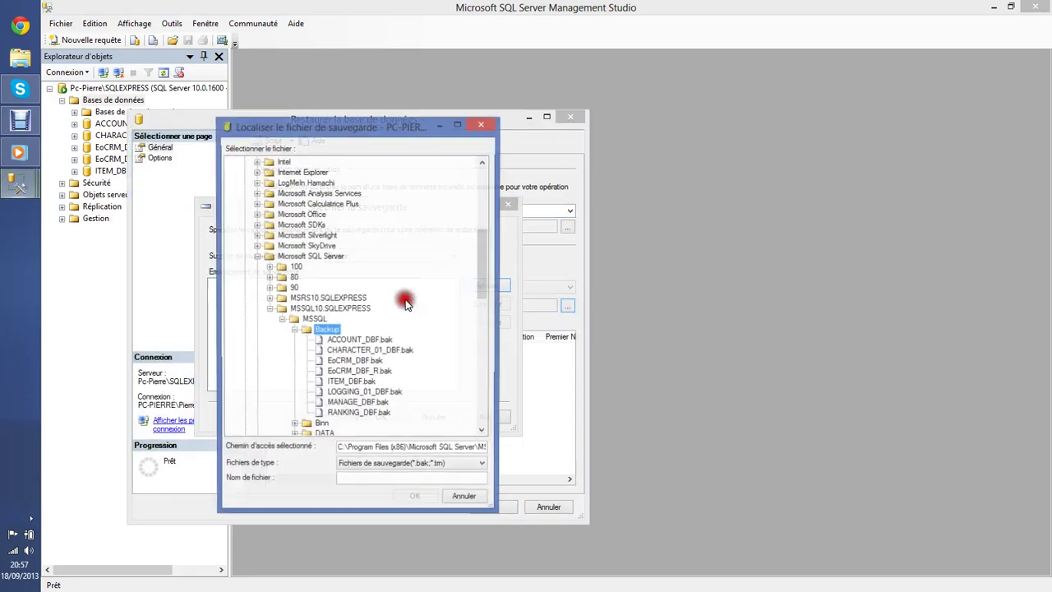
{"action": "left_click", "coordinate": [364, 393]}
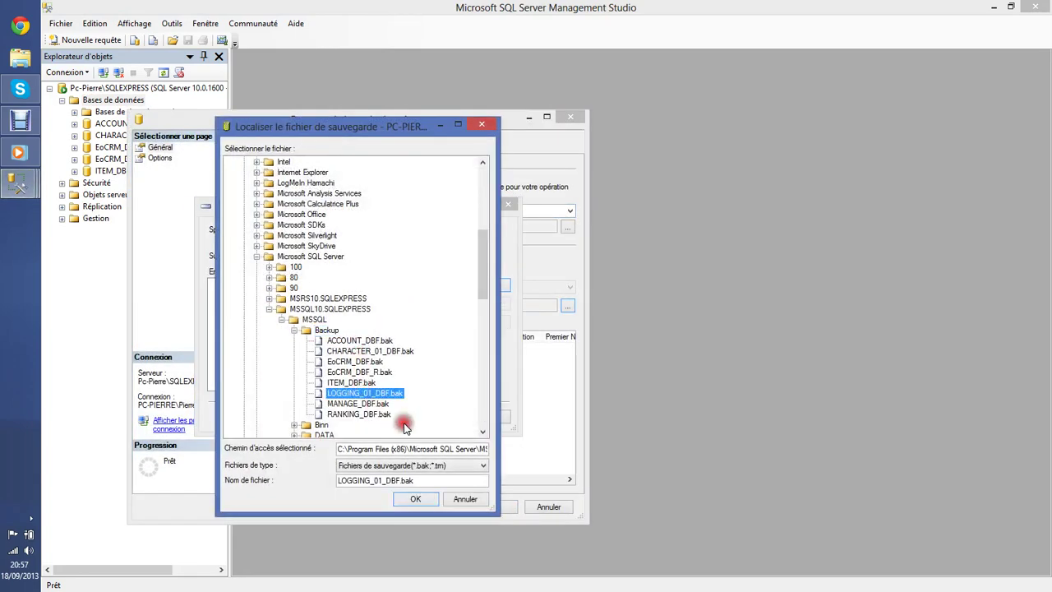
{"action": "left_click", "coordinate": [421, 499]}
{"action": "left_click", "coordinate": [369, 414]}
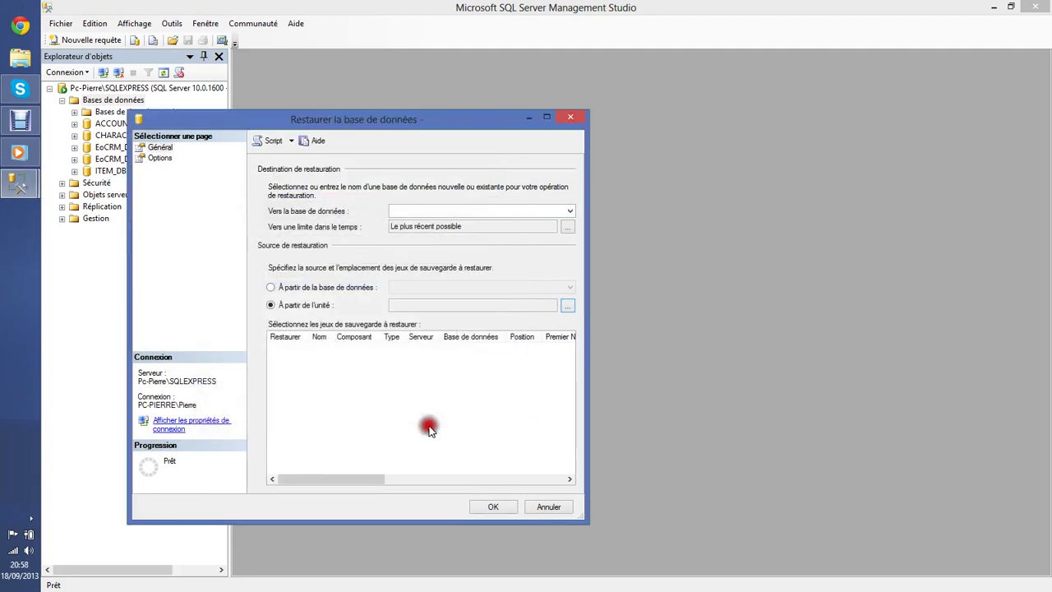
{"action": "left_click", "coordinate": [288, 351]}
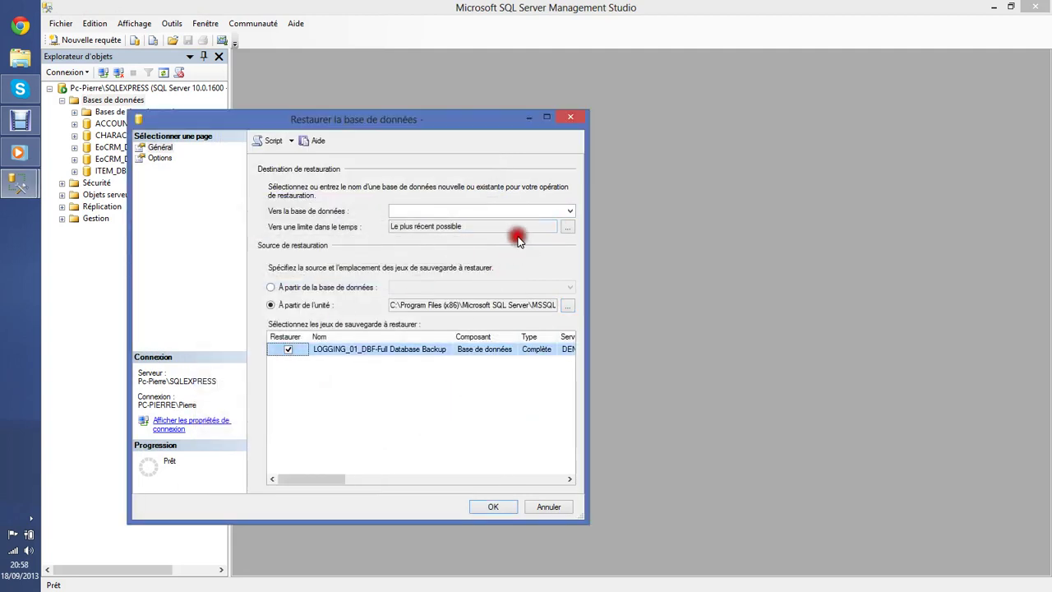
{"action": "left_click", "coordinate": [559, 211]}
{"action": "left_click", "coordinate": [460, 281]}
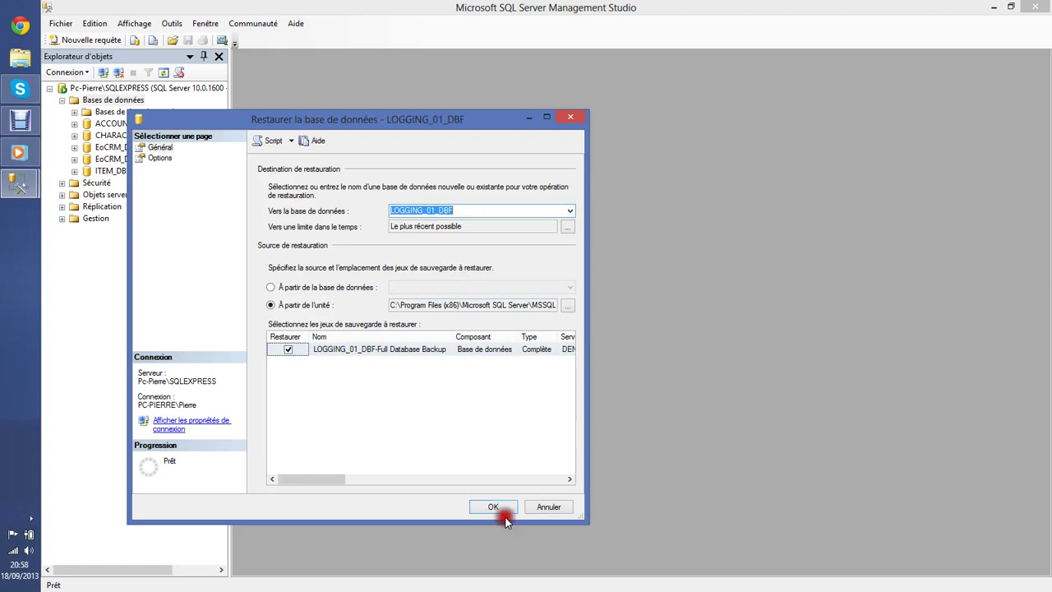
{"action": "left_click", "coordinate": [493, 507]}
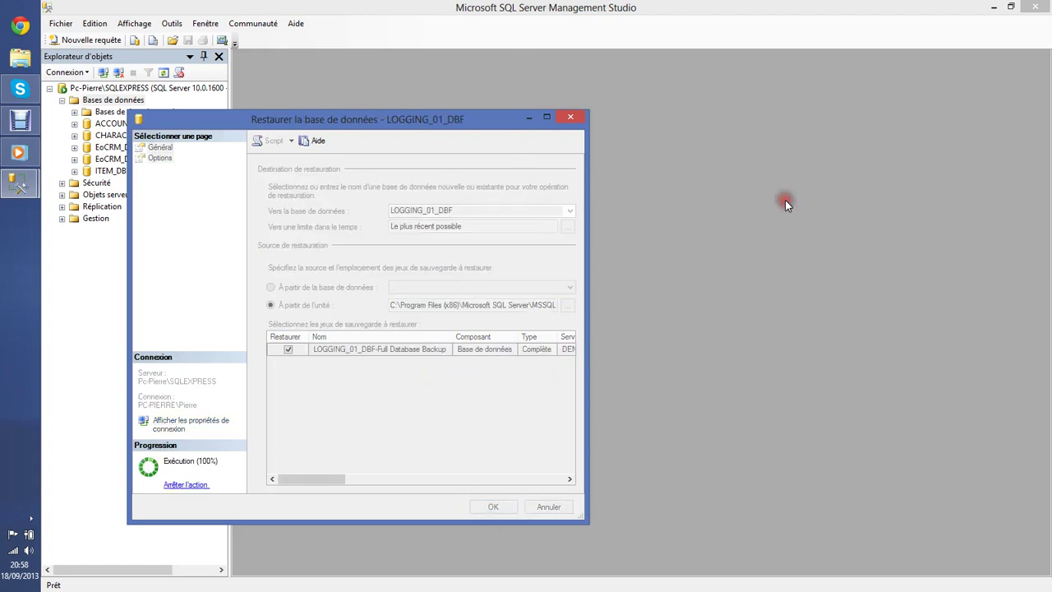
{"action": "left_click", "coordinate": [516, 344]}
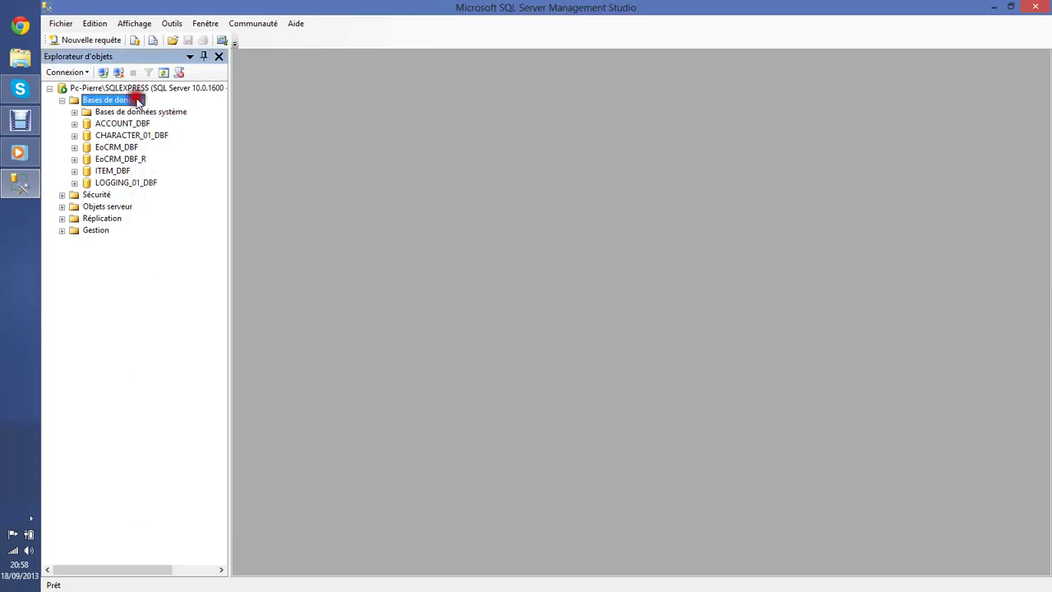
Restore the MANAGE_DBF database from its .bak backup file.
{"action": "right_click", "coordinate": [128, 99]}
{"action": "left_click", "coordinate": [181, 138]}
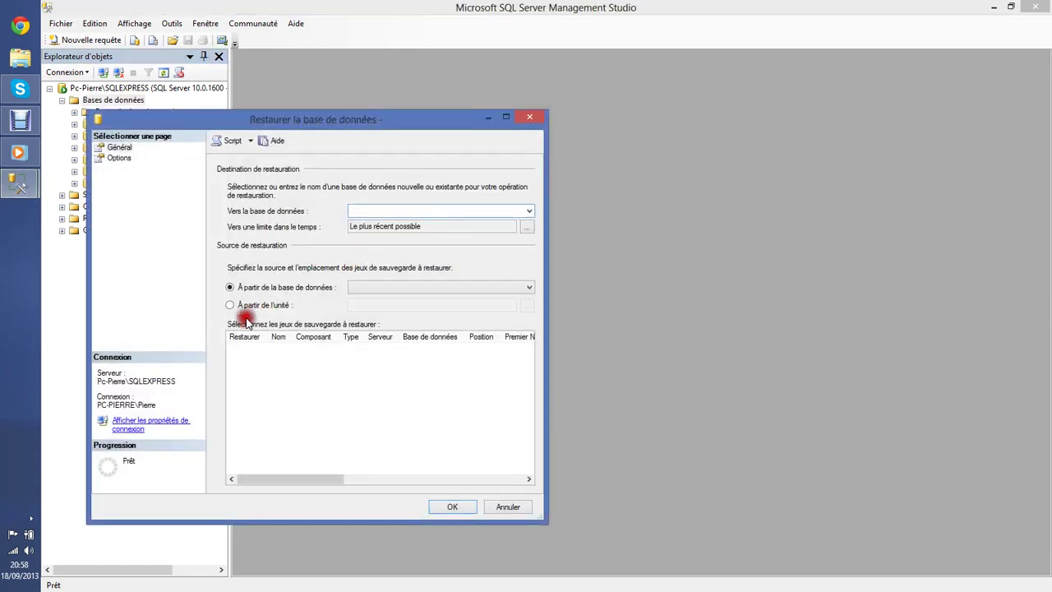
{"action": "left_click", "coordinate": [247, 305]}
{"action": "left_click", "coordinate": [526, 304]}
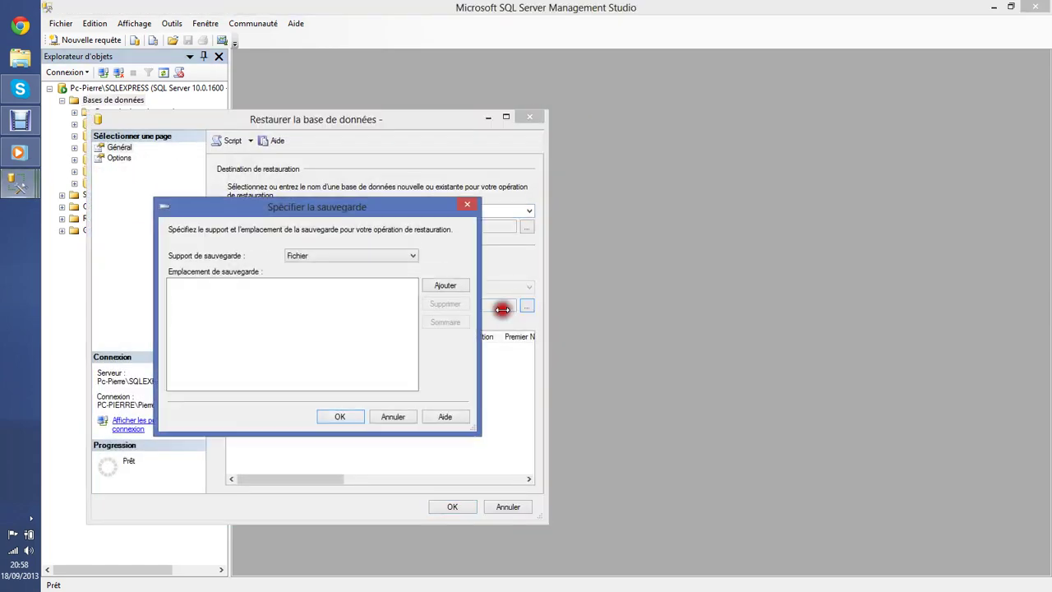
{"action": "left_click", "coordinate": [435, 285]}
{"action": "left_click", "coordinate": [329, 404]}
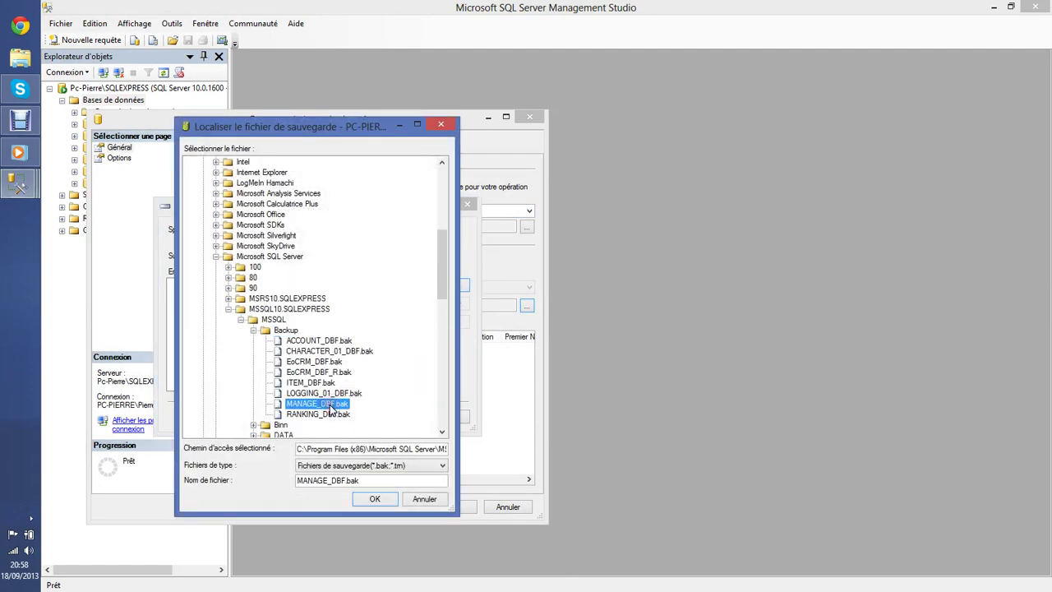
{"action": "left_click", "coordinate": [368, 498]}
{"action": "left_click", "coordinate": [342, 421]}
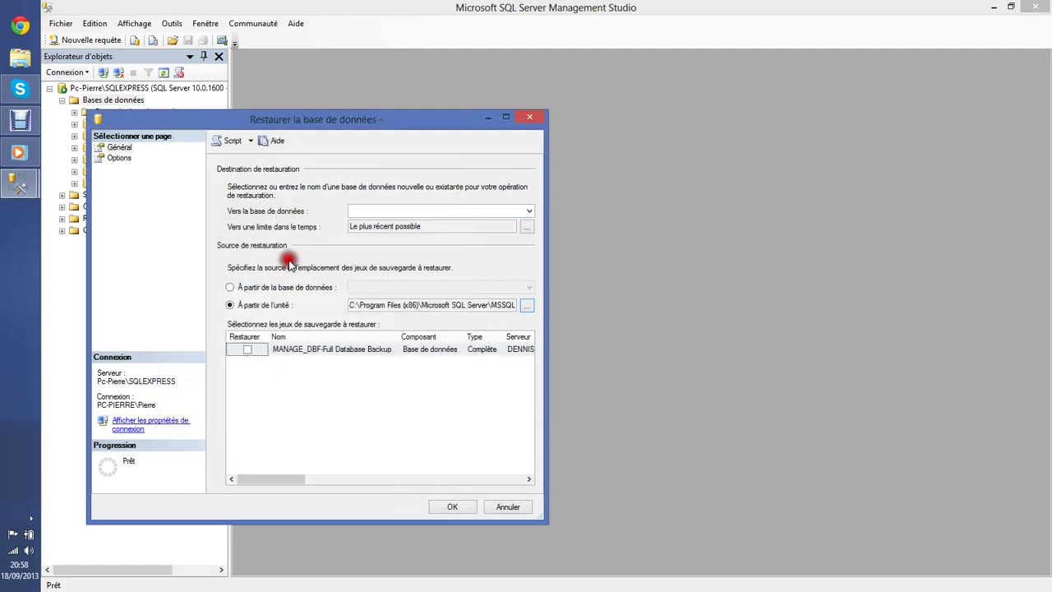
{"action": "left_click_drag", "start_coordinate": [262, 127], "coordinate": [319, 125]}
{"action": "left_click", "coordinate": [304, 348]}
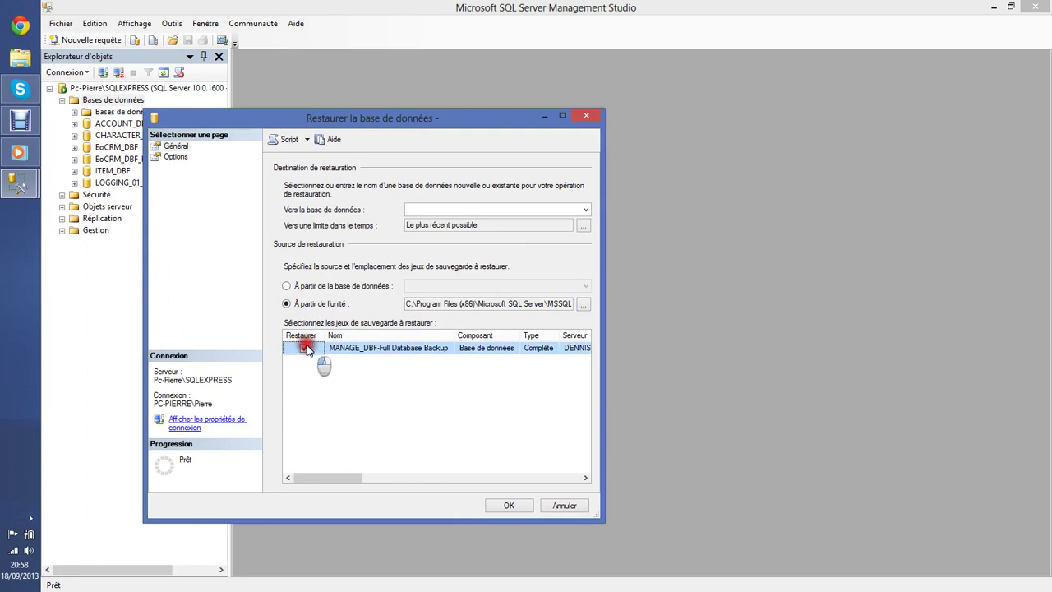
{"action": "left_click", "coordinate": [585, 210]}
{"action": "left_click", "coordinate": [457, 290]}
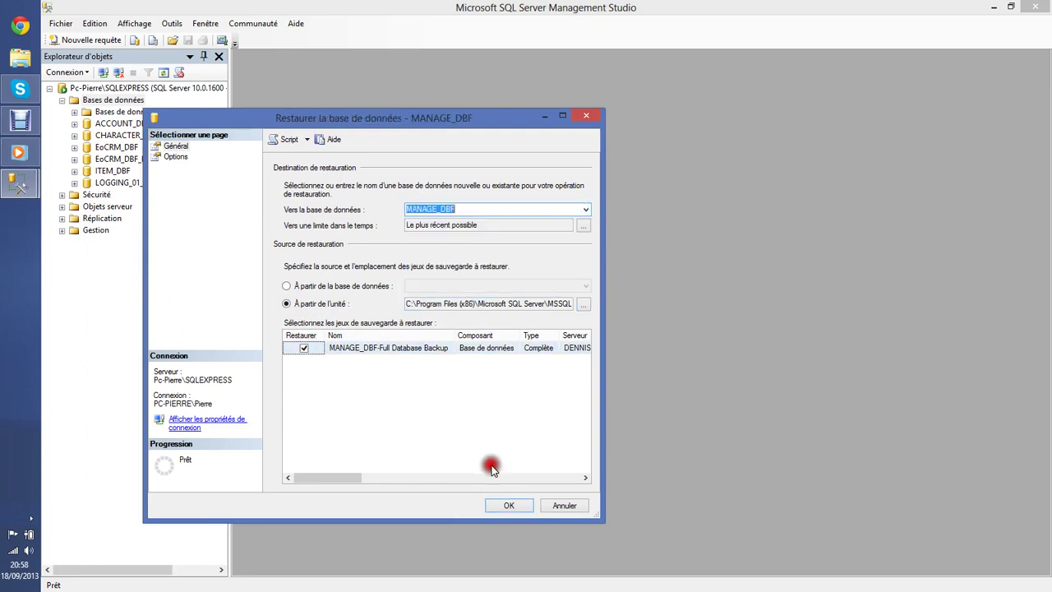
{"action": "left_click", "coordinate": [521, 500]}
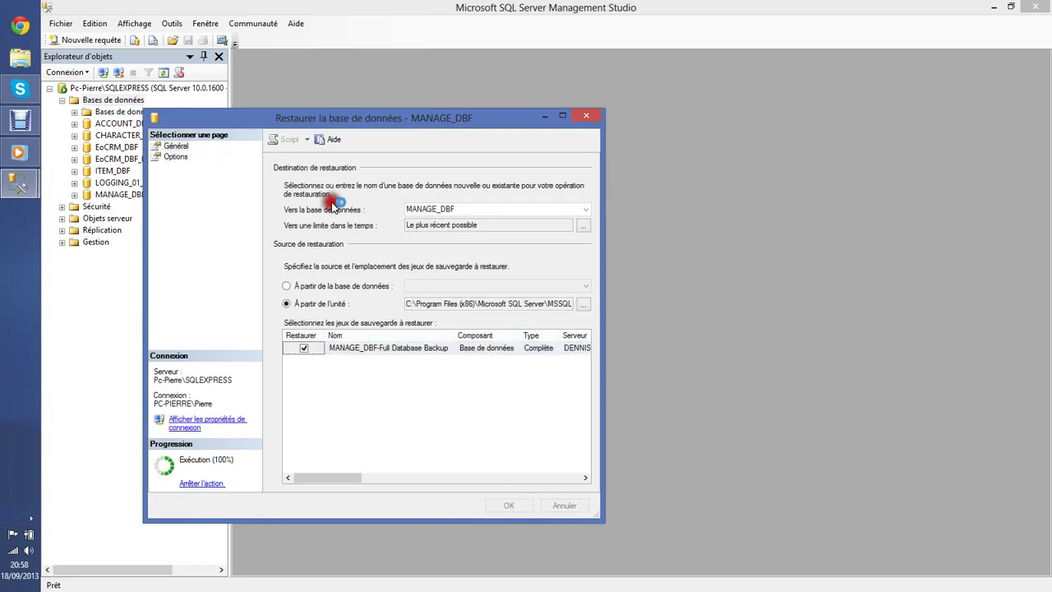
{"action": "left_click", "coordinate": [538, 339]}
Restore the RANKING_DBF database from its .bak backup file.
{"action": "right_click", "coordinate": [115, 99]}
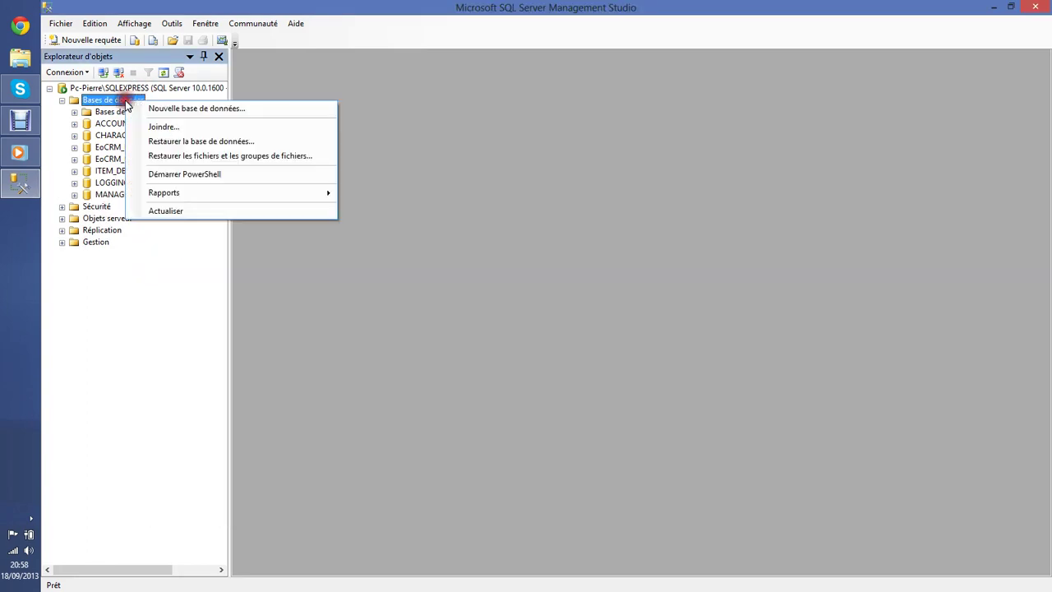
{"action": "left_click", "coordinate": [175, 139]}
{"action": "left_click", "coordinate": [304, 304]}
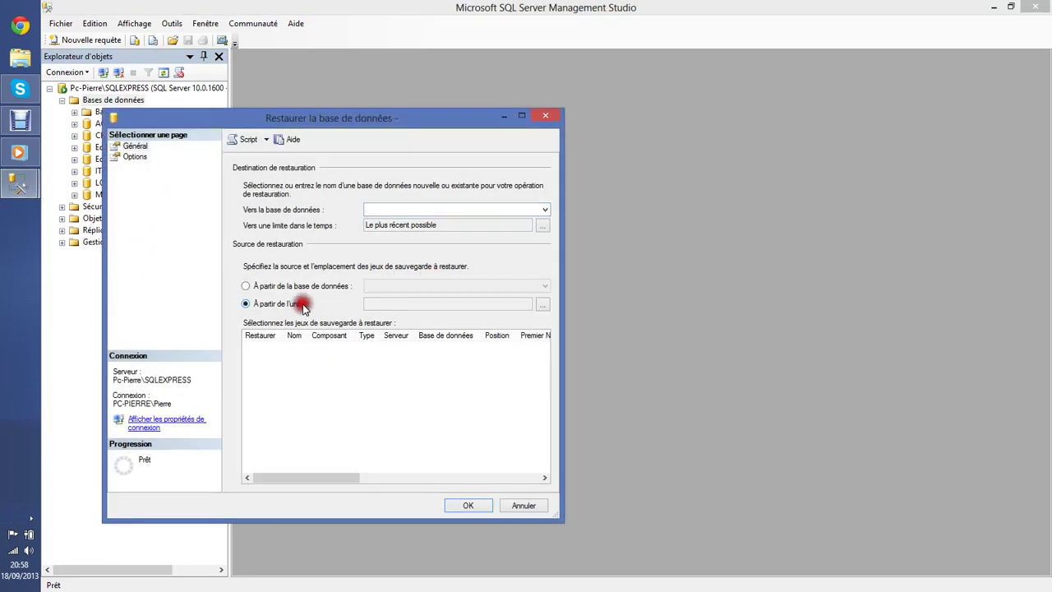
{"action": "left_click", "coordinate": [541, 306]}
{"action": "left_click", "coordinate": [461, 284]}
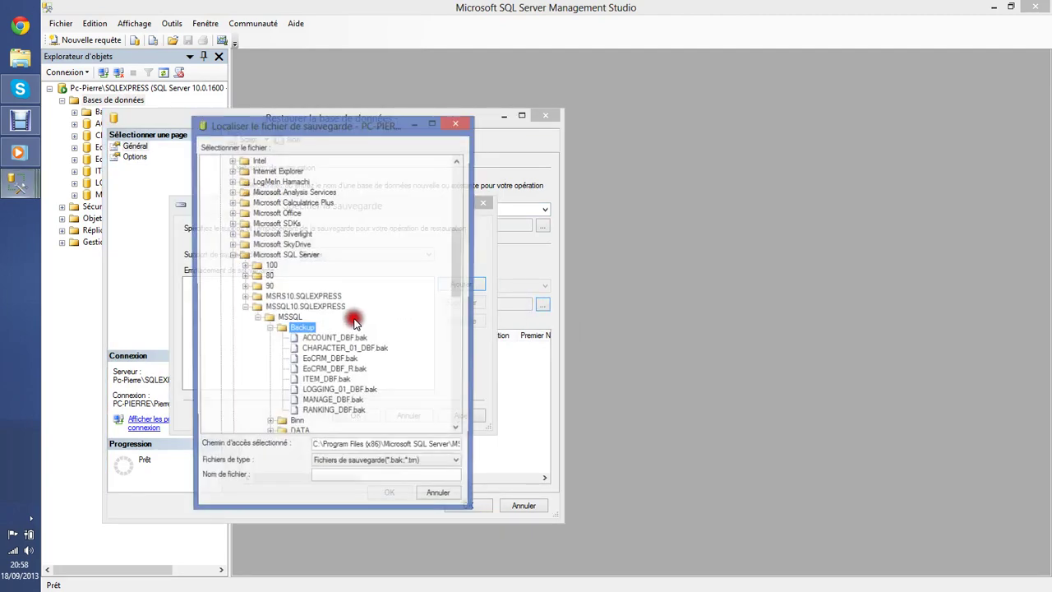
{"action": "left_click", "coordinate": [337, 418]}
{"action": "left_click", "coordinate": [392, 498]}
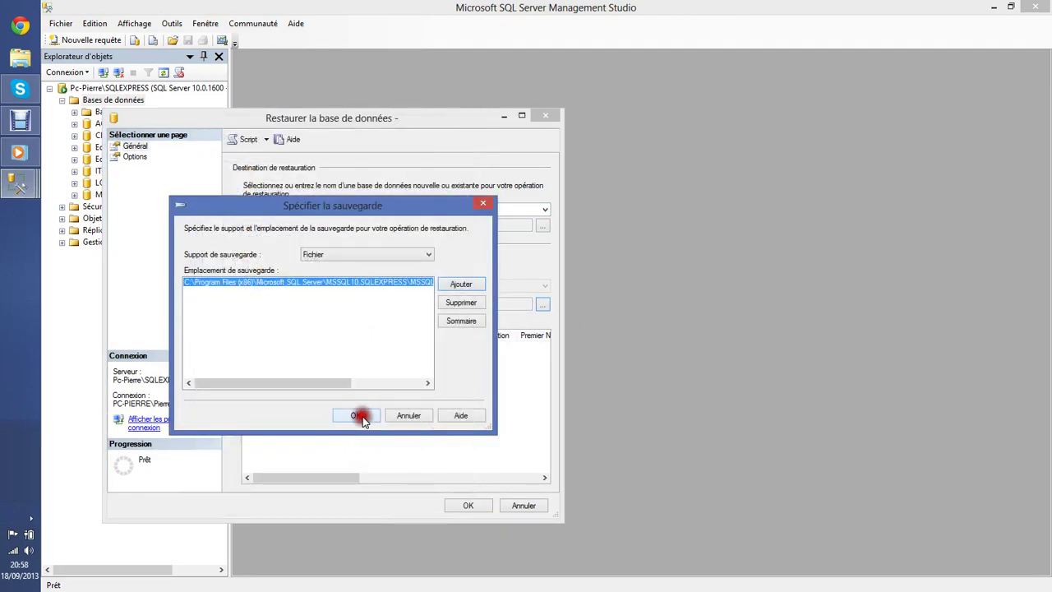
{"action": "left_click", "coordinate": [364, 415]}
{"action": "left_click", "coordinate": [264, 349]}
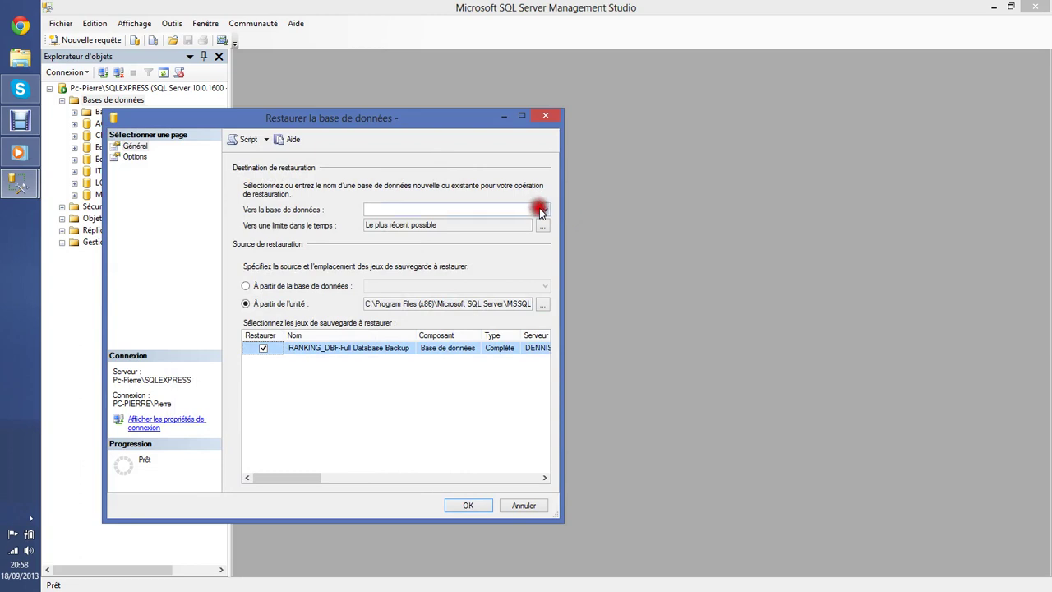
{"action": "left_click", "coordinate": [543, 209]}
{"action": "left_click", "coordinate": [453, 296]}
{"action": "left_click", "coordinate": [473, 501]}
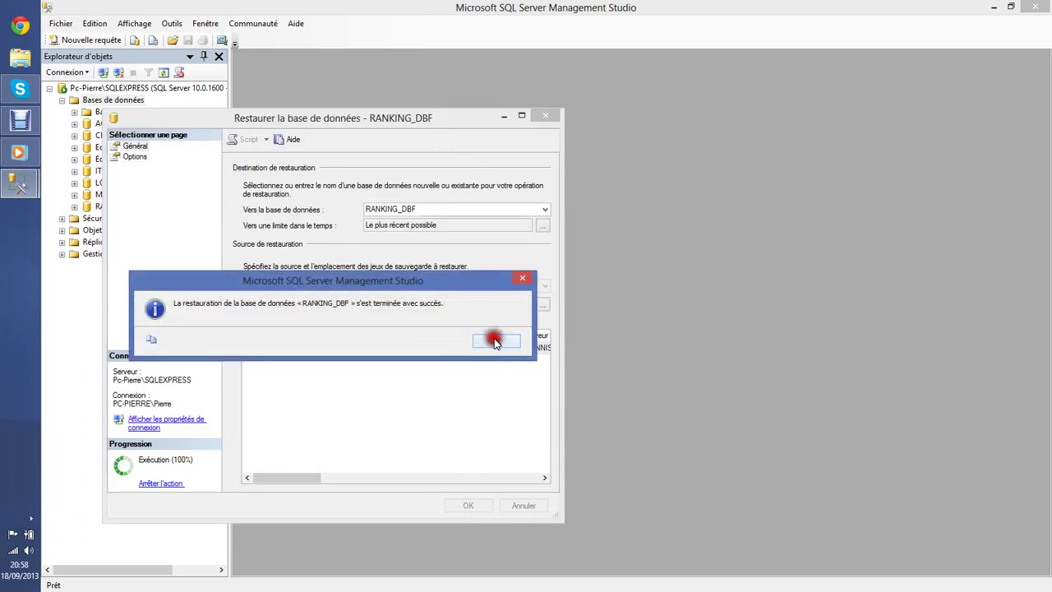
{"action": "left_click", "coordinate": [491, 336]}
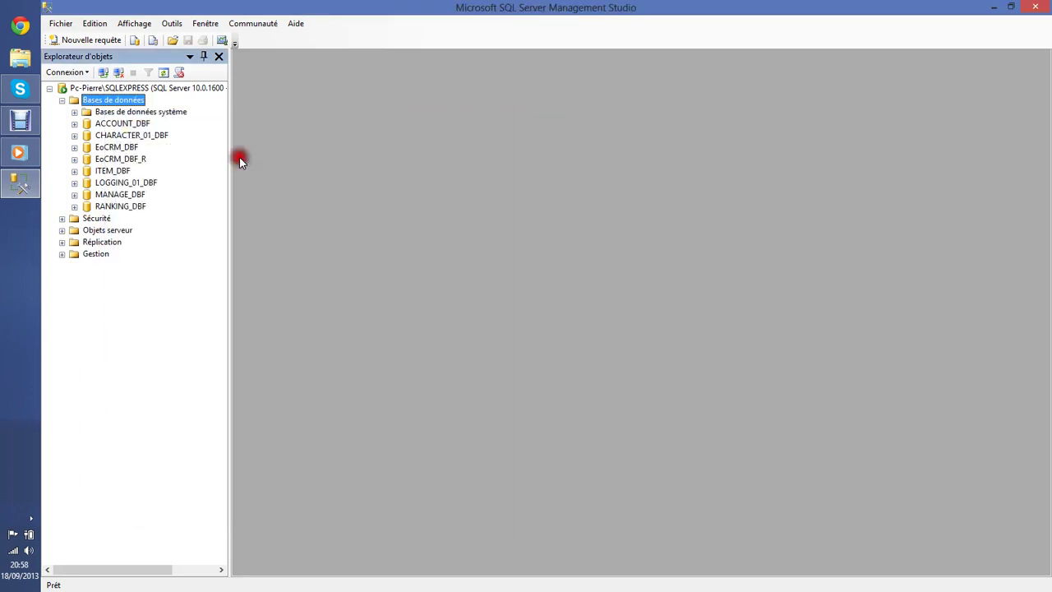
Close Management Studio and move the Serveur Flyff folder lower left on the desktop.
{"action": "left_click", "coordinate": [1048, 7]}
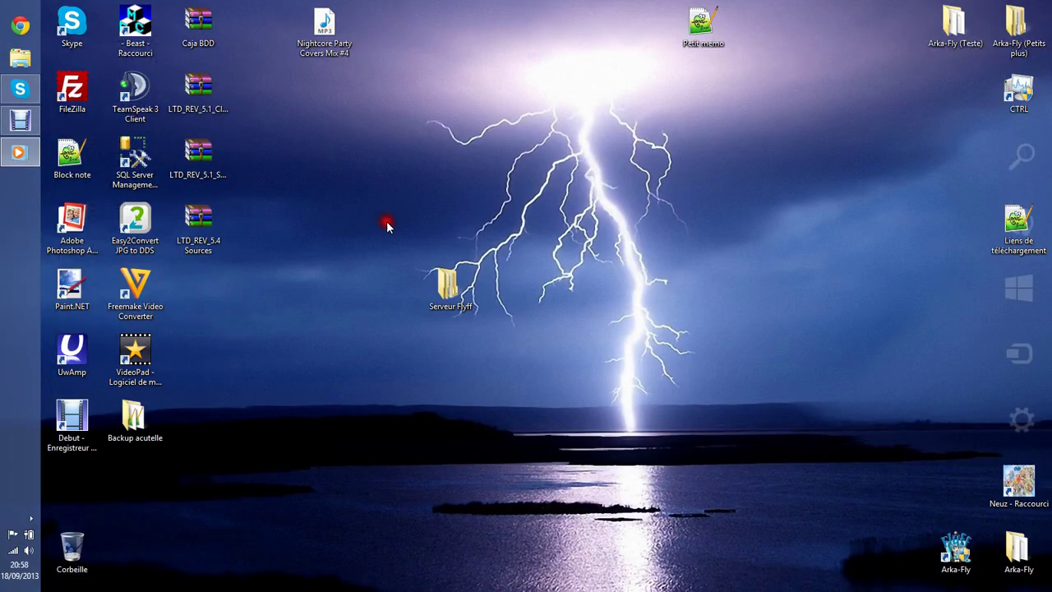
{"action": "left_click_drag", "start_coordinate": [464, 128], "coordinate": [611, 193]}
{"action": "left_click_drag", "start_coordinate": [448, 283], "coordinate": [296, 329]}
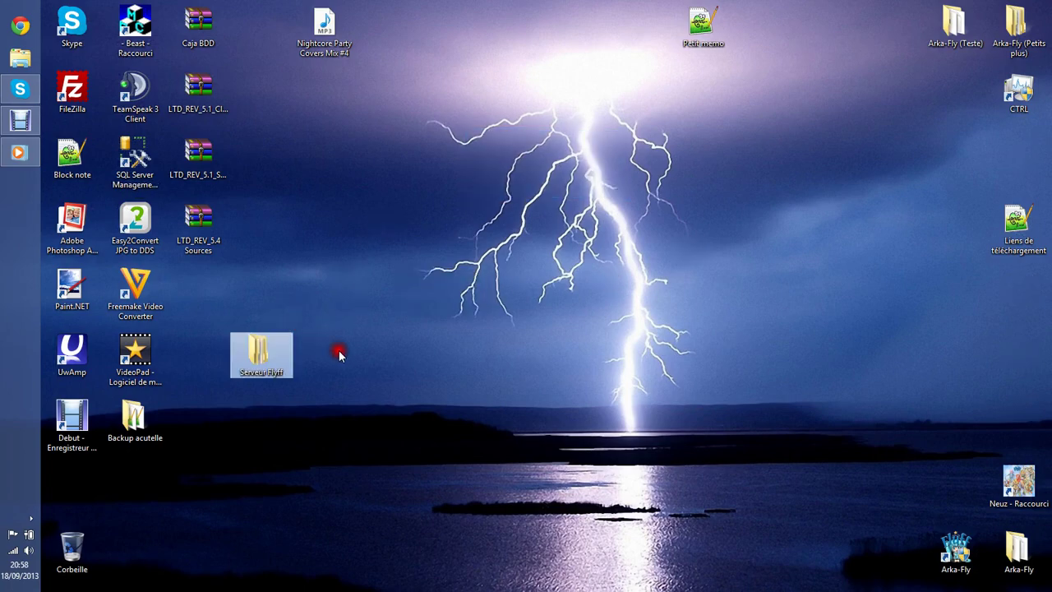
Search settings for ODBC and open 'Configurer les sources de données ODBC'.
{"action": "mouse_move", "coordinate": [1048, 8]}
{"action": "left_click", "coordinate": [1020, 153]}
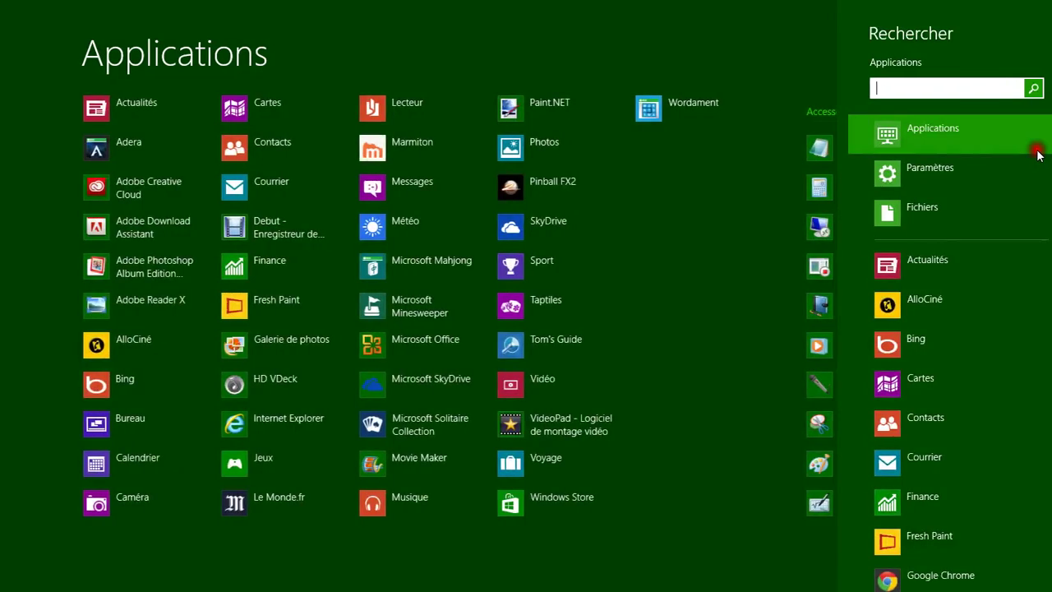
{"action": "type", "text": "ODBC"}
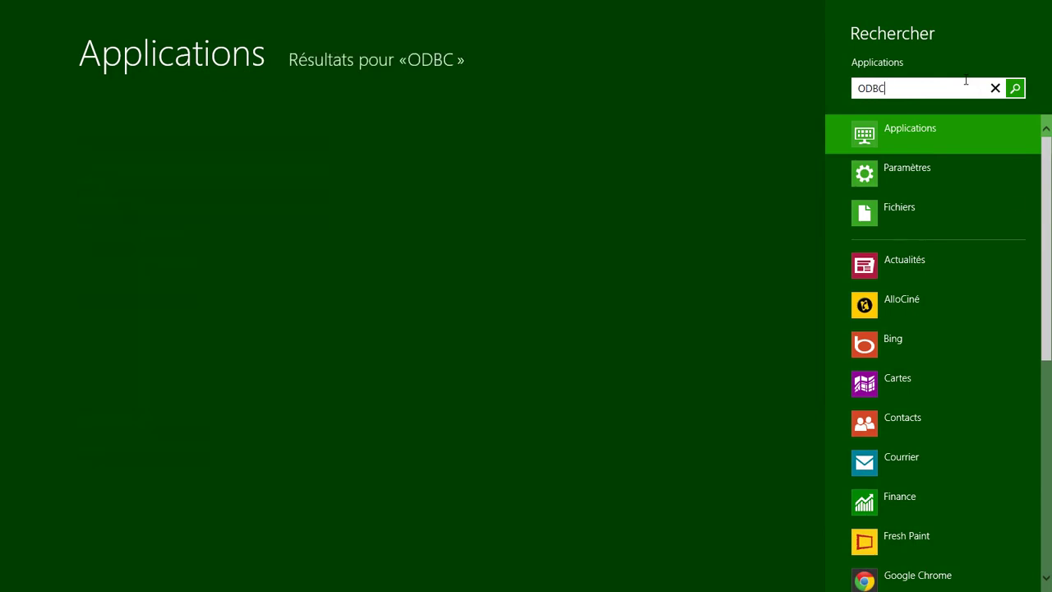
{"action": "left_click", "coordinate": [972, 167]}
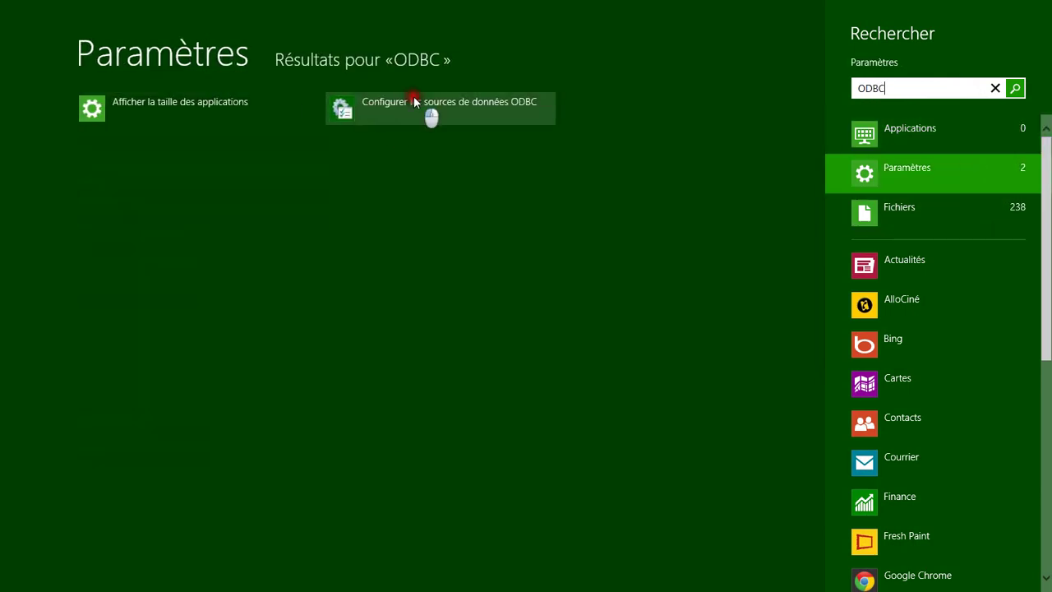
{"action": "left_click", "coordinate": [422, 108]}
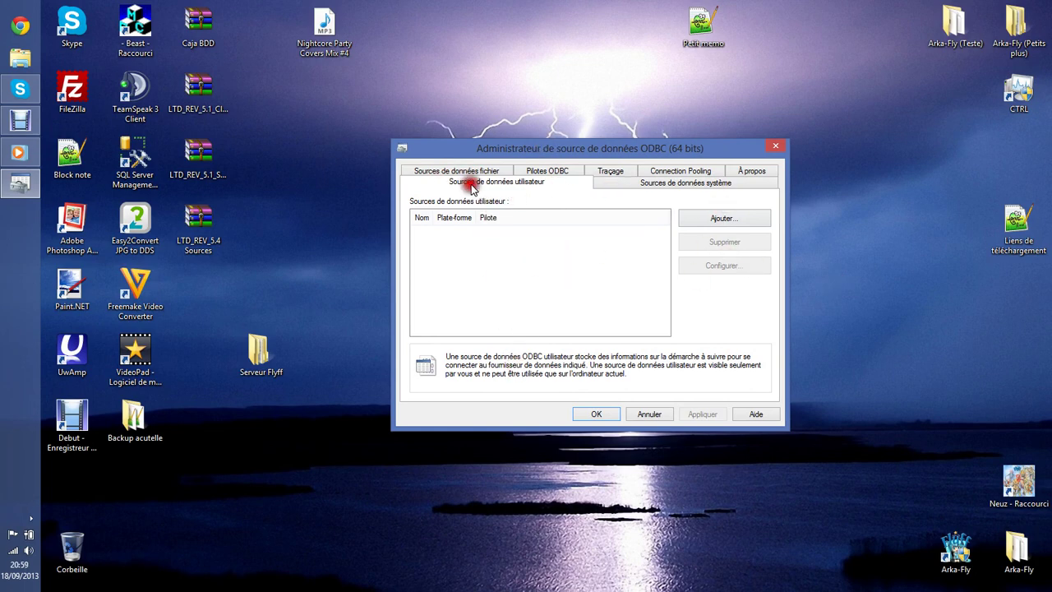
Add a new user data source using the SQL Server Native Client 10.0 driver.
{"action": "left_click", "coordinate": [729, 218]}
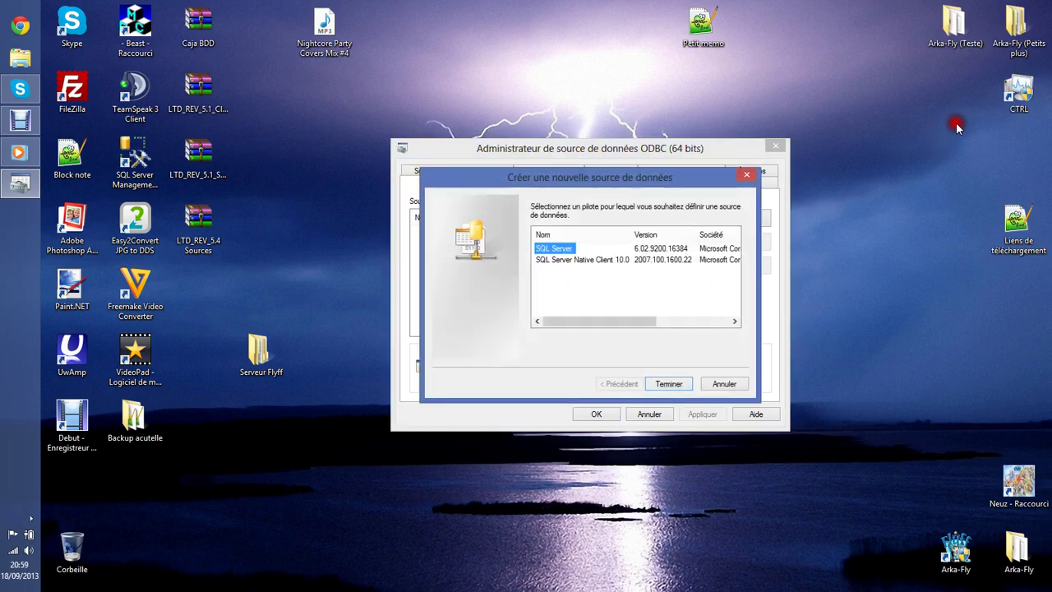
{"action": "double_click", "coordinate": [700, 29]}
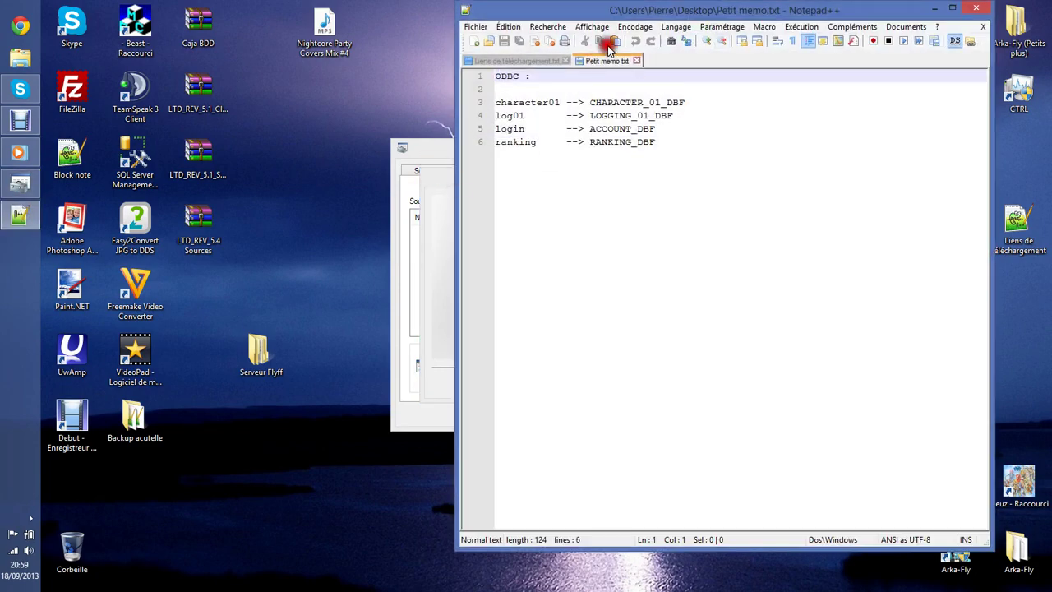
{"action": "left_click_drag", "start_coordinate": [810, 14], "coordinate": [402, 88]}
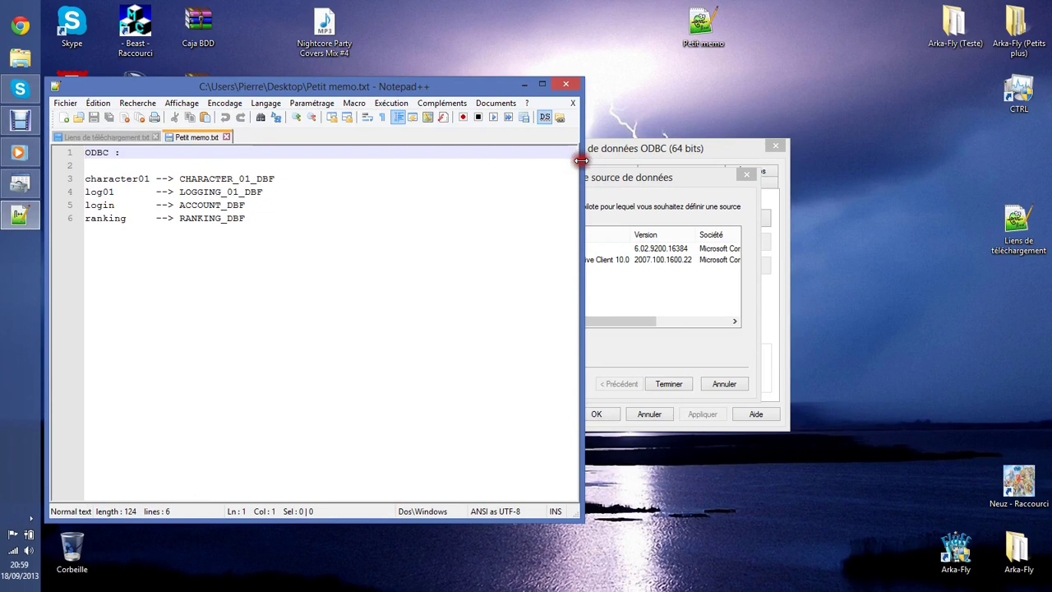
{"action": "left_click_drag", "start_coordinate": [580, 160], "coordinate": [379, 194]}
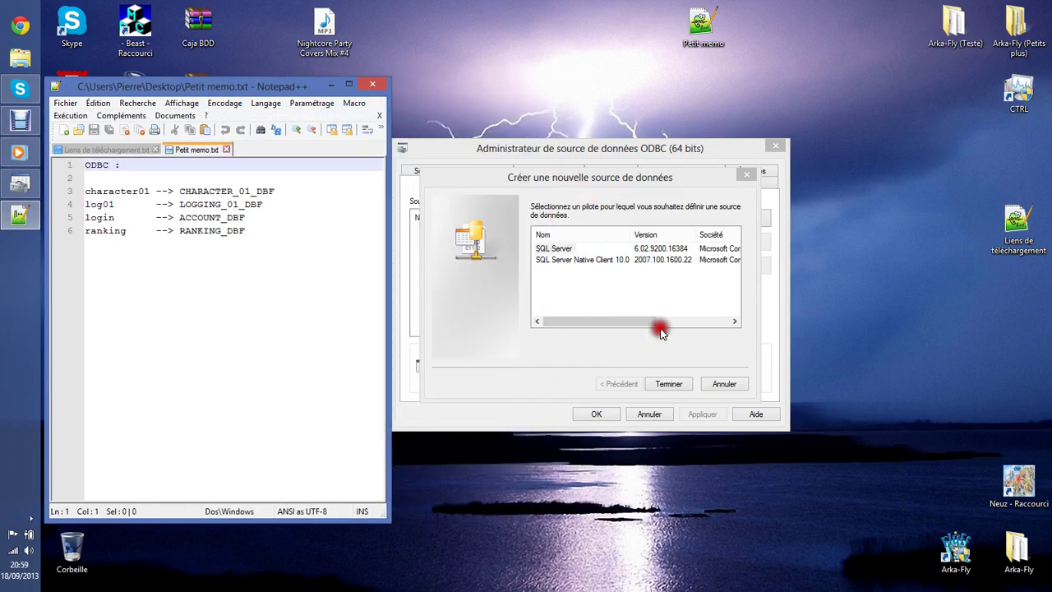
{"action": "left_click", "coordinate": [594, 262]}
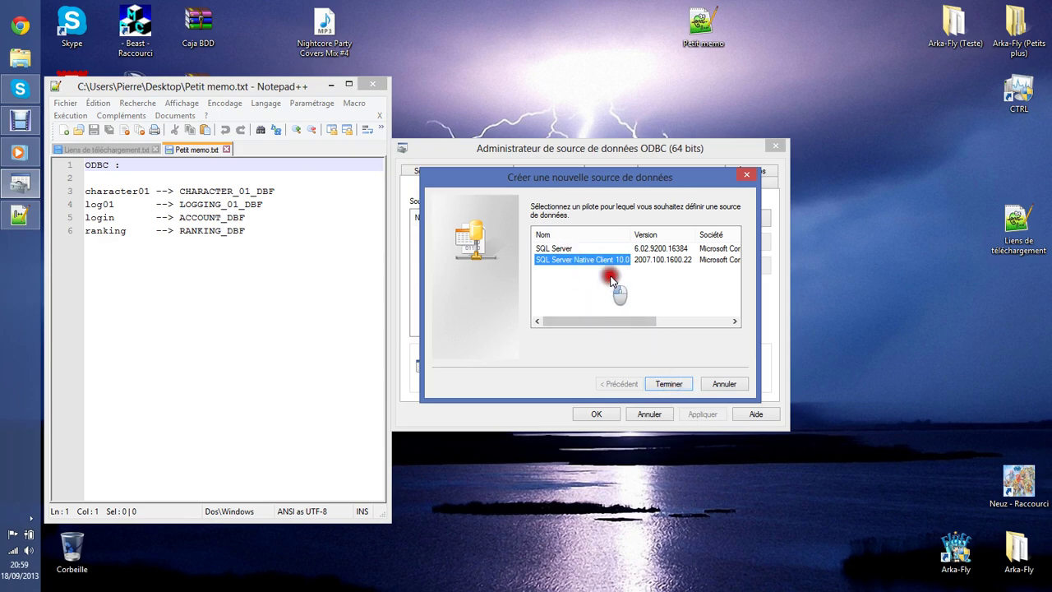
{"action": "left_click", "coordinate": [670, 384]}
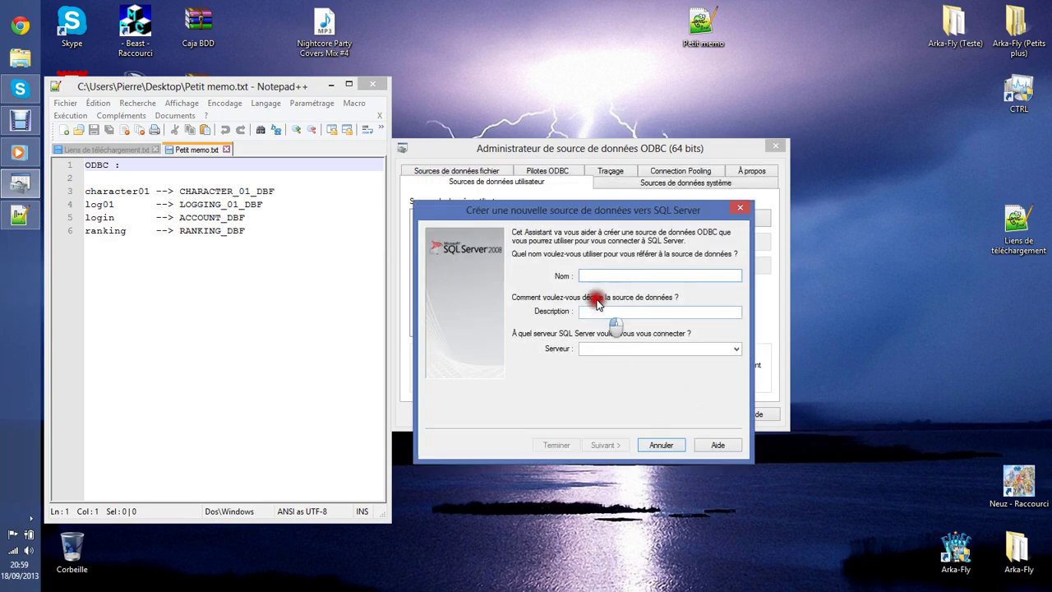
Name the data source character01 and paste the local SQLEXPRESS server name from Management Studio.
{"action": "left_click_drag", "start_coordinate": [142, 190], "coordinate": [89, 192]}
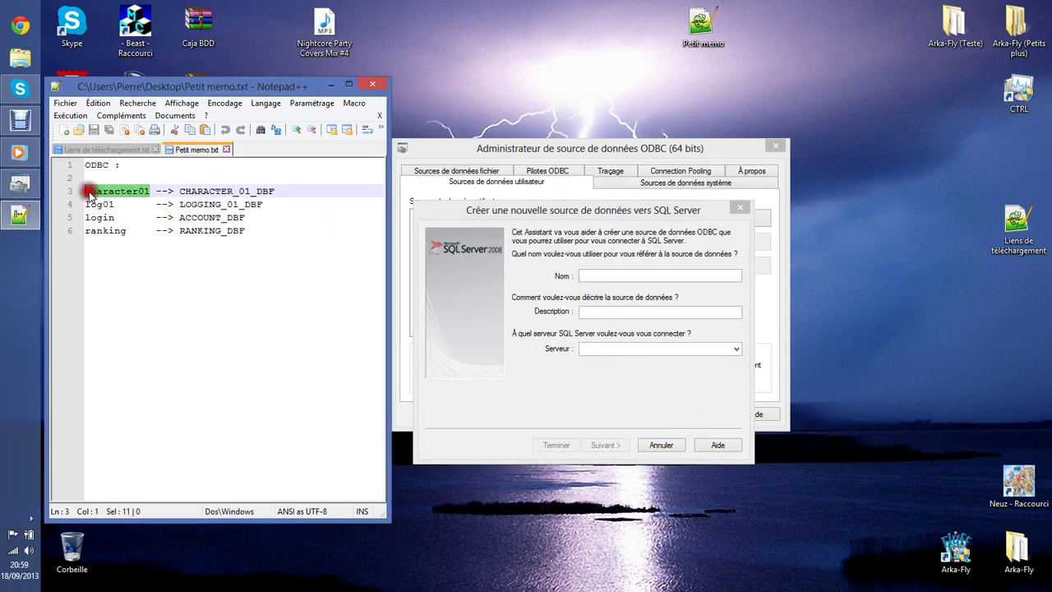
{"action": "left_click", "coordinate": [604, 276]}
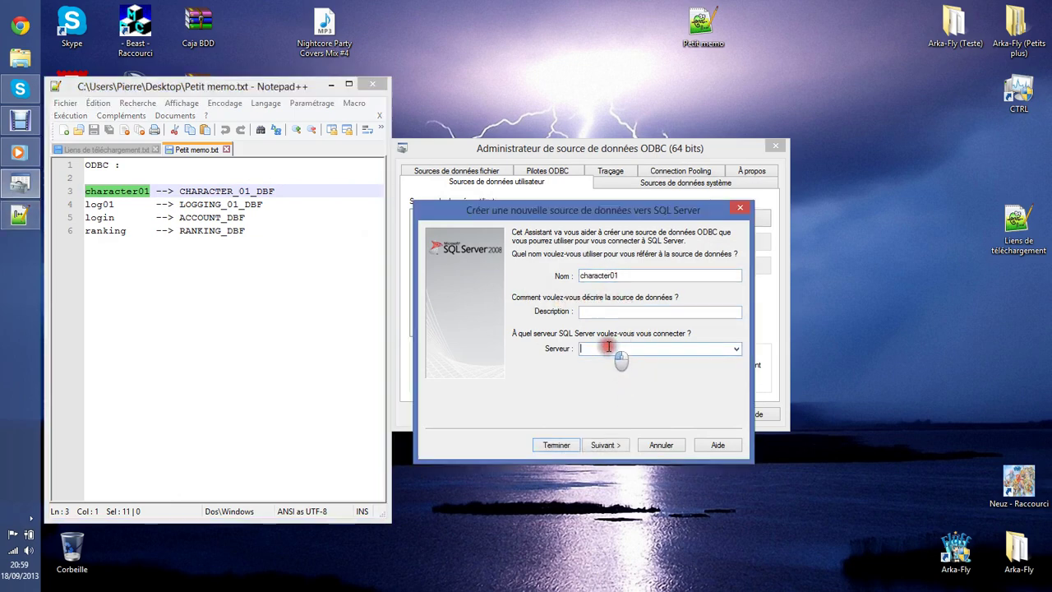
{"action": "left_click_drag", "start_coordinate": [206, 86], "coordinate": [452, 77]}
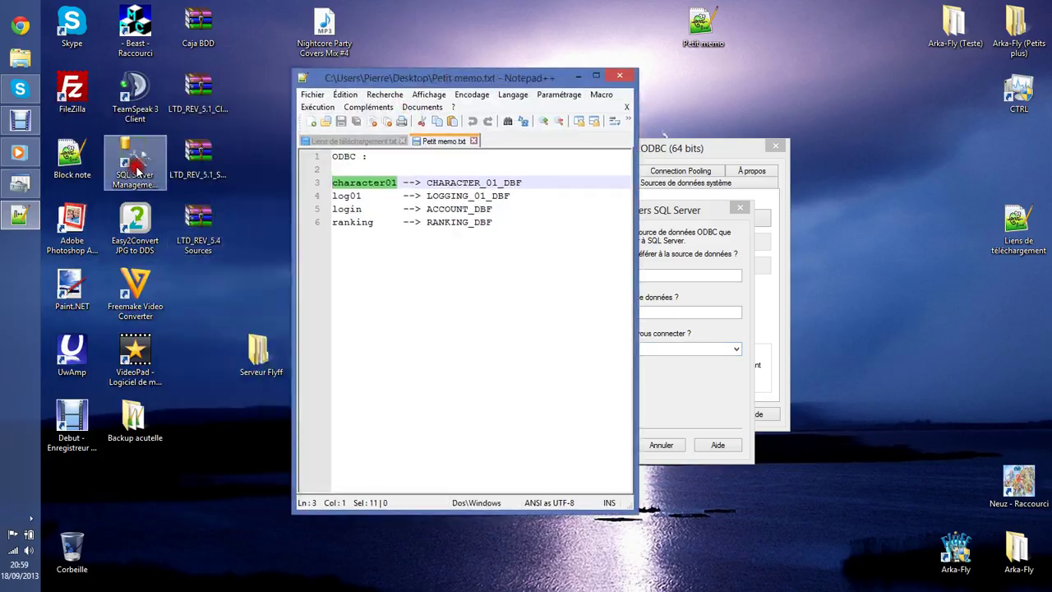
{"action": "double_click", "coordinate": [134, 161]}
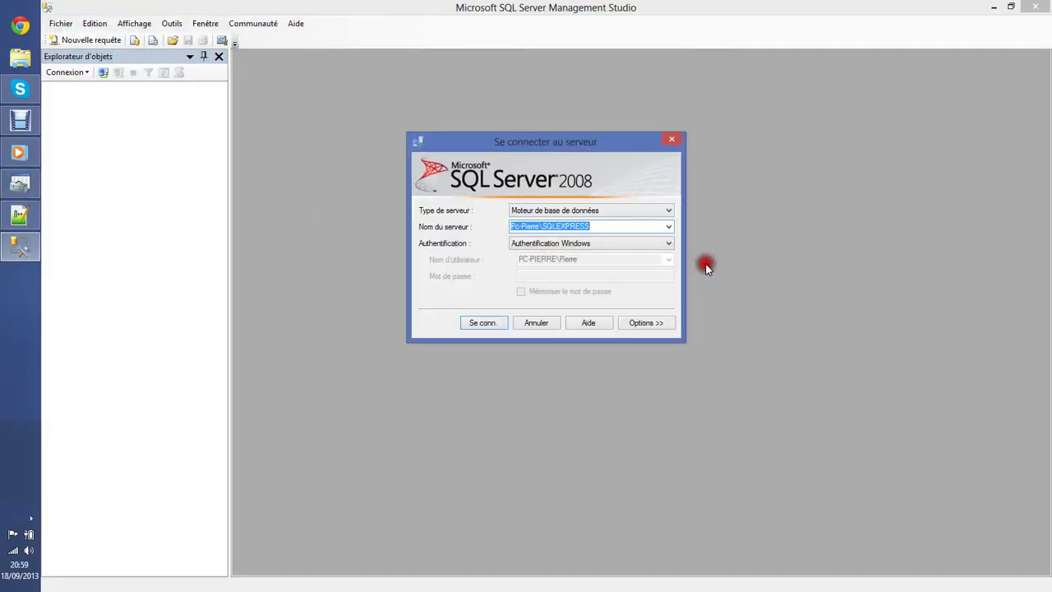
{"action": "left_click", "coordinate": [617, 224]}
{"action": "left_click_drag", "start_coordinate": [616, 224], "coordinate": [486, 213]}
{"action": "key", "text": "ctrl+c"}
{"action": "left_click", "coordinate": [672, 140]}
{"action": "left_click", "coordinate": [1034, 6]}
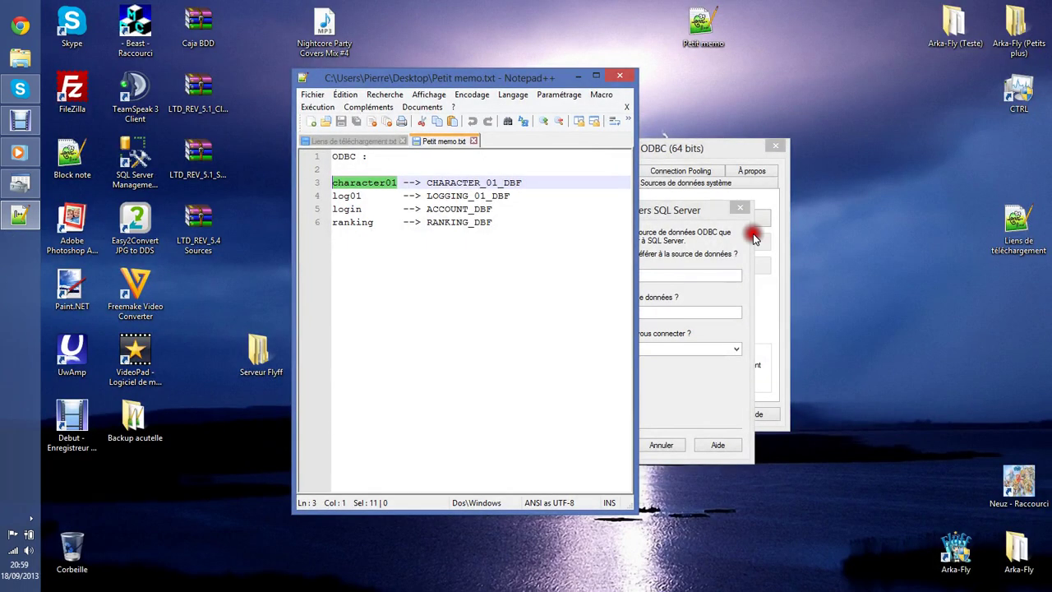
{"action": "left_click_drag", "start_coordinate": [549, 77], "coordinate": [304, 71]}
{"action": "left_click", "coordinate": [628, 356]}
{"action": "key", "text": "ctrl+v"}
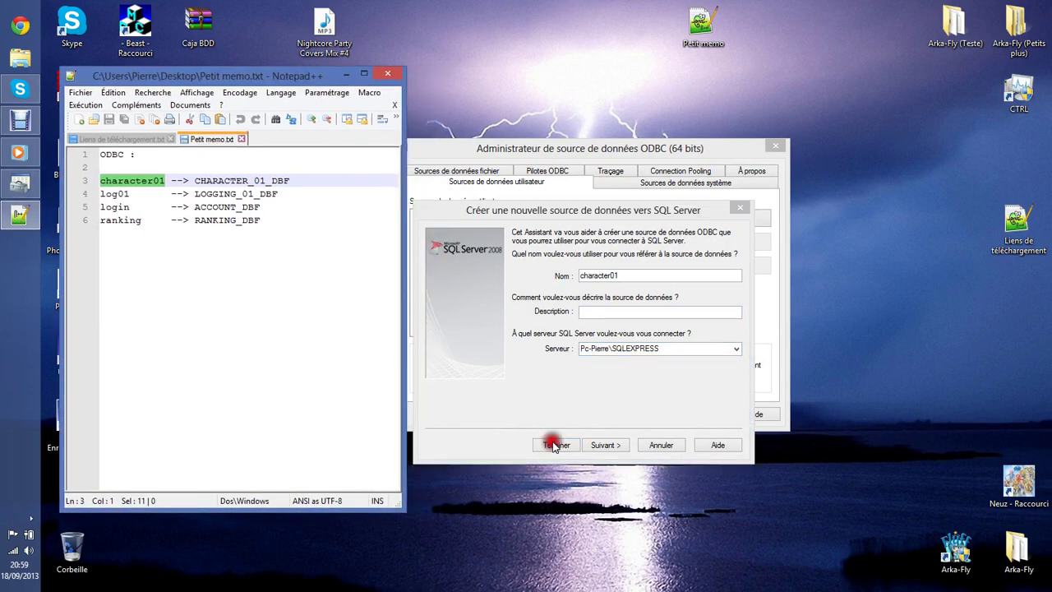
Set CHARACTER_01_DBF as the default database and finish the wizard.
{"action": "left_click", "coordinate": [608, 445]}
{"action": "left_click", "coordinate": [617, 444]}
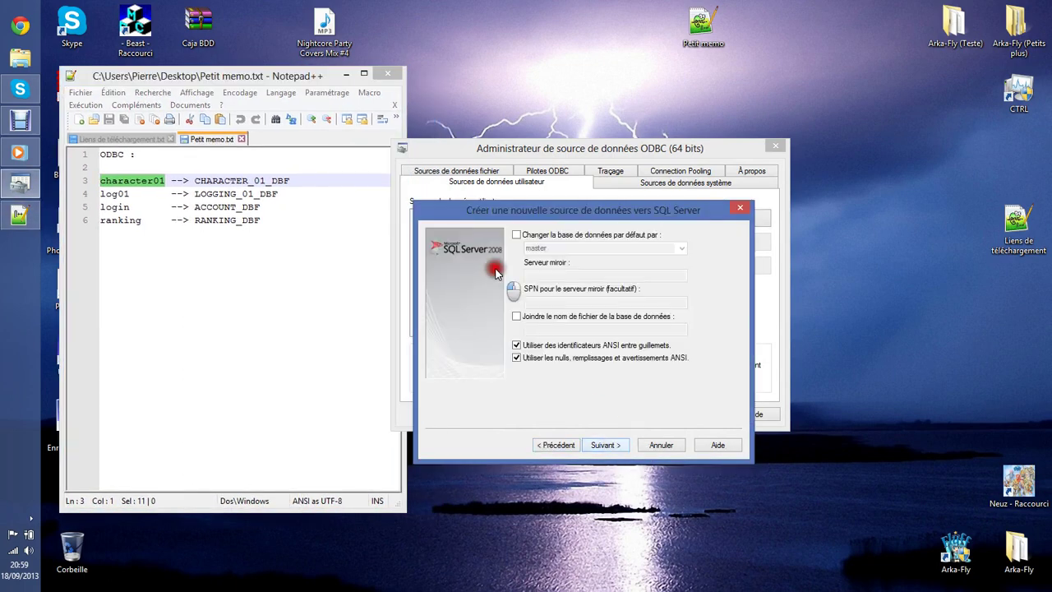
{"action": "left_click", "coordinate": [517, 235]}
{"action": "left_click", "coordinate": [681, 248]}
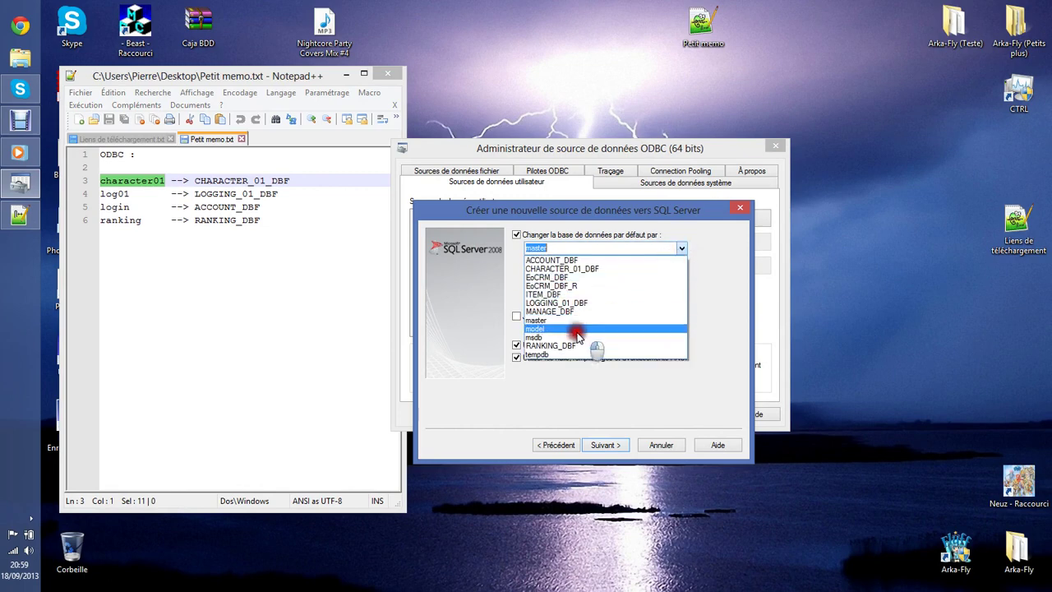
{"action": "left_click", "coordinate": [585, 269]}
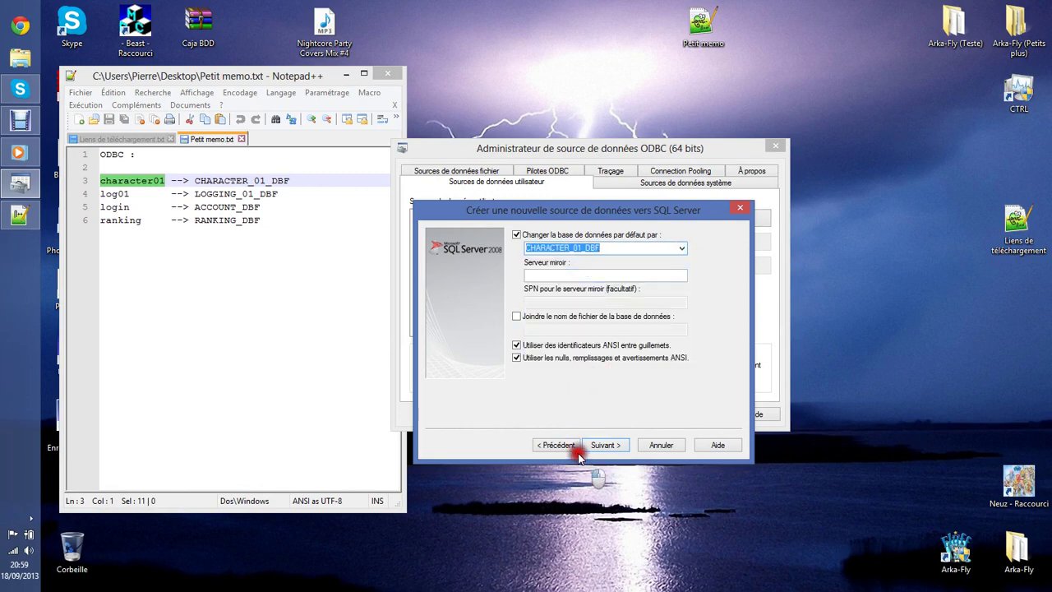
{"action": "left_click", "coordinate": [611, 447]}
{"action": "left_click", "coordinate": [616, 454]}
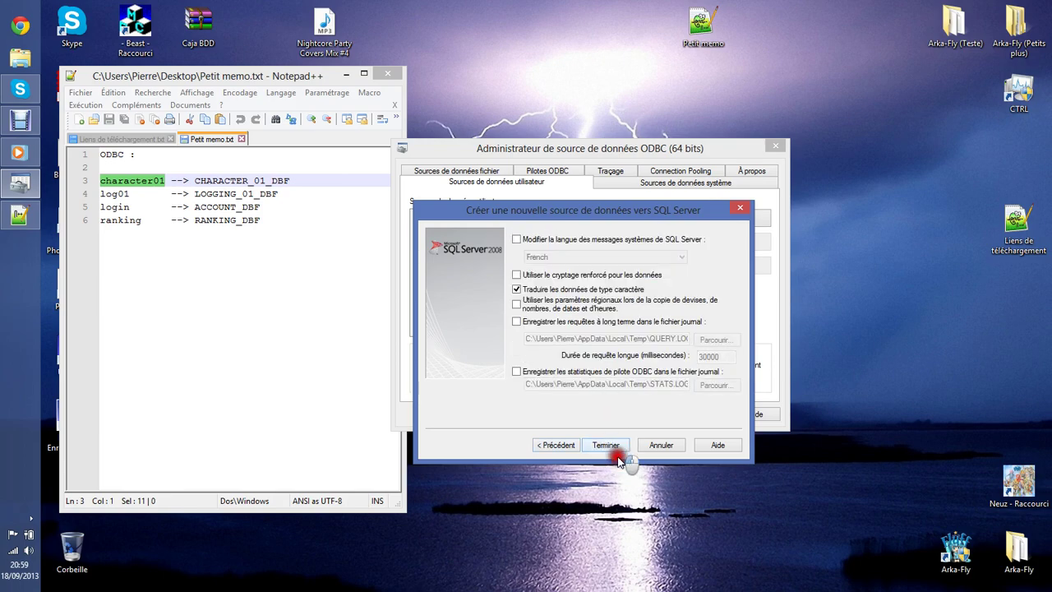
{"action": "left_click", "coordinate": [614, 450]}
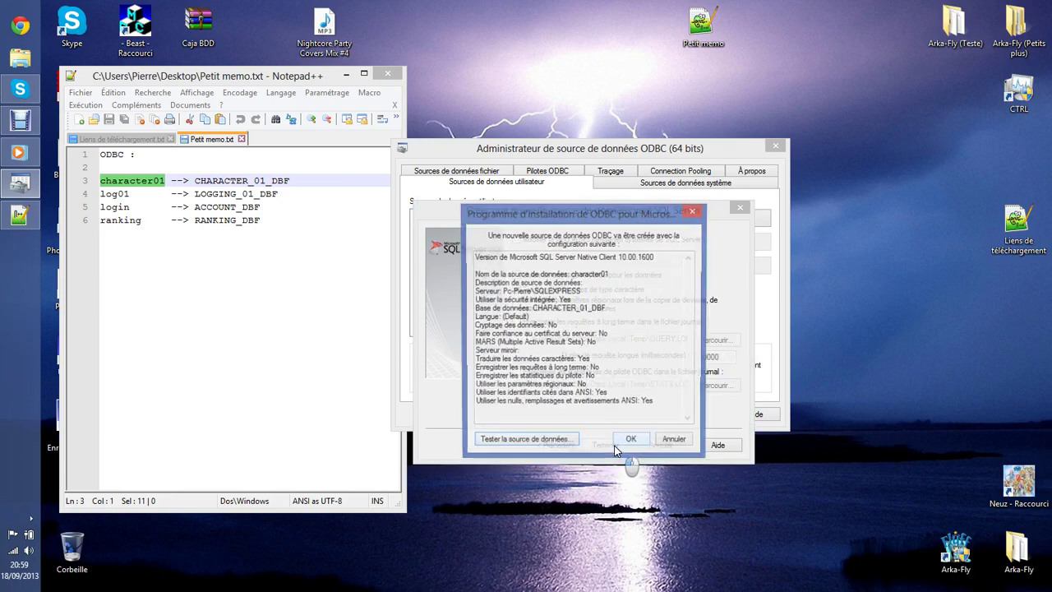
Test the character01 data source connection successfully and save it.
{"action": "left_click", "coordinate": [546, 446]}
{"action": "left_click", "coordinate": [594, 448]}
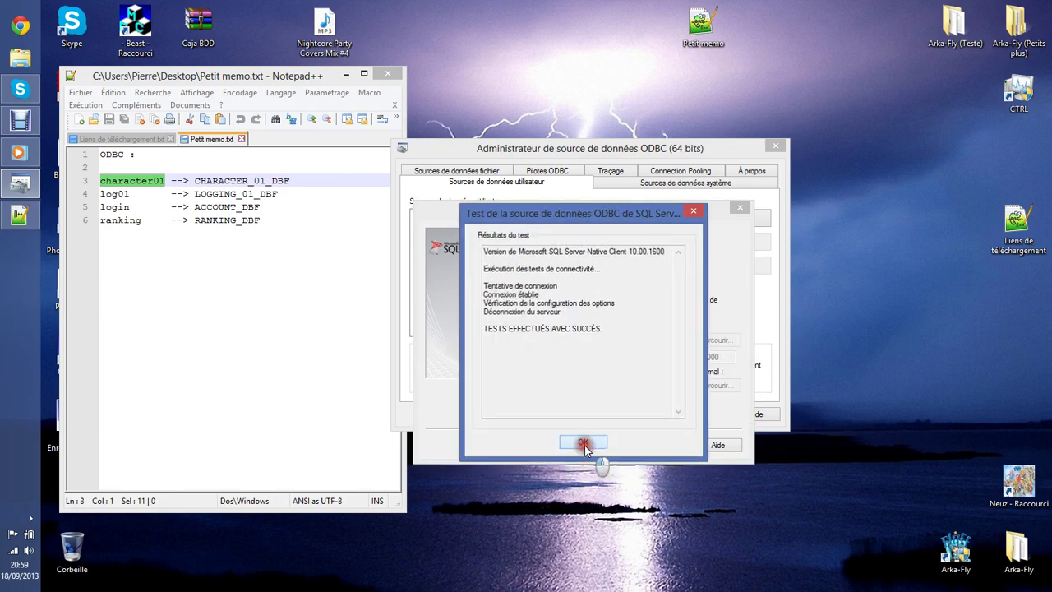
{"action": "left_click", "coordinate": [634, 441]}
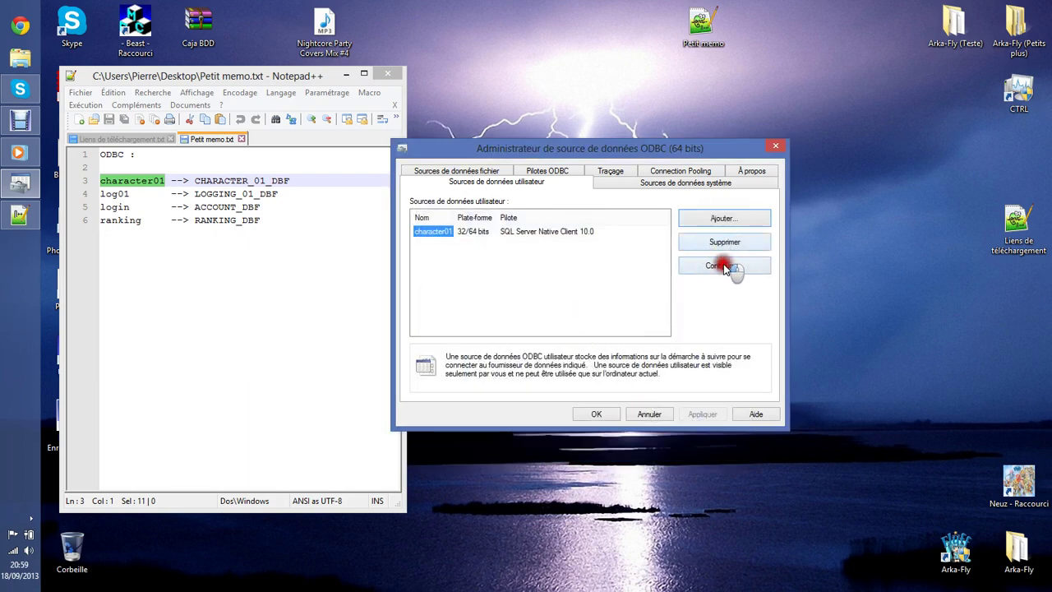
{"action": "left_click", "coordinate": [723, 219]}
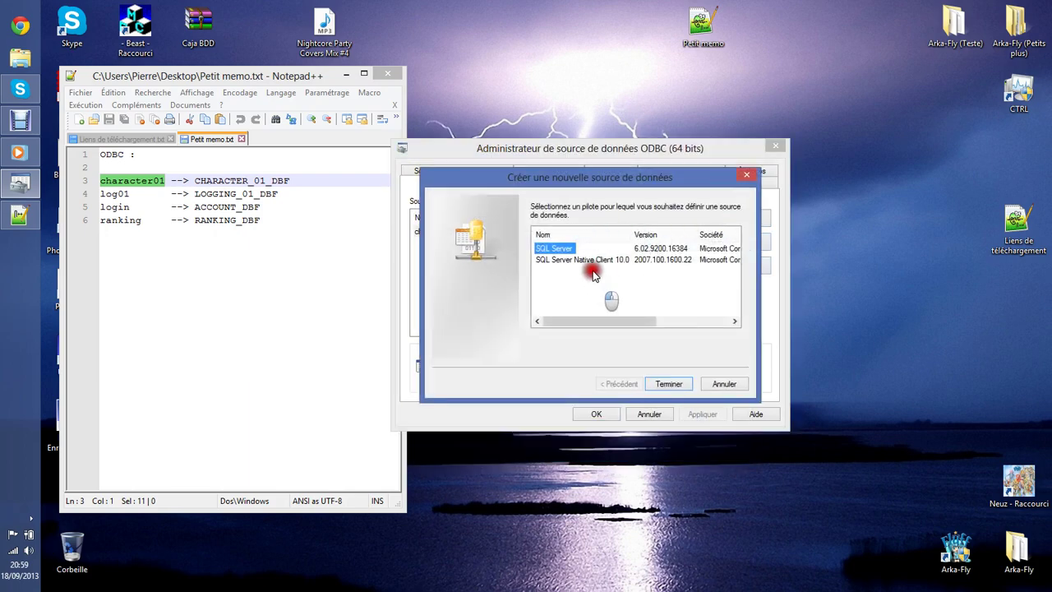
Create a SQL Server Native Client 10.0 data source named log01 on the local SQLEXPRESS server.
{"action": "left_click", "coordinate": [585, 260]}
{"action": "left_click", "coordinate": [669, 384]}
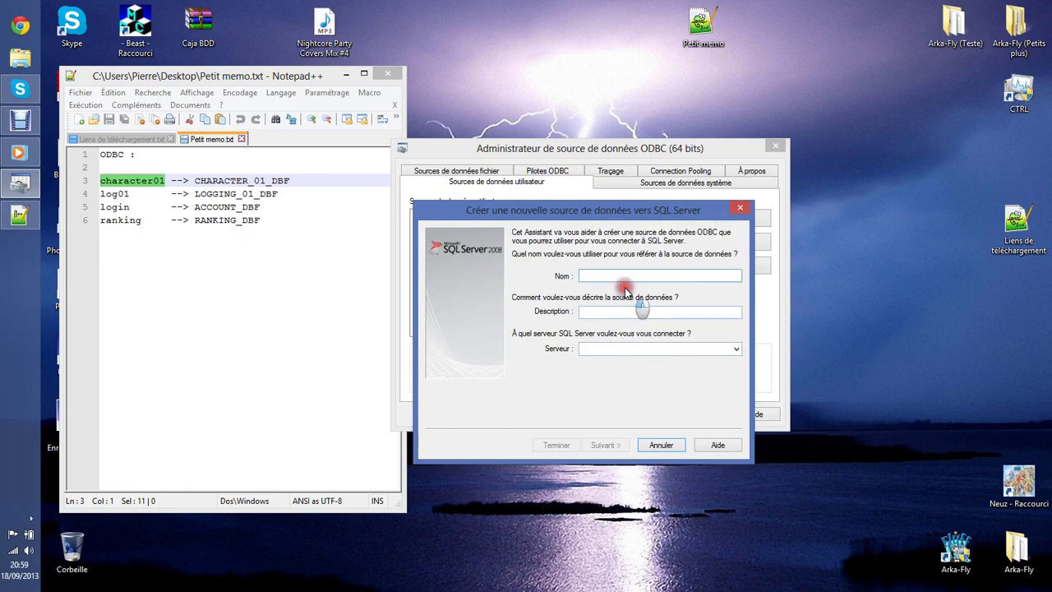
{"action": "left_click", "coordinate": [718, 291]}
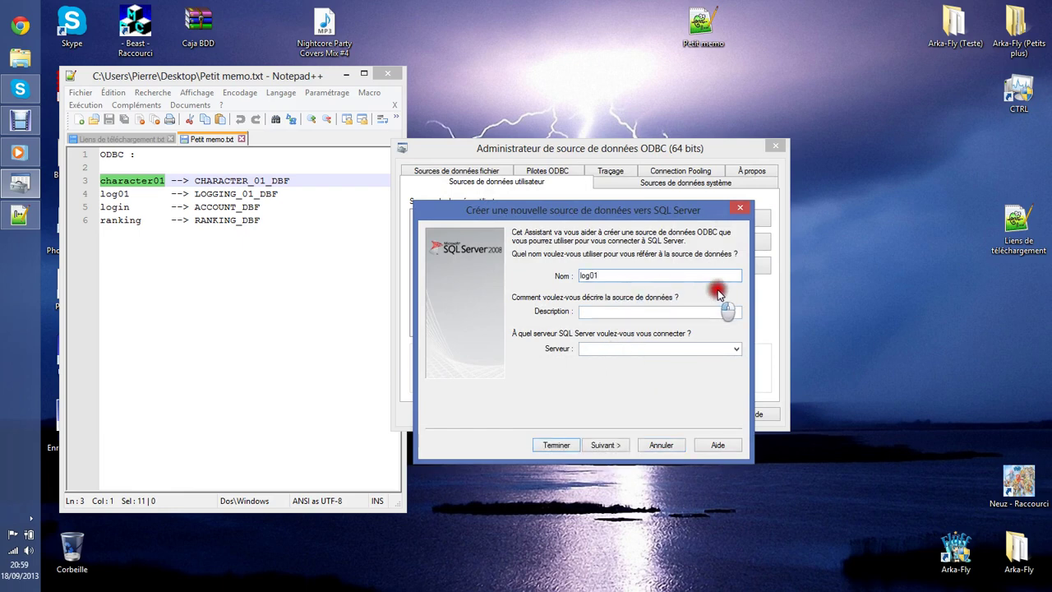
{"action": "left_click", "coordinate": [640, 353]}
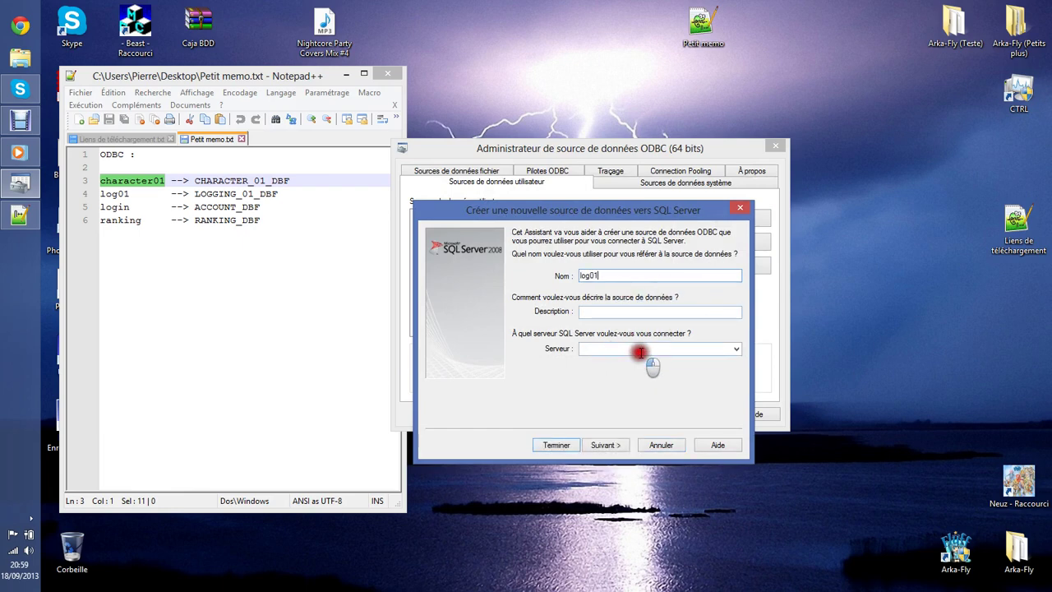
{"action": "left_click", "coordinate": [606, 444]}
{"action": "left_click", "coordinate": [606, 445]}
Default log01 to LOGGING_01_DBF, finish, test the connection and save it.
{"action": "left_click", "coordinate": [516, 235]}
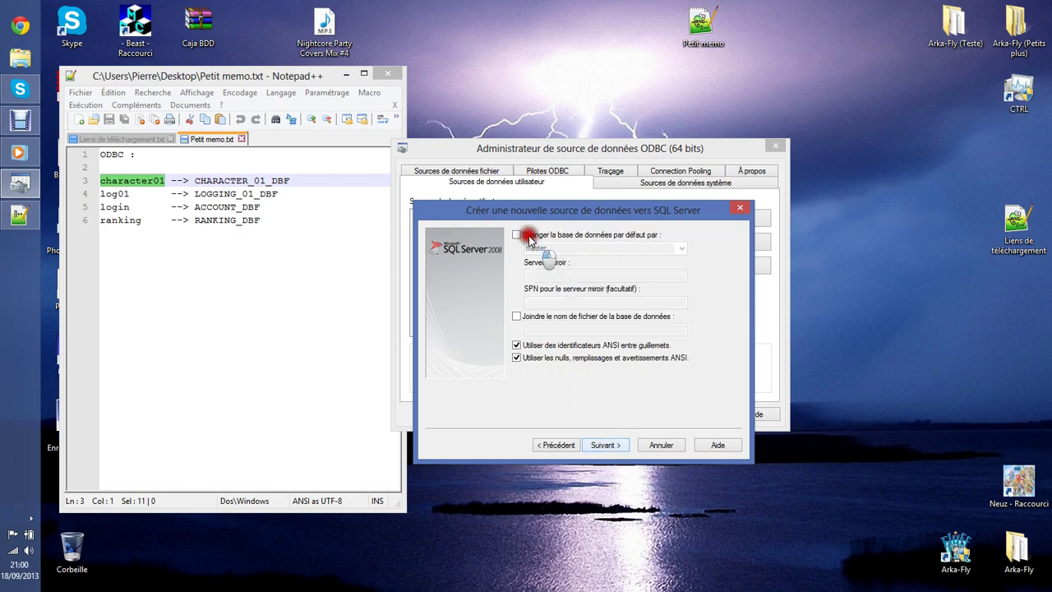
{"action": "left_click", "coordinate": [681, 248]}
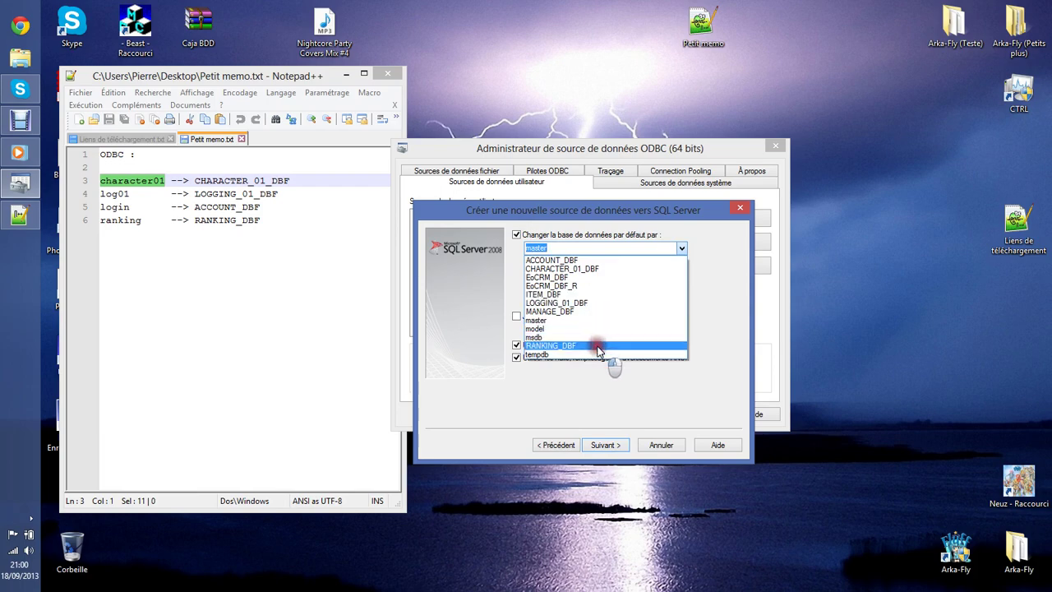
{"action": "left_click", "coordinate": [597, 303]}
{"action": "left_click", "coordinate": [604, 445]}
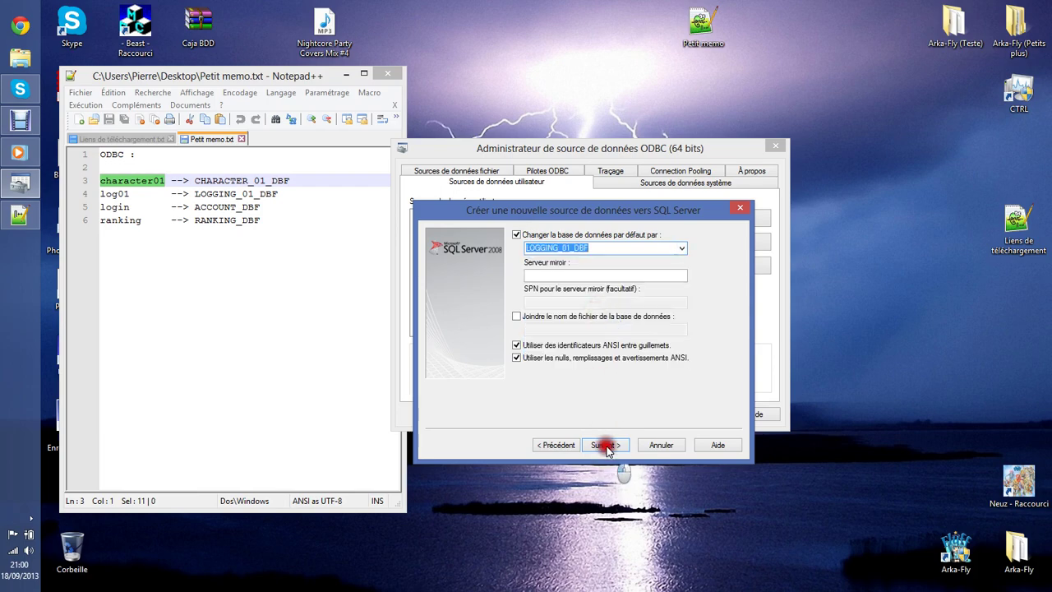
{"action": "left_click", "coordinate": [612, 446]}
{"action": "left_click", "coordinate": [545, 437]}
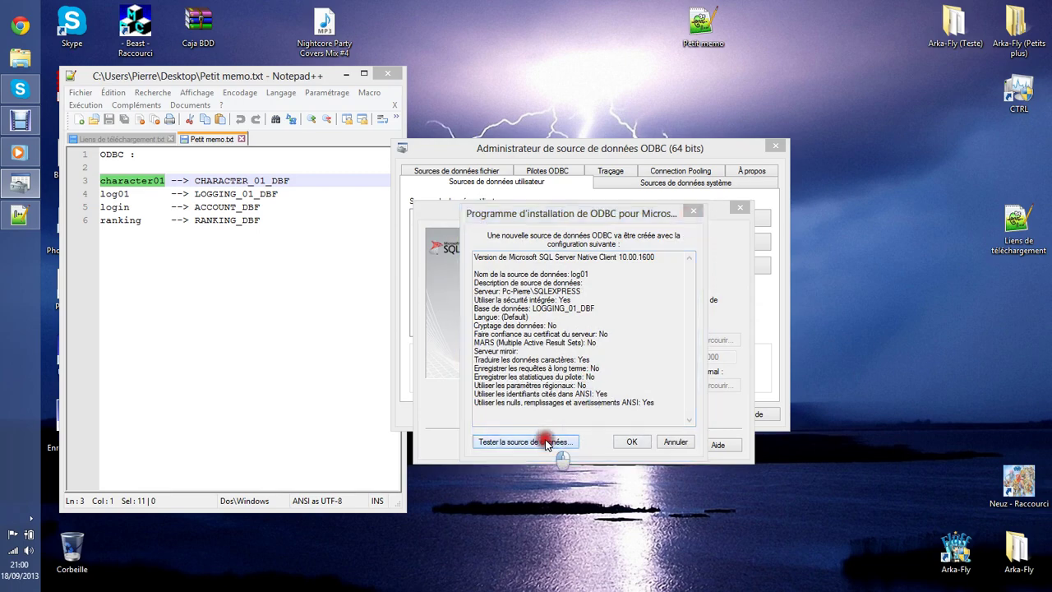
{"action": "left_click", "coordinate": [588, 442]}
{"action": "left_click", "coordinate": [627, 434]}
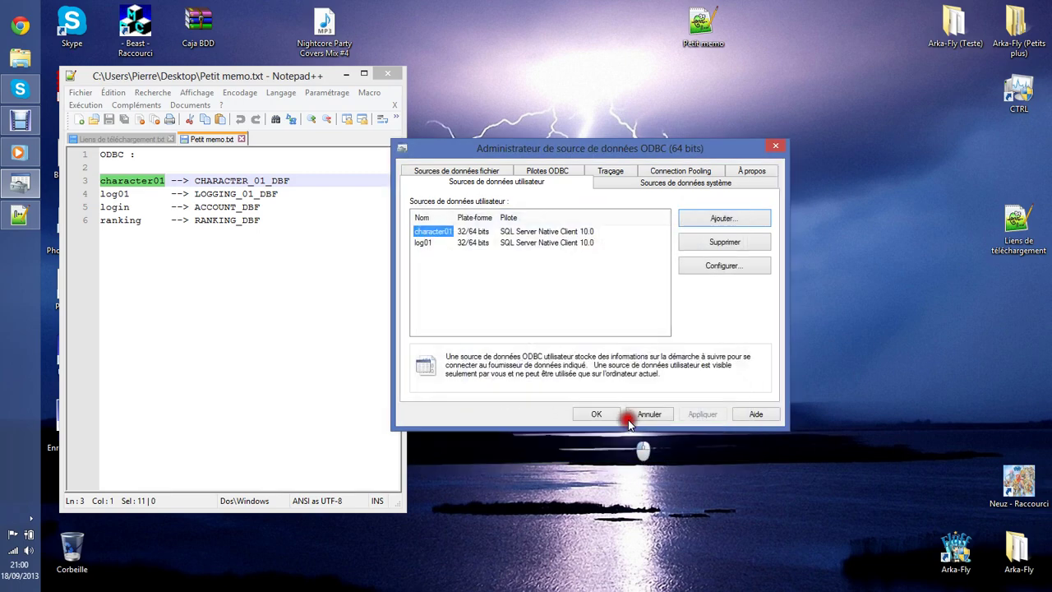
Add a SQL Server Native Client 10.0 data source named login on the local SQLEXPRESS server.
{"action": "left_click", "coordinate": [723, 219]}
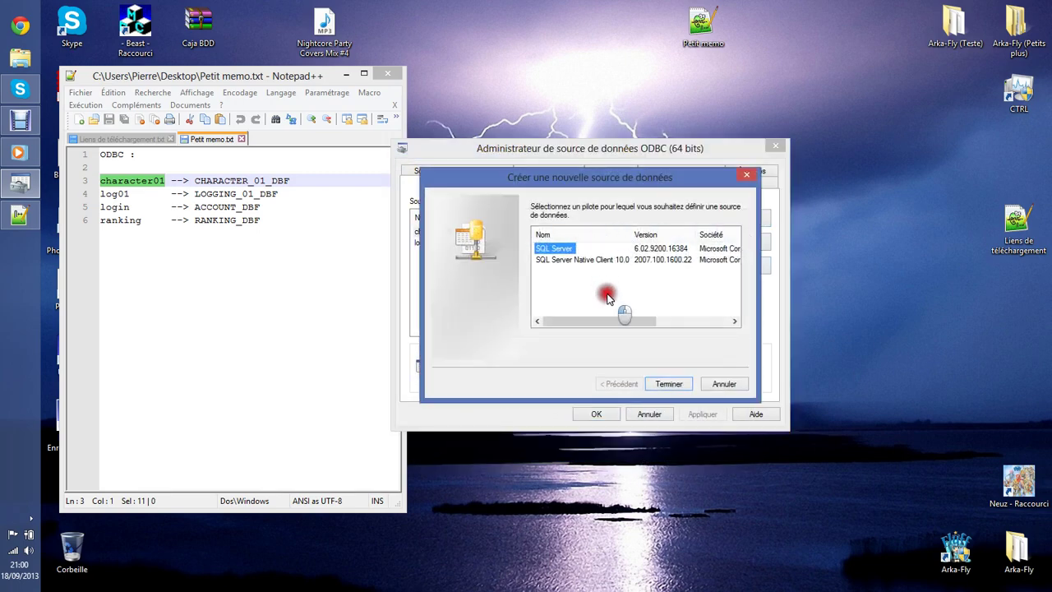
{"action": "left_click", "coordinate": [598, 260]}
{"action": "left_click", "coordinate": [668, 384]}
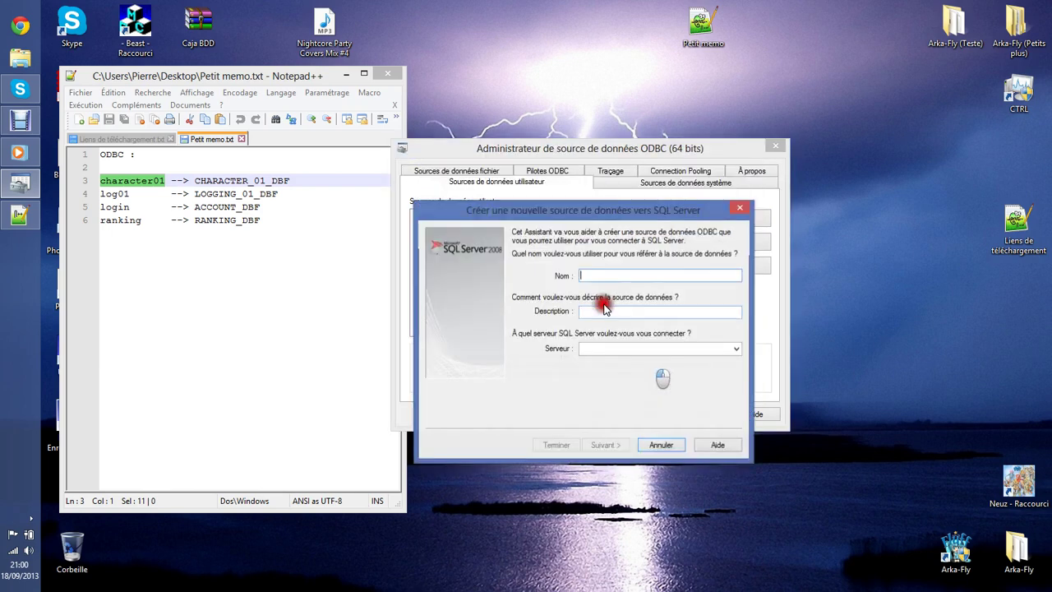
{"action": "left_click", "coordinate": [615, 276]}
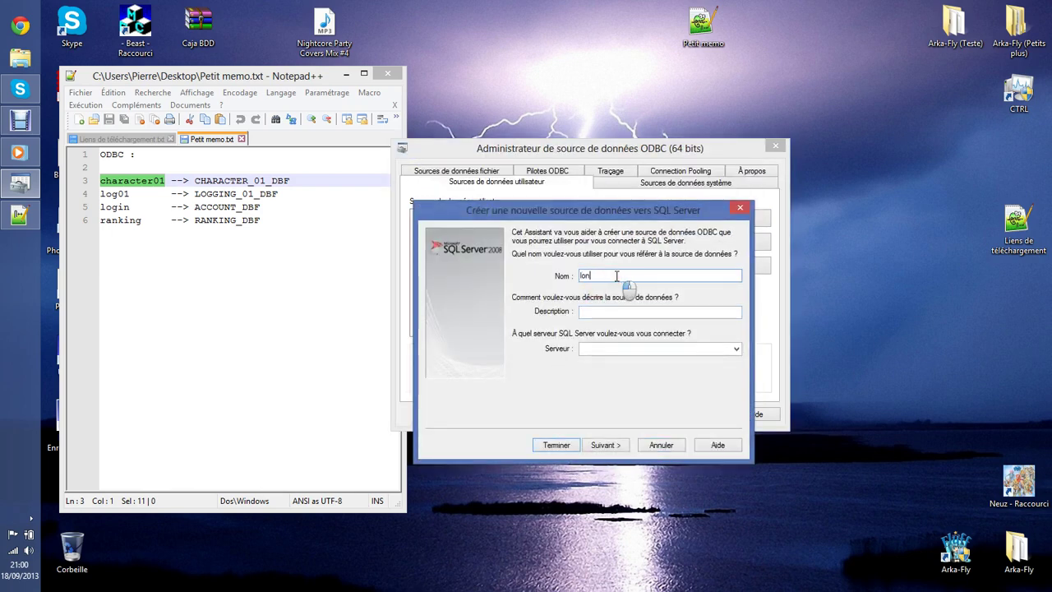
{"action": "type", "text": "login"}
{"action": "left_click", "coordinate": [580, 348]}
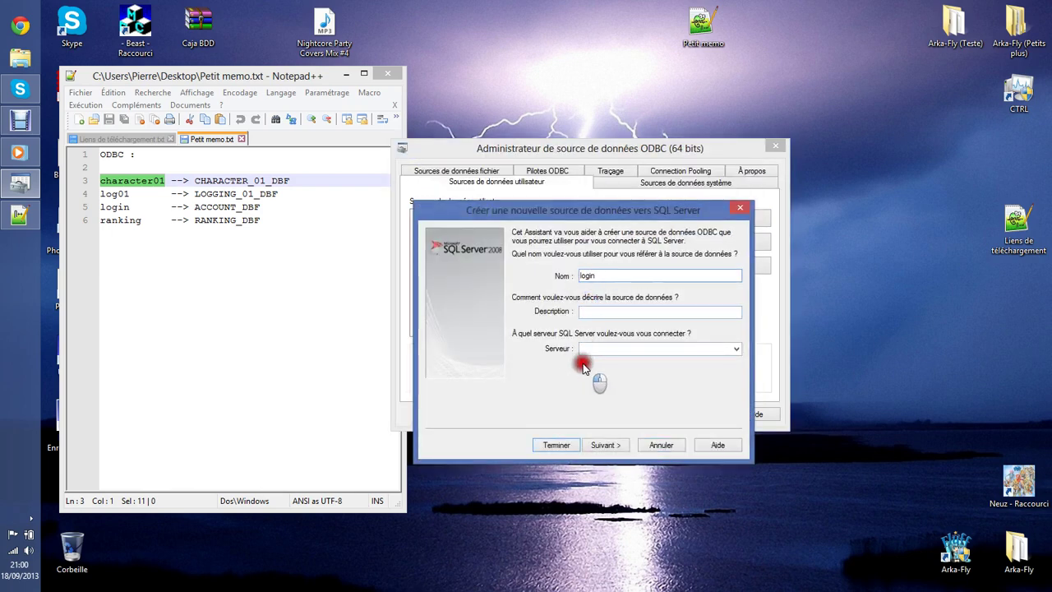
{"action": "type", "text": "Pc-Pierre\\SQLEXPRESS"}
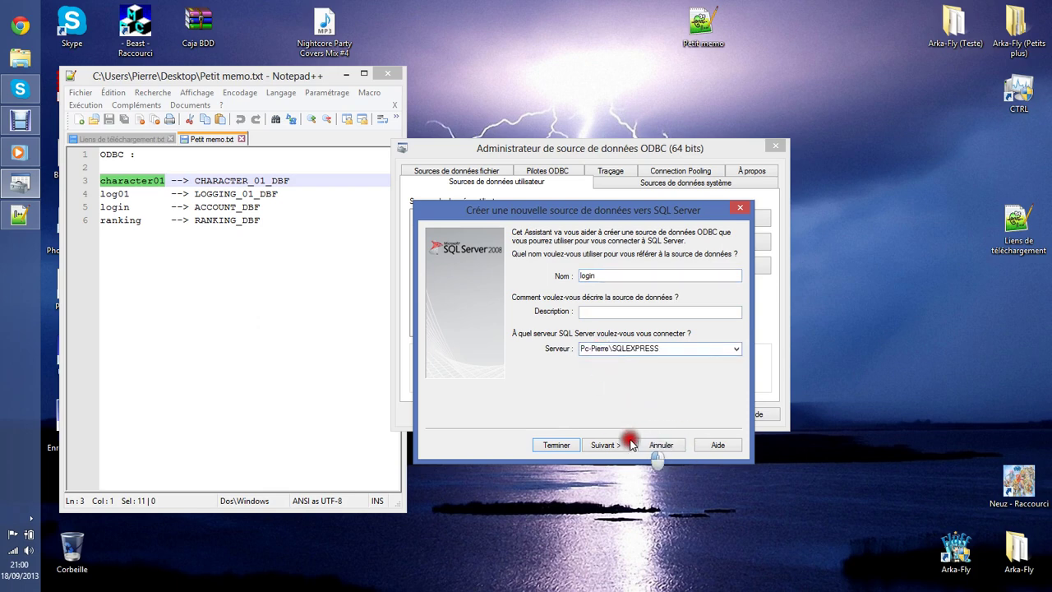
{"action": "left_click", "coordinate": [610, 445]}
{"action": "left_click", "coordinate": [617, 438]}
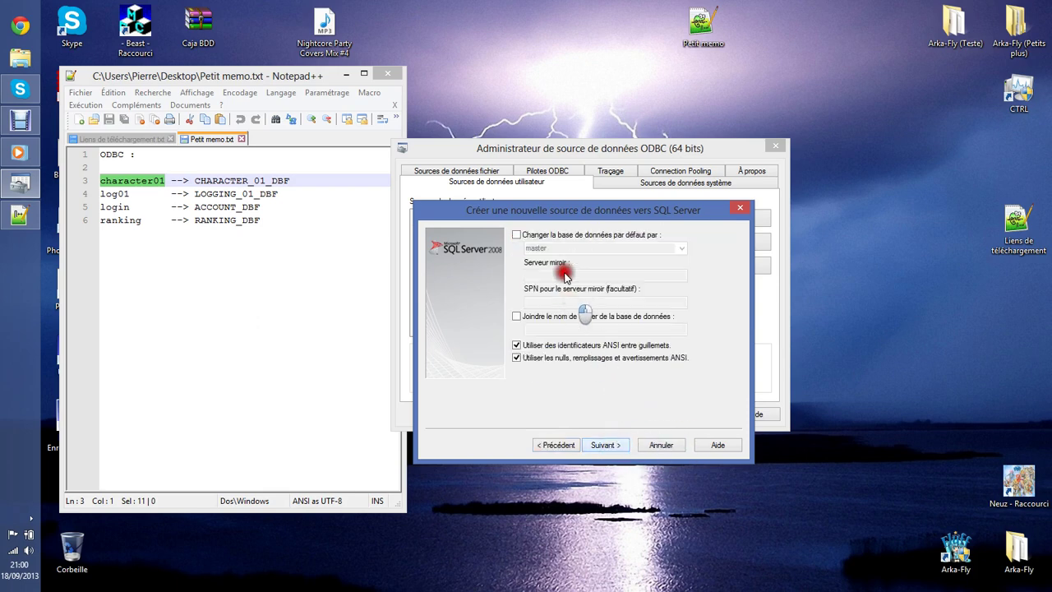
Default login to ACCOUNT_DBF, finish, test the connection and save it.
{"action": "left_click", "coordinate": [516, 235]}
{"action": "left_click", "coordinate": [681, 249]}
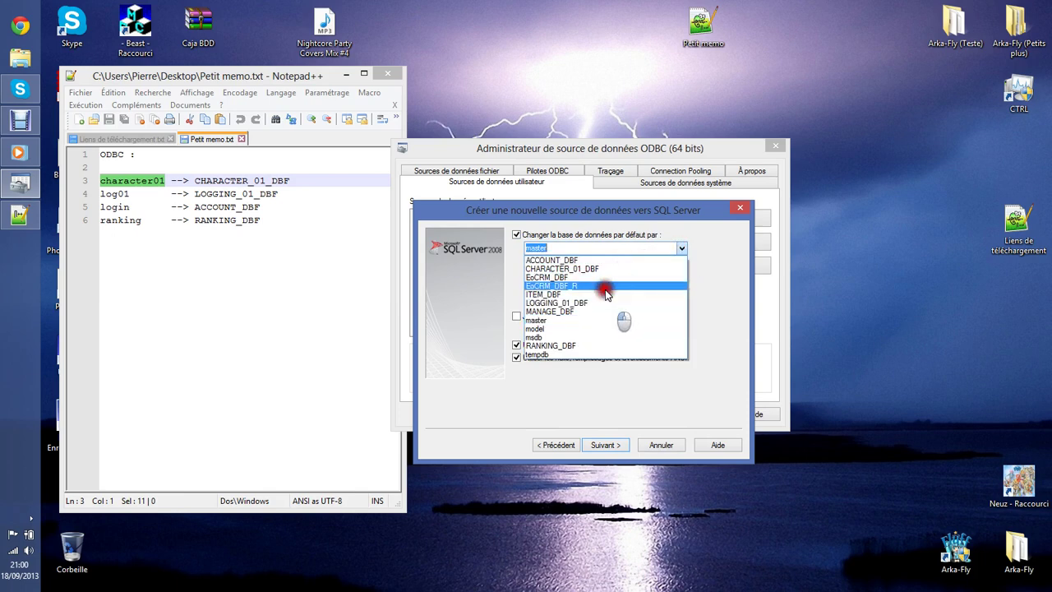
{"action": "left_click", "coordinate": [599, 261]}
{"action": "left_click", "coordinate": [610, 448]}
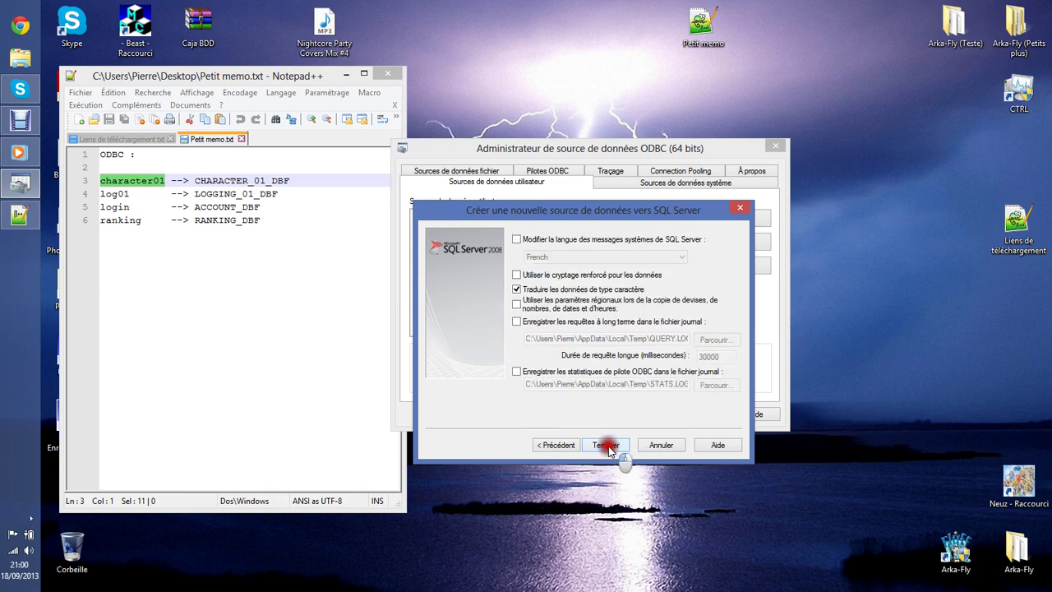
{"action": "left_click", "coordinate": [606, 445]}
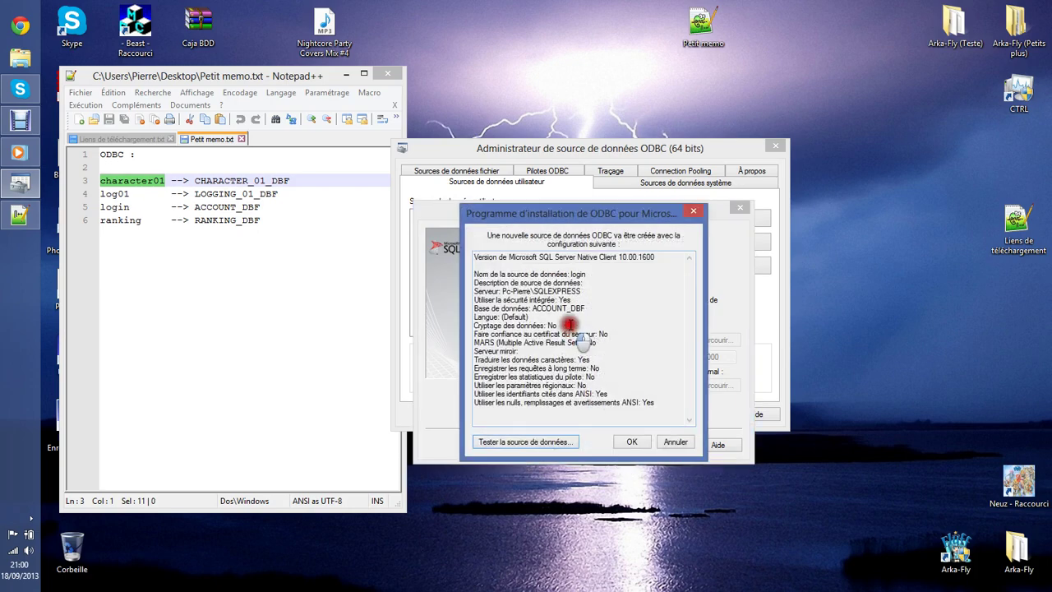
{"action": "left_click", "coordinate": [553, 438]}
{"action": "left_click", "coordinate": [596, 440]}
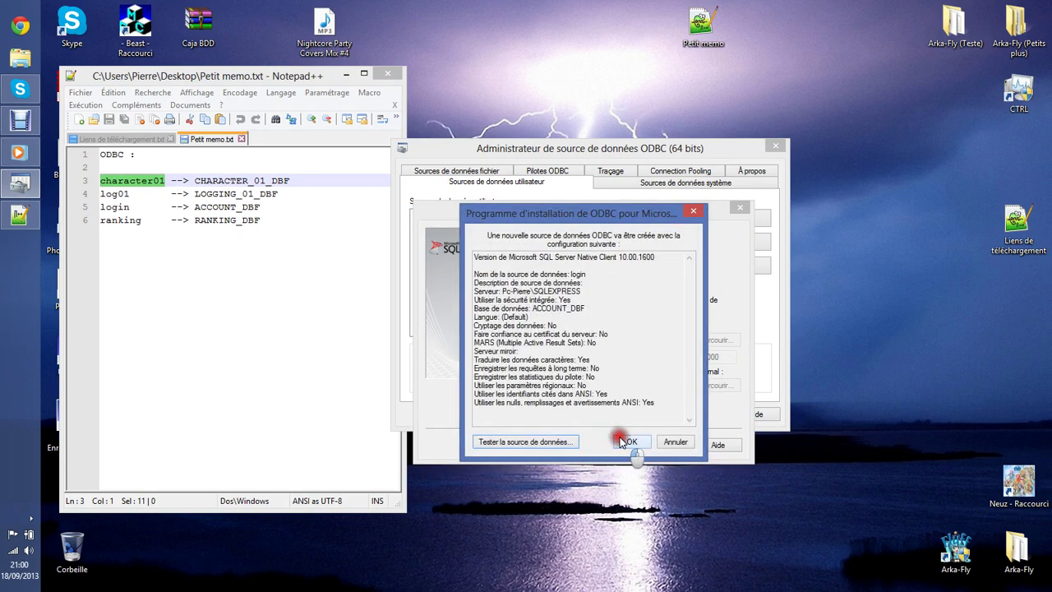
{"action": "left_click", "coordinate": [617, 436]}
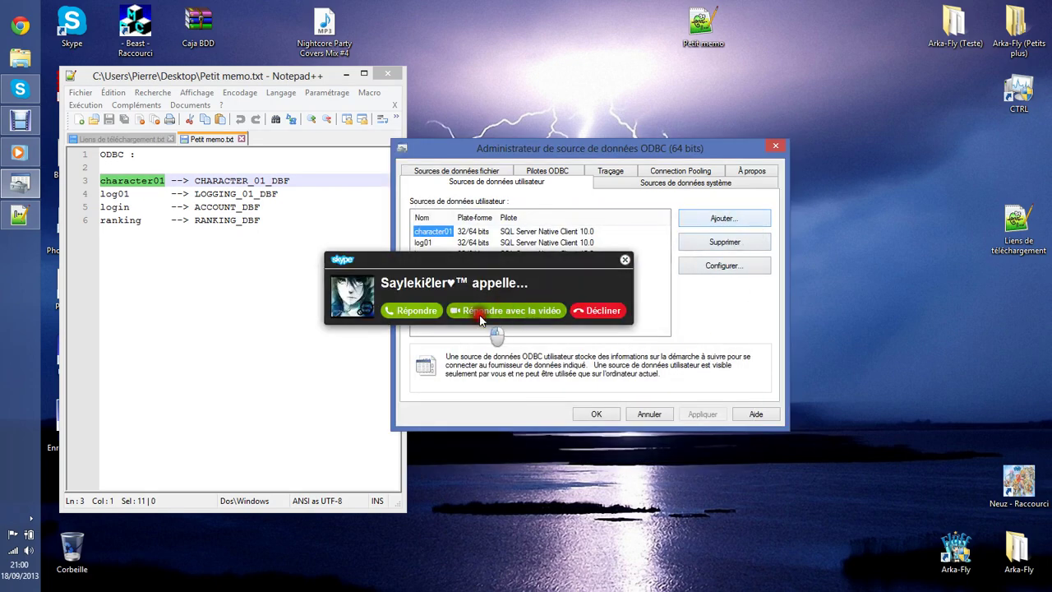
Decline the incoming call and start a SQL Server Native Client 10.0 data source on the local SQLEXPRESS server.
{"action": "left_click", "coordinate": [600, 310]}
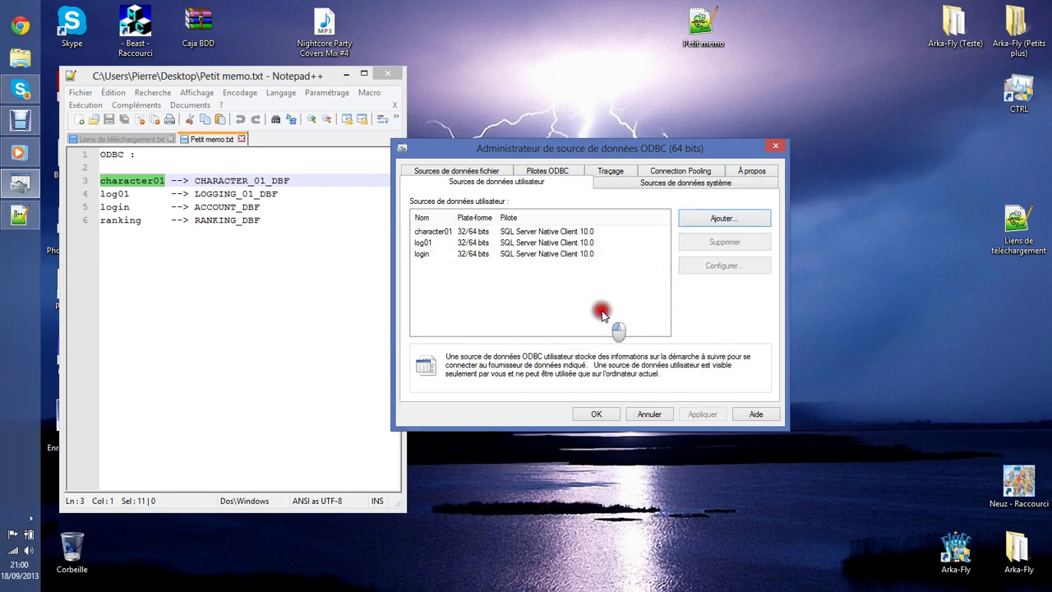
{"action": "left_click", "coordinate": [723, 220]}
{"action": "left_click", "coordinate": [598, 259]}
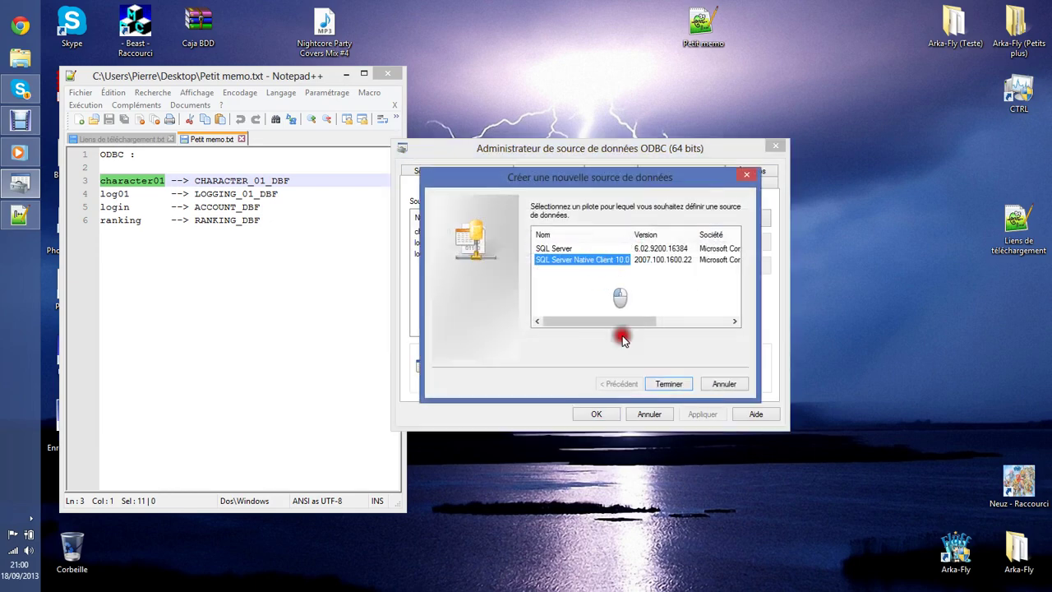
{"action": "left_click", "coordinate": [669, 383]}
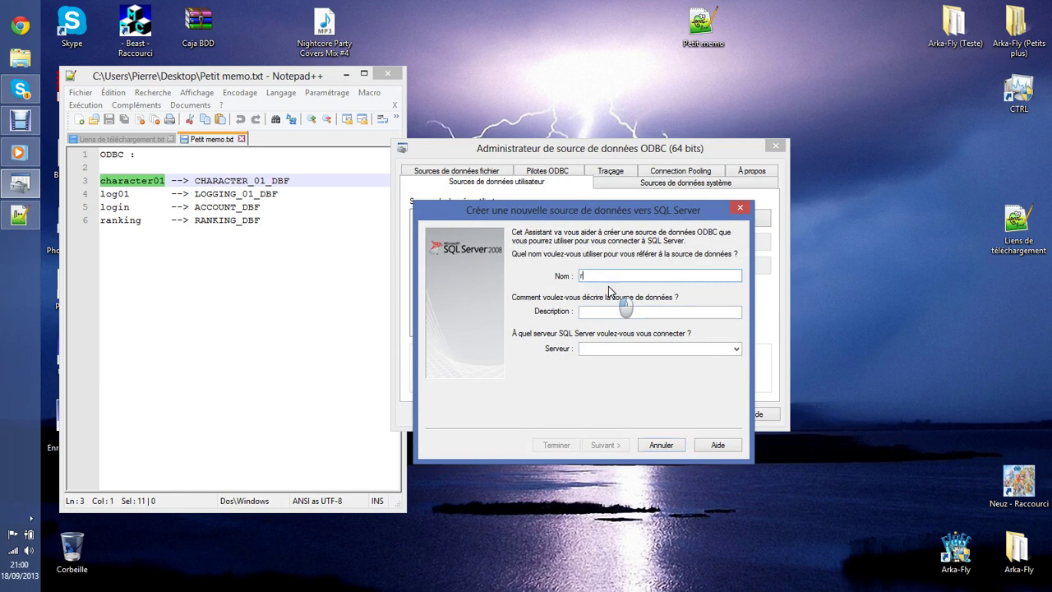
{"action": "left_click", "coordinate": [615, 348]}
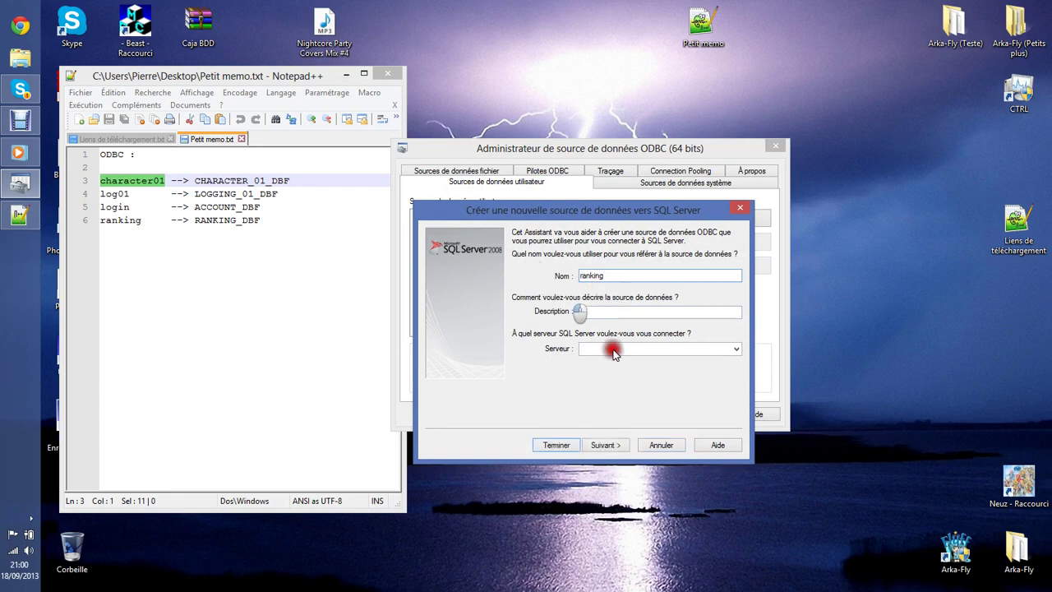
{"action": "left_click", "coordinate": [645, 362]}
{"action": "left_click", "coordinate": [602, 448]}
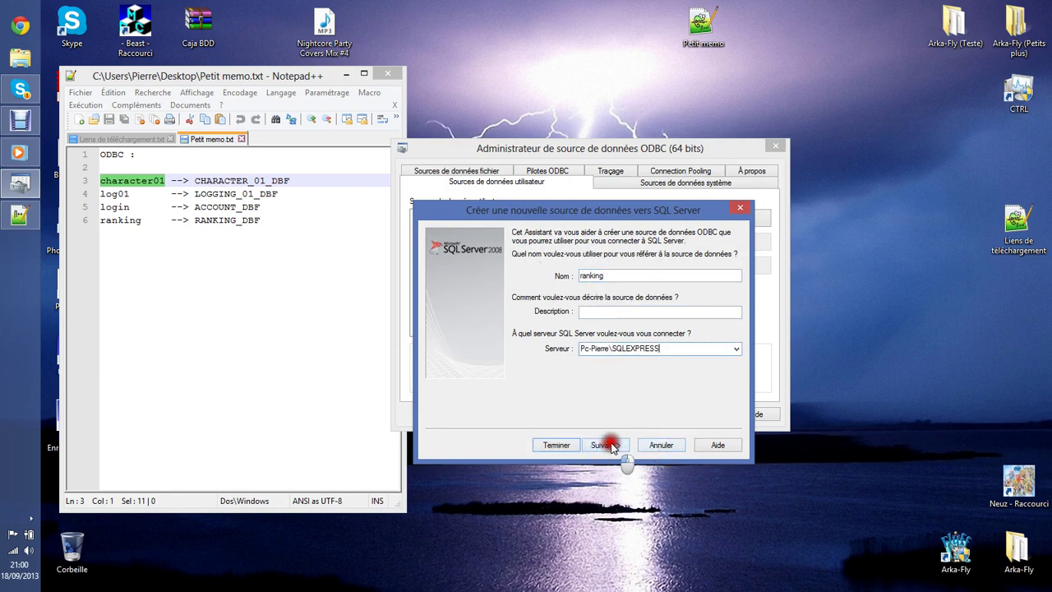
{"action": "left_click", "coordinate": [604, 446]}
Default the ranking data source to RANKING_DBF, test and save it, then close the ODBC administrator.
{"action": "left_click", "coordinate": [518, 236]}
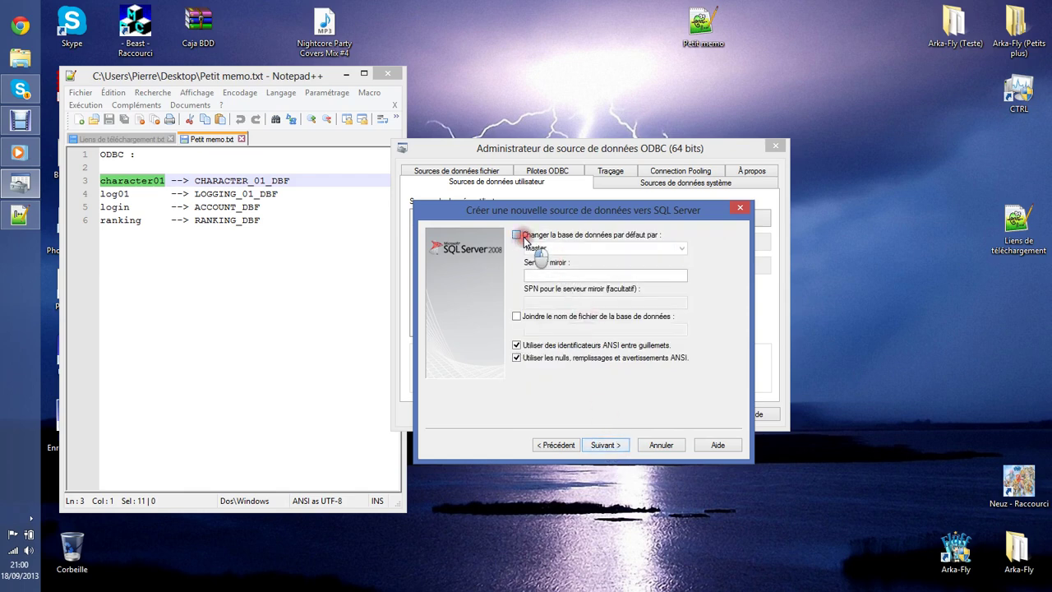
{"action": "left_click", "coordinate": [681, 248]}
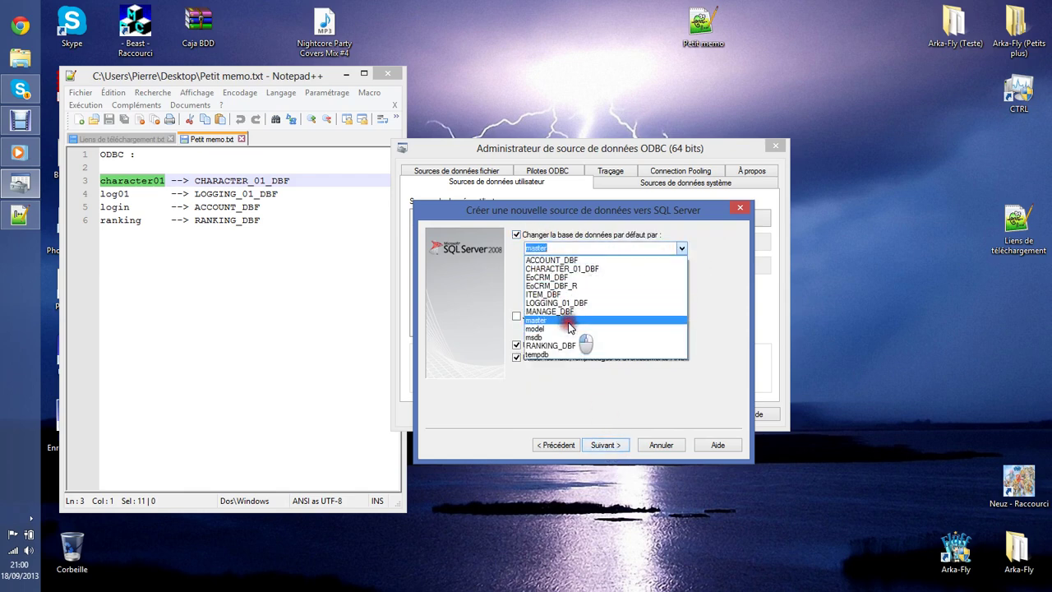
{"action": "left_click", "coordinate": [566, 345]}
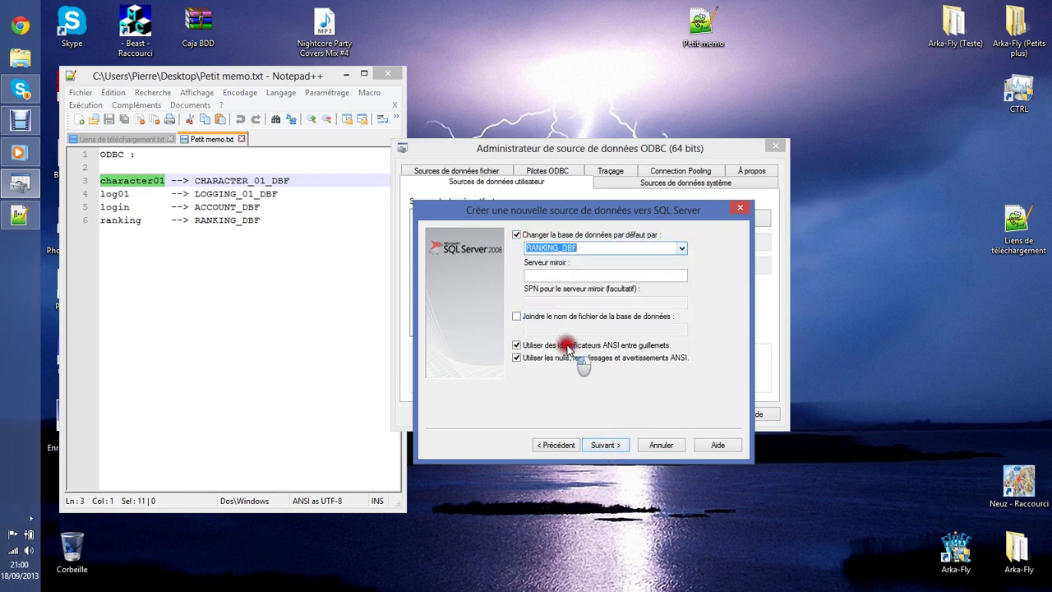
{"action": "left_click", "coordinate": [618, 446]}
{"action": "left_click", "coordinate": [614, 446]}
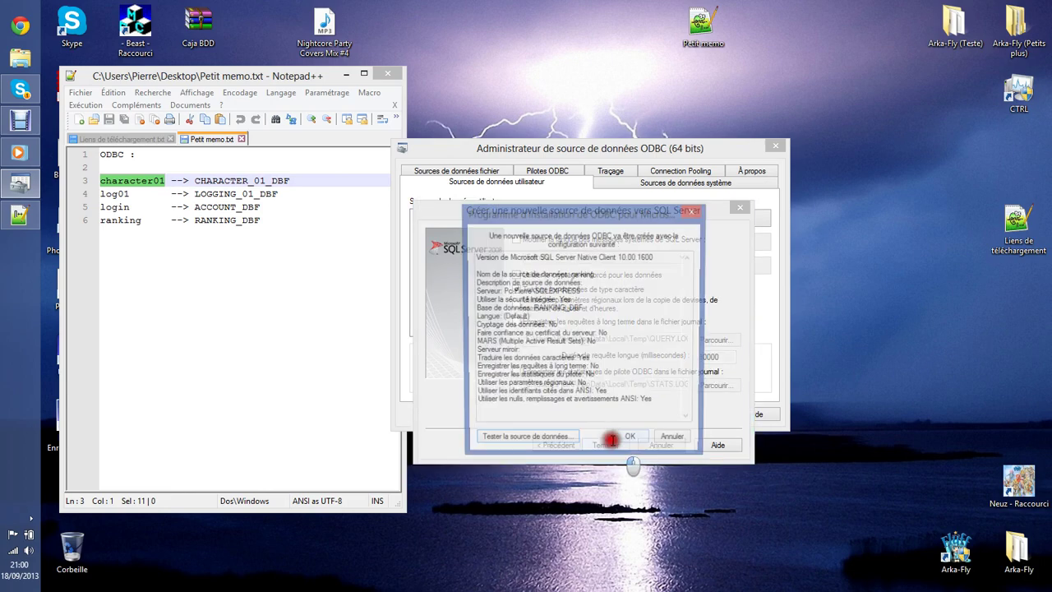
{"action": "left_click", "coordinate": [545, 438]}
{"action": "left_click", "coordinate": [590, 442]}
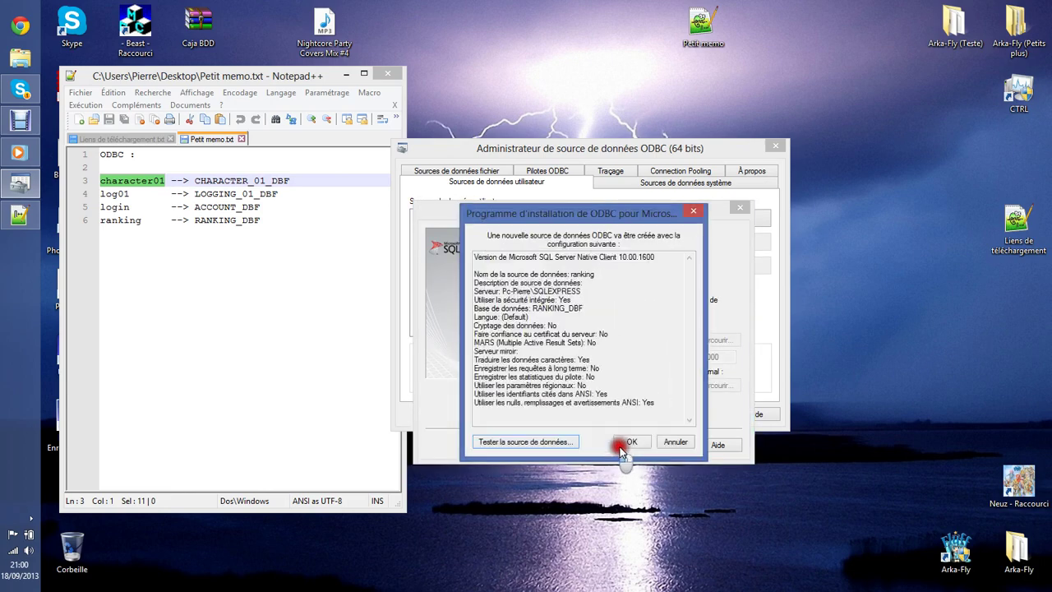
{"action": "left_click", "coordinate": [620, 442]}
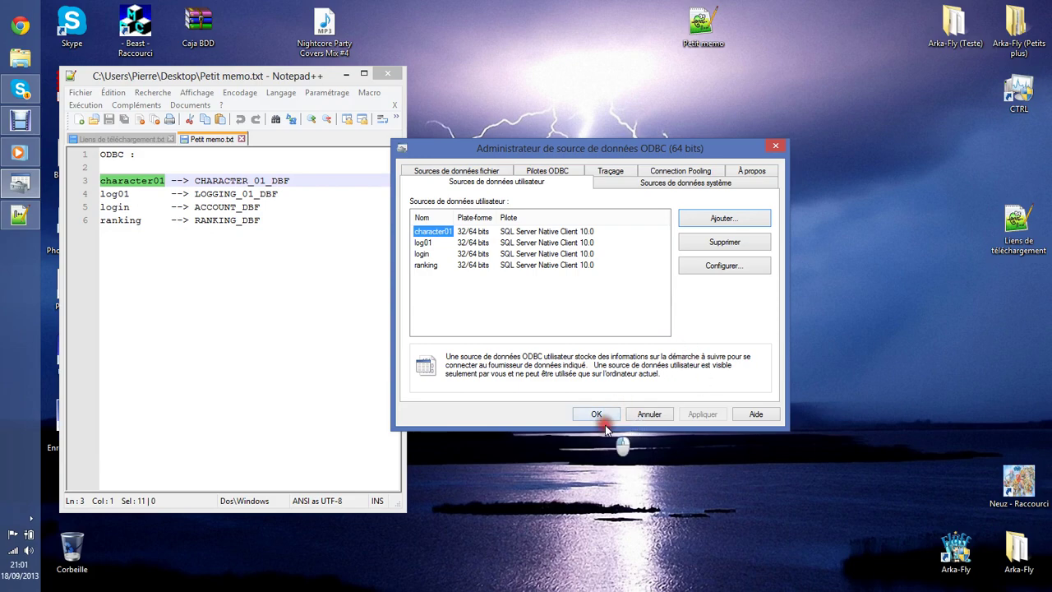
{"action": "left_click", "coordinate": [596, 413]}
Close the Petit memo.txt and download-links notes, exit Notepad++, and open the Serveur Flyff folder.
{"action": "left_click_drag", "start_coordinate": [278, 81], "coordinate": [509, 76]}
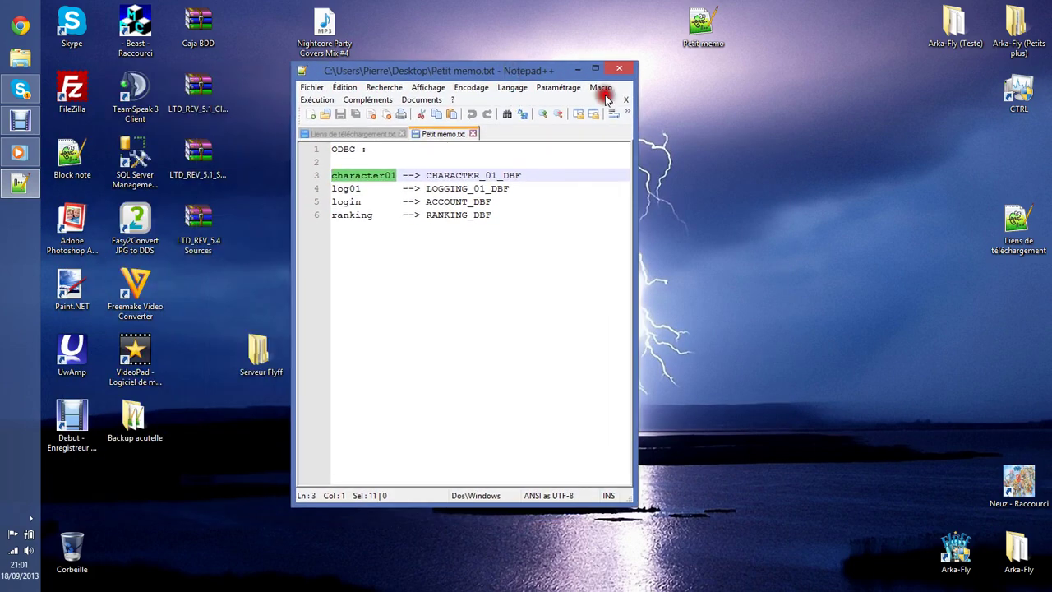
{"action": "left_click", "coordinate": [473, 135]}
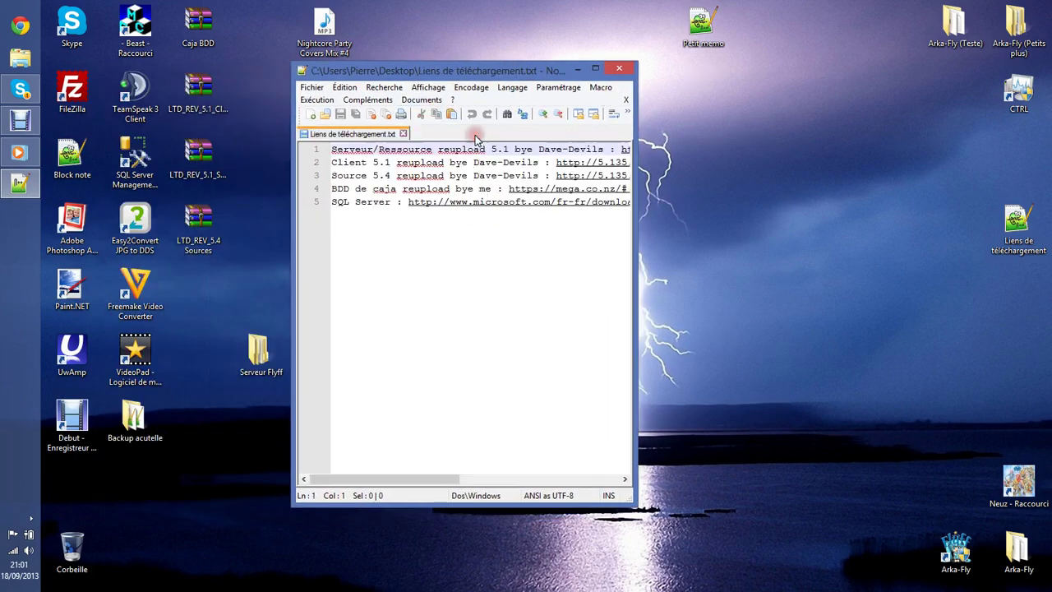
{"action": "left_click", "coordinate": [404, 134]}
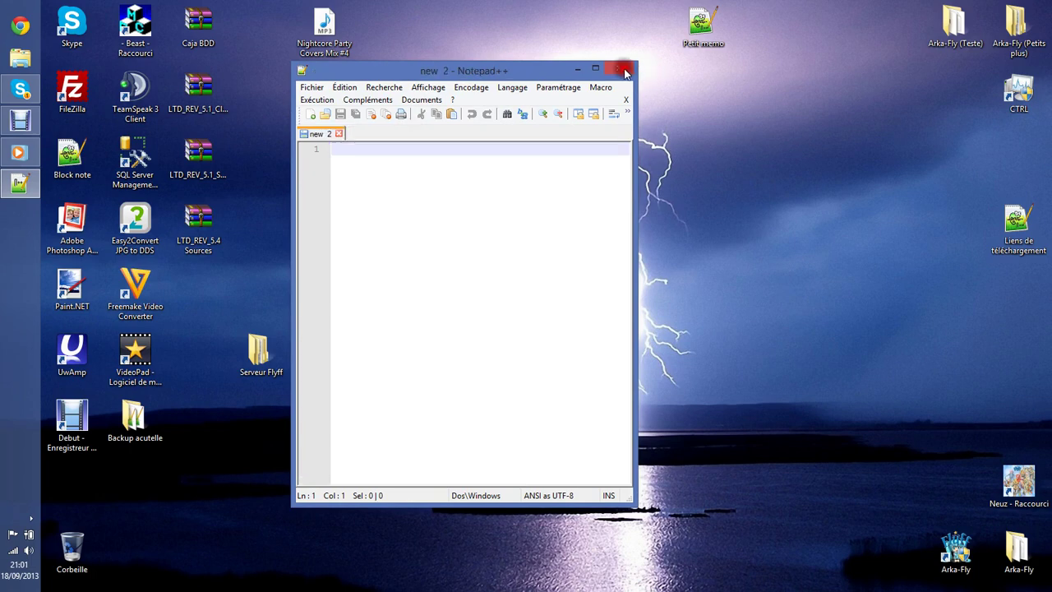
{"action": "left_click", "coordinate": [619, 68]}
{"action": "left_click_drag", "start_coordinate": [253, 343], "coordinate": [511, 281]}
{"action": "double_click", "coordinate": [510, 279]}
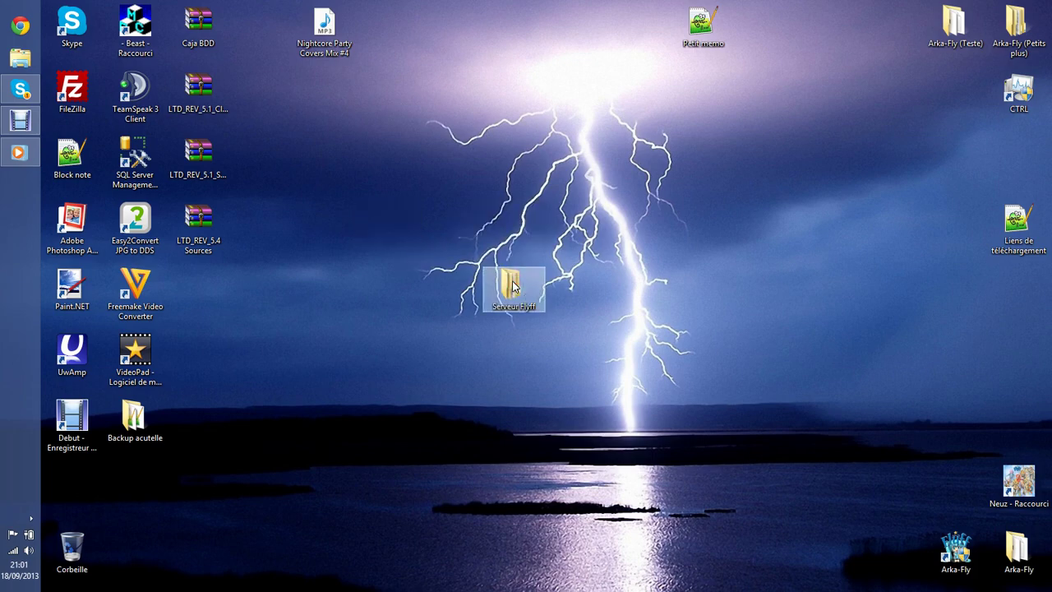
Open the AccountServer settings file from Serveur > Program in Notepad.
{"action": "left_click", "coordinate": [567, 218]}
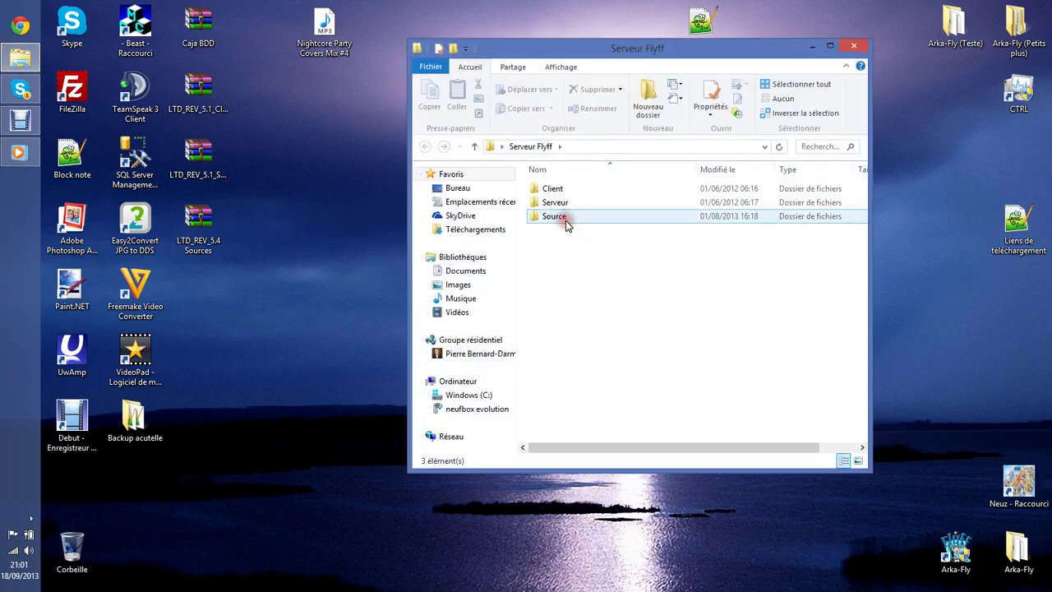
{"action": "double_click", "coordinate": [562, 203]}
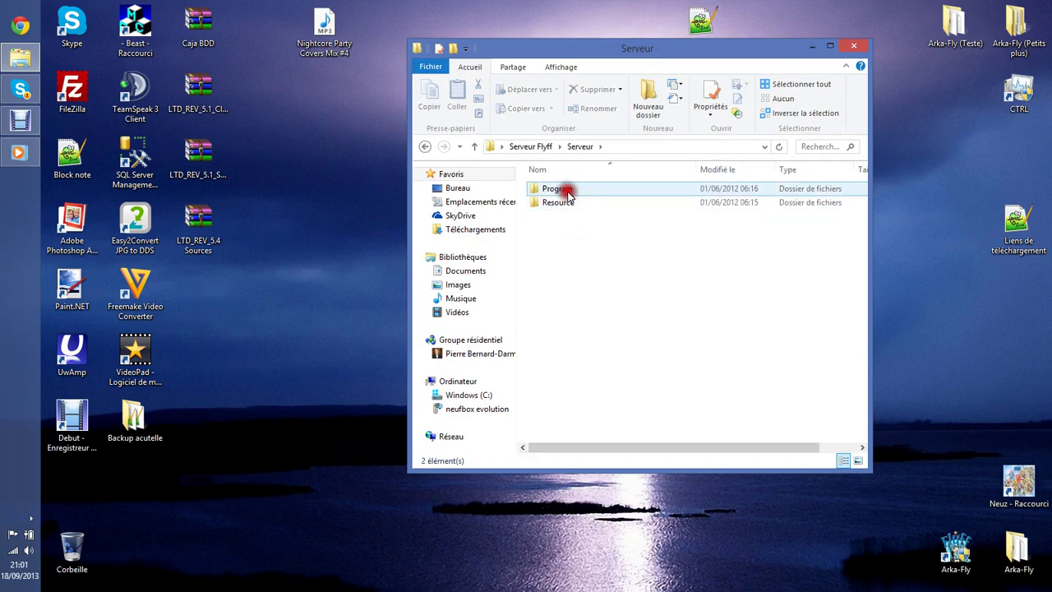
{"action": "double_click", "coordinate": [565, 191]}
{"action": "left_click", "coordinate": [633, 368]}
{"action": "left_click", "coordinate": [595, 300]}
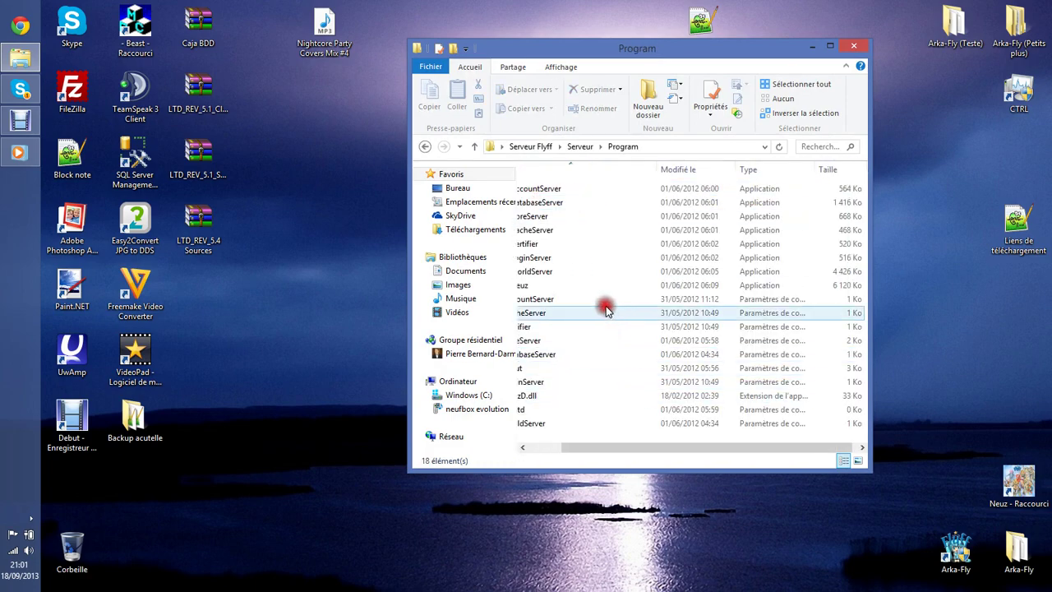
{"action": "double_click", "coordinate": [587, 304]}
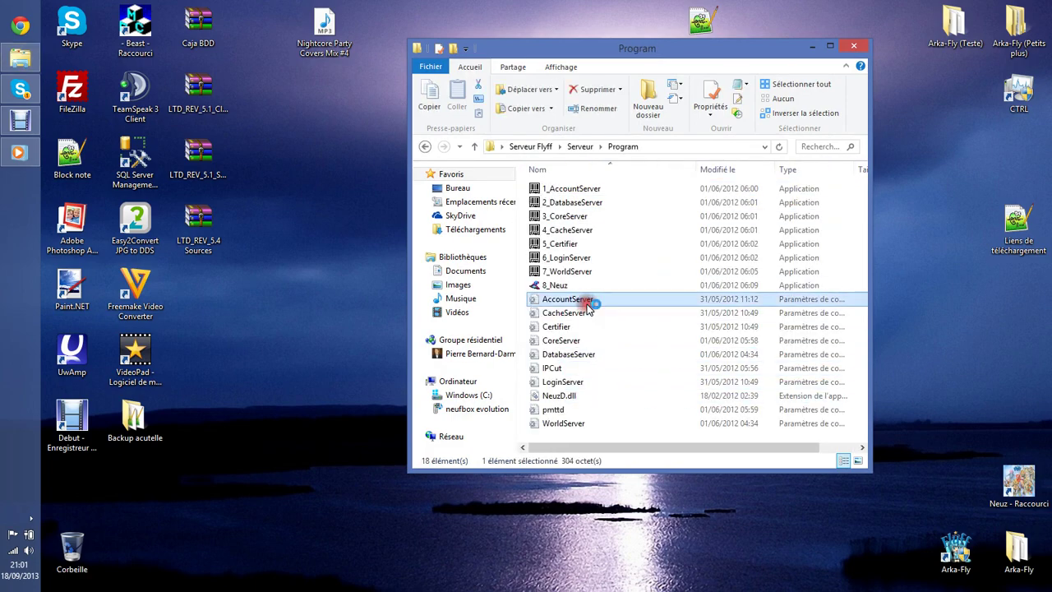
{"action": "mouse_move", "coordinate": [628, 119]}
{"action": "left_mouse_down"}
{"action": "mouse_move", "coordinate": [559, 79]}
{"action": "mouse_move", "coordinate": [383, 87]}
{"action": "mouse_move", "coordinate": [373, 109]}
{"action": "left_mouse_up"}
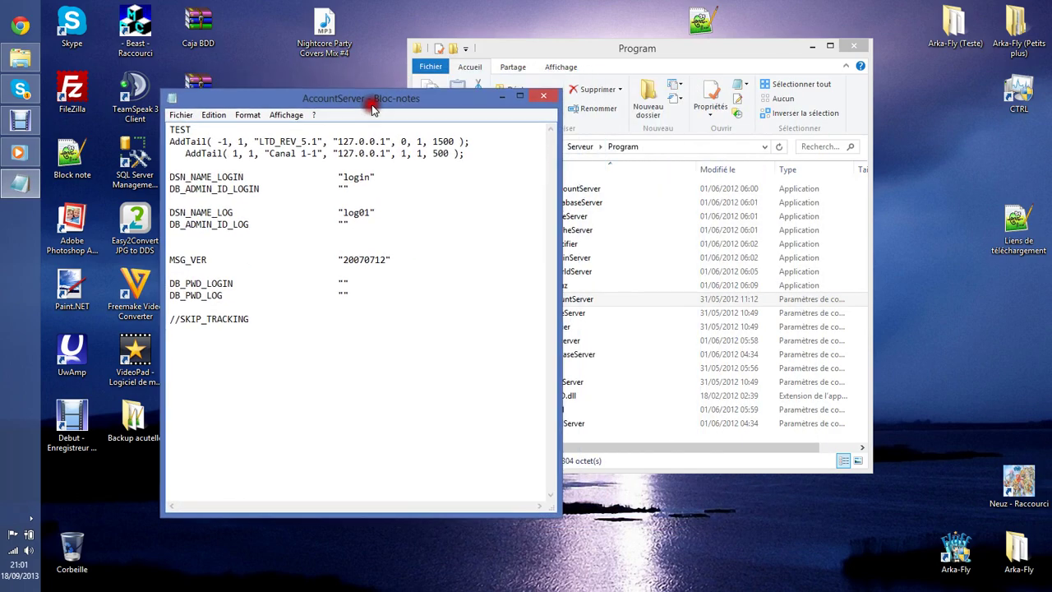
Rename server LTD_REV_5.1 to Arka-Fly and channel Canal 1-1 to Canal Principal, then close.
{"action": "left_click_drag", "start_coordinate": [316, 142], "coordinate": [268, 141]}
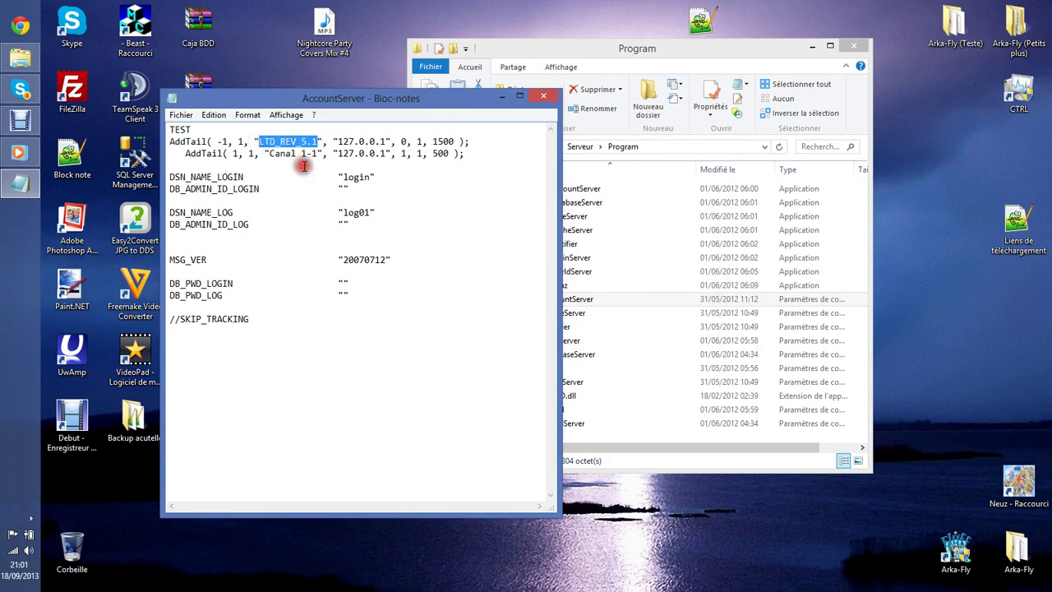
{"action": "type", "text": "Arka-FLy"}
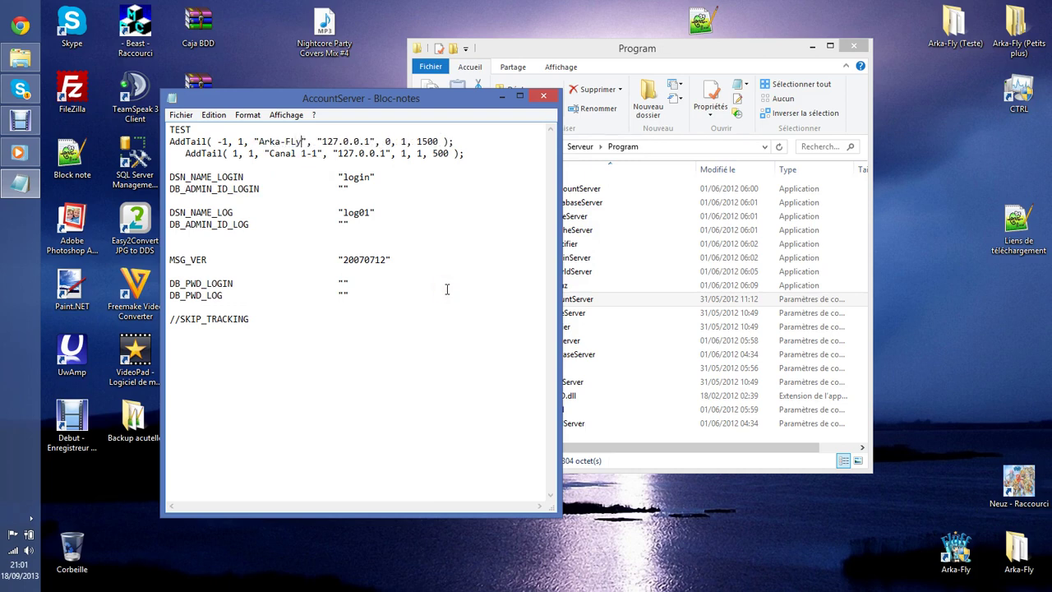
{"action": "key", "text": "BackSpace"}
{"action": "key", "text": "BackSpace"}
{"action": "type", "text": "l"}
{"action": "type", "text": "Principal"}
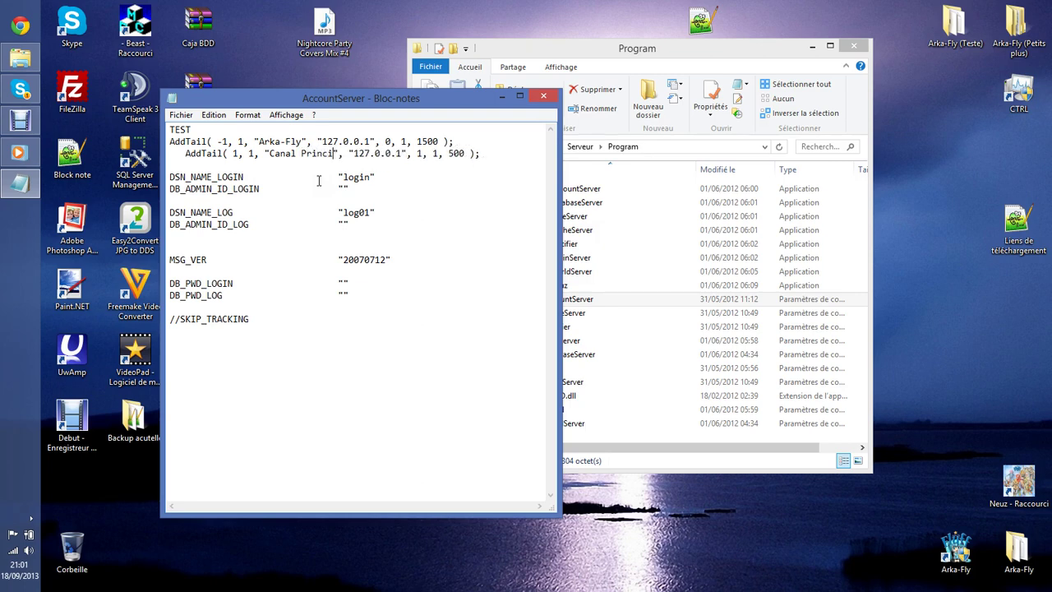
{"action": "left_click", "coordinate": [542, 98]}
Save AccountServer, then look over the CacheServer, Certifier and CoreServer settings without changing them.
{"action": "left_click", "coordinate": [477, 313]}
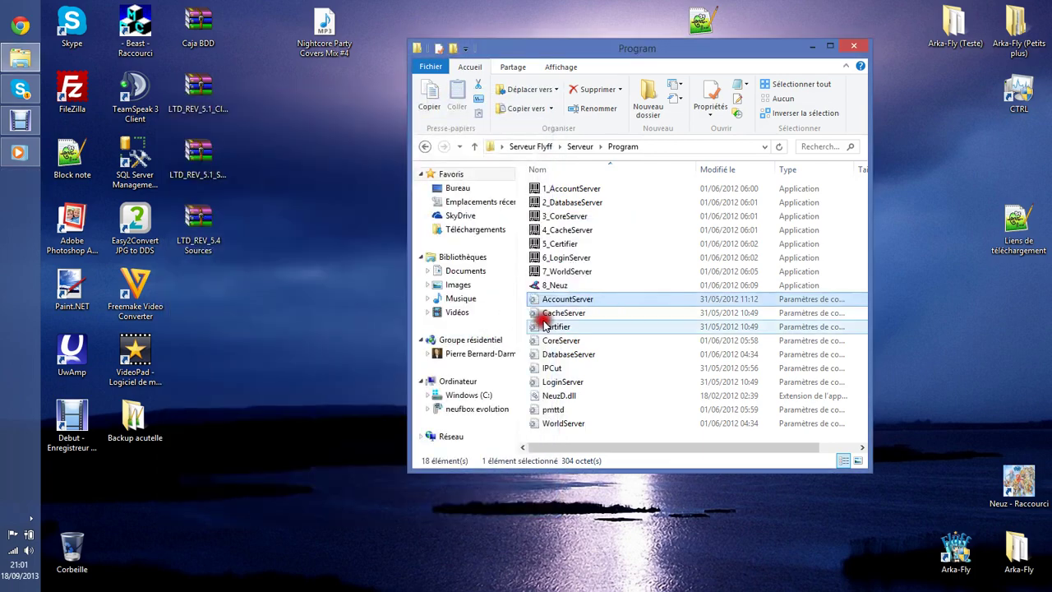
{"action": "left_click", "coordinate": [565, 315]}
{"action": "double_click", "coordinate": [565, 315]}
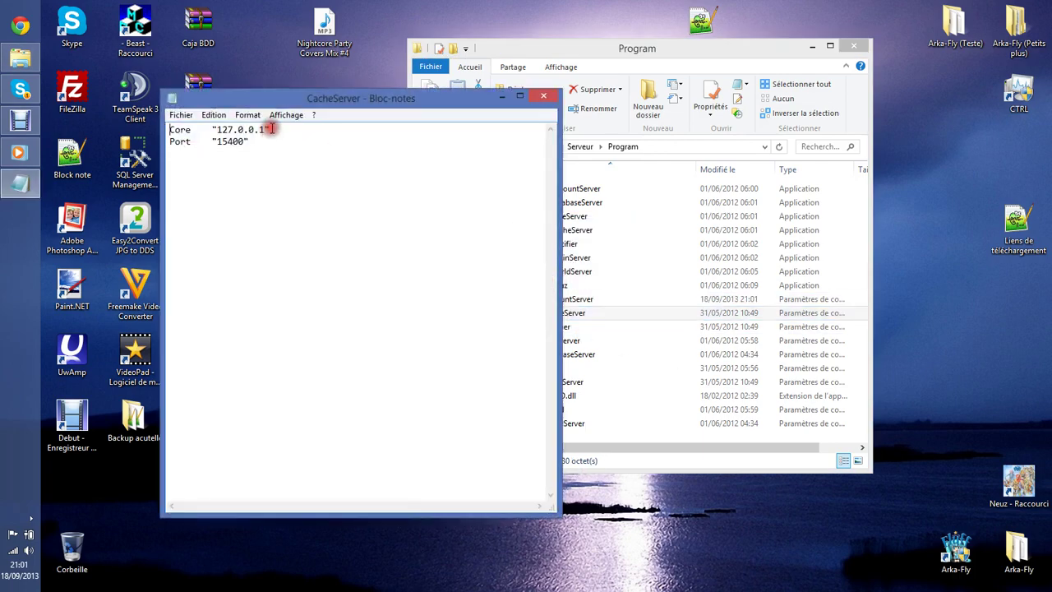
{"action": "left_click", "coordinate": [542, 98]}
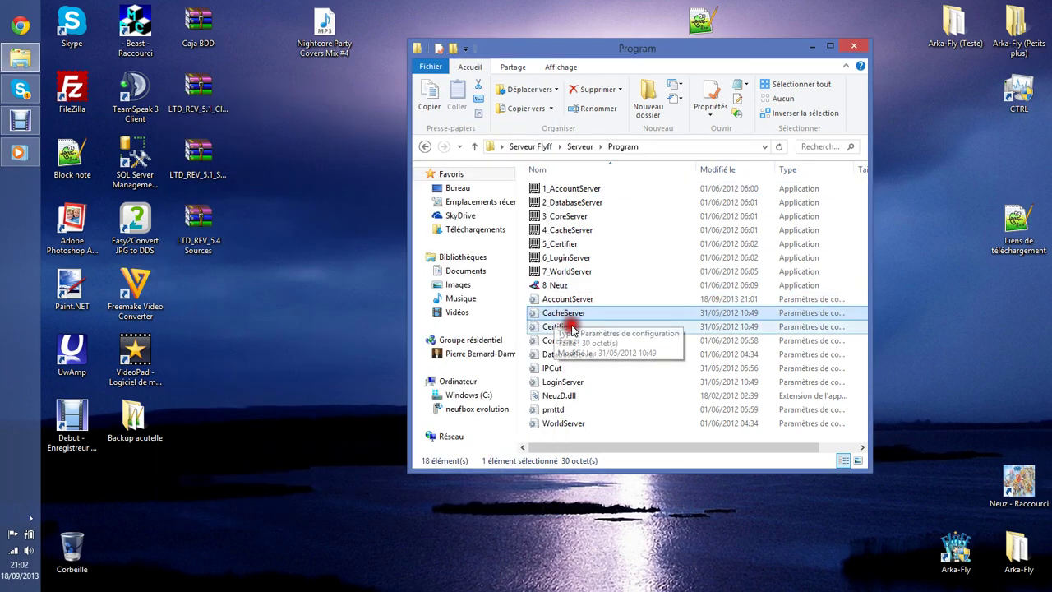
{"action": "double_click", "coordinate": [566, 326]}
{"action": "left_click_drag", "start_coordinate": [312, 129], "coordinate": [261, 132]}
{"action": "left_click", "coordinate": [333, 133]}
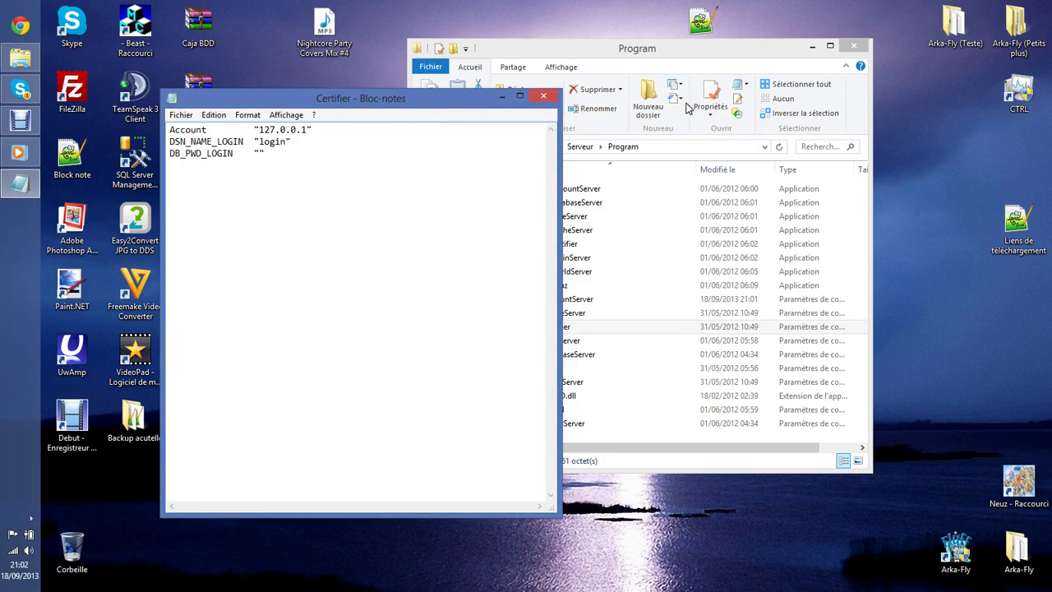
{"action": "left_click", "coordinate": [552, 98]}
{"action": "double_click", "coordinate": [597, 338]}
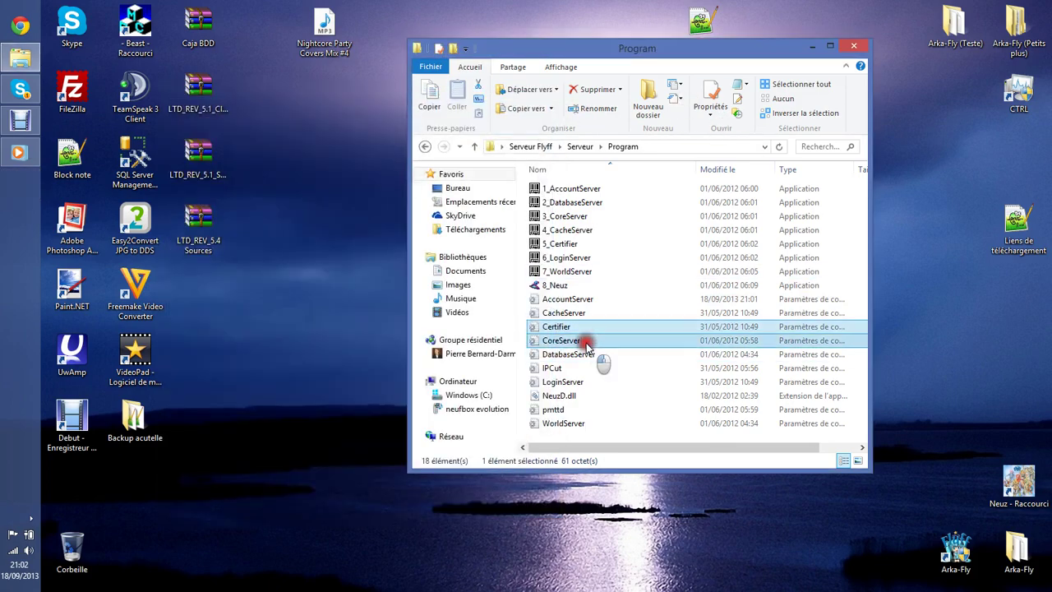
{"action": "left_click", "coordinate": [548, 102]}
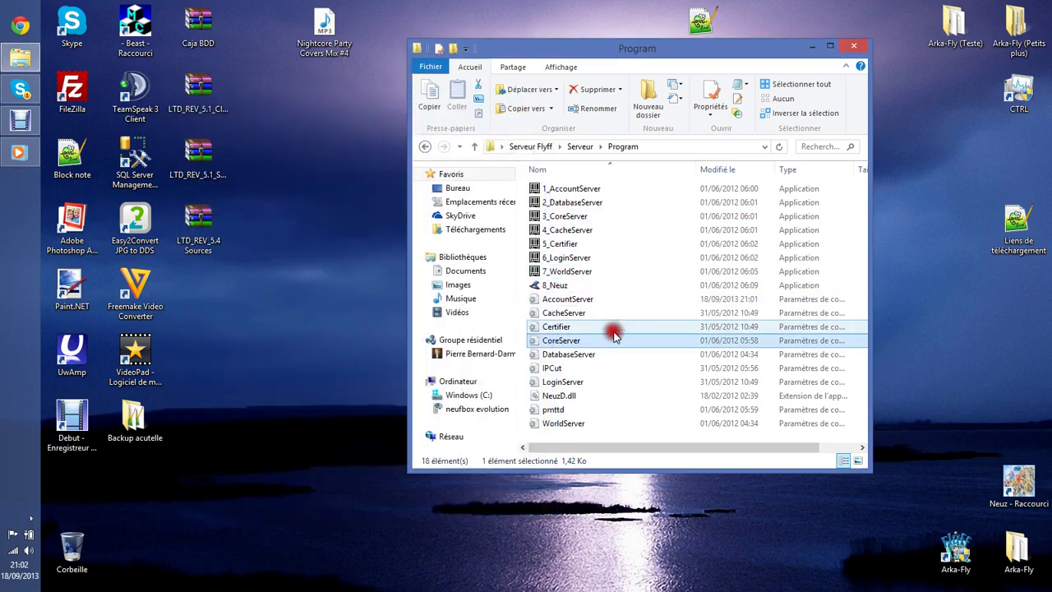
Open DatabaseServer settings and get the full Resource folder path from File Explorer.
{"action": "double_click", "coordinate": [600, 354]}
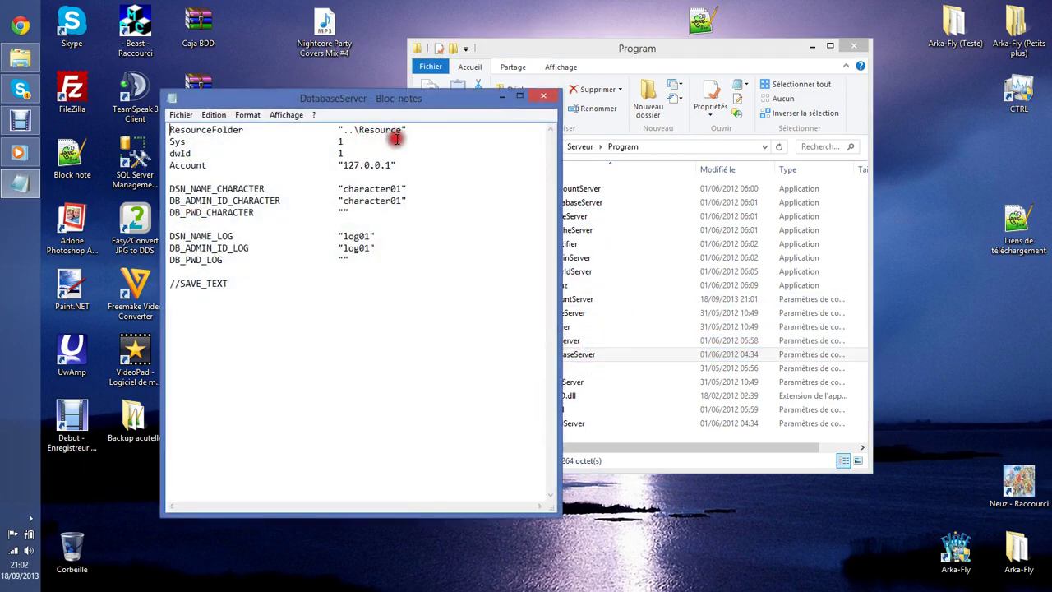
{"action": "left_click", "coordinate": [409, 163]}
{"action": "left_click_drag", "start_coordinate": [398, 130], "coordinate": [348, 130]}
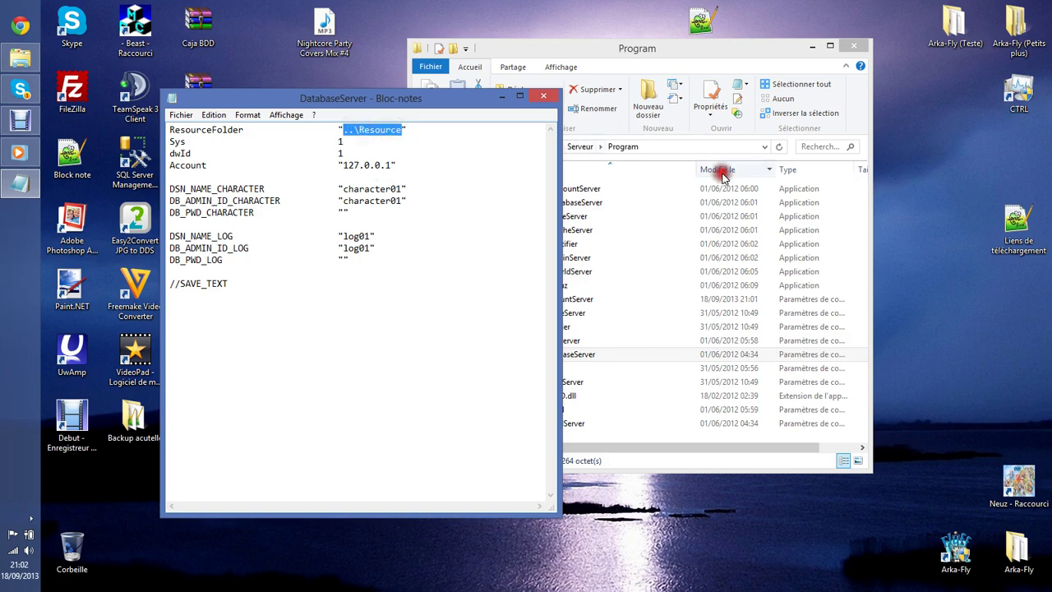
{"action": "left_click_drag", "start_coordinate": [633, 51], "coordinate": [773, 44]}
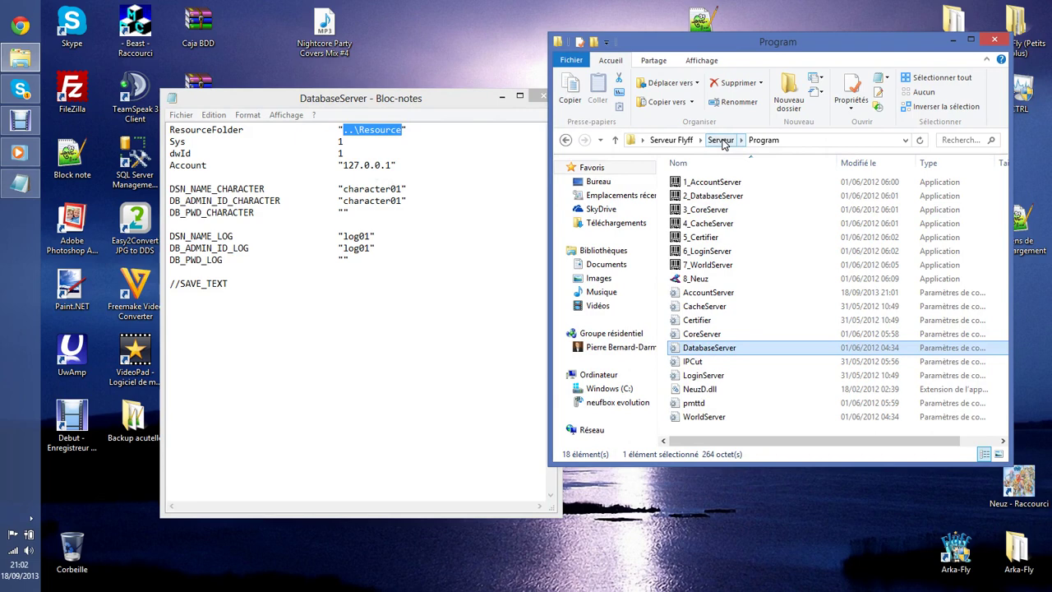
{"action": "left_click", "coordinate": [565, 139]}
{"action": "double_click", "coordinate": [750, 197]}
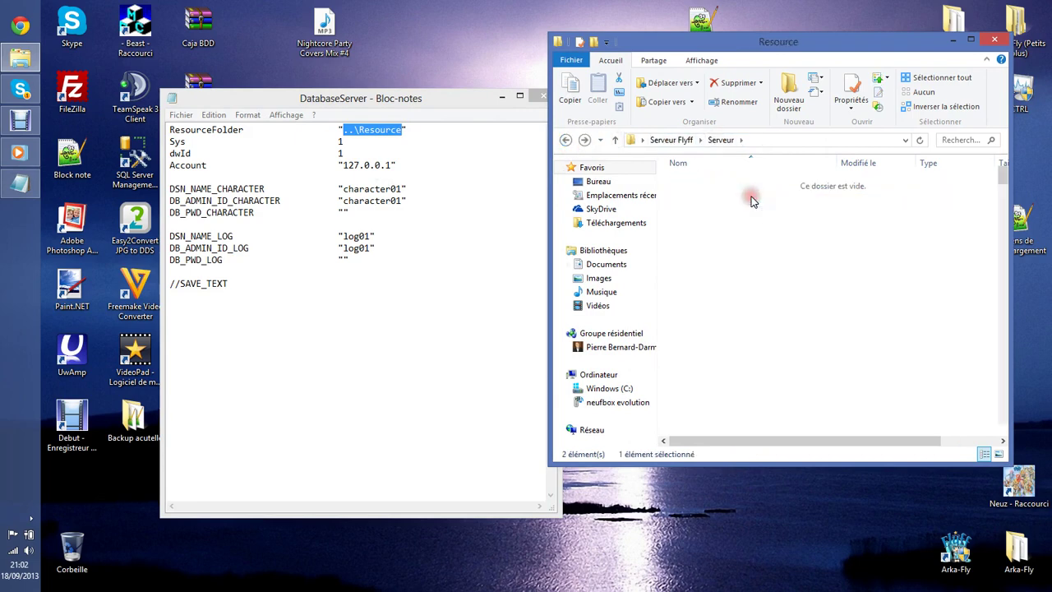
{"action": "left_click", "coordinate": [834, 141]}
{"action": "key", "text": "ctrl+c"}
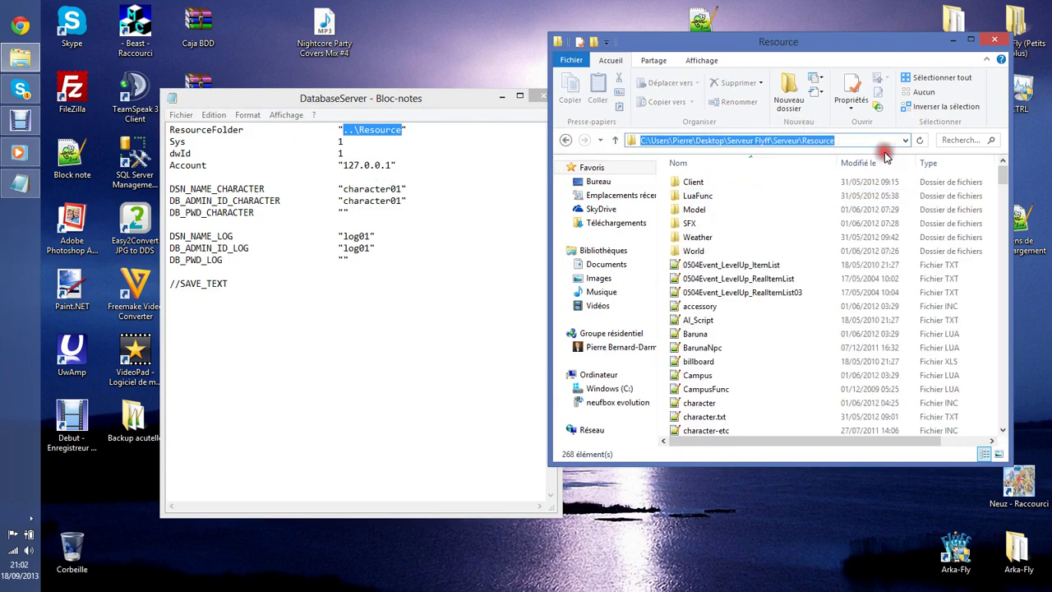
{"action": "left_click", "coordinate": [565, 140]}
{"action": "double_click", "coordinate": [735, 179]}
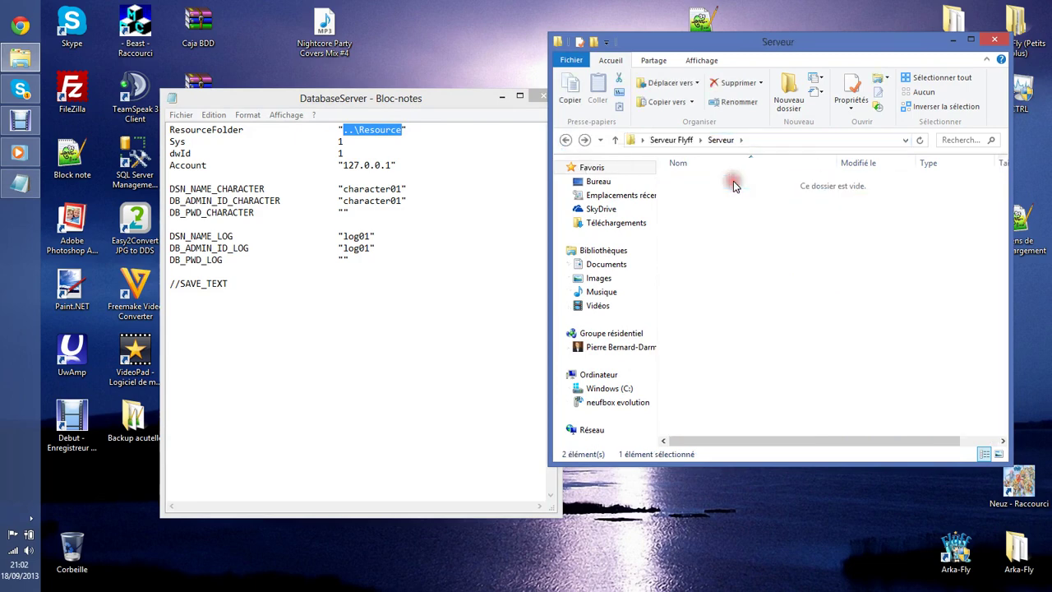
Paste the full Resource path over DatabaseServer's ResourceFolder value and save the file.
{"action": "left_click_drag", "start_coordinate": [452, 107], "coordinate": [472, 98]}
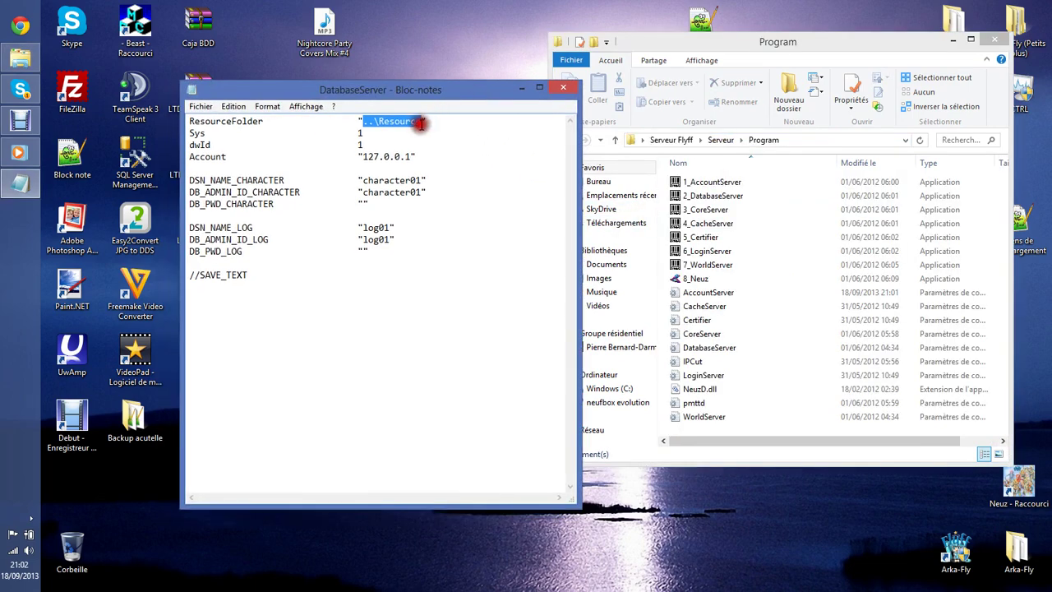
{"action": "key", "text": "ctrl+v"}
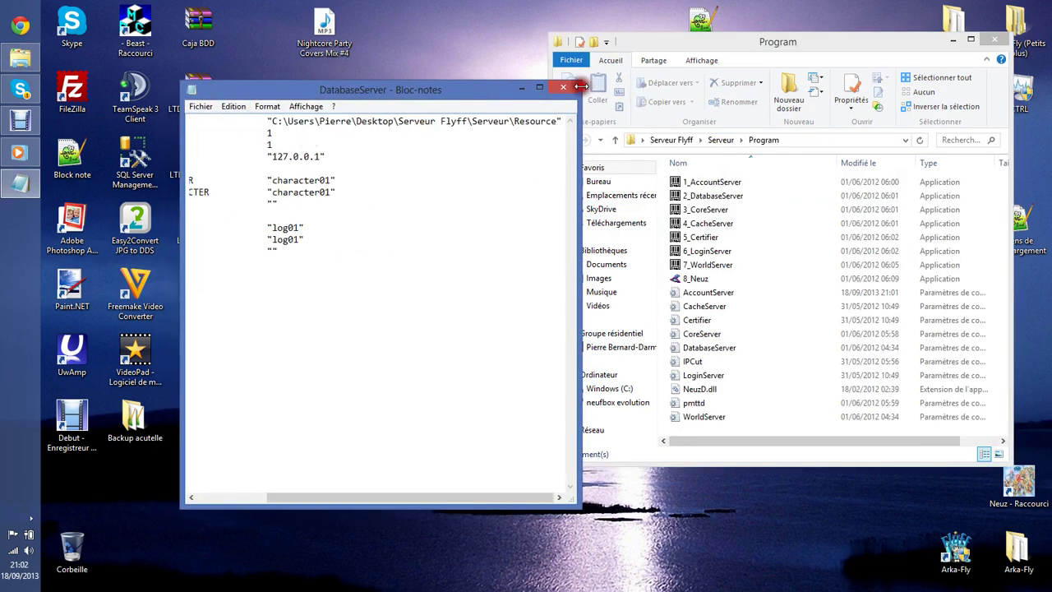
{"action": "left_click", "coordinate": [563, 87]}
{"action": "left_click", "coordinate": [473, 313]}
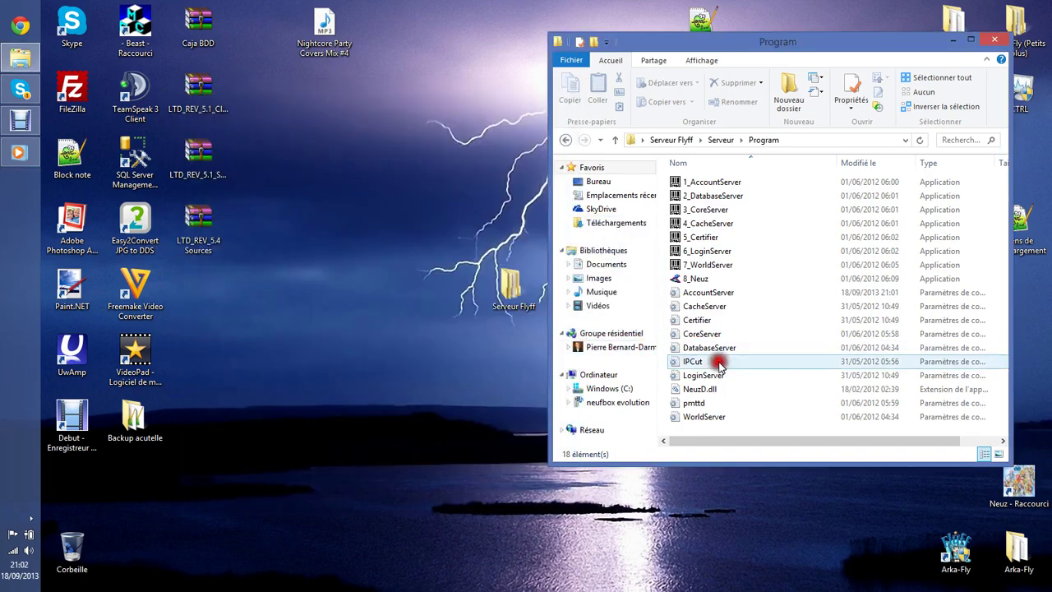
Check the IPCut, LoginServer and pmttd files, closing each unchanged.
{"action": "double_click", "coordinate": [716, 365]}
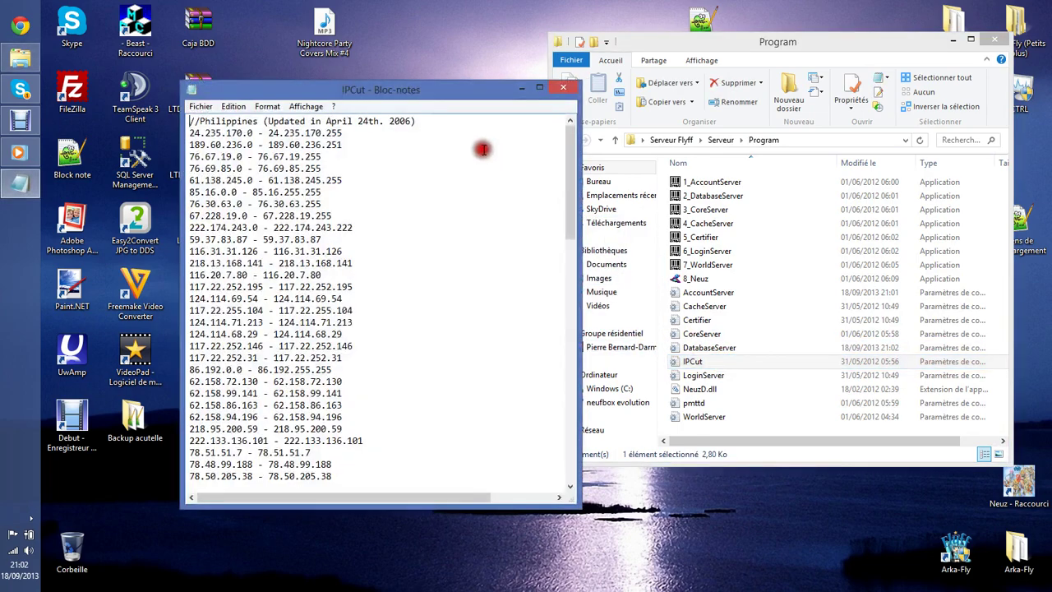
{"action": "scroll", "coordinate": [530, 123], "scroll_direction": "up", "scroll_amount": 5}
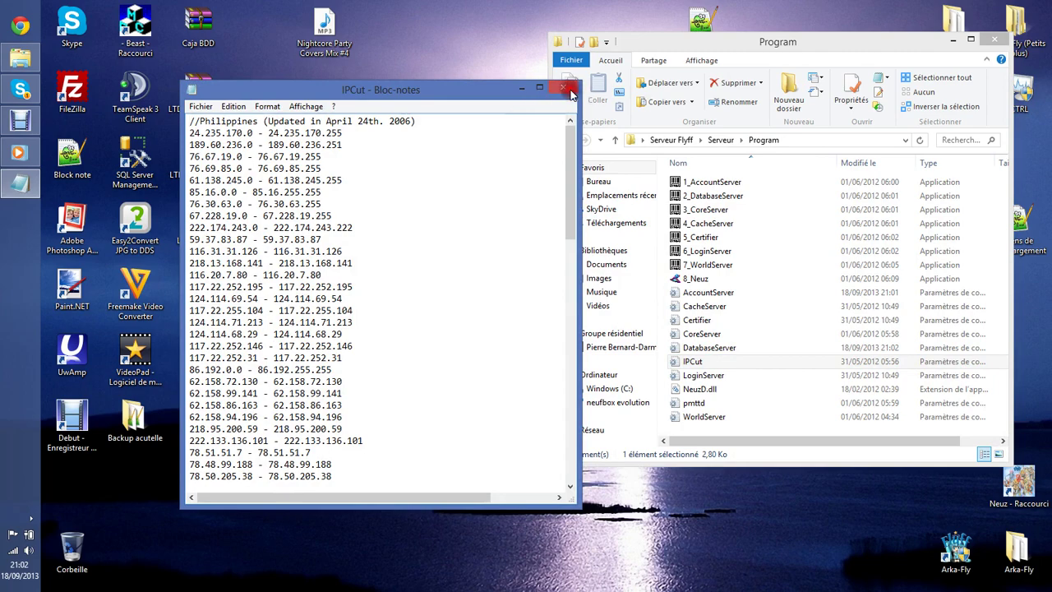
{"action": "left_click", "coordinate": [571, 95]}
{"action": "left_click_drag", "start_coordinate": [734, 34], "coordinate": [506, 56]}
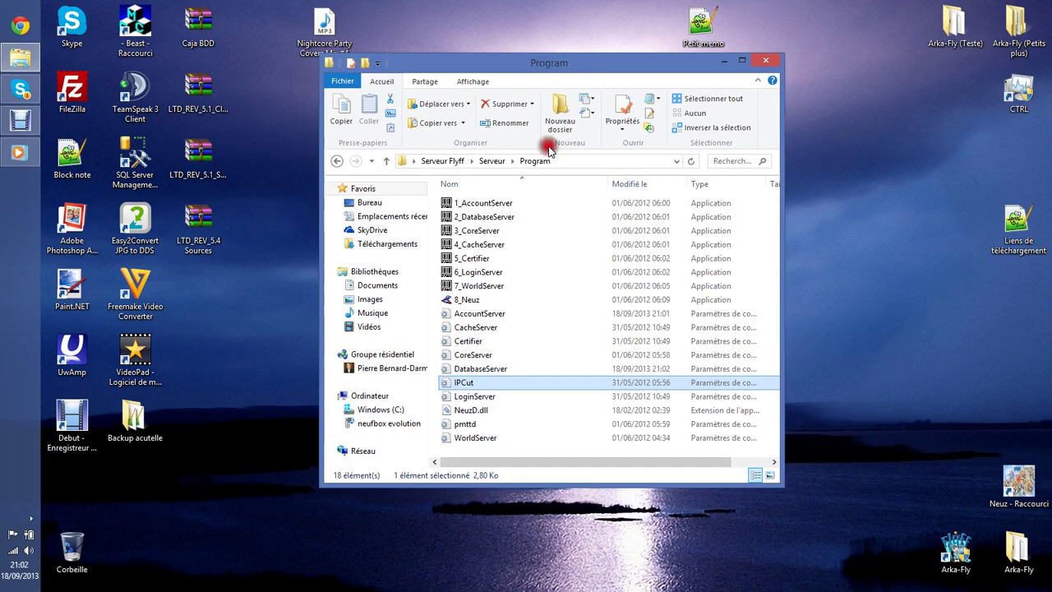
{"action": "double_click", "coordinate": [479, 397]}
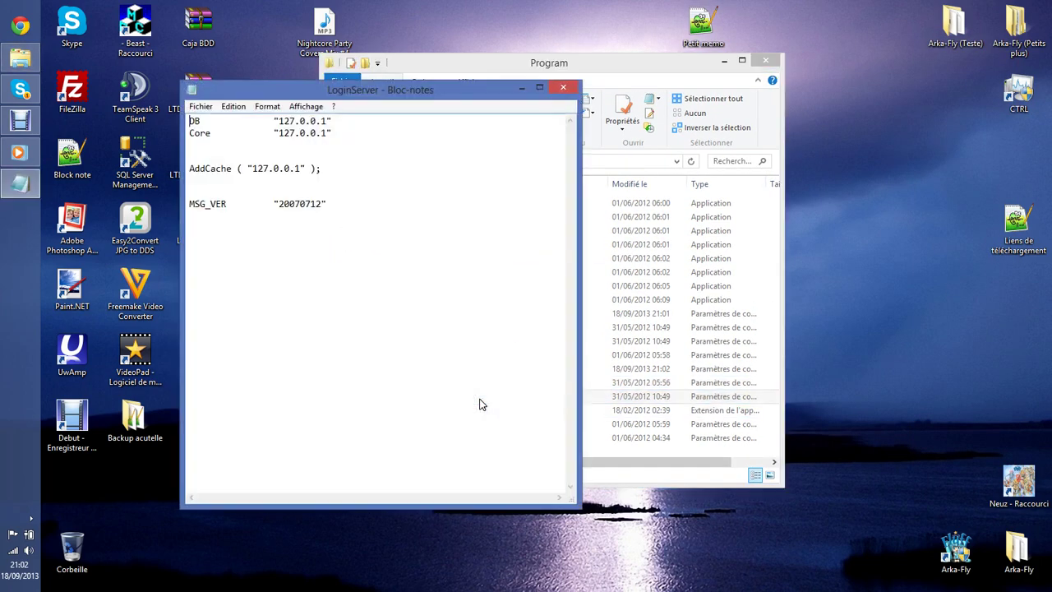
{"action": "left_click", "coordinate": [563, 88]}
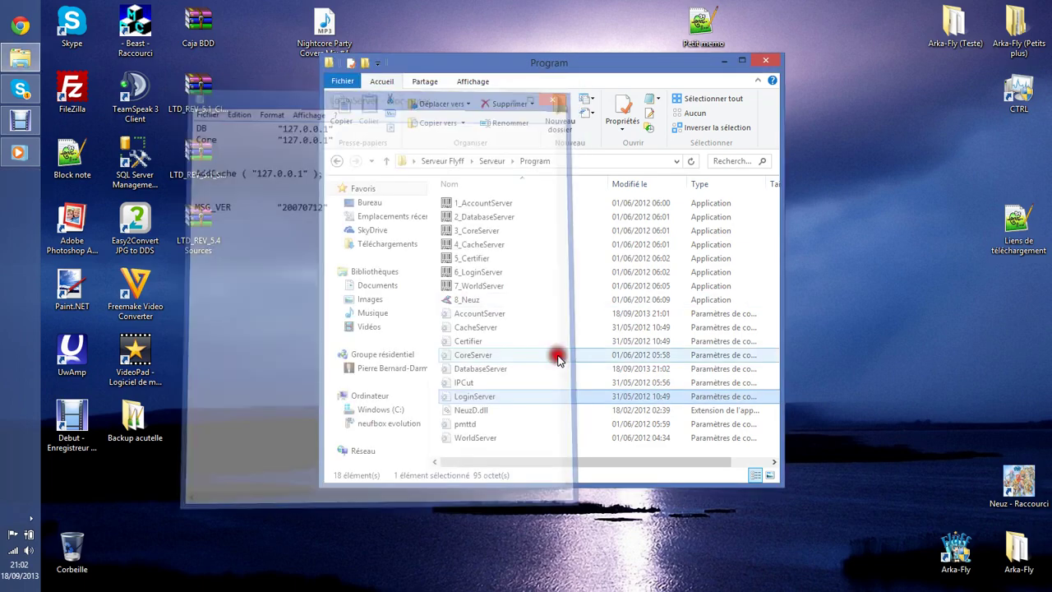
{"action": "double_click", "coordinate": [511, 424]}
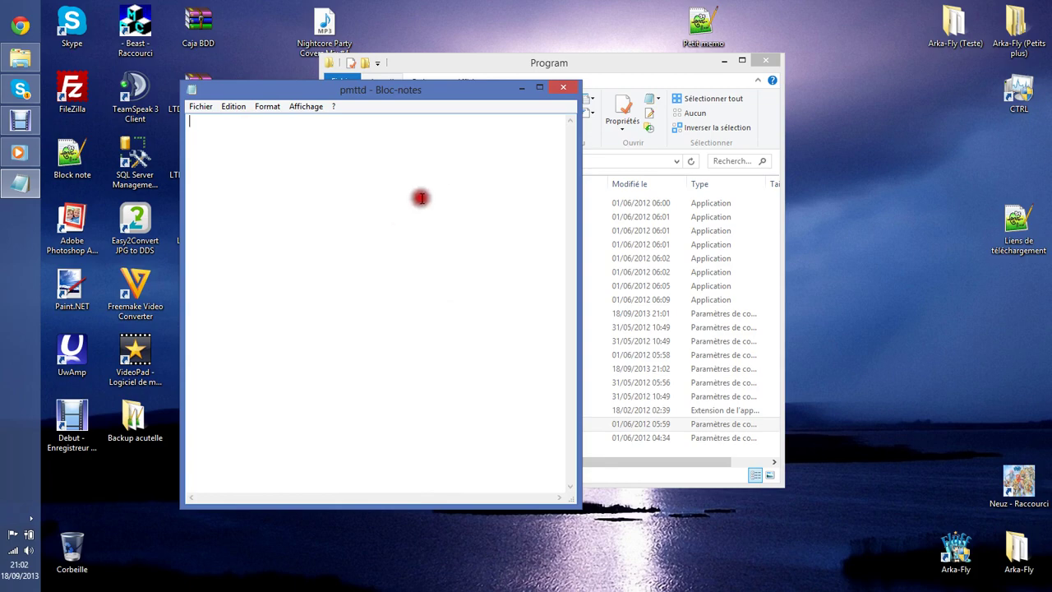
{"action": "left_click", "coordinate": [563, 89]}
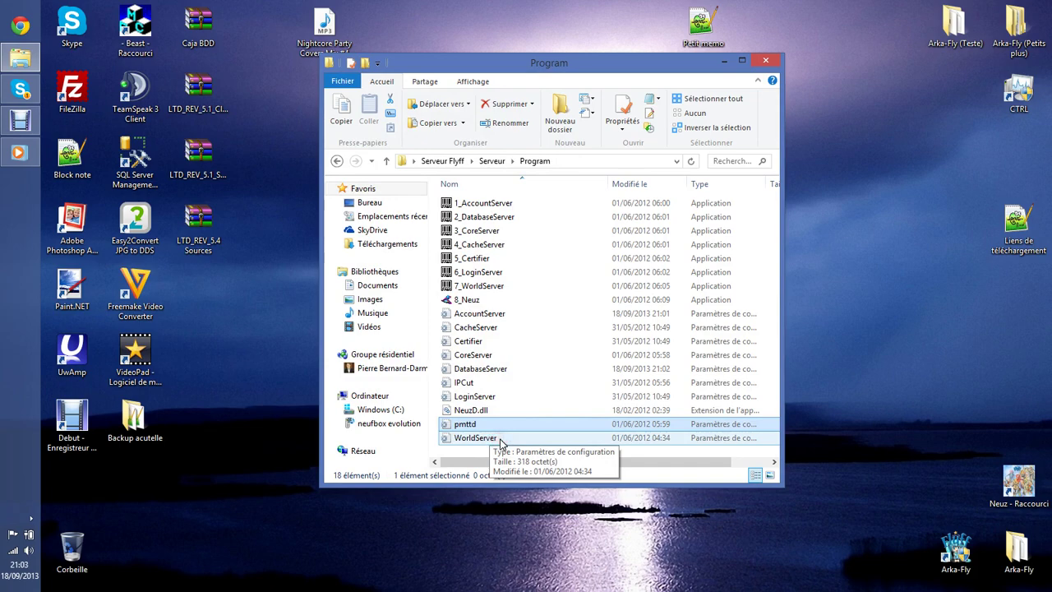
Paste the full Resource path over WorldServer's ResourceFolder value and save the file.
{"action": "double_click", "coordinate": [503, 438]}
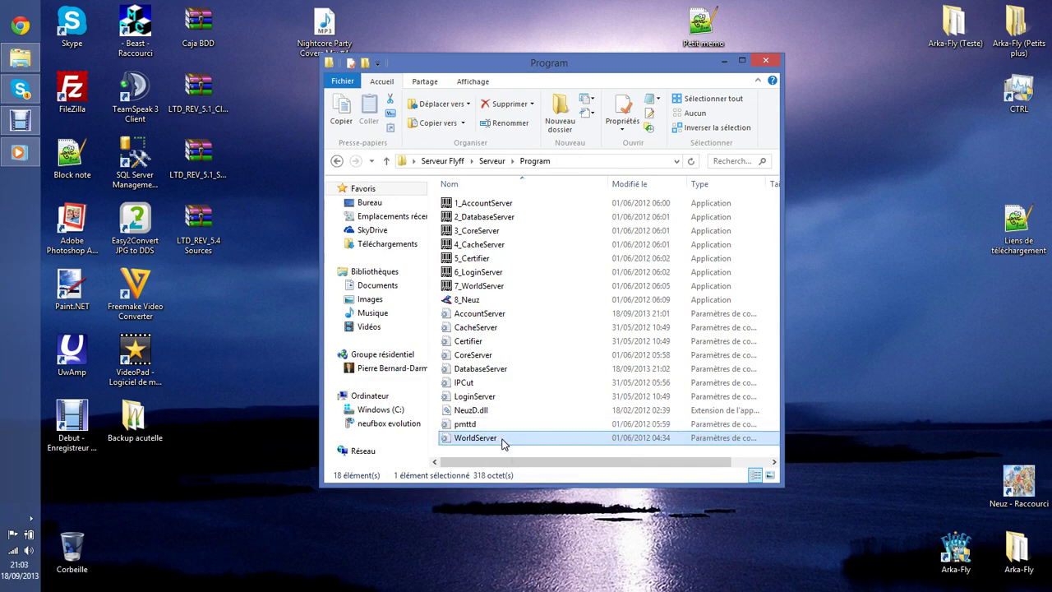
{"action": "left_click_drag", "start_coordinate": [383, 133], "coordinate": [329, 134]}
{"action": "type", "text": "C:\\Users\\Pierre\\Desktop\\Serveur Flyff\\Serveur\\Resource"}
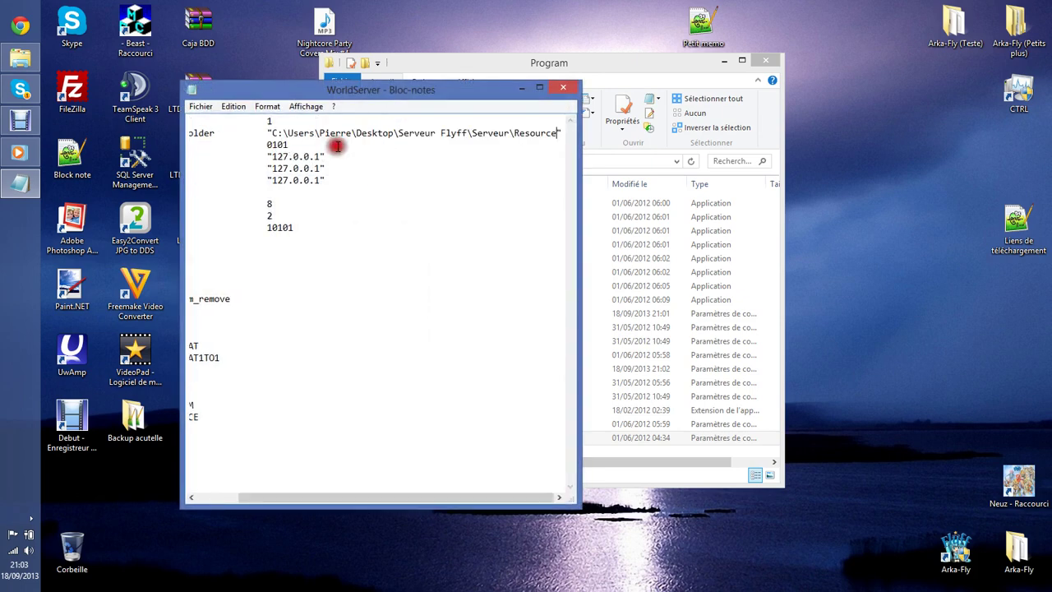
{"action": "left_click_drag", "start_coordinate": [386, 497], "coordinate": [333, 497]}
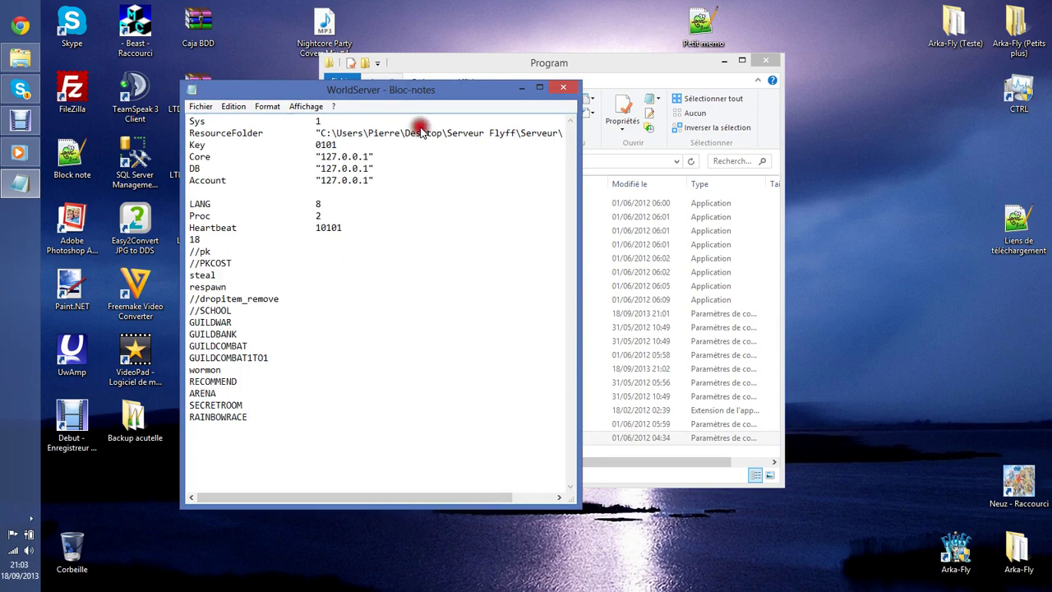
{"action": "left_click", "coordinate": [562, 87]}
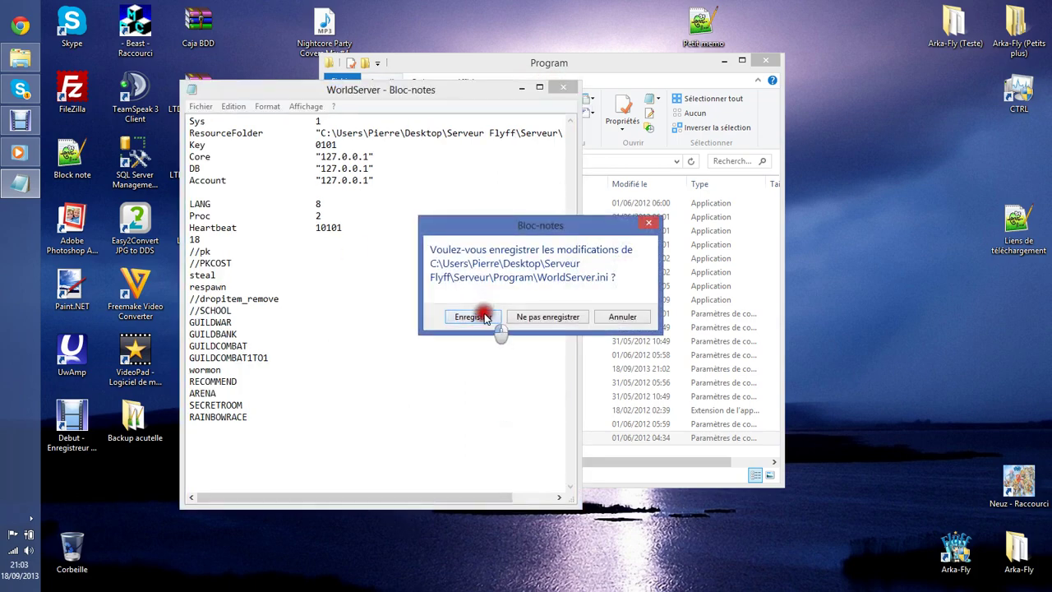
{"action": "left_click", "coordinate": [480, 313]}
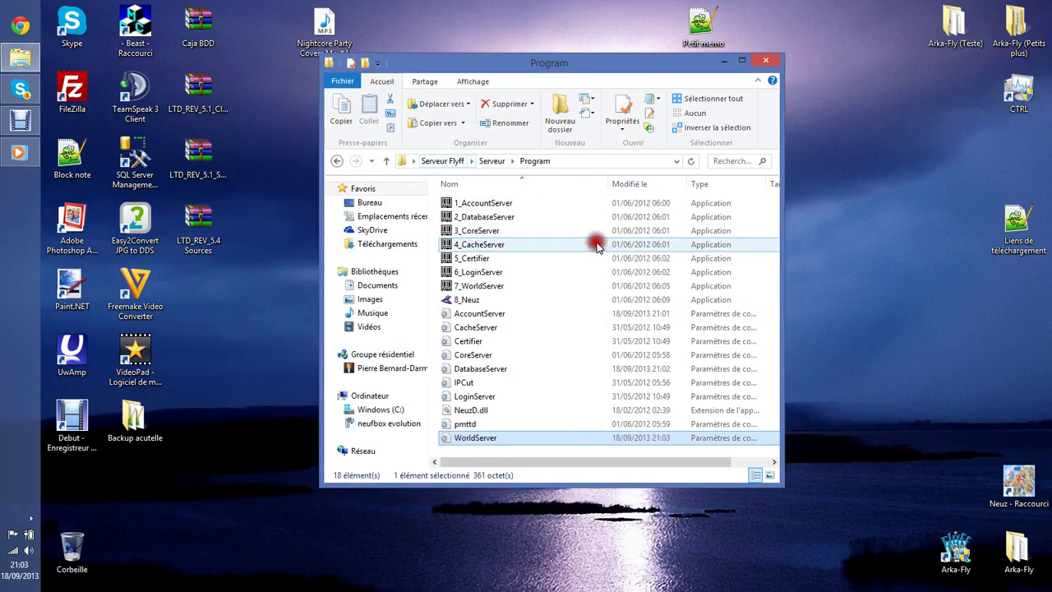
{"action": "left_click", "coordinate": [605, 272]}
Create shortcuts for the seven numbered server applications, 1_AccountServer through 7_WorldServer.
{"action": "left_click_drag", "start_coordinate": [431, 289], "coordinate": [502, 208]}
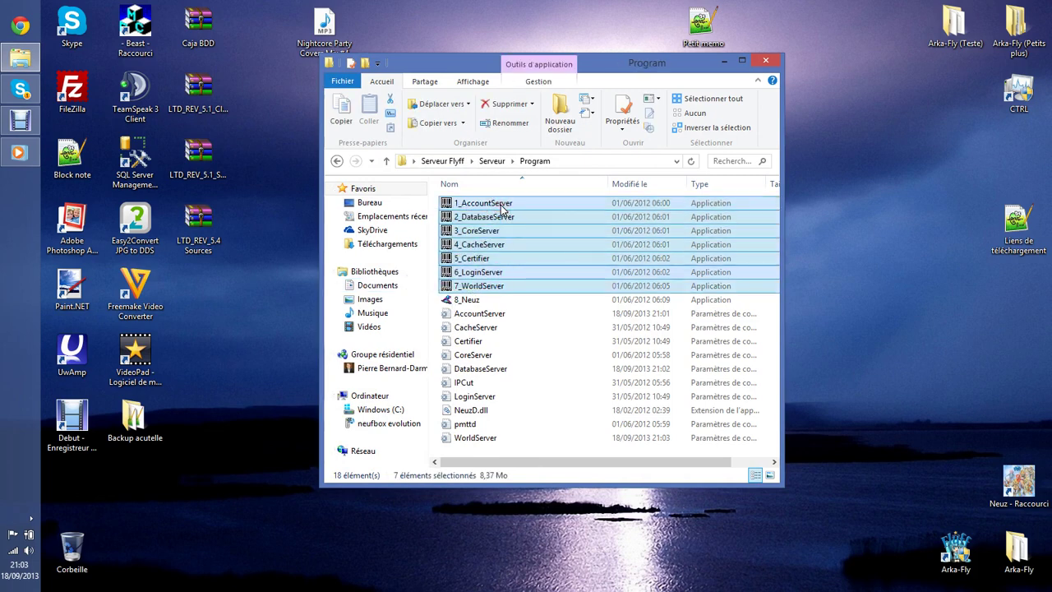
{"action": "right_click", "coordinate": [481, 259]}
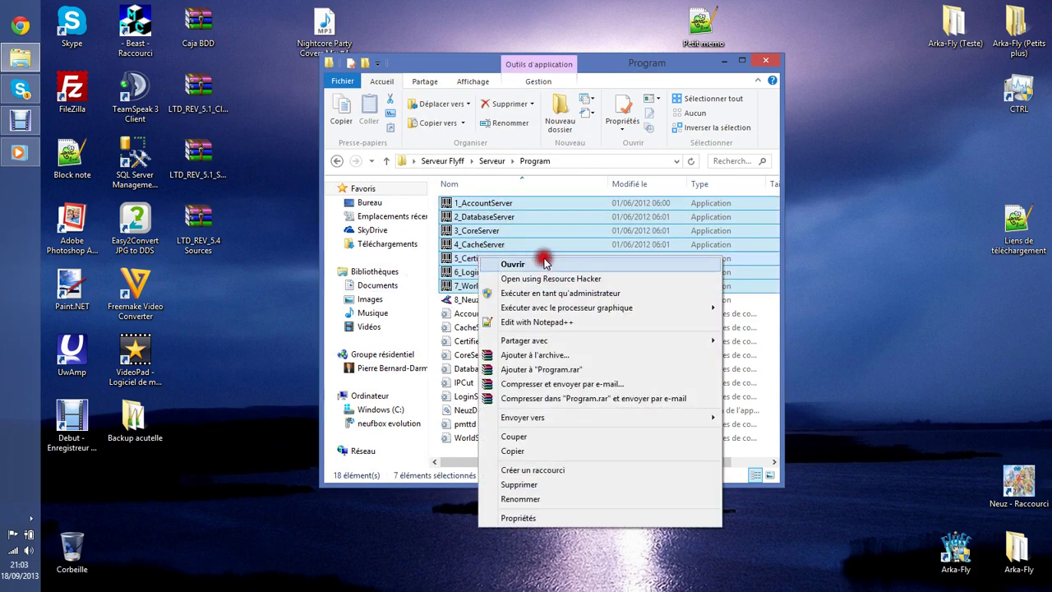
{"action": "mouse_move", "coordinate": [601, 424]}
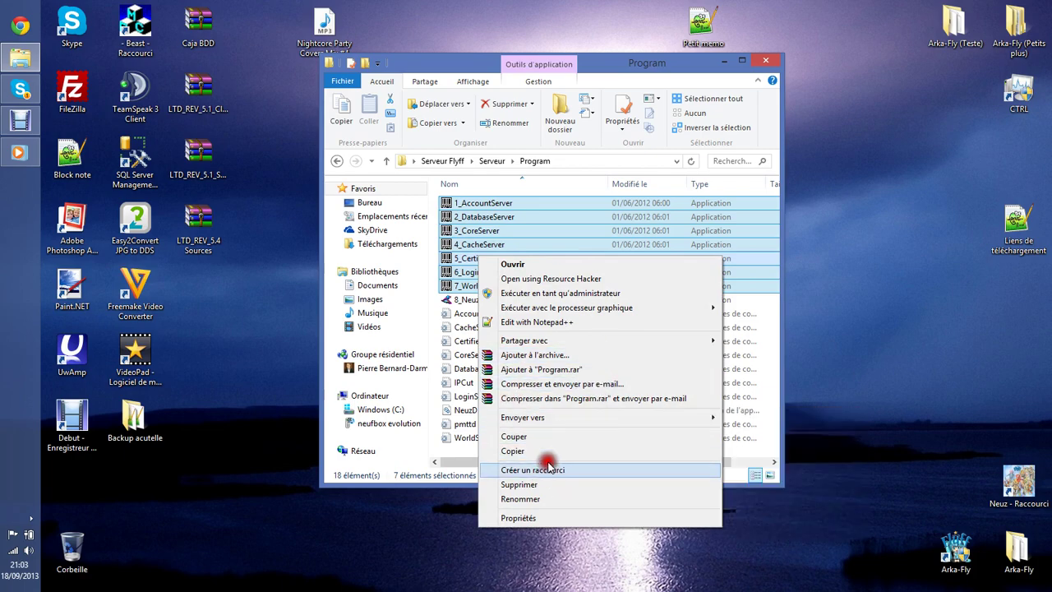
{"action": "left_click", "coordinate": [546, 469]}
Move the seven server shortcuts into the Serveur Flyff folder.
{"action": "left_click", "coordinate": [549, 204]}
{"action": "left_click", "coordinate": [552, 230], "text": "ctrl"}
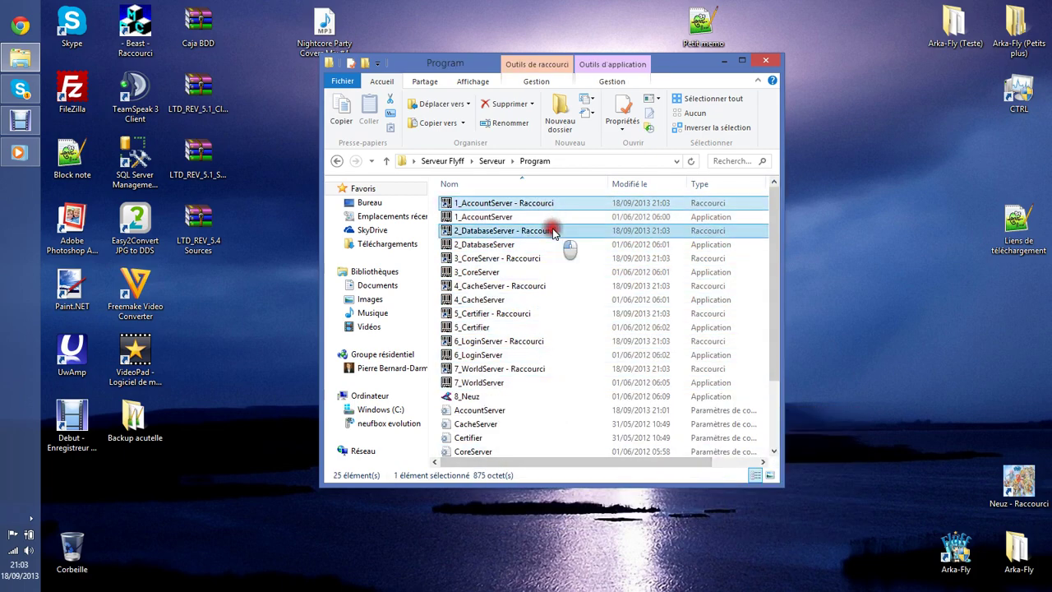
{"action": "left_click", "coordinate": [548, 257], "text": "ctrl"}
{"action": "left_click", "coordinate": [544, 285], "text": "ctrl"}
{"action": "left_click", "coordinate": [532, 313], "text": "ctrl"}
{"action": "left_click", "coordinate": [535, 341], "text": "ctrl"}
{"action": "left_click", "coordinate": [538, 368], "text": "ctrl"}
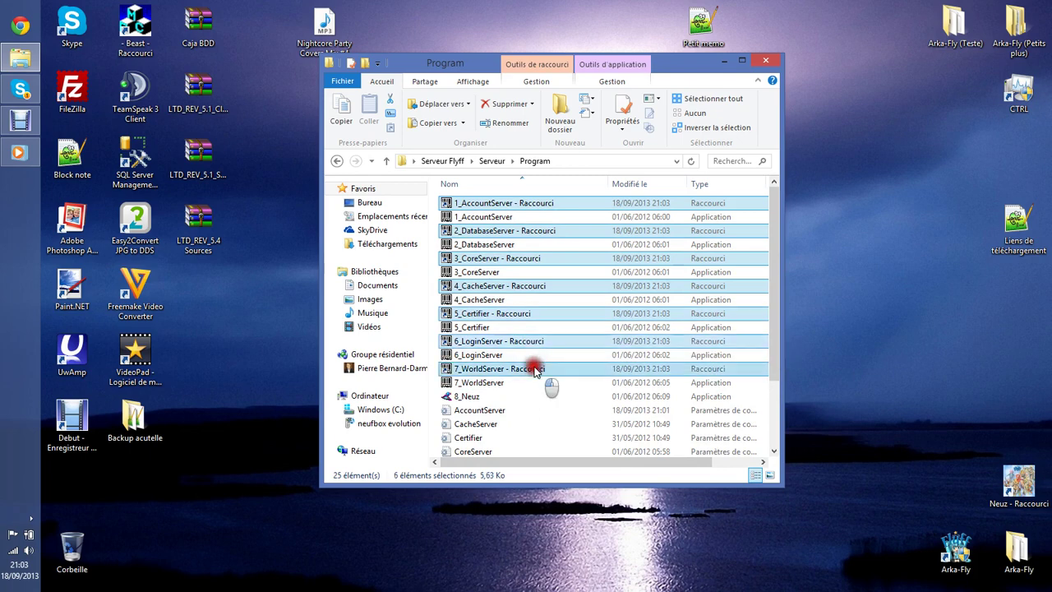
{"action": "mouse_move", "coordinate": [561, 341]}
{"action": "left_mouse_down"}
{"action": "mouse_move", "coordinate": [476, 183]}
{"action": "mouse_move", "coordinate": [460, 197]}
{"action": "mouse_move", "coordinate": [545, 346]}
{"action": "mouse_move", "coordinate": [559, 351]}
{"action": "left_mouse_up"}
{"action": "left_click", "coordinate": [563, 379]}
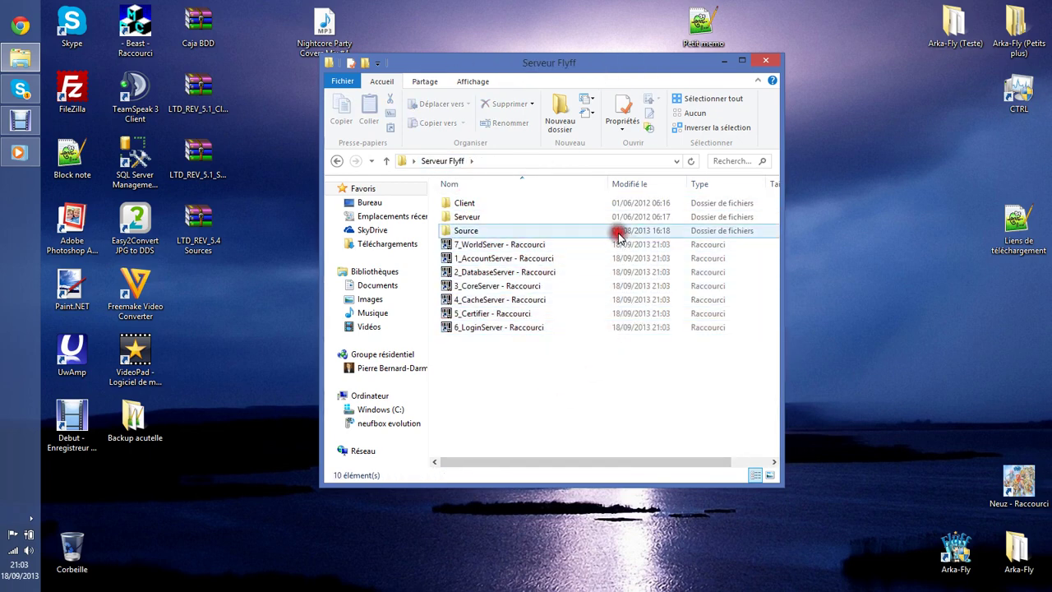
Sort the Serveur Flyff folder by name in ascending order and check the seven shortcuts.
{"action": "left_click", "coordinate": [463, 181]}
{"action": "left_click", "coordinate": [465, 182]}
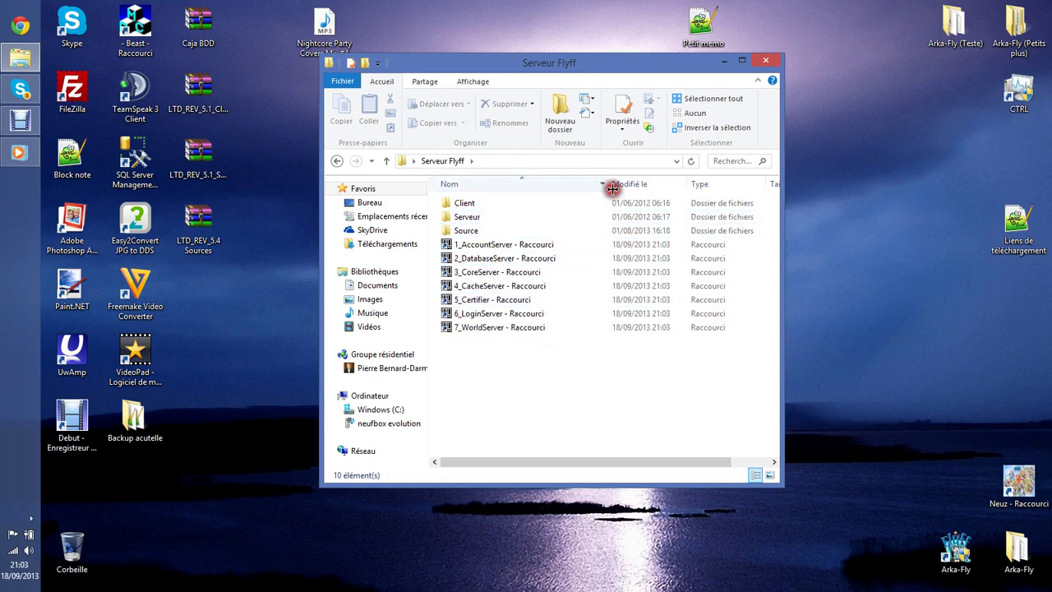
{"action": "left_click_drag", "start_coordinate": [535, 425], "coordinate": [433, 233]}
{"action": "left_click", "coordinate": [534, 339]}
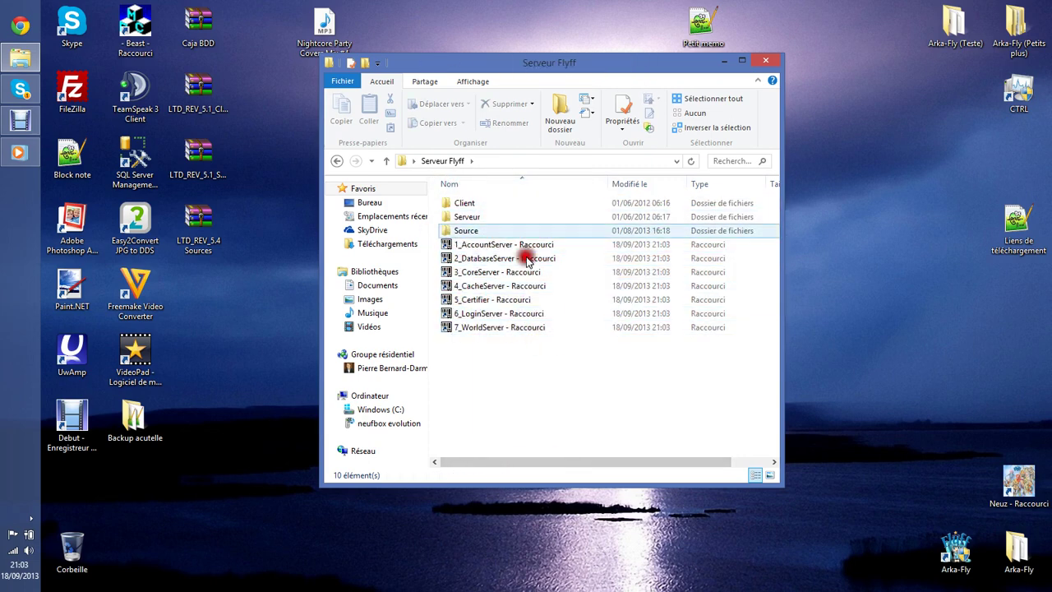
Launch AccountServer, DatabaseServer and CoreServer, allowing each through the firewall and minimising the consoles.
{"action": "double_click", "coordinate": [526, 244]}
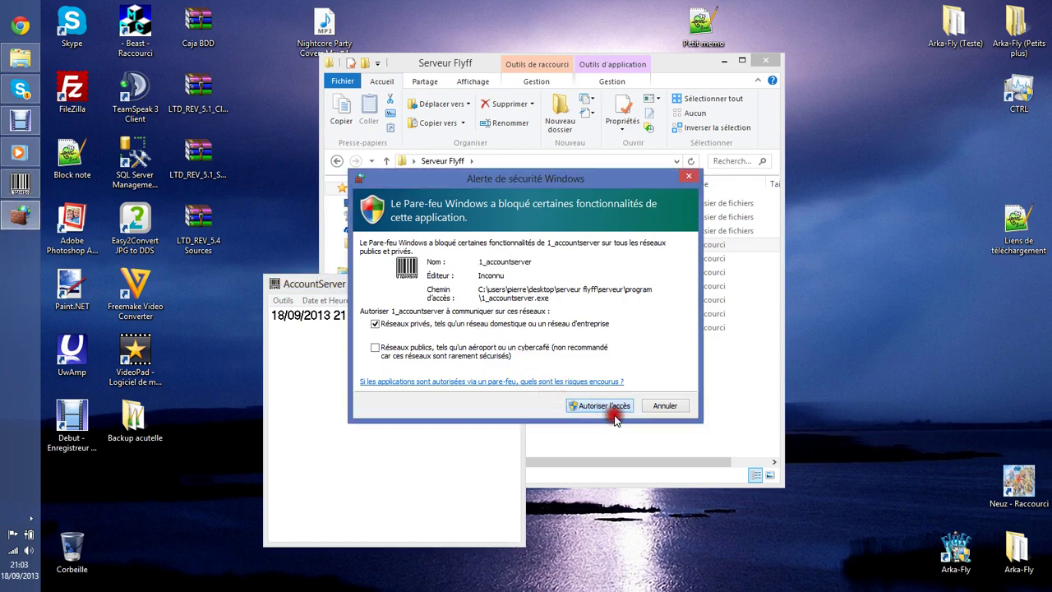
{"action": "left_click", "coordinate": [608, 406]}
{"action": "left_click", "coordinate": [463, 283]}
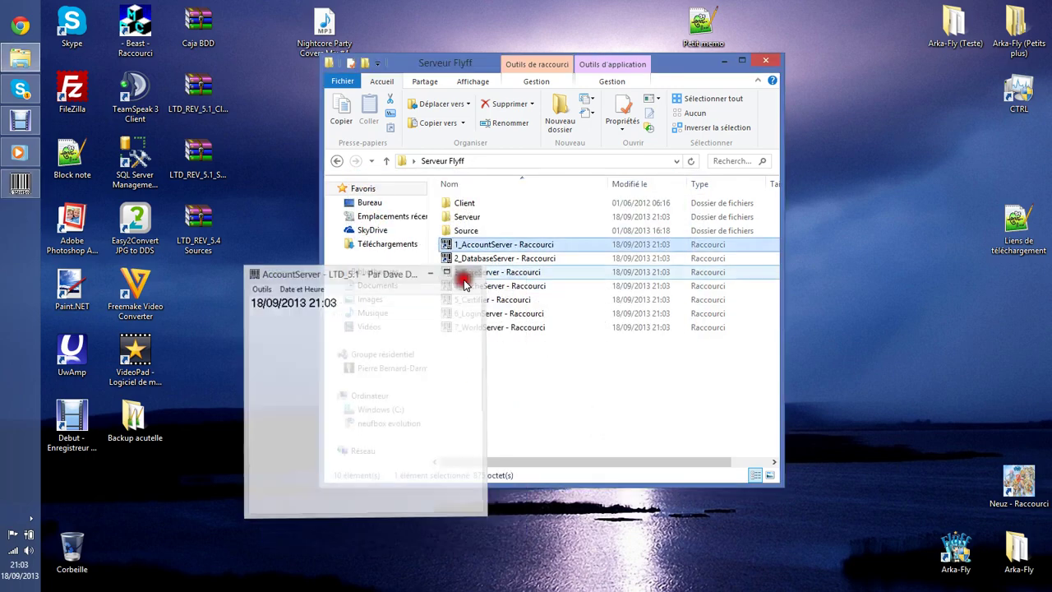
{"action": "left_click", "coordinate": [487, 259]}
{"action": "double_click", "coordinate": [493, 262]}
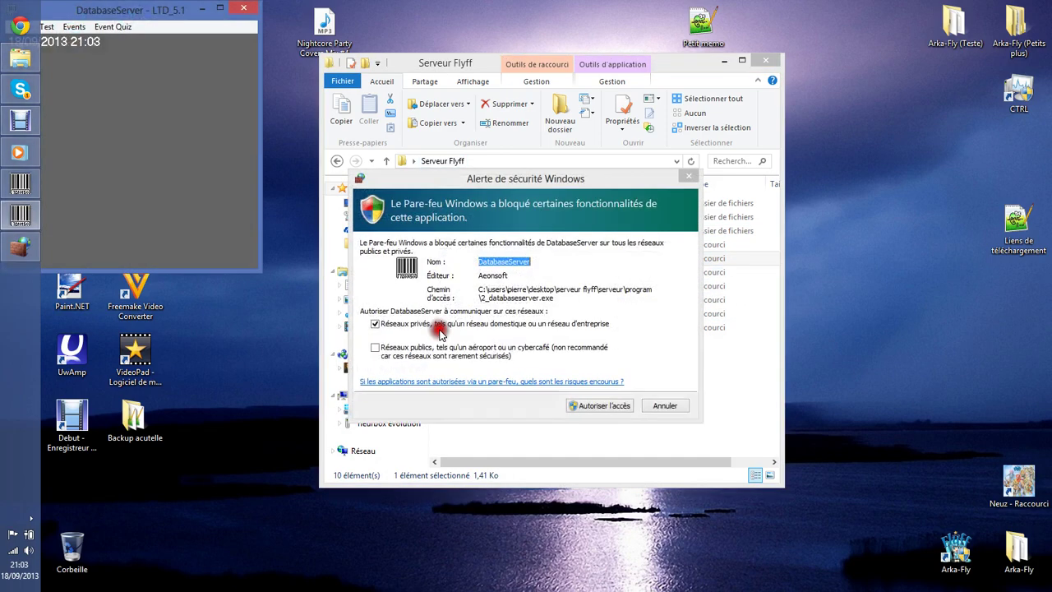
{"action": "left_click", "coordinate": [203, 11]}
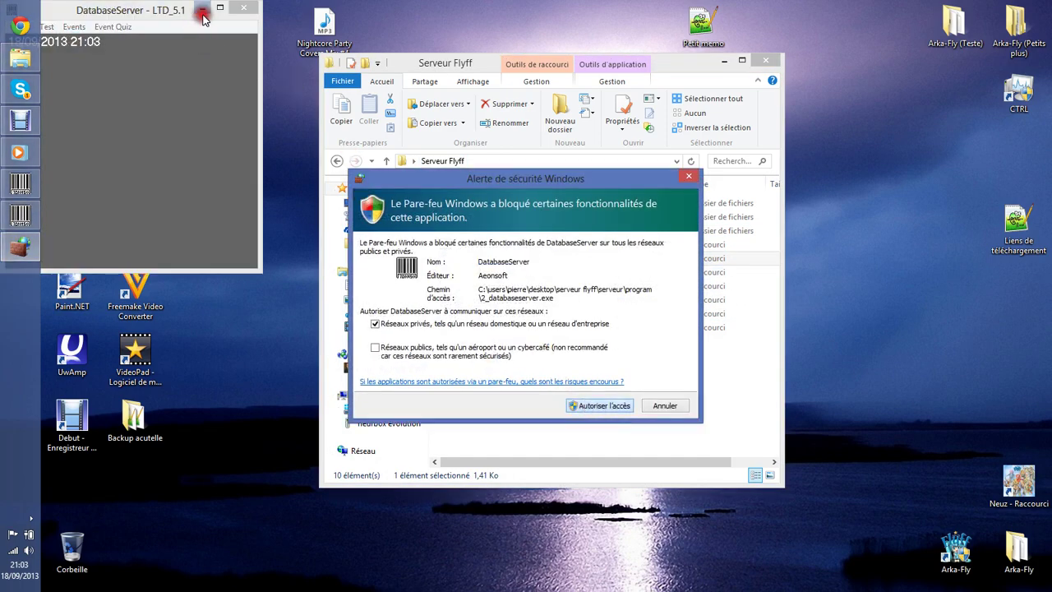
{"action": "left_click", "coordinate": [500, 272]}
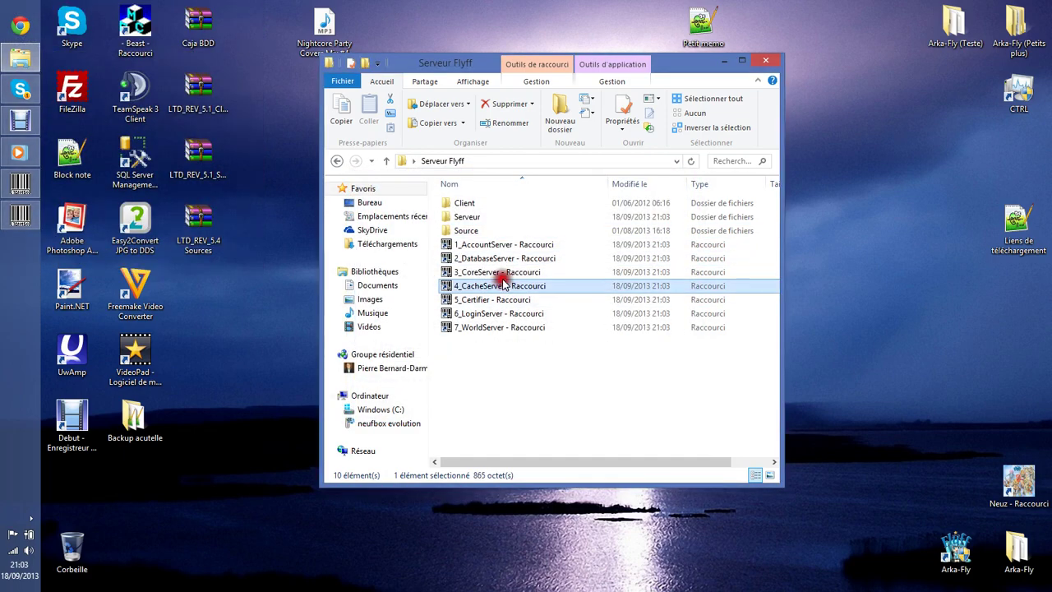
{"action": "double_click", "coordinate": [503, 275]}
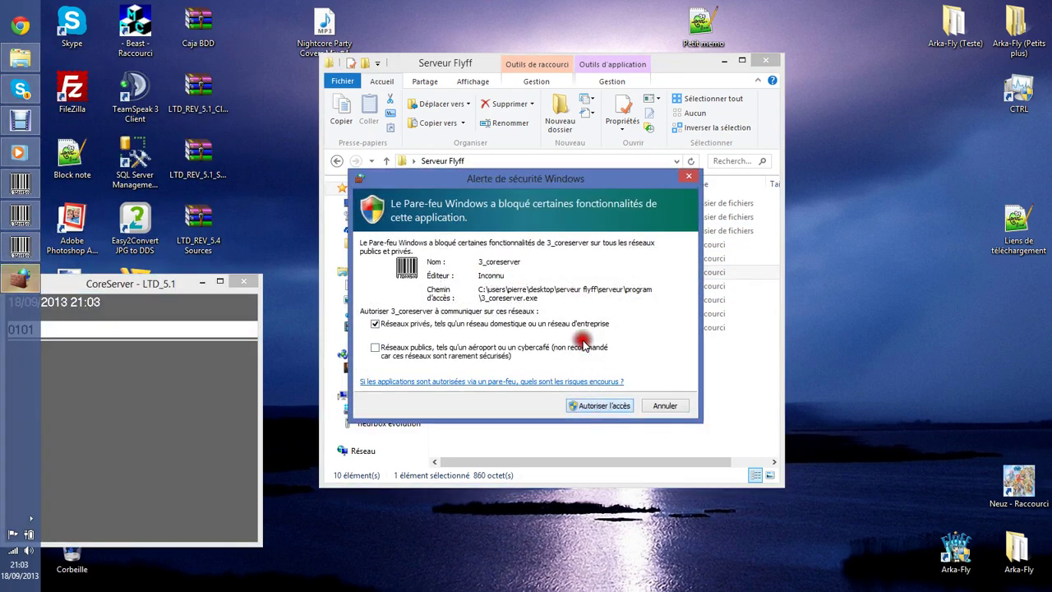
{"action": "left_click", "coordinate": [203, 281]}
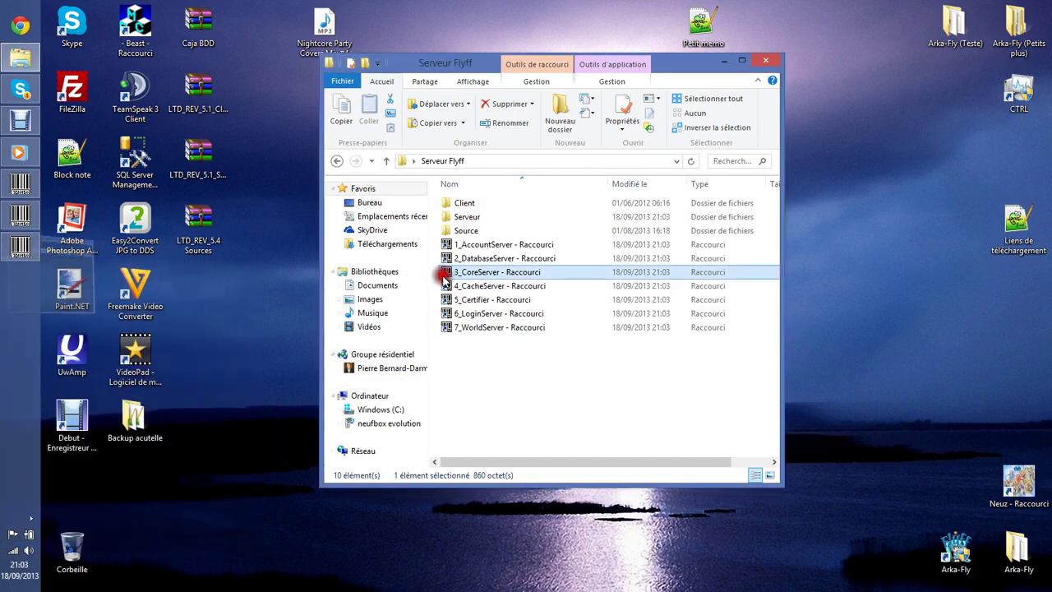
Launch CacheServer, Certifier, LoginServer and WorldServer, allowing each through the firewall.
{"action": "left_click", "coordinate": [462, 286]}
{"action": "double_click", "coordinate": [462, 285]}
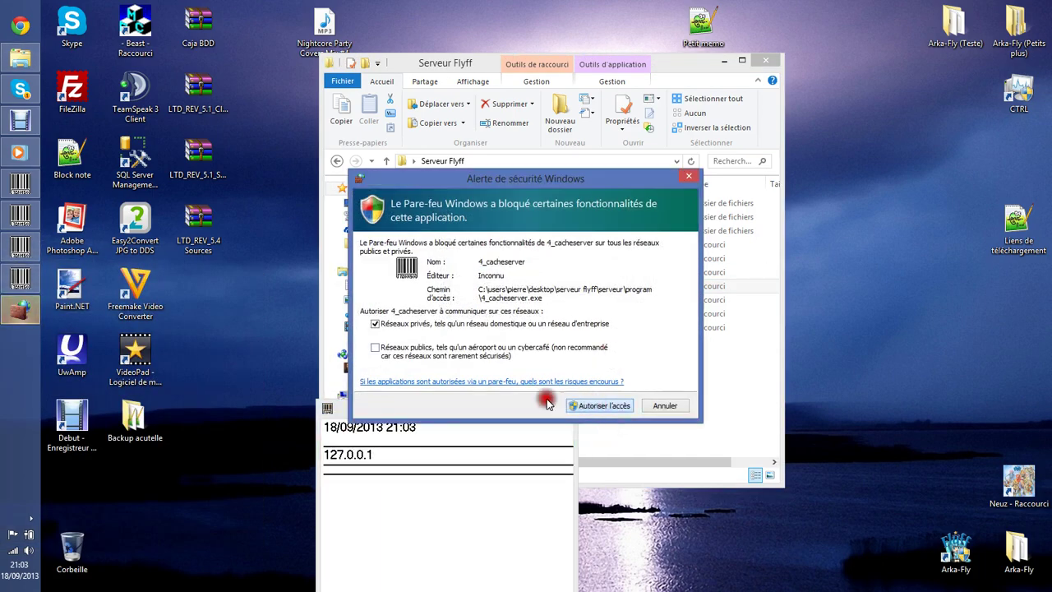
{"action": "left_click", "coordinate": [581, 405]}
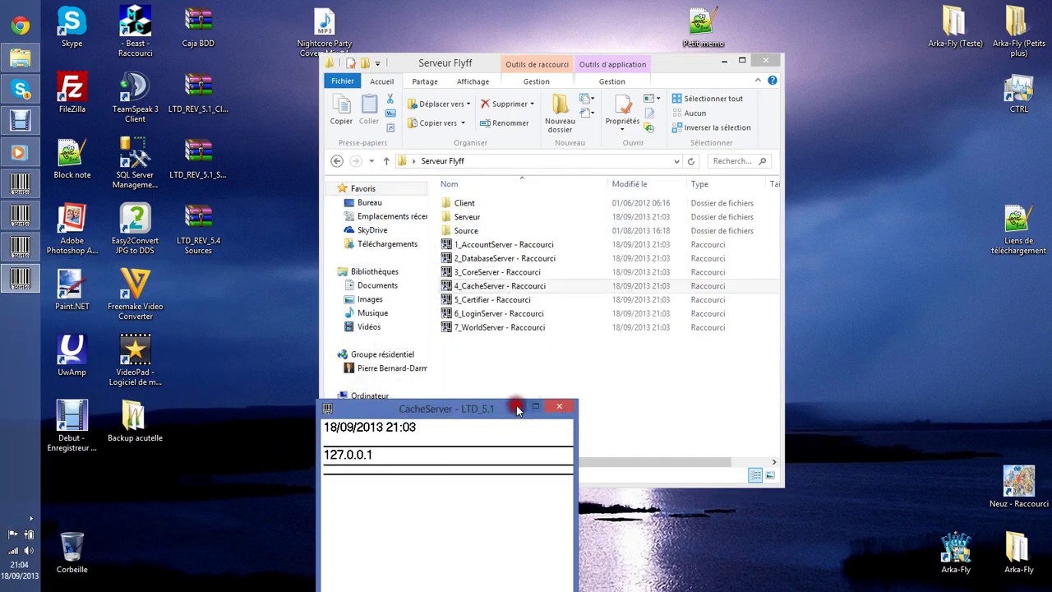
{"action": "left_click", "coordinate": [515, 406]}
{"action": "double_click", "coordinate": [491, 299]}
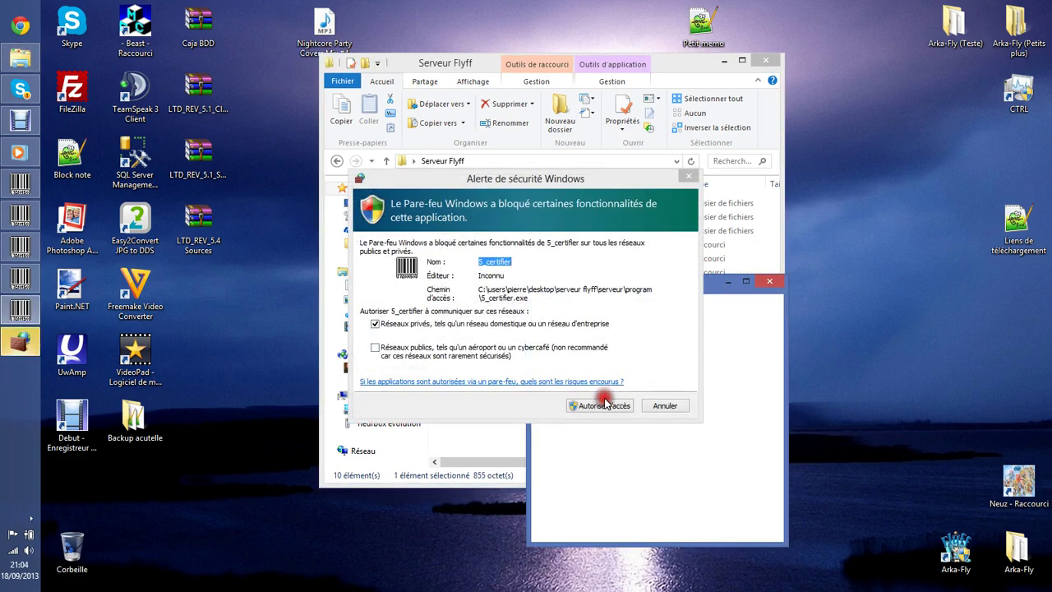
{"action": "left_click", "coordinate": [603, 405]}
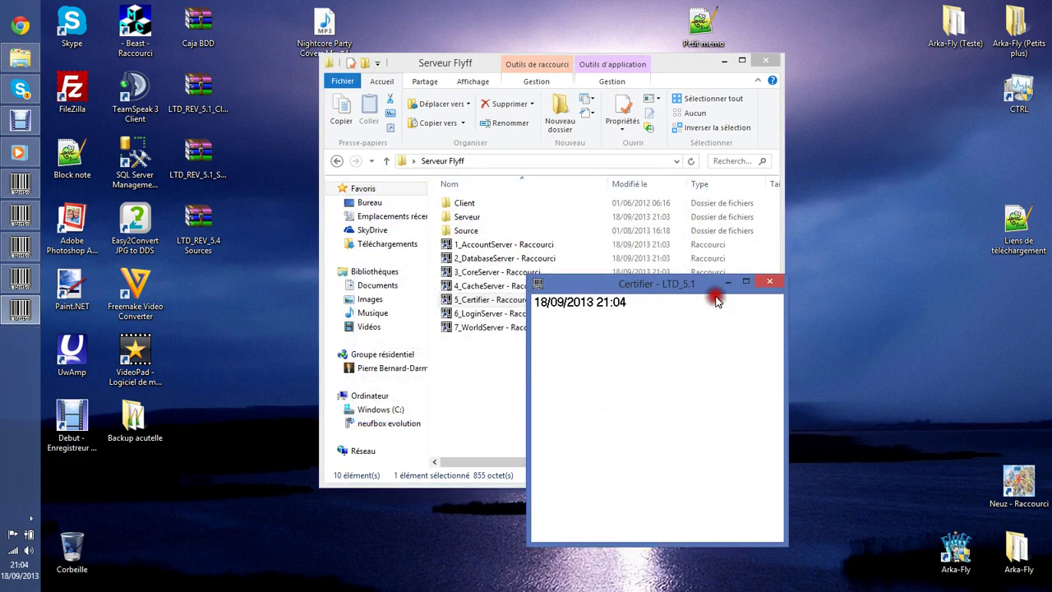
{"action": "left_click", "coordinate": [722, 281]}
{"action": "double_click", "coordinate": [524, 312]}
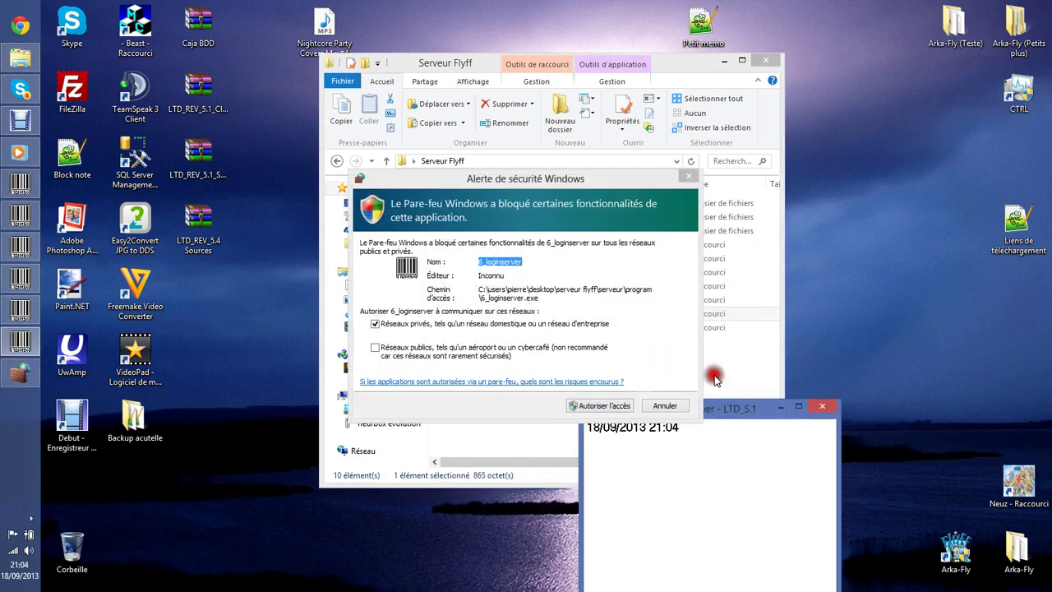
{"action": "left_click", "coordinate": [598, 406]}
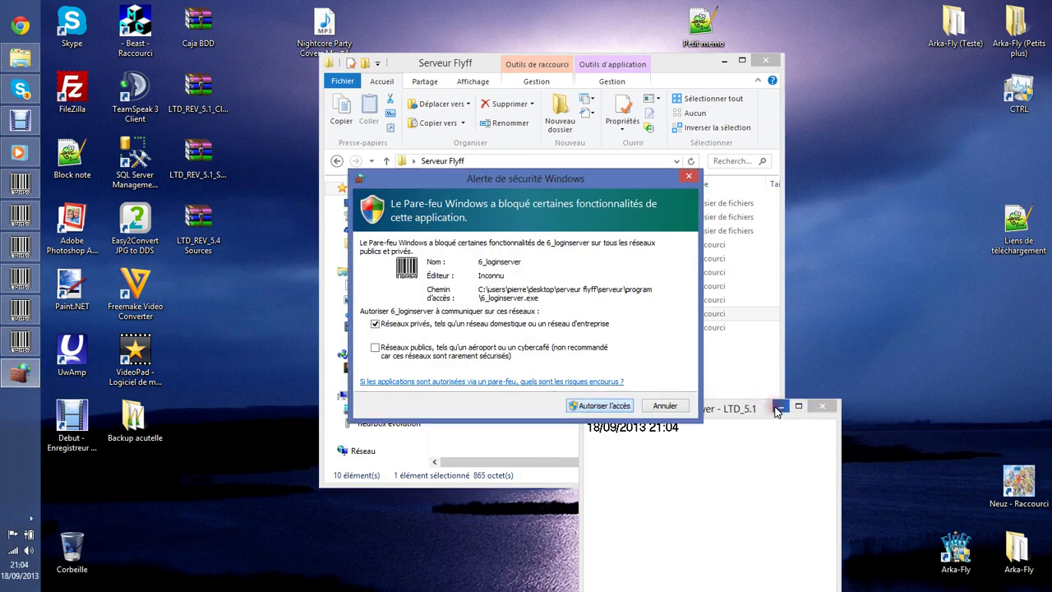
{"action": "left_click", "coordinate": [777, 411]}
{"action": "double_click", "coordinate": [535, 326]}
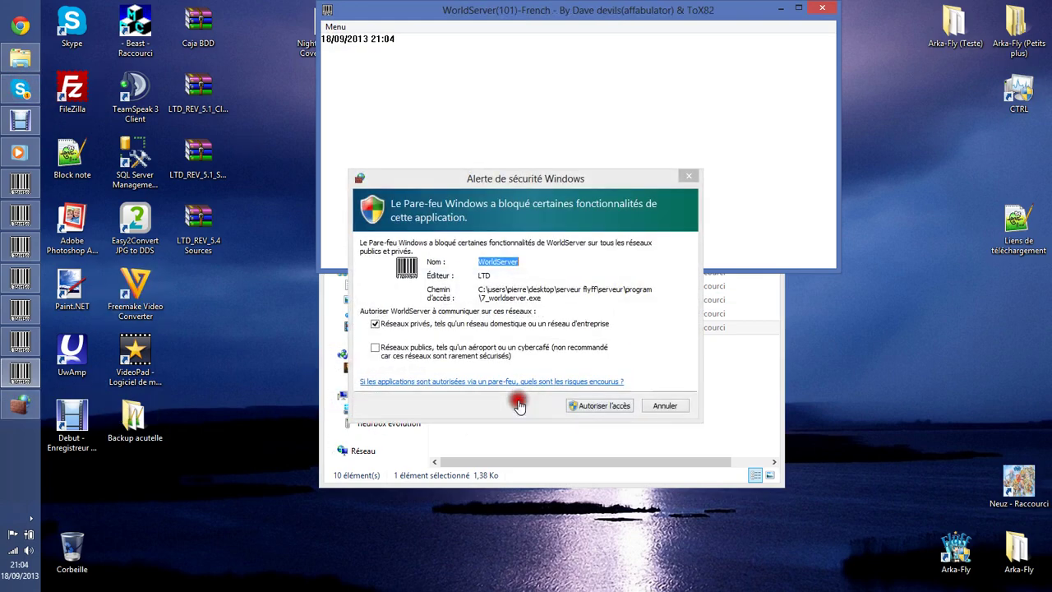
{"action": "left_click", "coordinate": [600, 406]}
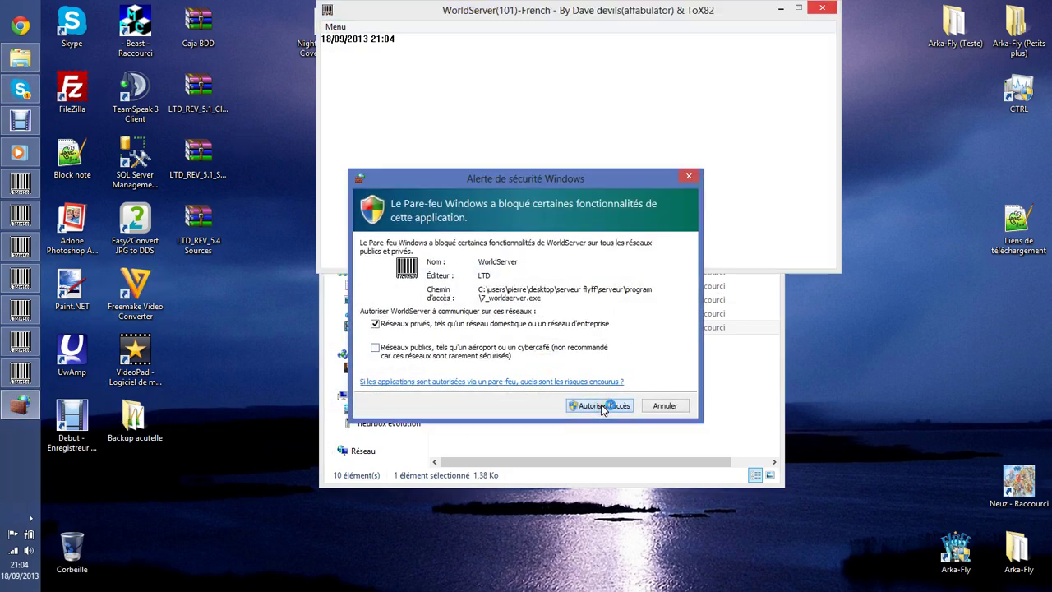
{"action": "left_click_drag", "start_coordinate": [450, 66], "coordinate": [430, 142]}
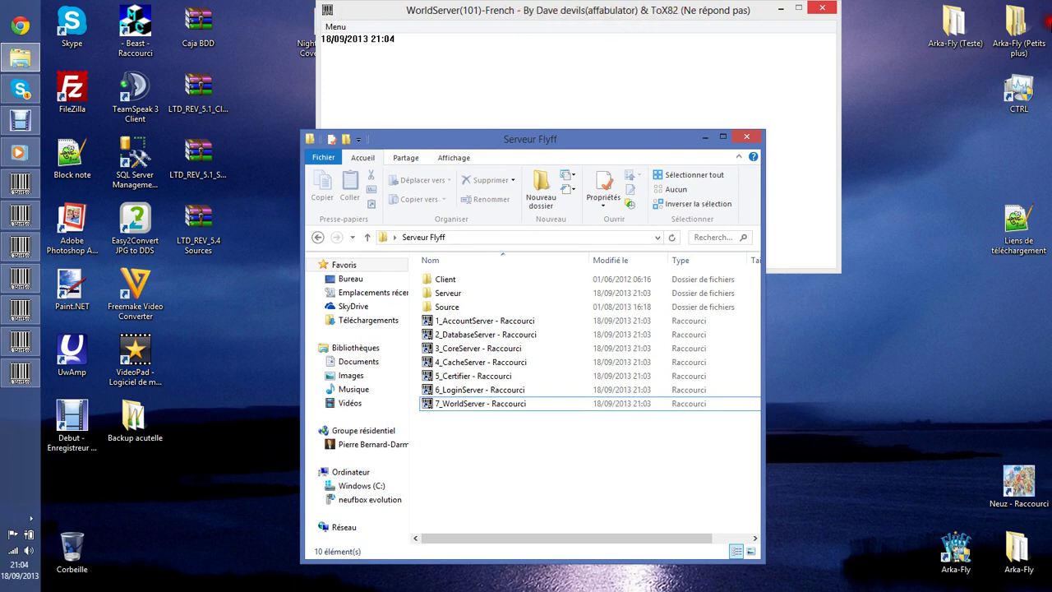
{"action": "double_click", "coordinate": [476, 279]}
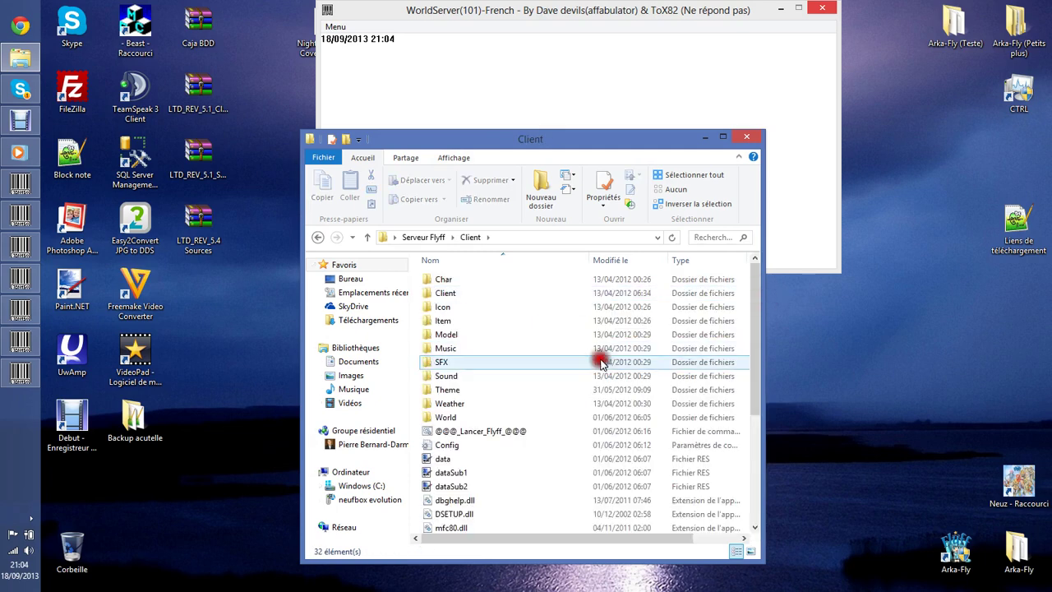
{"action": "scroll", "coordinate": [602, 363], "scroll_direction": "down", "scroll_amount": 5}
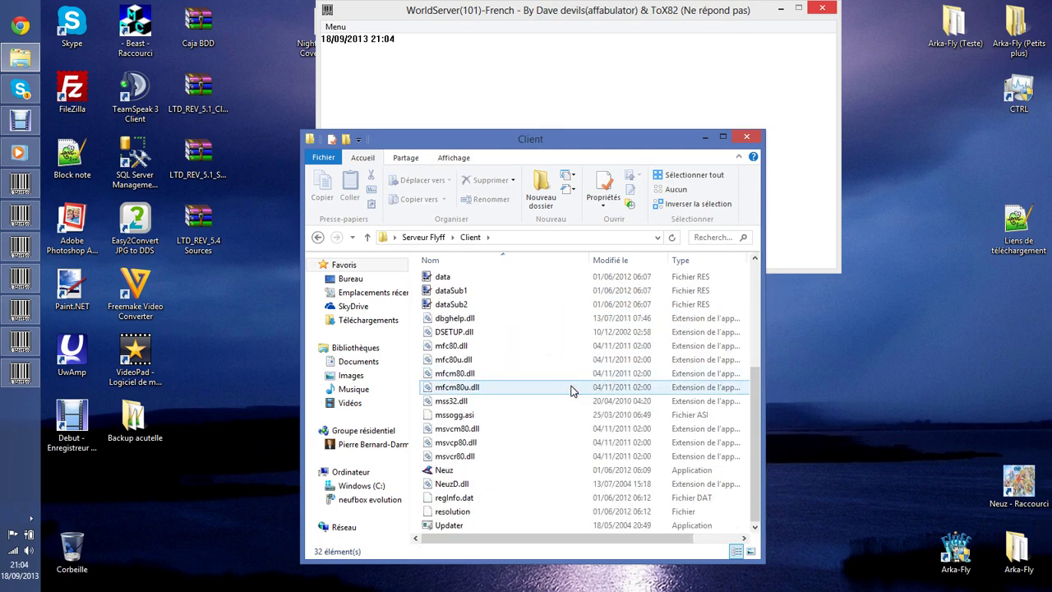
{"action": "scroll", "coordinate": [571, 390], "scroll_direction": "up", "scroll_amount": 5}
{"action": "left_click_drag", "start_coordinate": [503, 139], "coordinate": [488, 120]}
{"action": "scroll", "coordinate": [535, 430], "scroll_direction": "down", "scroll_amount": 5}
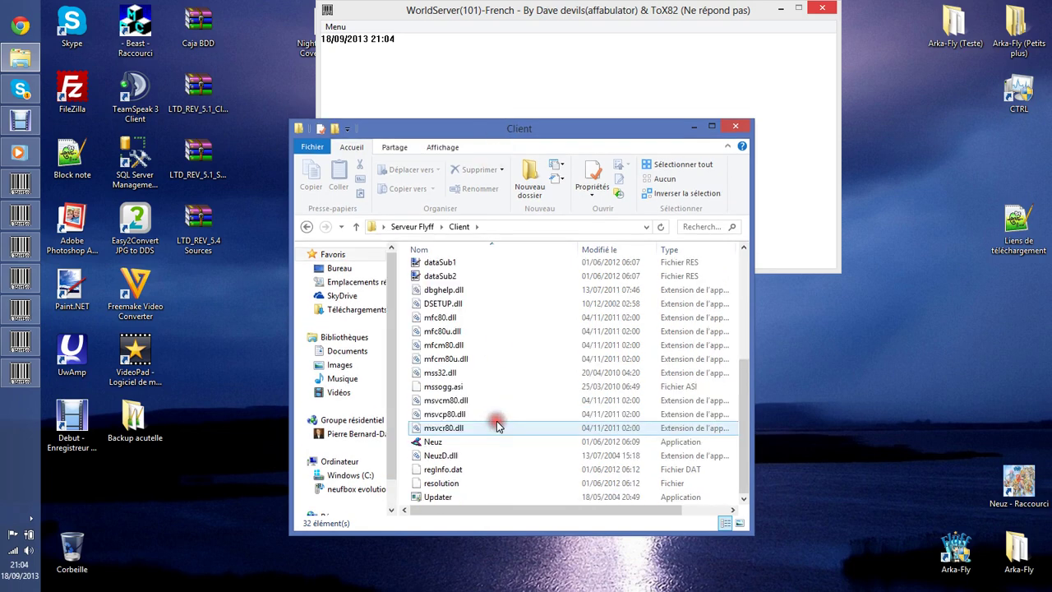
{"action": "scroll", "coordinate": [535, 375], "scroll_direction": "up", "scroll_amount": 5}
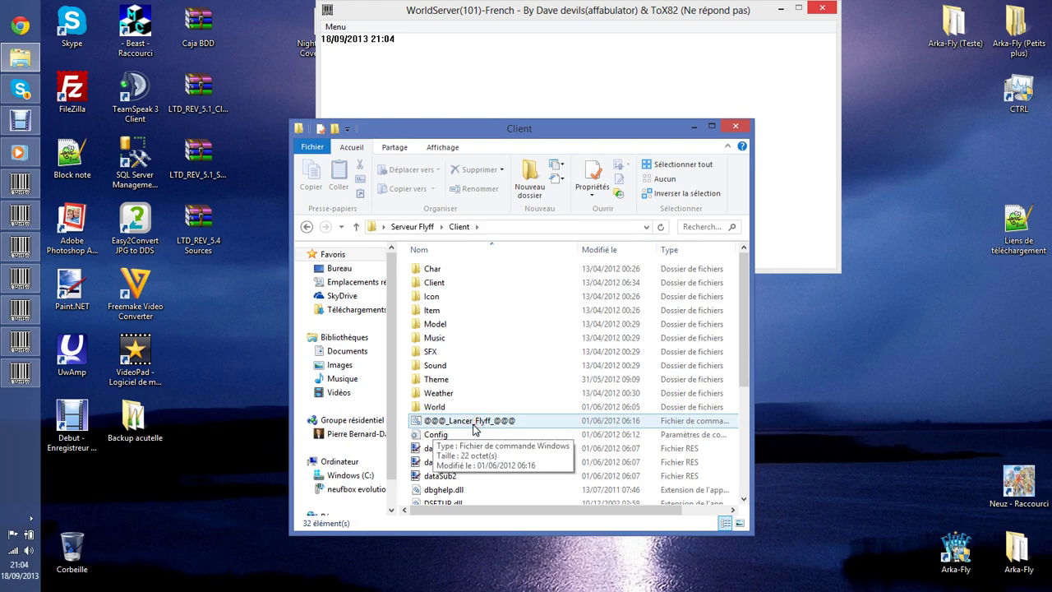
{"action": "double_click", "coordinate": [474, 422]}
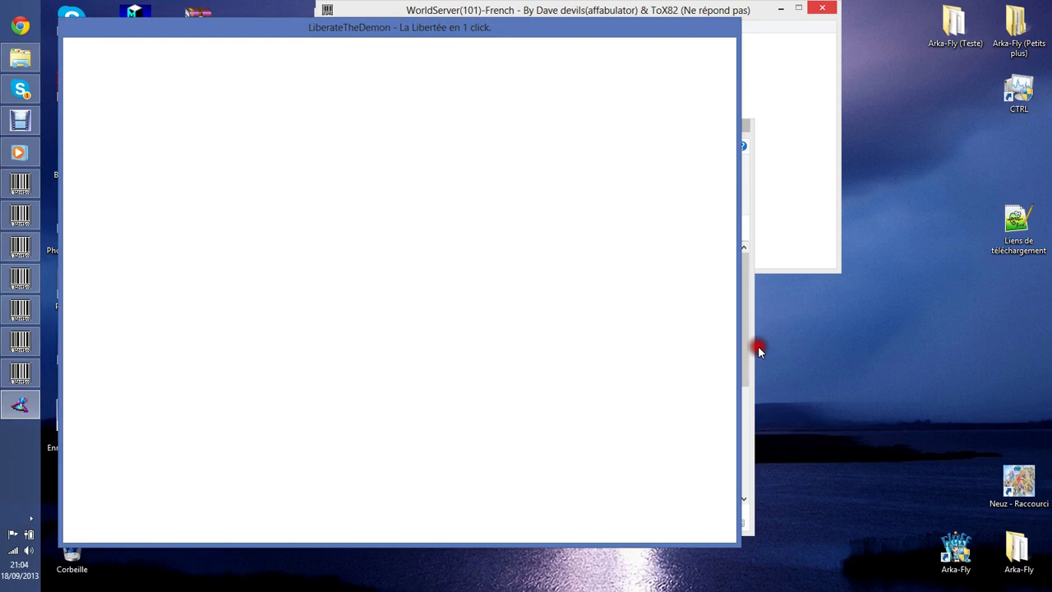
Arrange the Client folder and LiberateTheDemon windows side by side, then return to Serveur Flyff.
{"action": "left_click", "coordinate": [747, 351]}
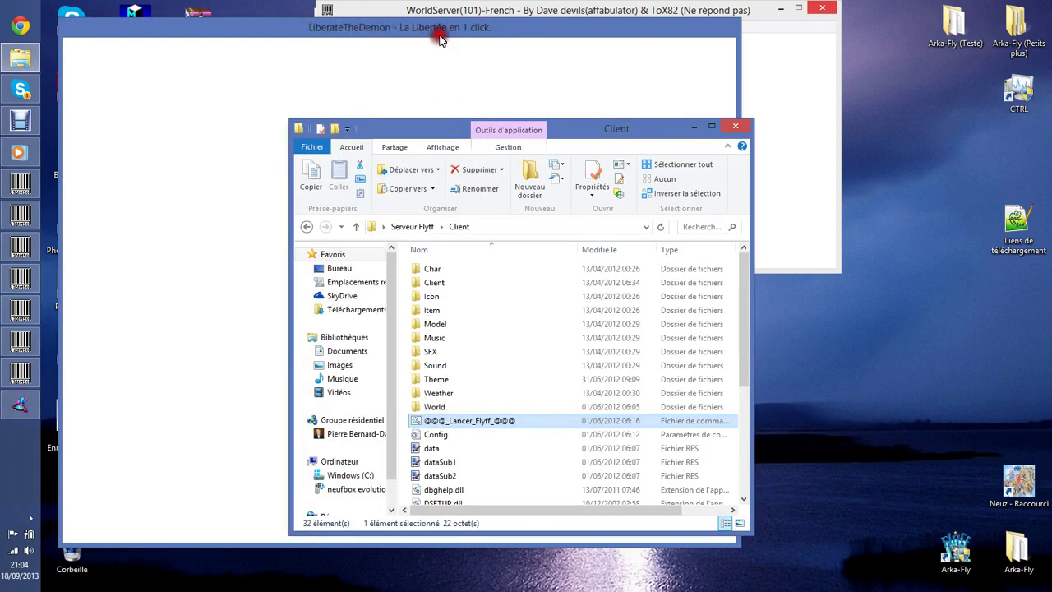
{"action": "left_click_drag", "start_coordinate": [592, 123], "coordinate": [794, 133]}
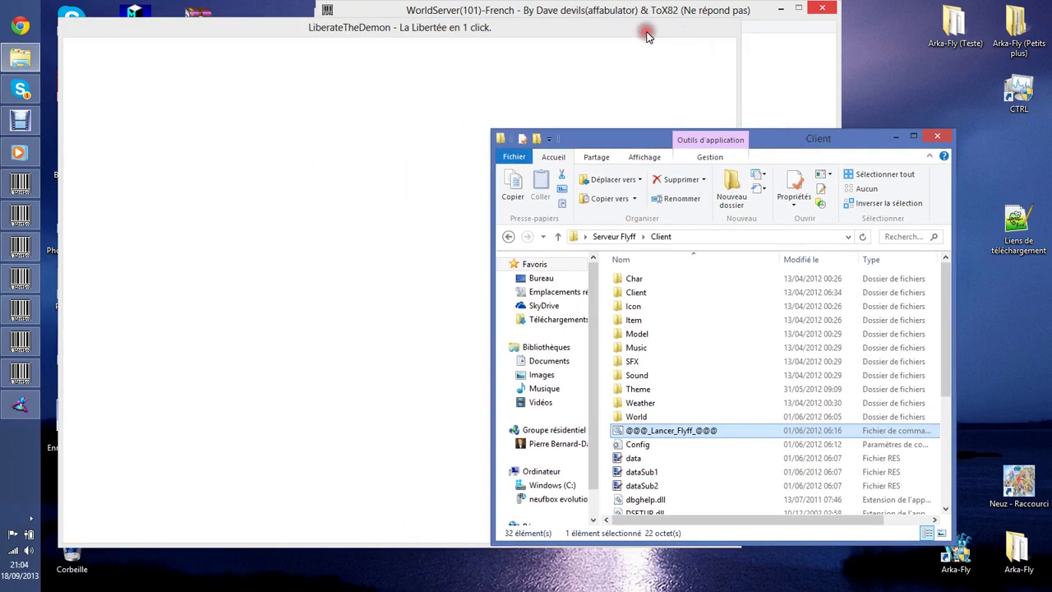
{"action": "left_click_drag", "start_coordinate": [646, 32], "coordinate": [789, 143]}
{"action": "left_click", "coordinate": [791, 144]}
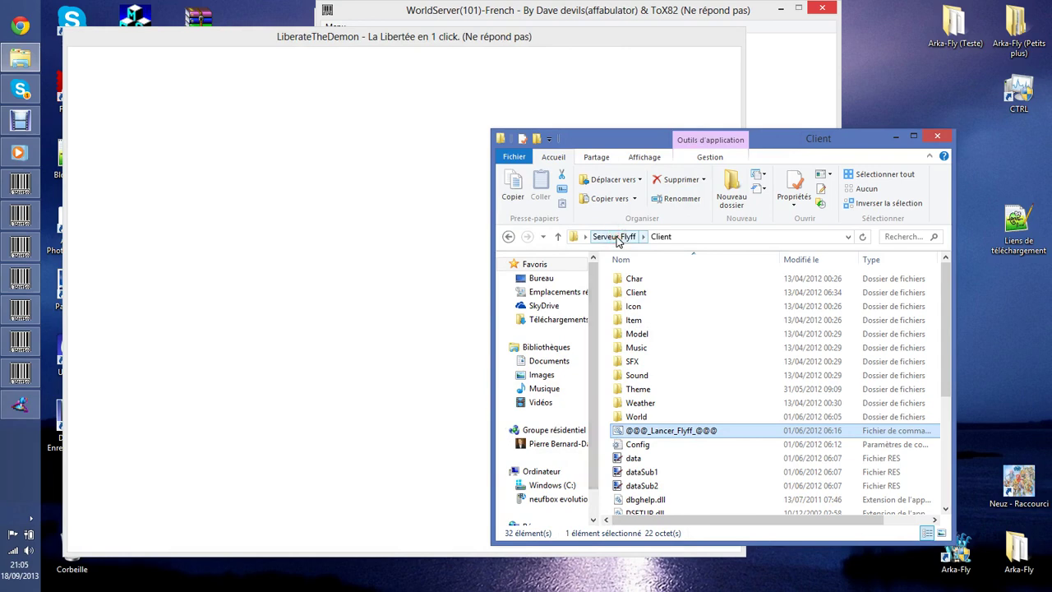
{"action": "left_click", "coordinate": [615, 236]}
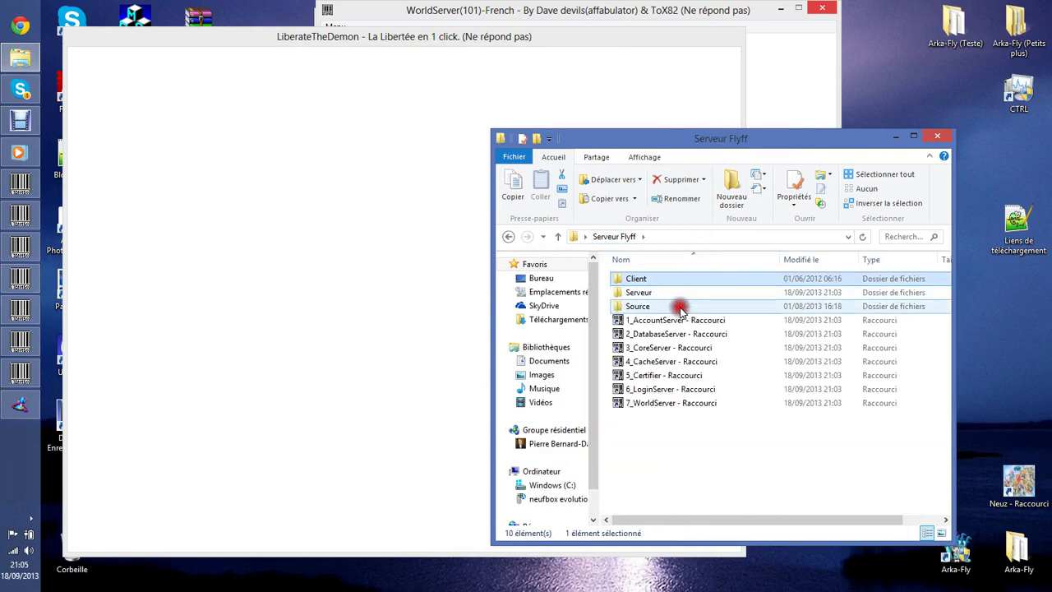
{"action": "double_click", "coordinate": [679, 310]}
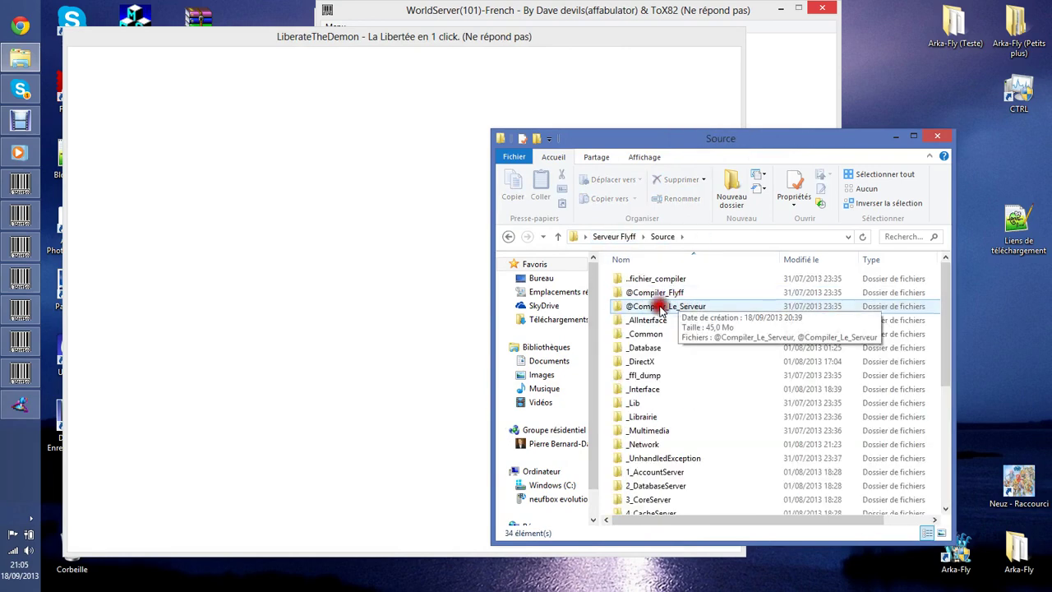
{"action": "double_click", "coordinate": [663, 304]}
{"action": "left_click", "coordinate": [665, 294]}
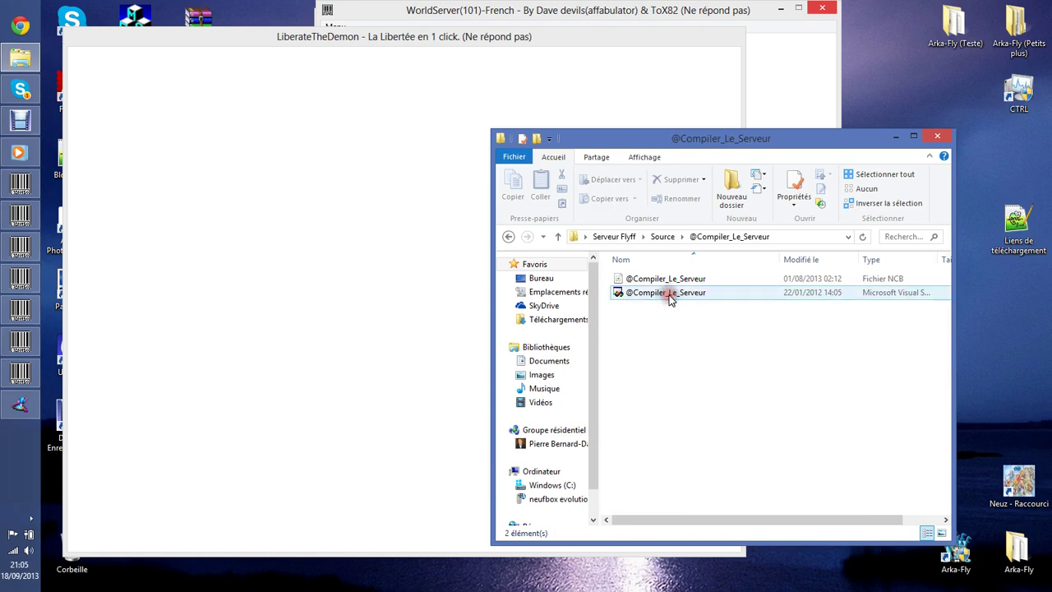
{"action": "left_click_drag", "start_coordinate": [953, 312], "coordinate": [976, 316]}
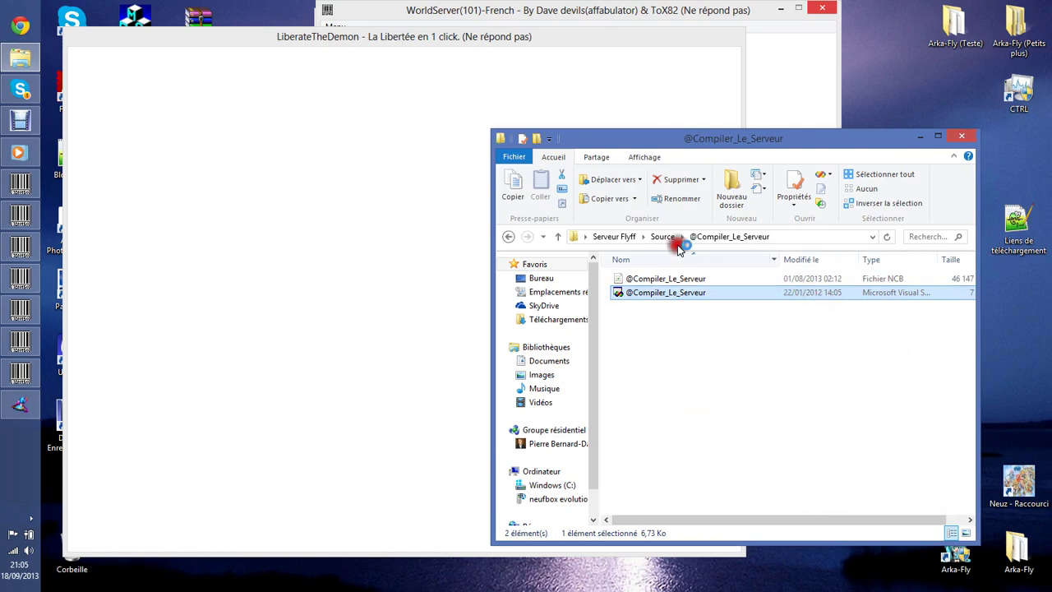
{"action": "double_click", "coordinate": [681, 293]}
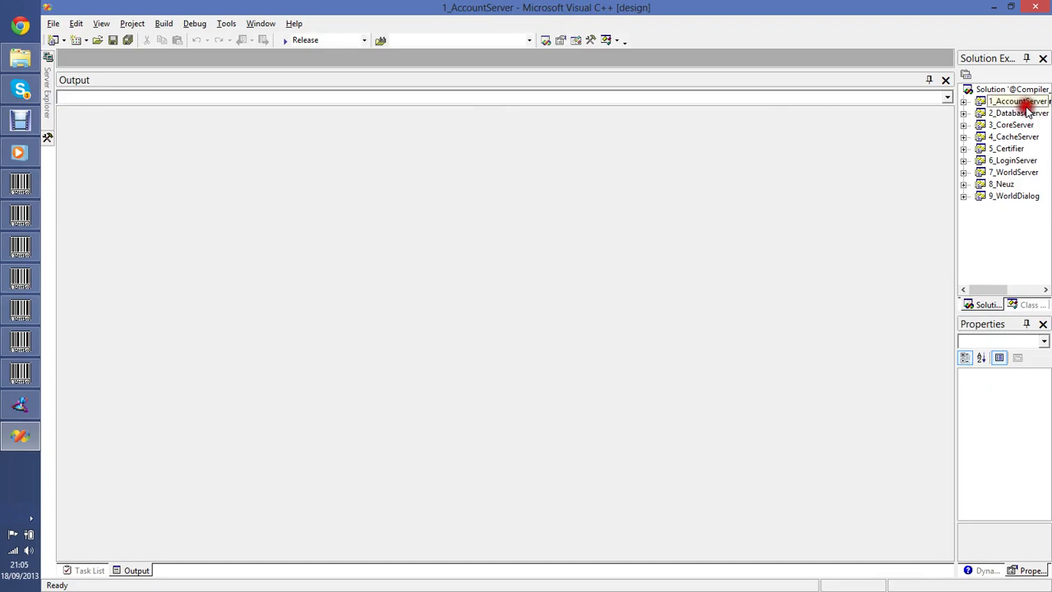
Dismiss the solution's build menu without building, close Visual C++, and bring the WorldServer console forward.
{"action": "right_click", "coordinate": [997, 90]}
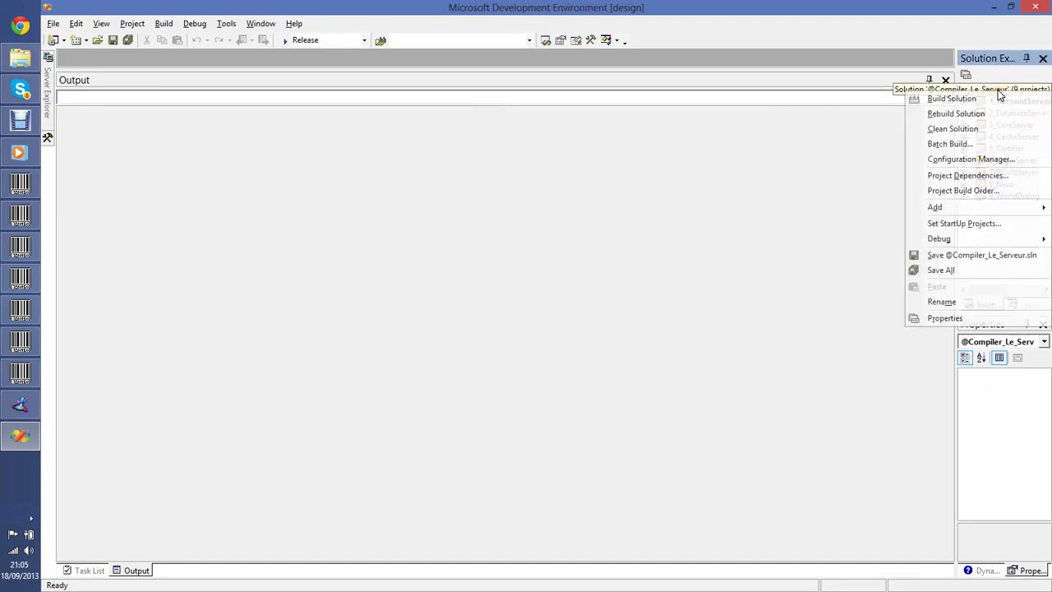
{"action": "left_click", "coordinate": [983, 114]}
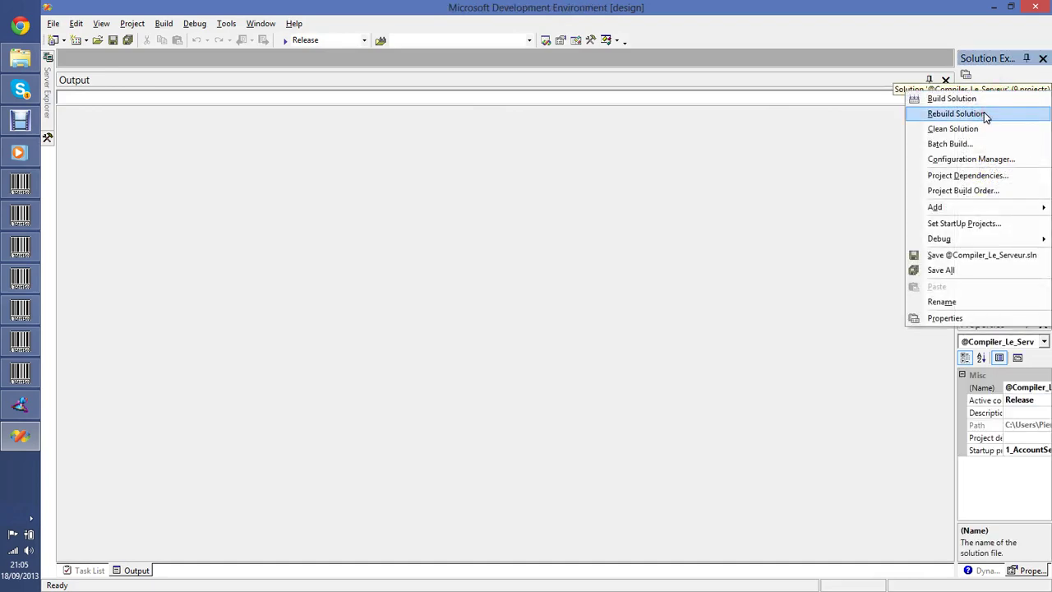
{"action": "left_click", "coordinate": [726, 210]}
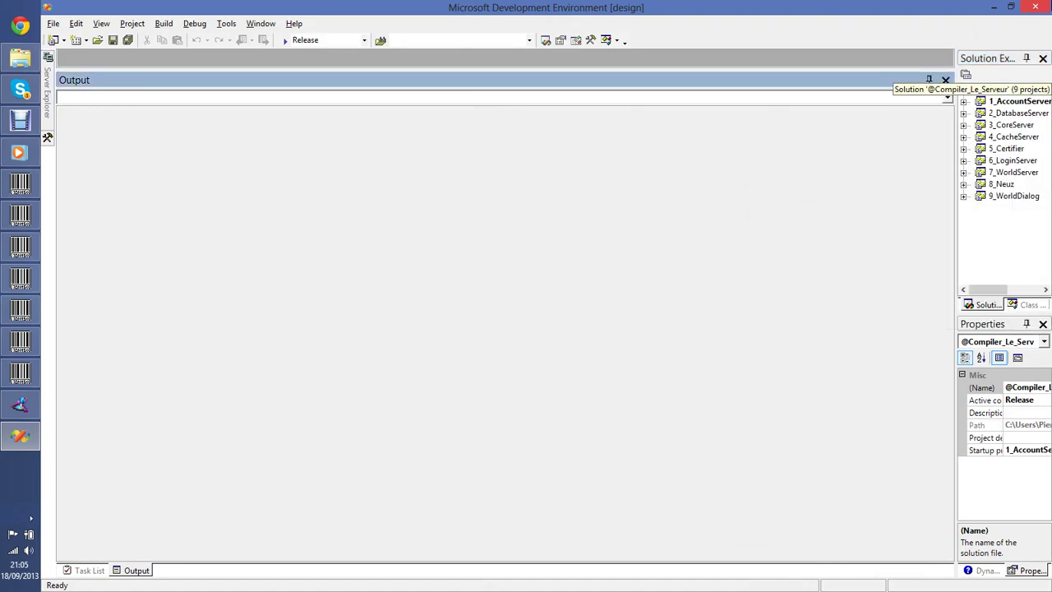
{"action": "left_click", "coordinate": [742, 223]}
{"action": "left_click", "coordinate": [1035, 6]}
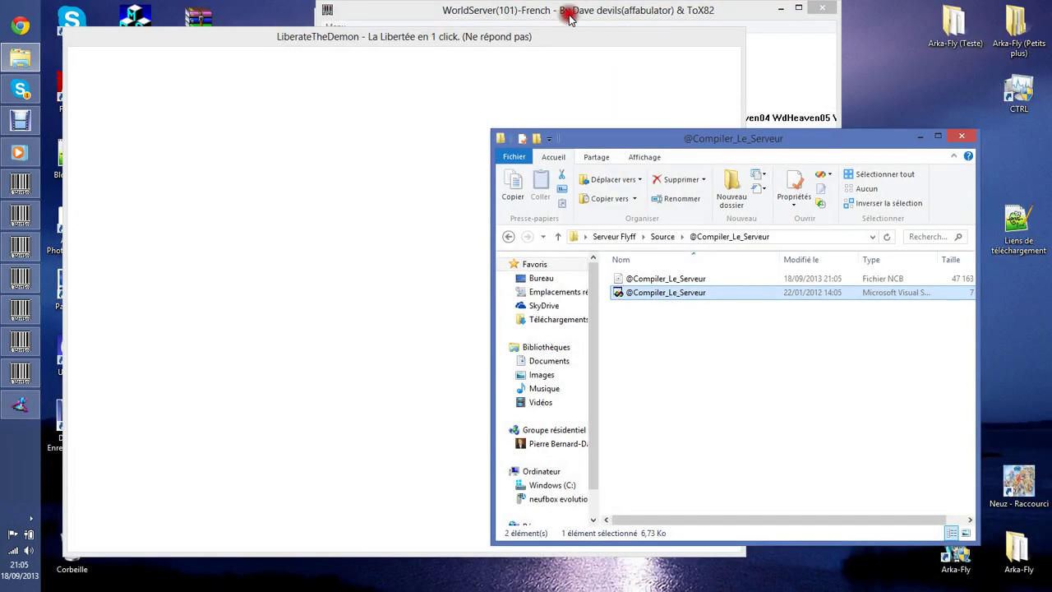
{"action": "left_click", "coordinate": [602, 18]}
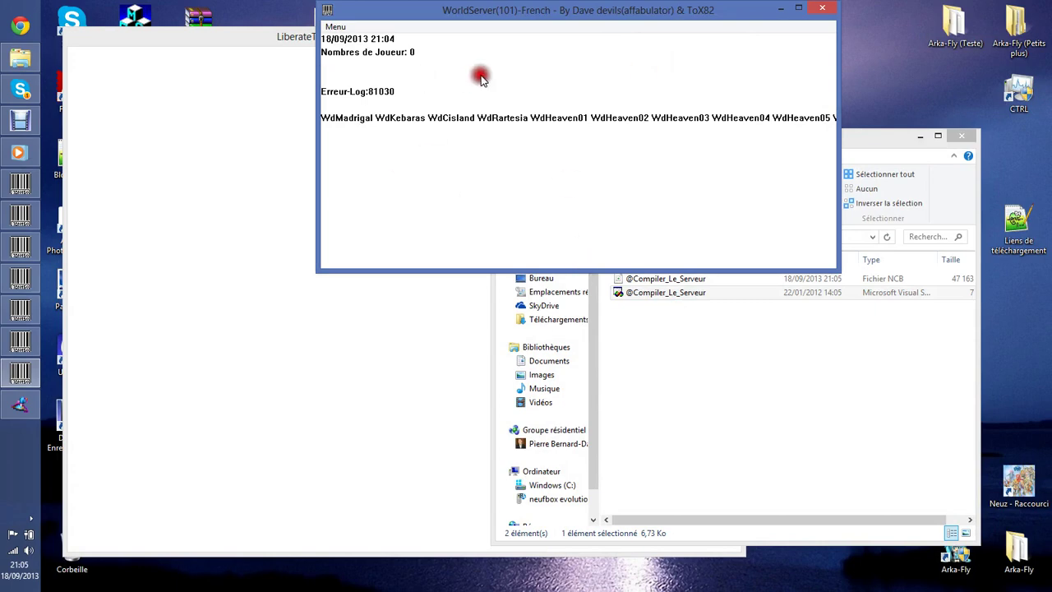
Minimise the WorldServer console, tick Sauvegarder on the LiberateTheDemon login screen, and reposition the game window.
{"action": "left_click", "coordinate": [255, 44]}
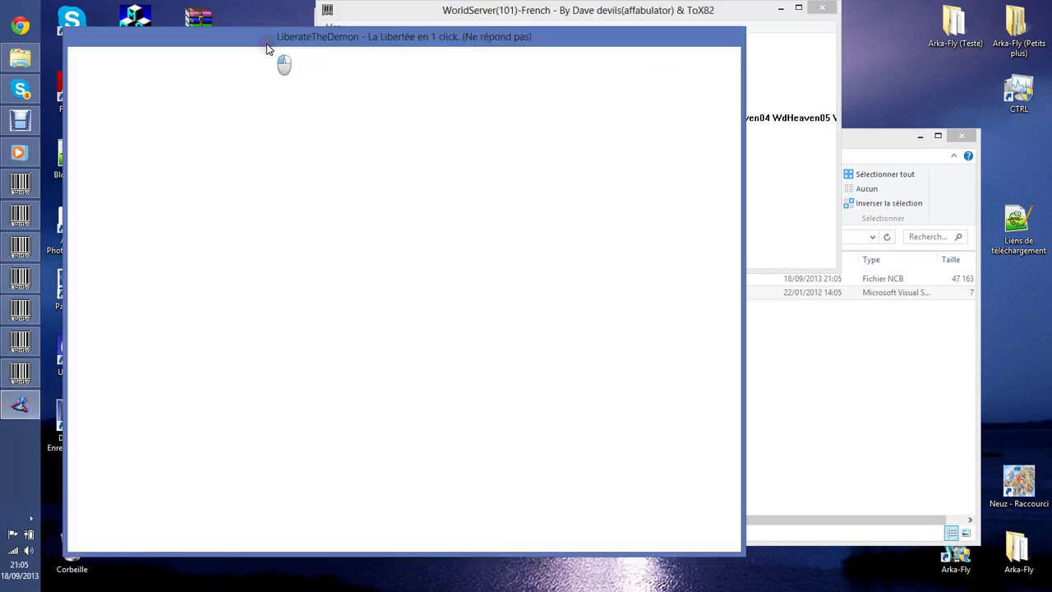
{"action": "left_click", "coordinate": [661, 24]}
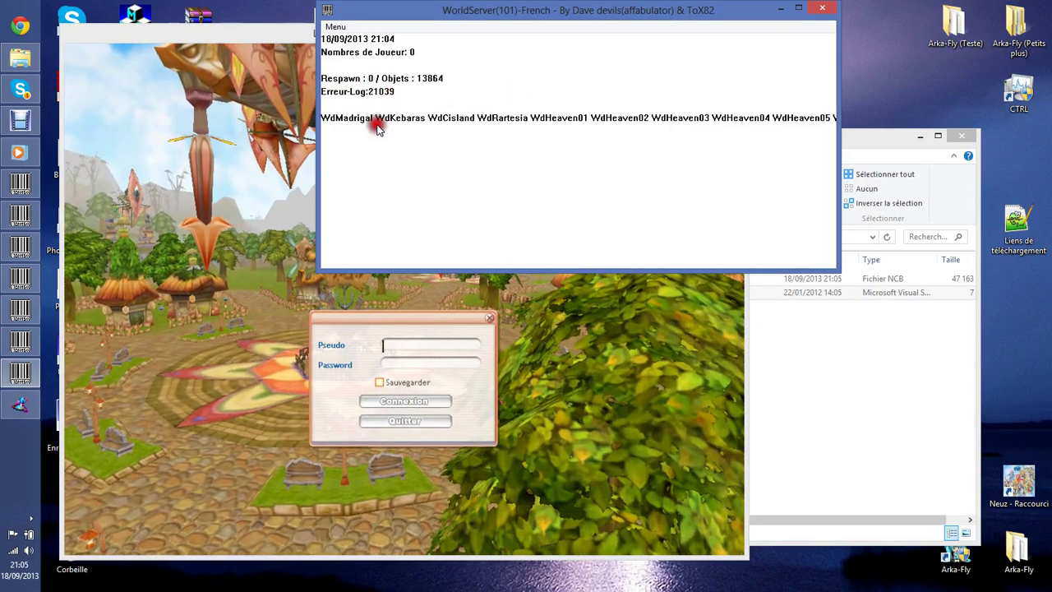
{"action": "left_click", "coordinate": [780, 10]}
{"action": "left_click", "coordinate": [420, 387]}
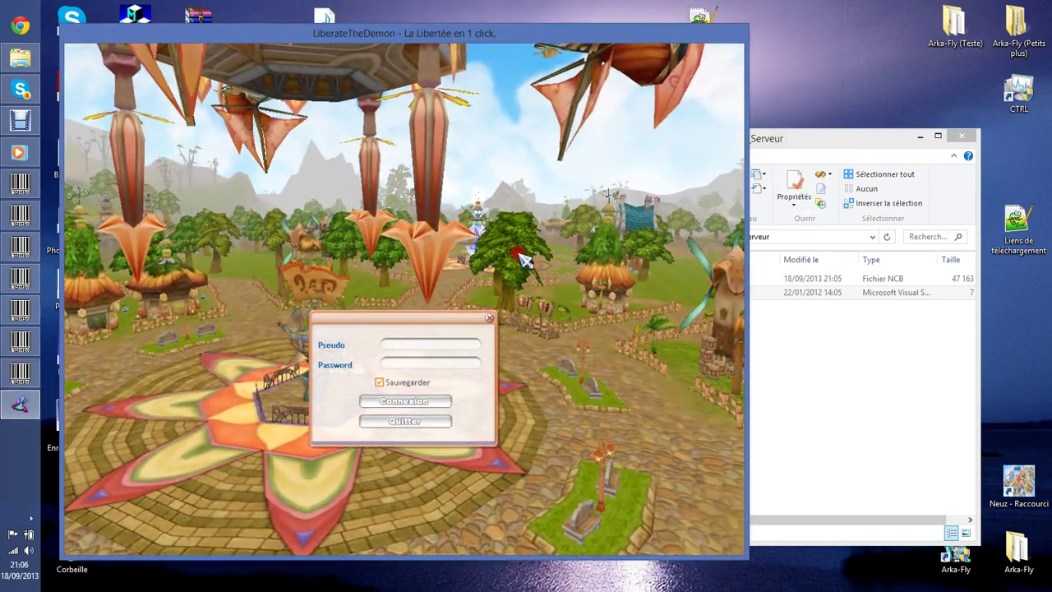
{"action": "left_click_drag", "start_coordinate": [432, 40], "coordinate": [528, 25]}
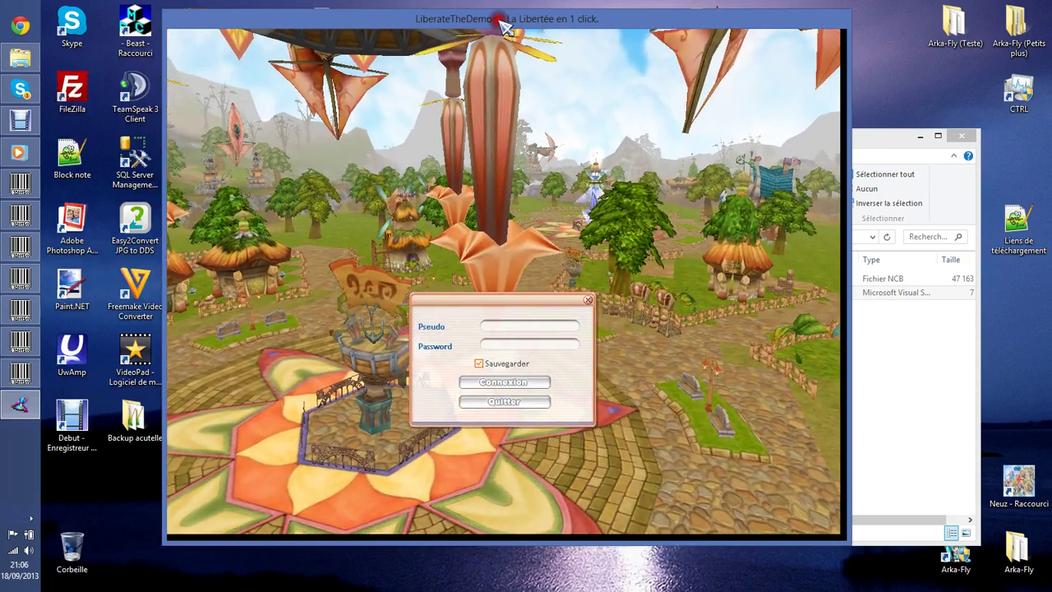
{"action": "left_click_drag", "start_coordinate": [378, 28], "coordinate": [493, 43]}
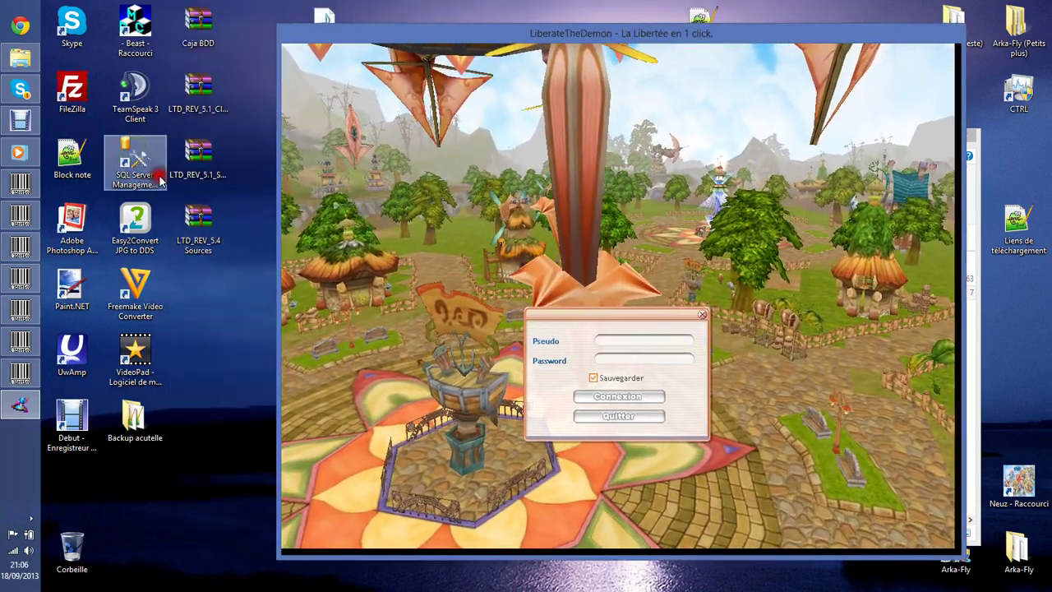
{"action": "left_click", "coordinate": [158, 170]}
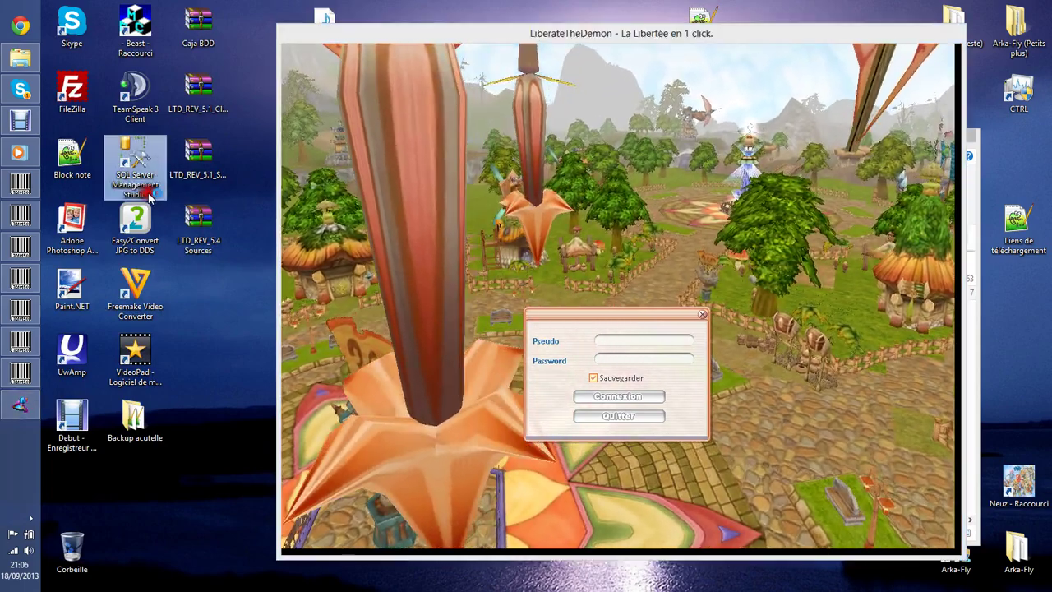
Connect to SQLEXPRESS and open Exécuter la procédure for ACCOUNT_DBF's usp_CreateNewAccount.
{"action": "double_click", "coordinate": [149, 196]}
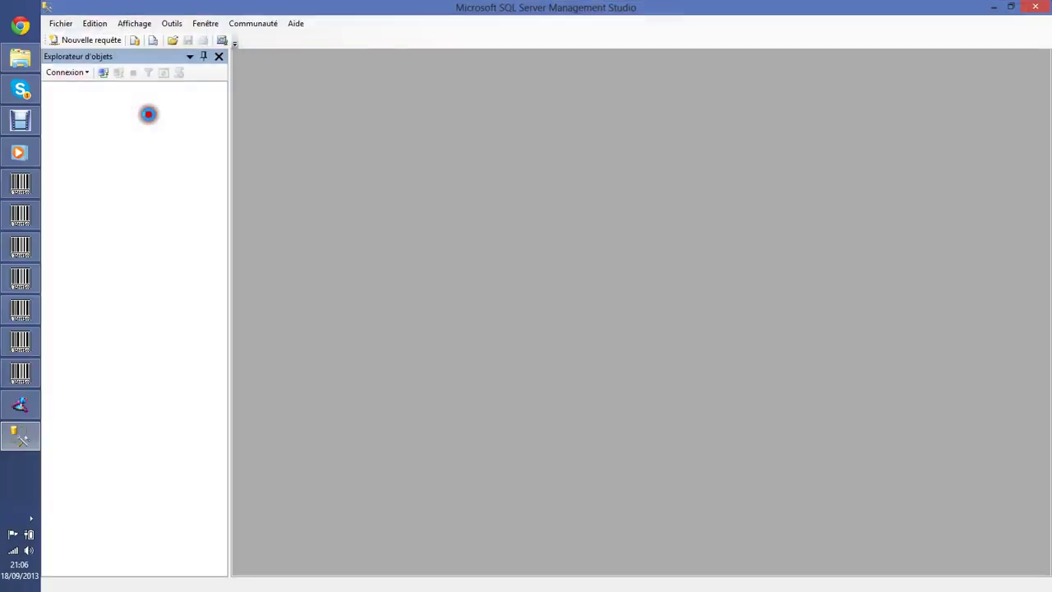
{"action": "left_click", "coordinate": [477, 324]}
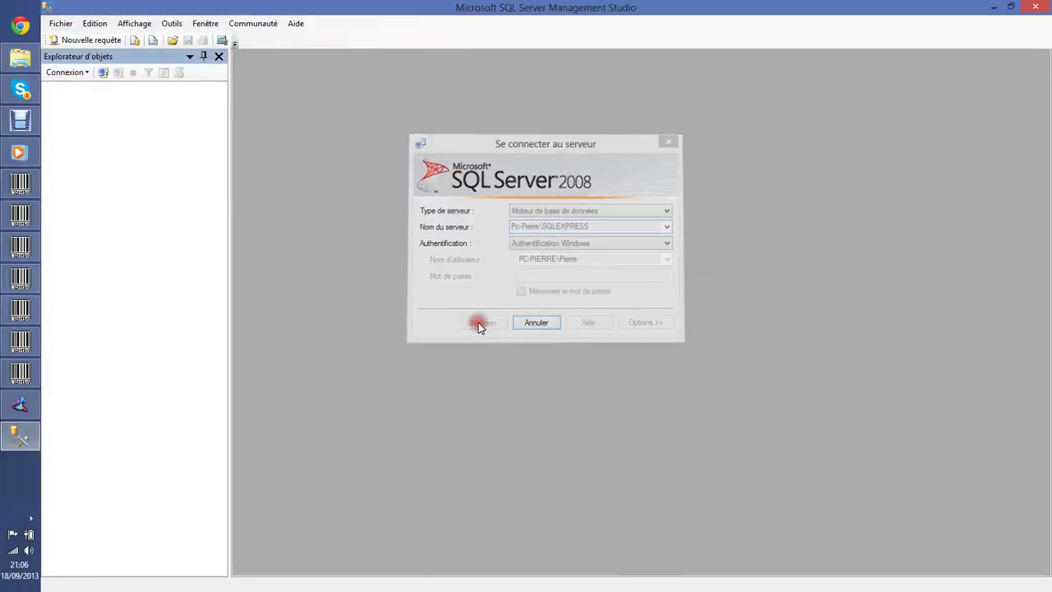
{"action": "left_click", "coordinate": [62, 100]}
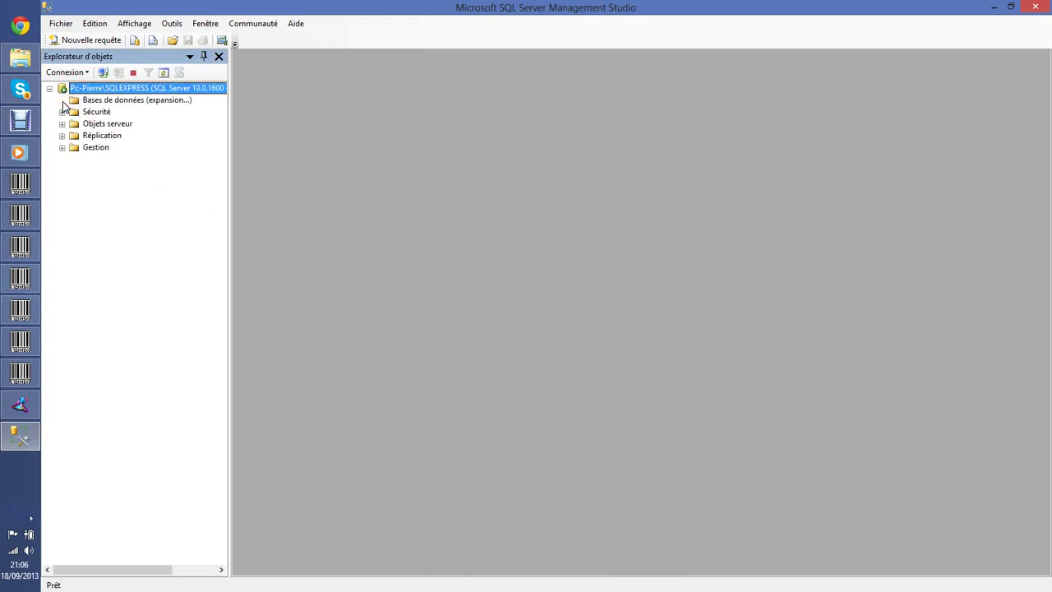
{"action": "left_click", "coordinate": [74, 142]}
{"action": "left_click", "coordinate": [75, 124]}
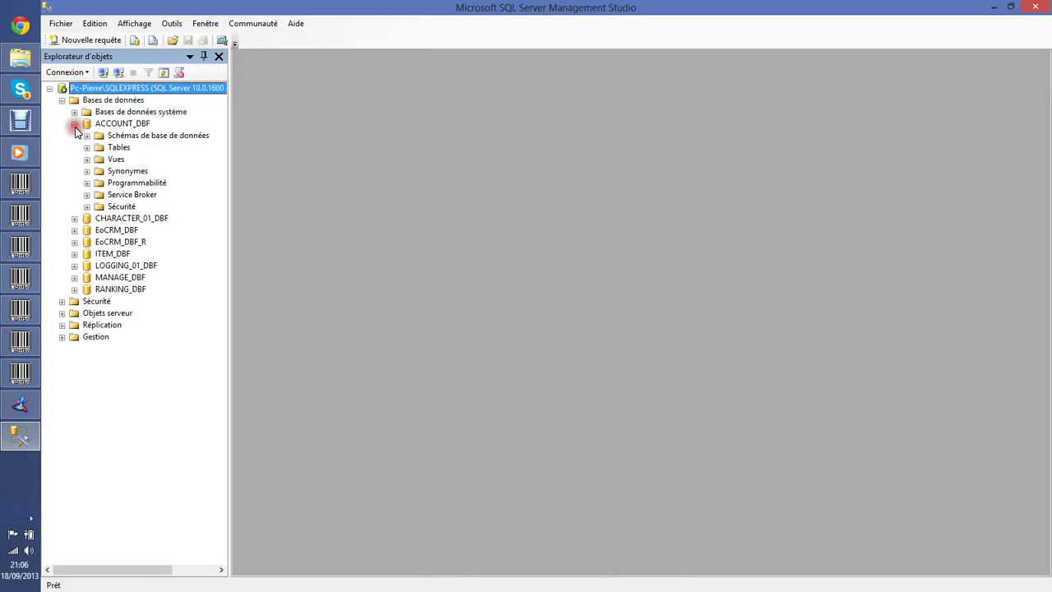
{"action": "left_click", "coordinate": [100, 169]}
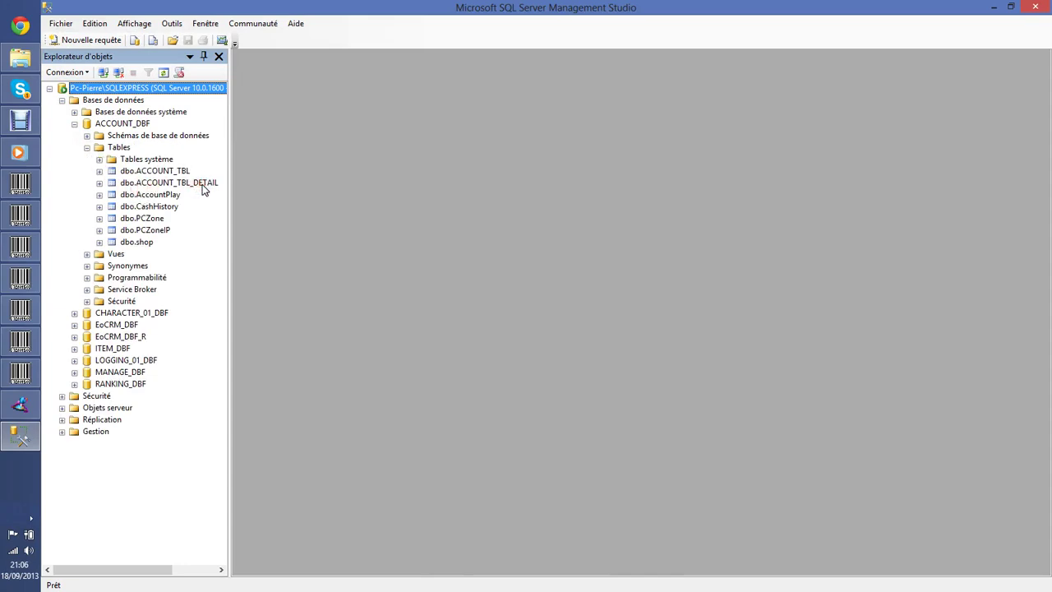
{"action": "left_click", "coordinate": [87, 148]}
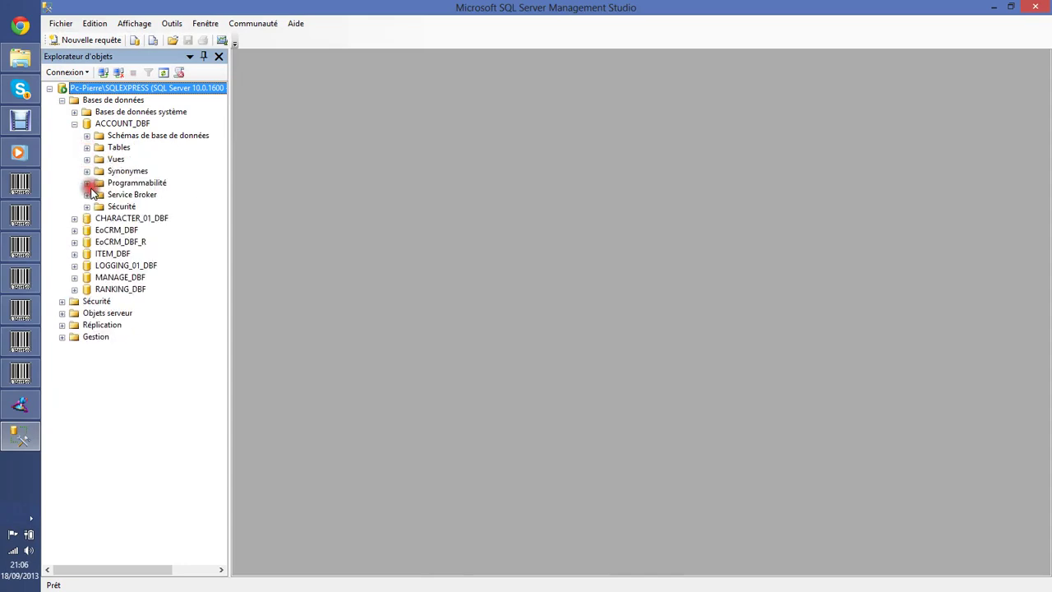
{"action": "left_click", "coordinate": [87, 184]}
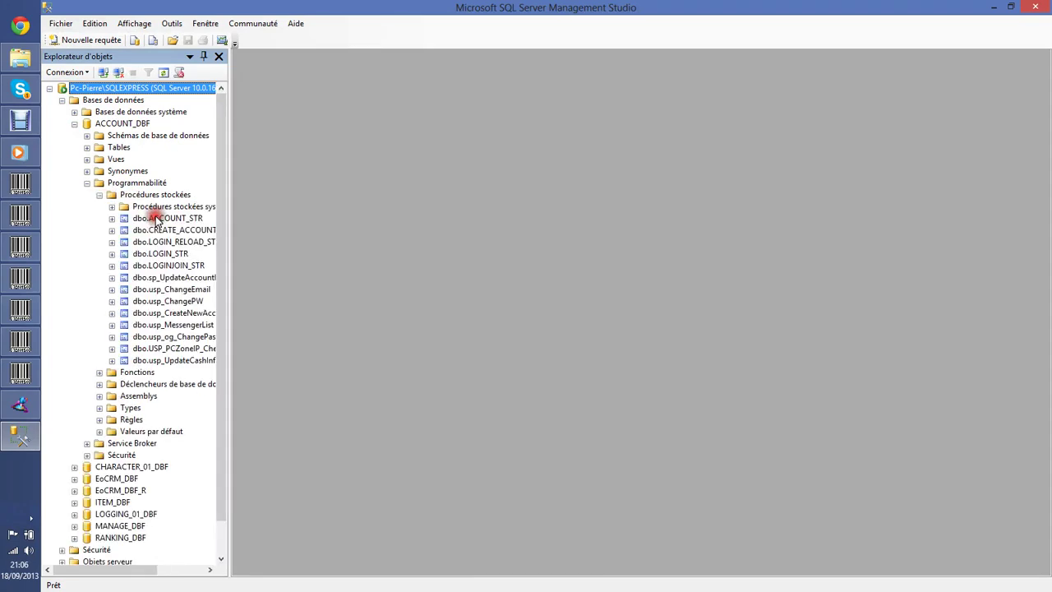
{"action": "right_click", "coordinate": [199, 313]}
{"action": "left_click", "coordinate": [254, 348]}
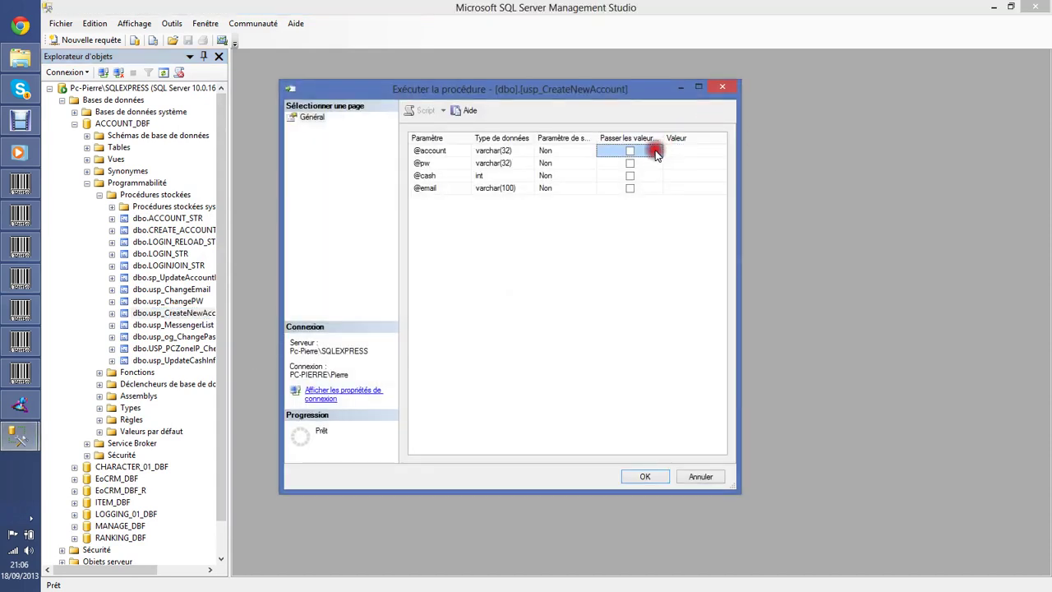
{"action": "left_click", "coordinate": [675, 156]}
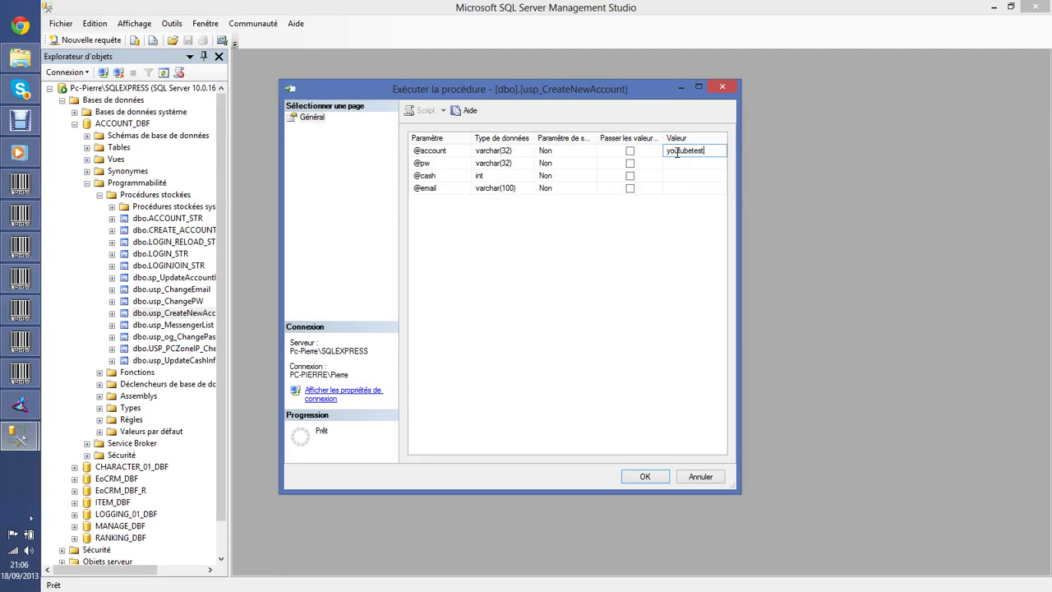
{"action": "left_click", "coordinate": [717, 159]}
{"action": "left_click", "coordinate": [690, 167]}
{"action": "left_click", "coordinate": [688, 175]}
{"action": "left_click", "coordinate": [18, 25]}
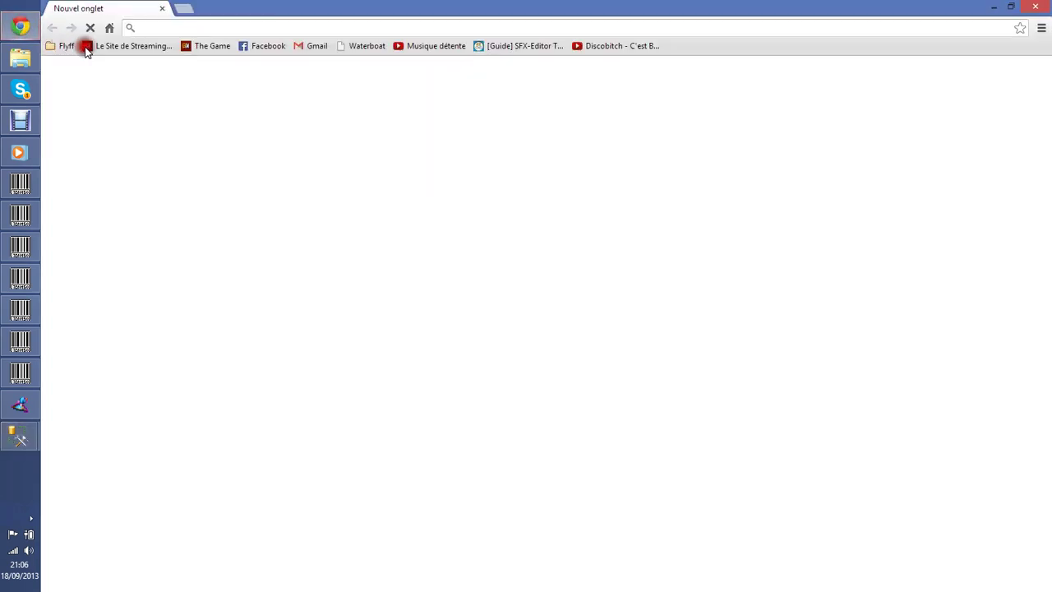
{"action": "left_click", "coordinate": [66, 45]}
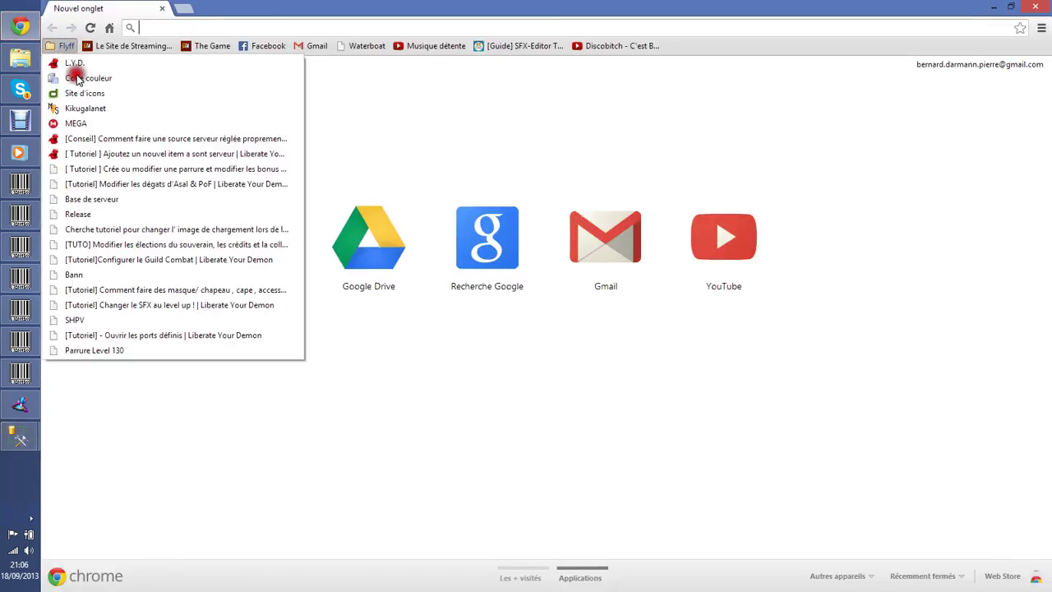
Generate an MD5 hash of the test account's password on the md5.php page.
{"action": "left_click", "coordinate": [86, 108]}
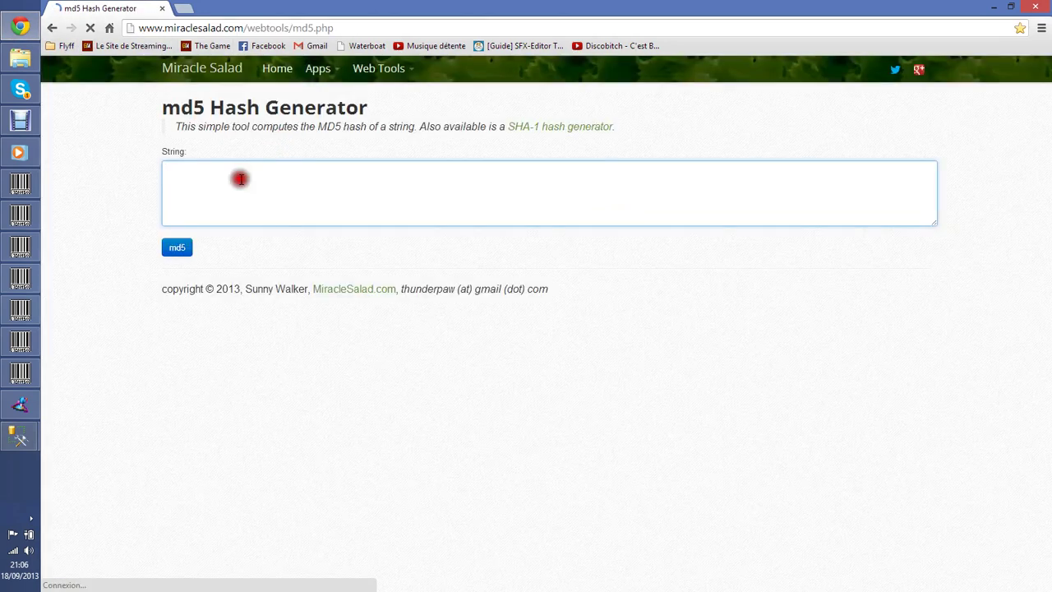
{"action": "left_click", "coordinate": [265, 182]}
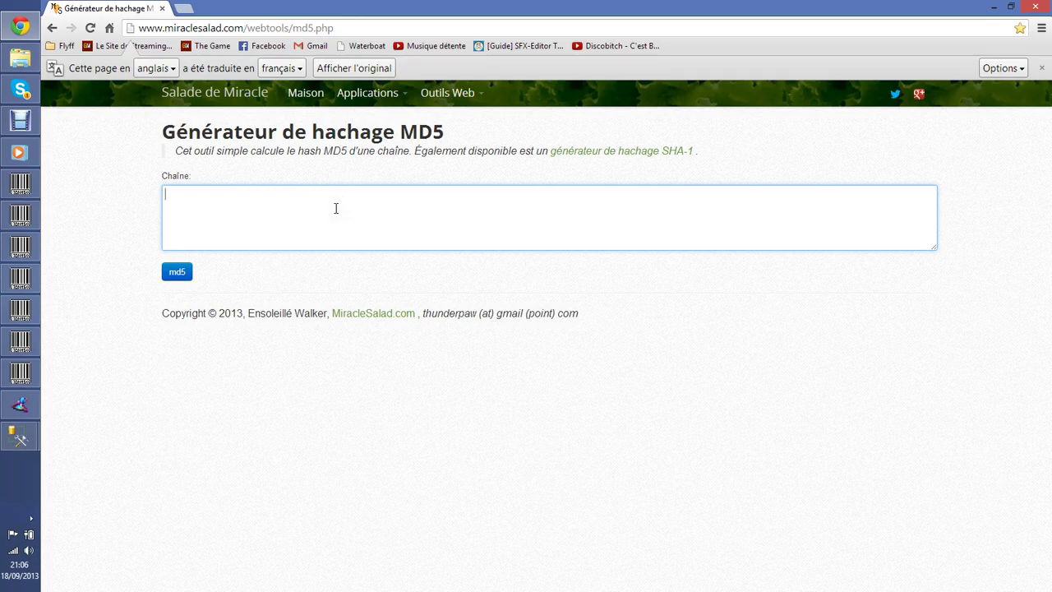
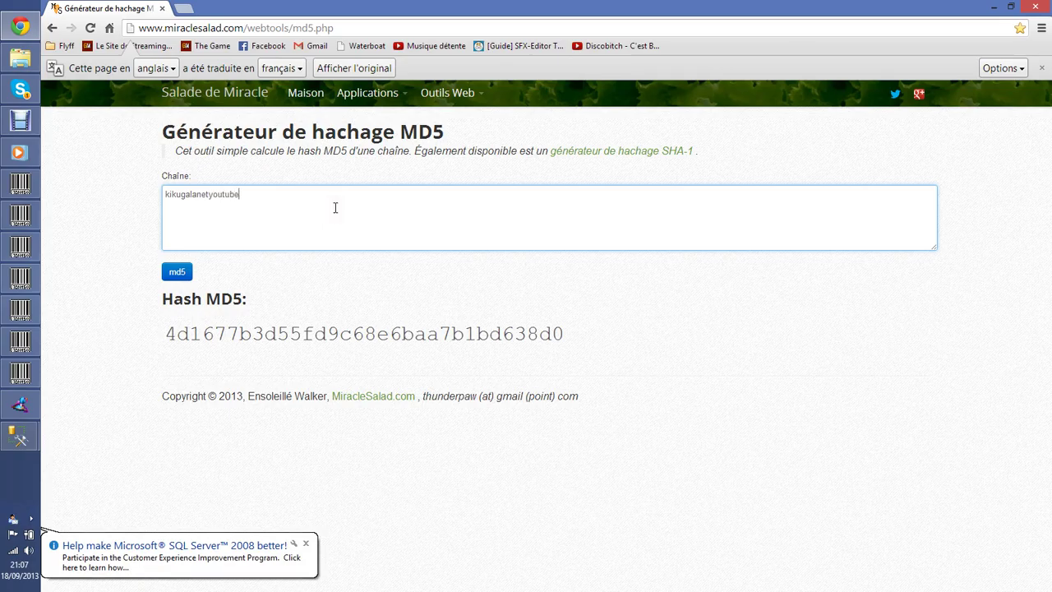
{"action": "left_click", "coordinate": [174, 276]}
{"action": "left_click", "coordinate": [177, 278]}
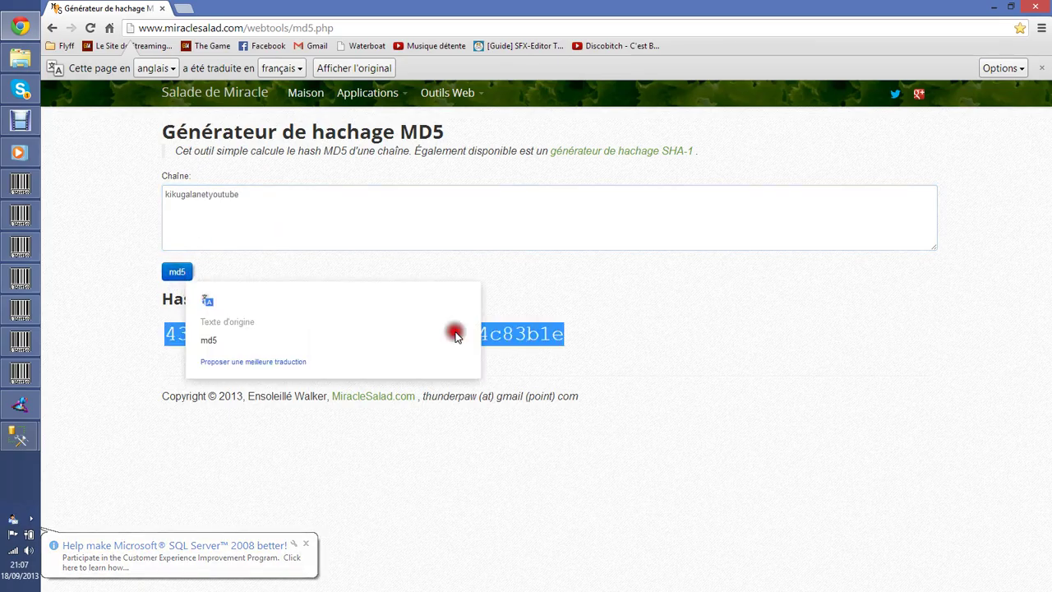
{"action": "key", "text": "ctrl+x"}
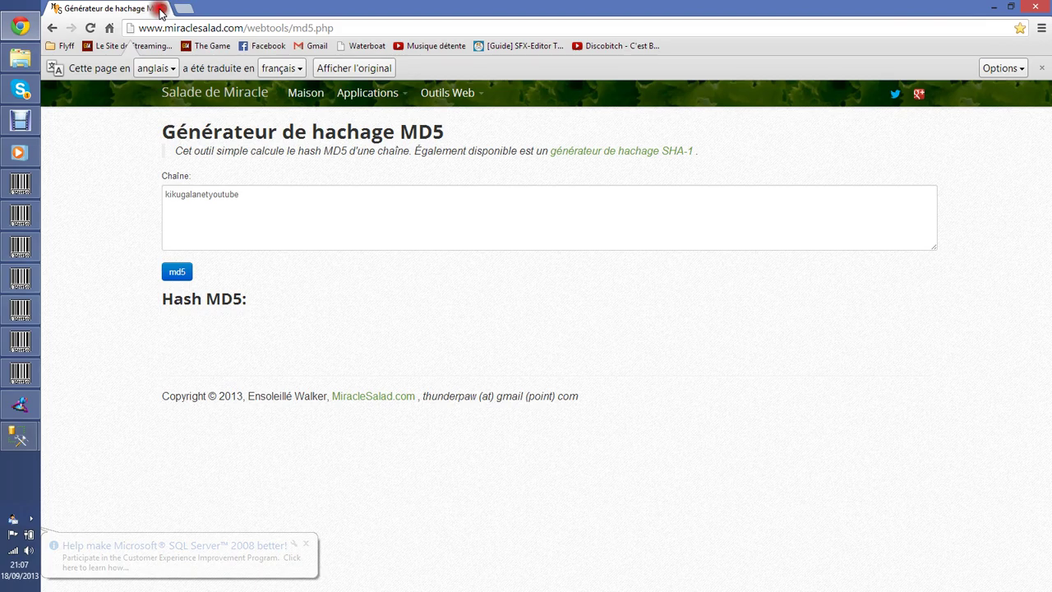
{"action": "left_click", "coordinate": [160, 10]}
{"action": "left_click", "coordinate": [682, 159]}
{"action": "key", "text": "ctrl+v"}
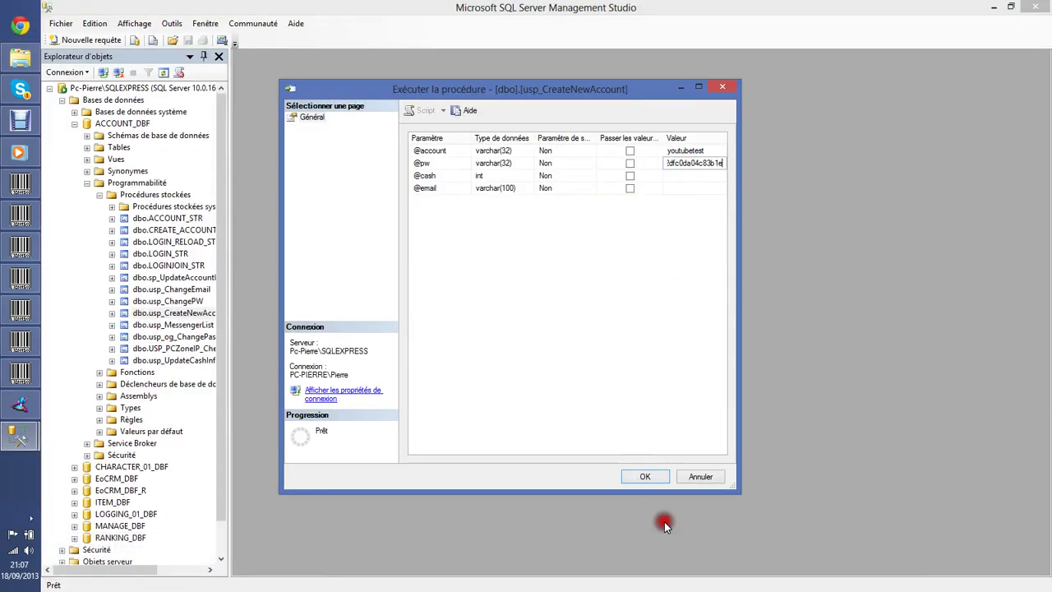
Execute usp_CreateNewAccount for youtubetest (Return Value 0) and close the SQLQuery1 tab.
{"action": "left_click", "coordinate": [645, 476]}
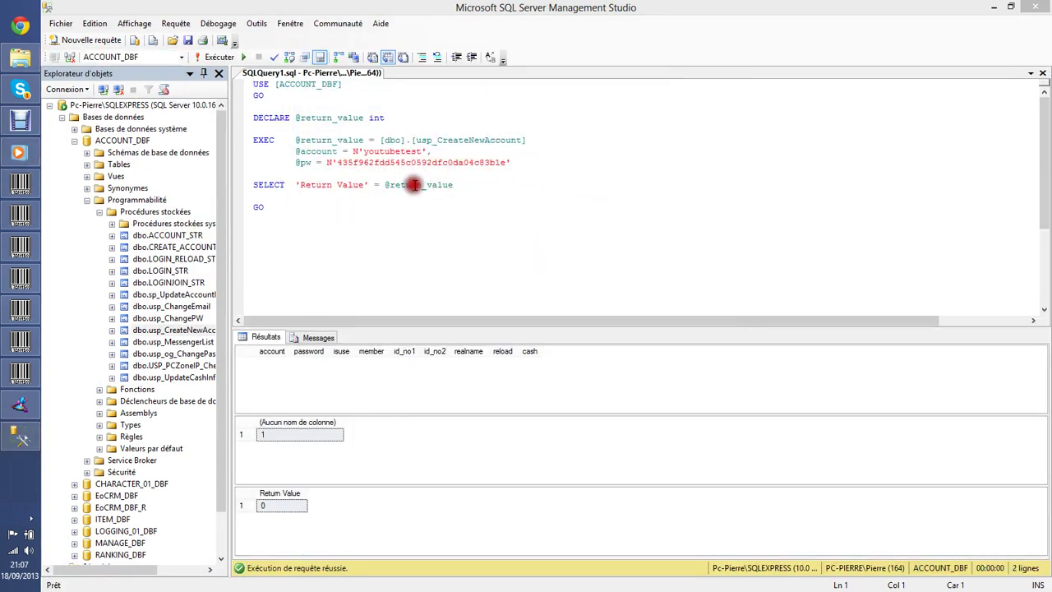
{"action": "left_click", "coordinate": [1042, 75]}
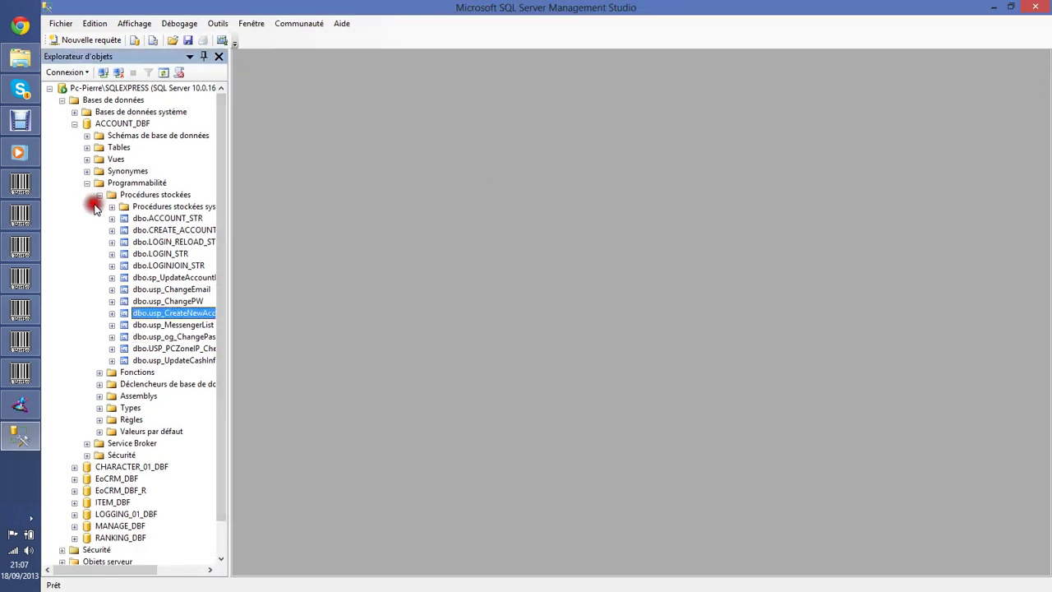
Open the top 200 rows of dbo.ACCOUNT_TBL_DETAIL for editing.
{"action": "left_click", "coordinate": [99, 195]}
{"action": "left_click", "coordinate": [87, 183]}
{"action": "left_click", "coordinate": [87, 147]}
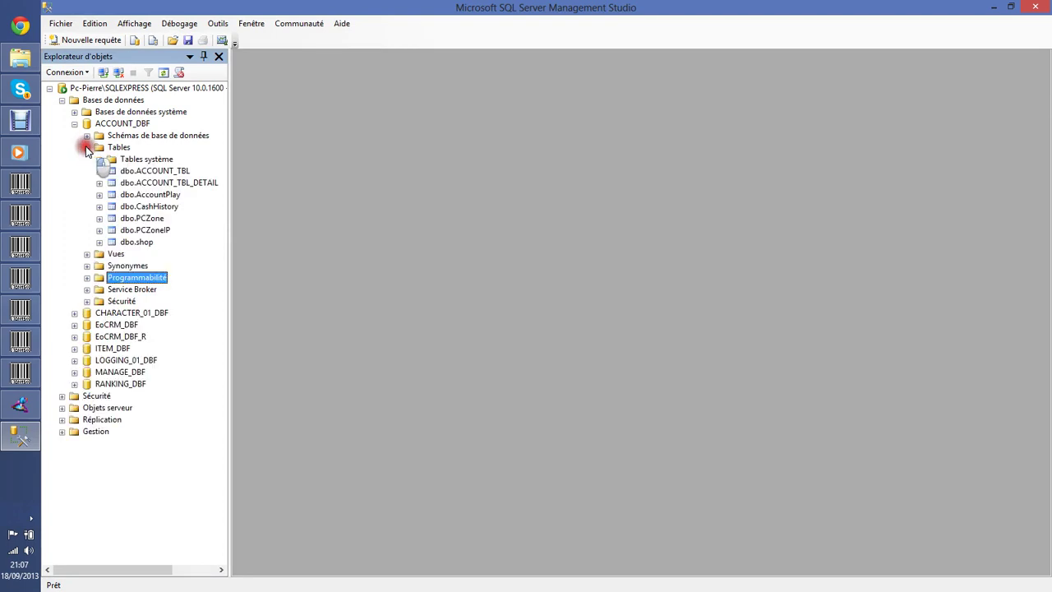
{"action": "right_click", "coordinate": [176, 184]}
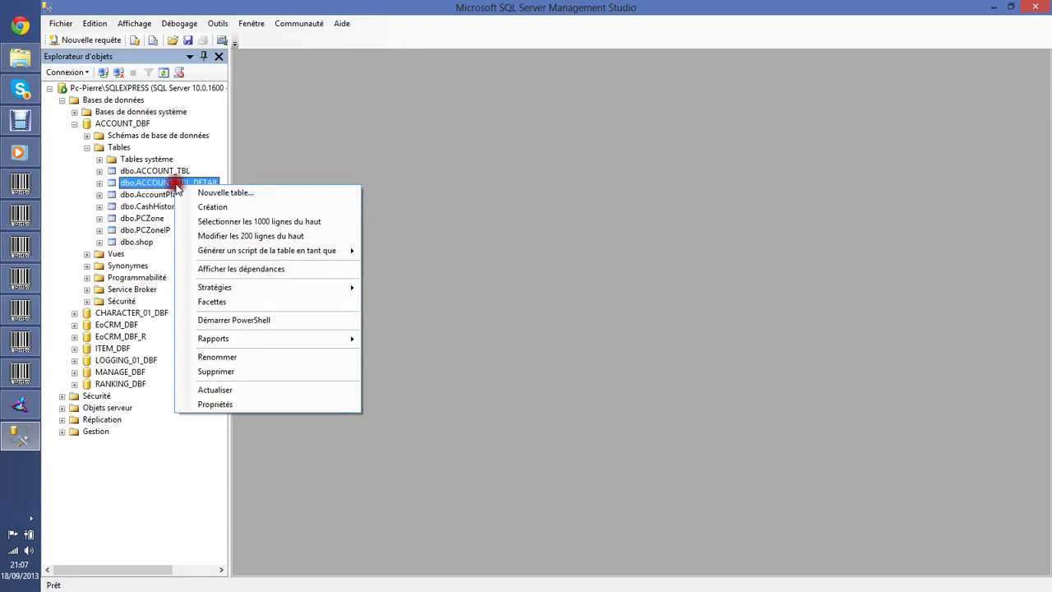
{"action": "left_click", "coordinate": [241, 236]}
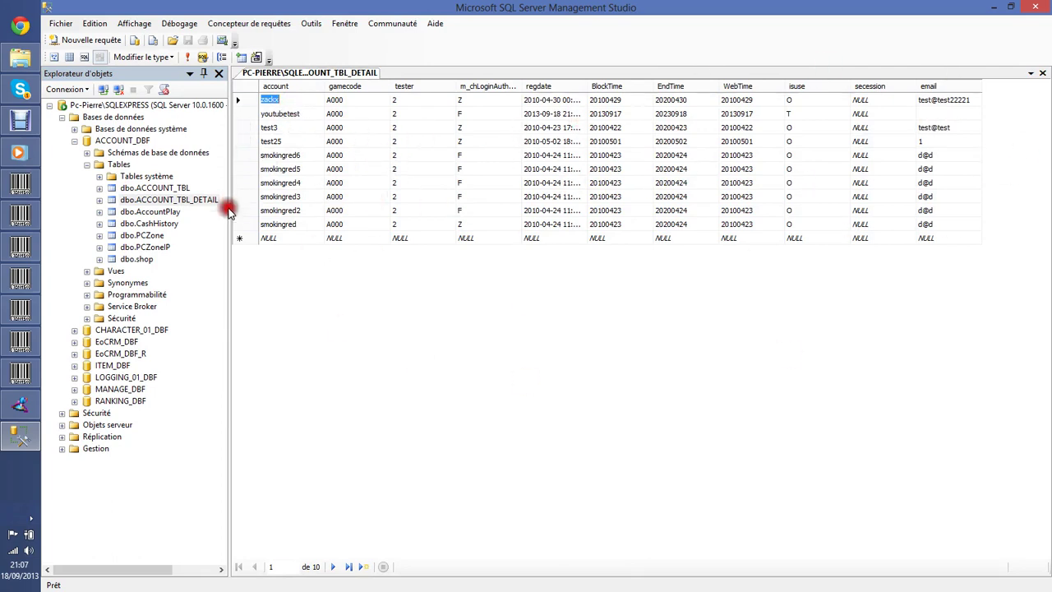
Delete every row except youtubetest, confirming with Oui, then select youtubetest's login authority value.
{"action": "left_click_drag", "start_coordinate": [240, 223], "coordinate": [240, 144]}
{"action": "left_click", "coordinate": [242, 127], "text": "ctrl"}
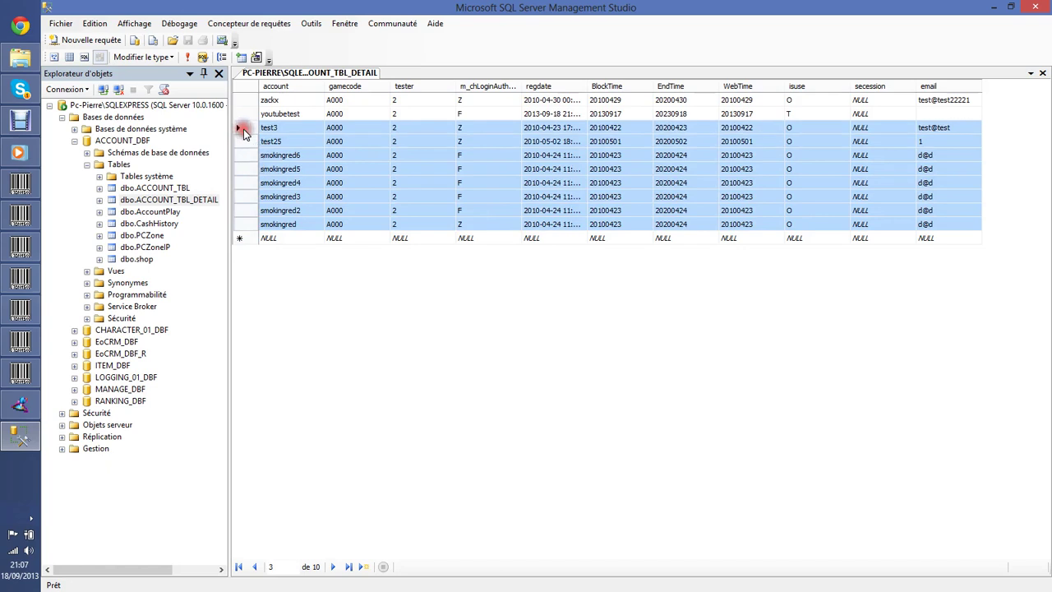
{"action": "left_click", "coordinate": [238, 100], "text": "ctrl"}
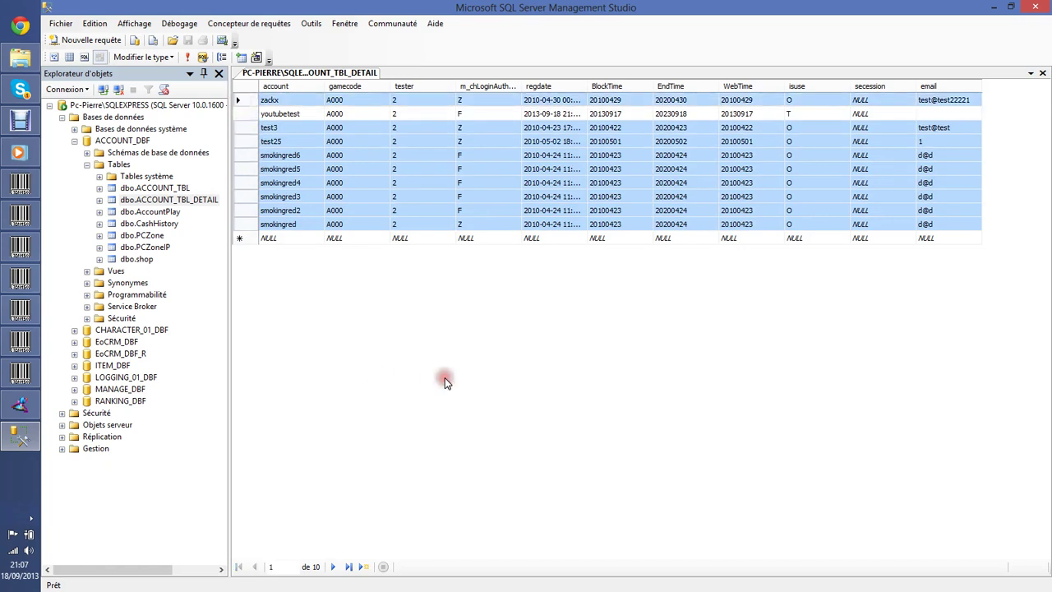
{"action": "key", "text": "Delete"}
{"action": "left_click", "coordinate": [528, 357]}
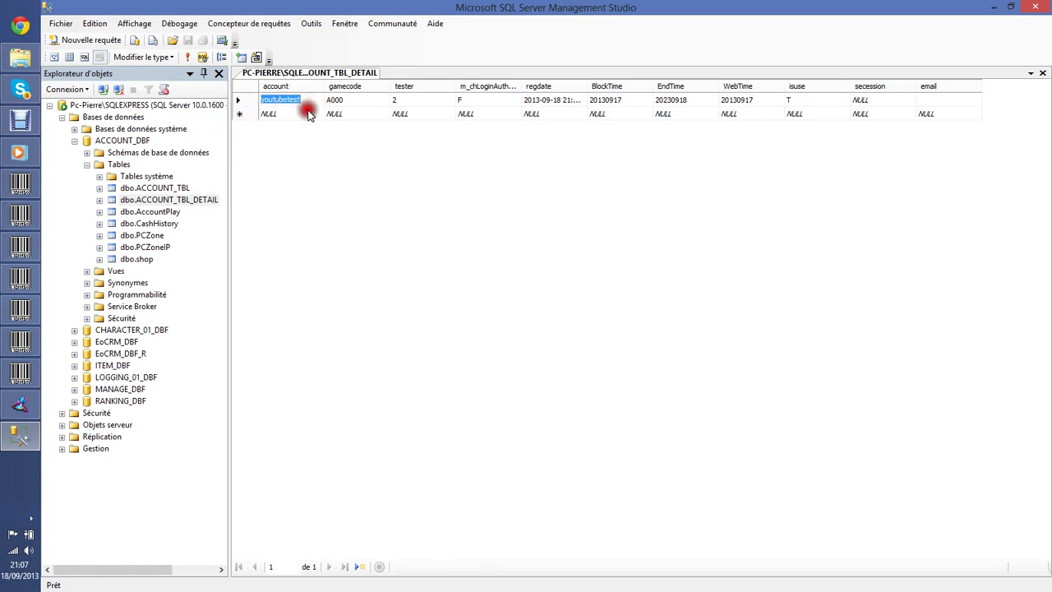
{"action": "left_click", "coordinate": [496, 102]}
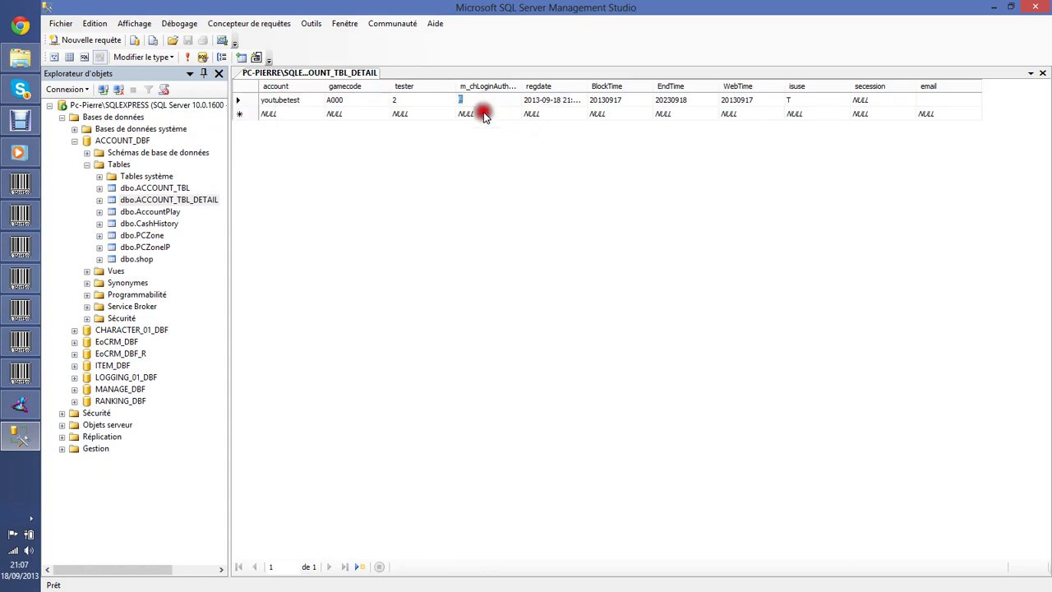
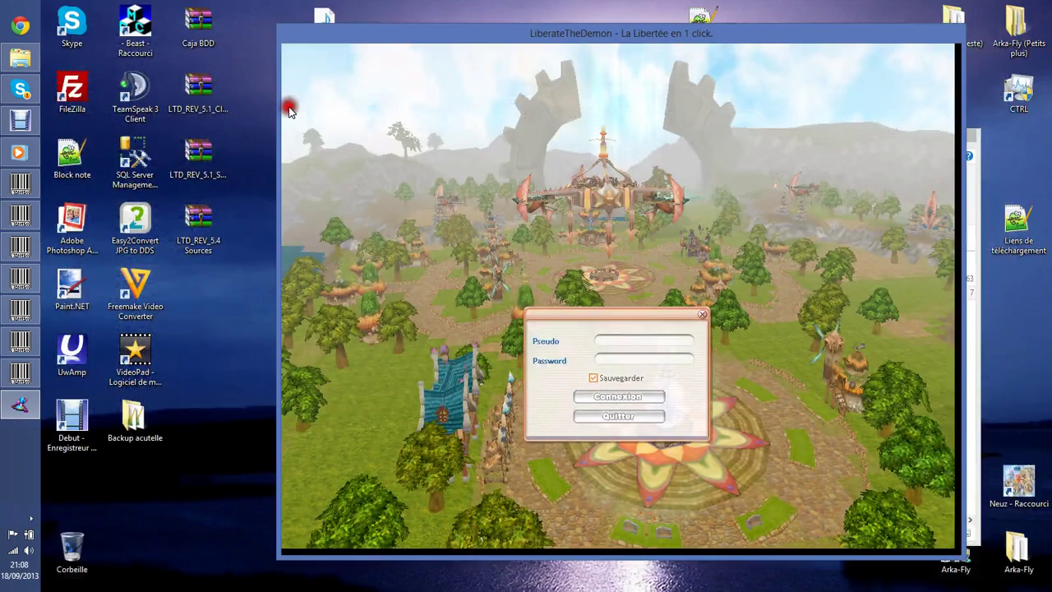
Log in to the Flyff client with the youtubetest account and its password.
{"action": "left_click", "coordinate": [627, 339]}
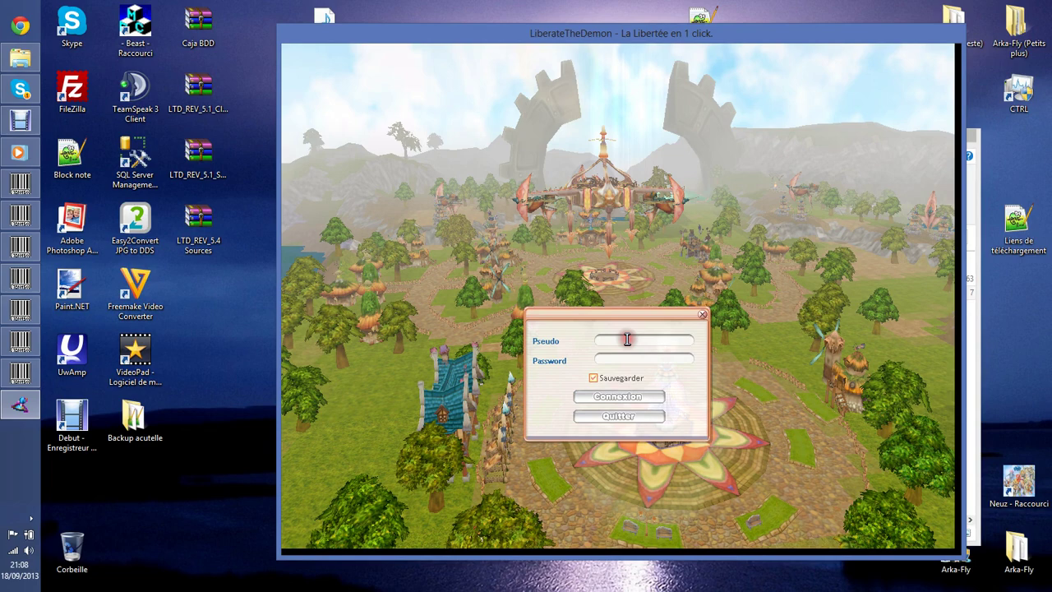
{"action": "type", "text": "youtubetest"}
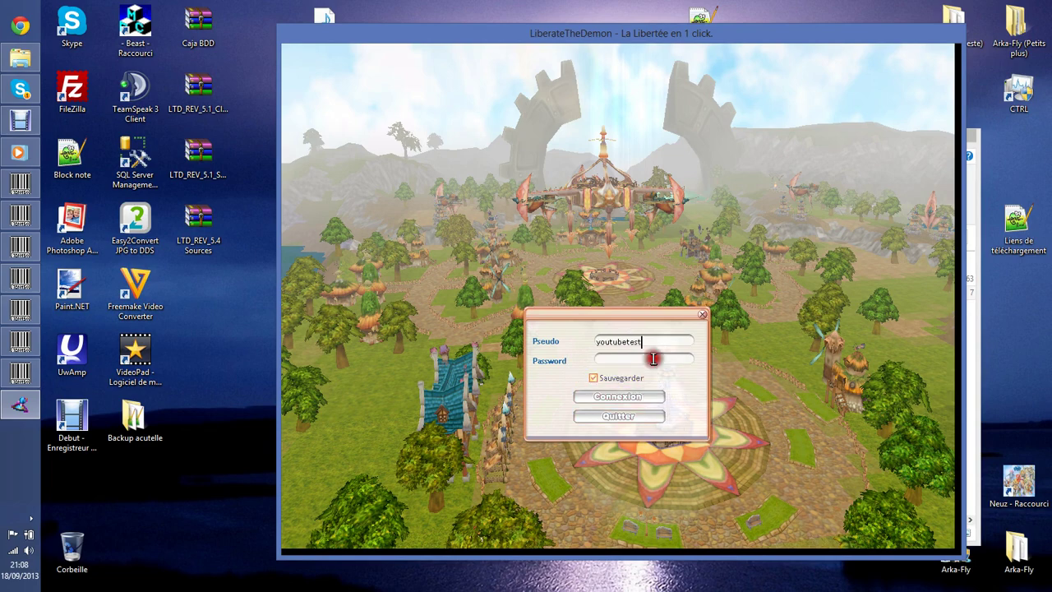
{"action": "left_click", "coordinate": [653, 358]}
{"action": "type", "text": "****"}
{"action": "key", "text": "Return"}
{"action": "left_click", "coordinate": [642, 381]}
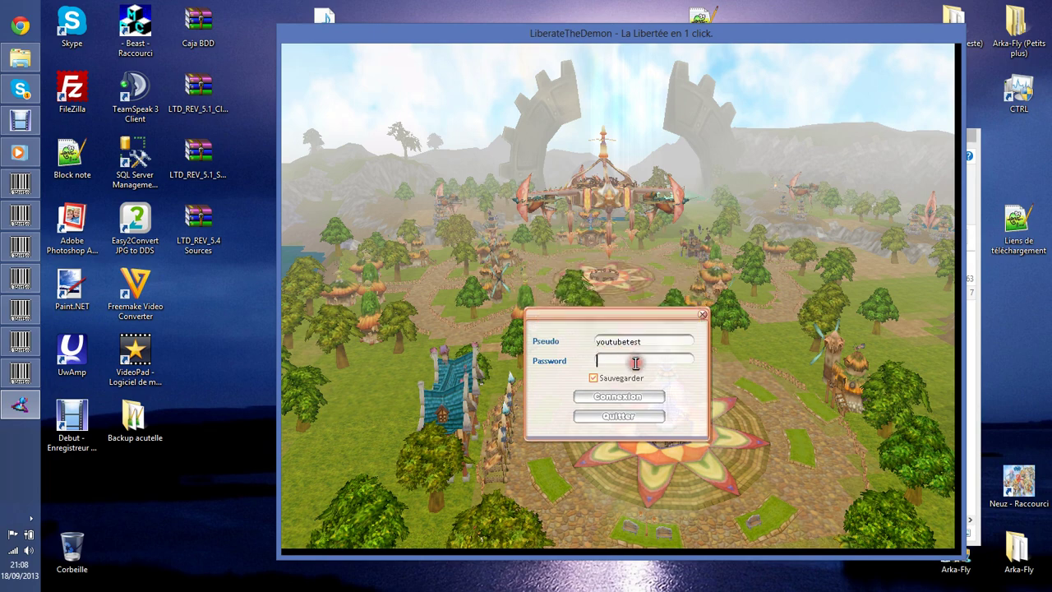
{"action": "key", "text": "Return"}
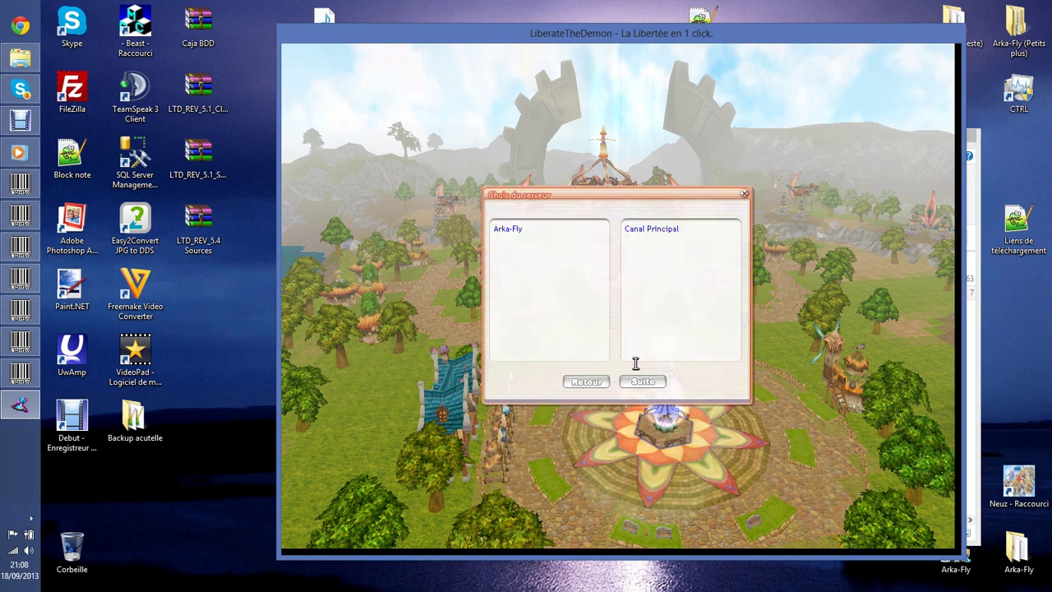
Choose the Arka-Fly server's Canal Principal and continue to the empty character list.
{"action": "left_click", "coordinate": [508, 229]}
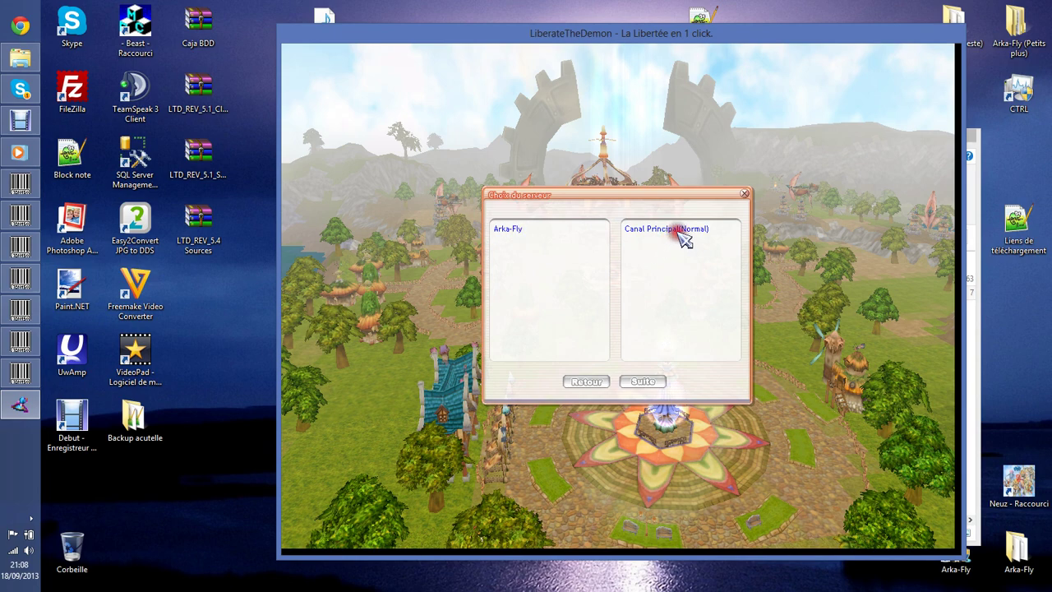
{"action": "left_click", "coordinate": [649, 380]}
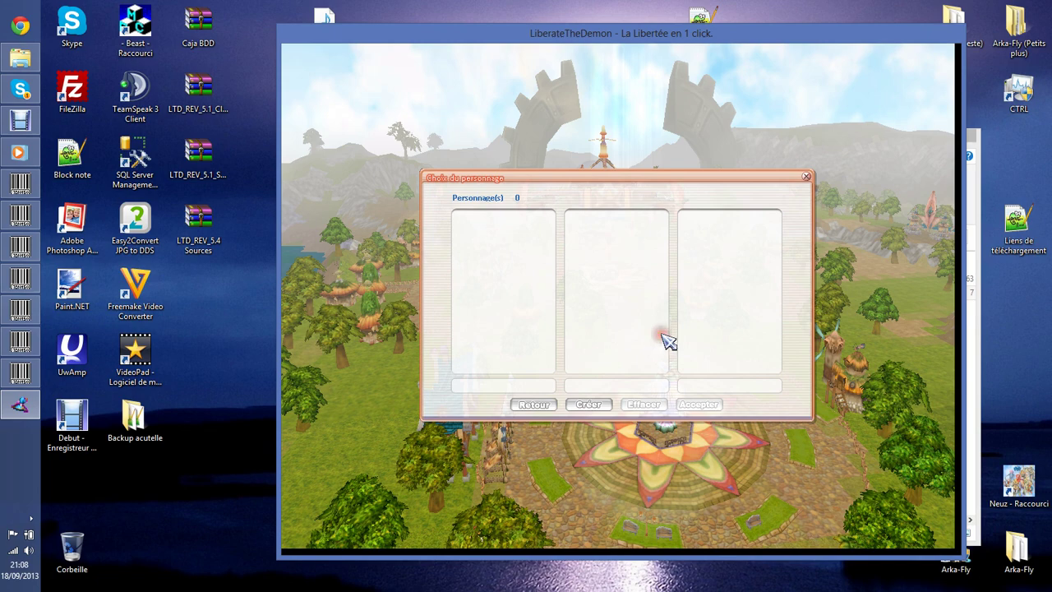
{"action": "left_click", "coordinate": [590, 404]}
Create a black-haired boy (Garçon) with a name and bank code, then enter the world.
{"action": "left_click", "coordinate": [564, 281]}
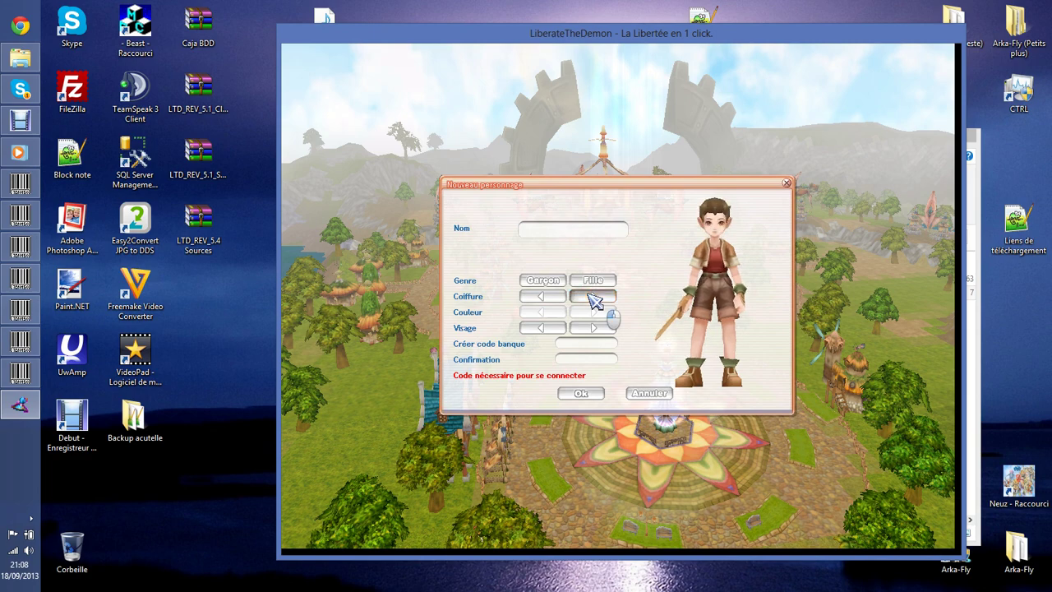
{"action": "left_click", "coordinate": [594, 297]}
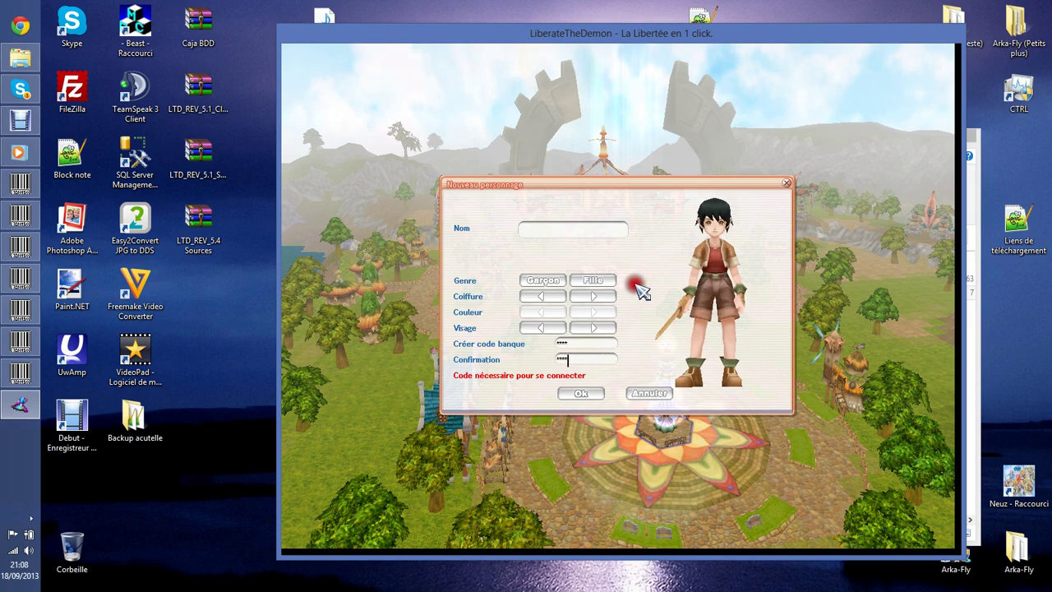
{"action": "left_click", "coordinate": [564, 227]}
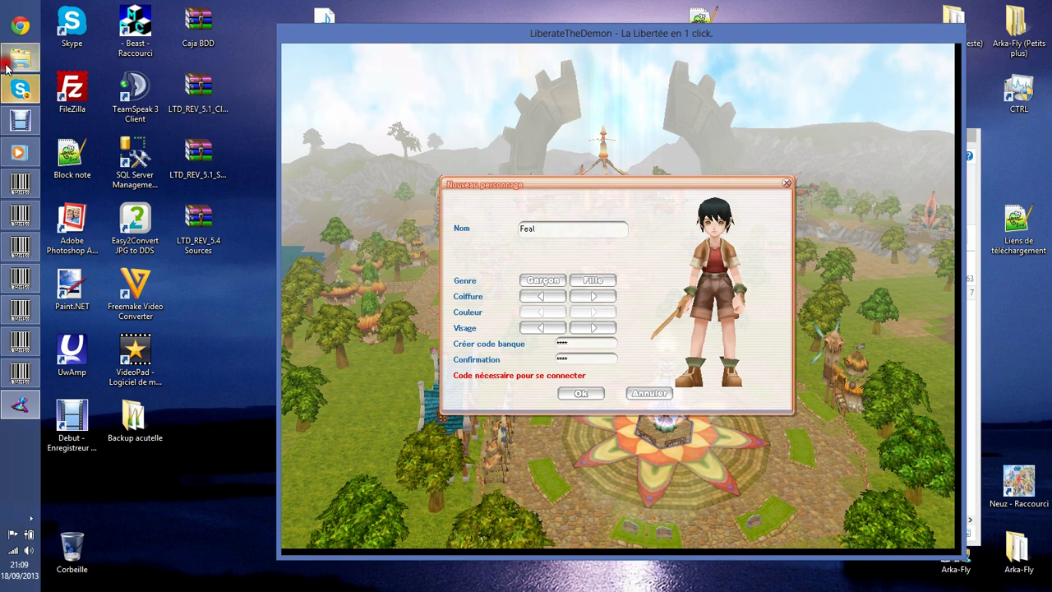
{"action": "left_click", "coordinate": [22, 90]}
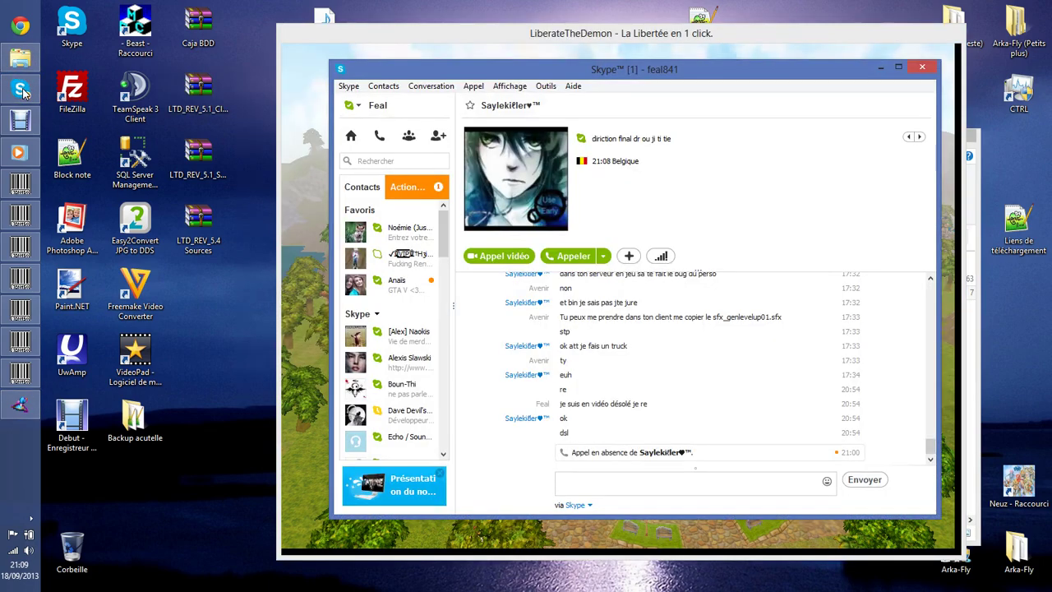
{"action": "left_click", "coordinate": [22, 91]}
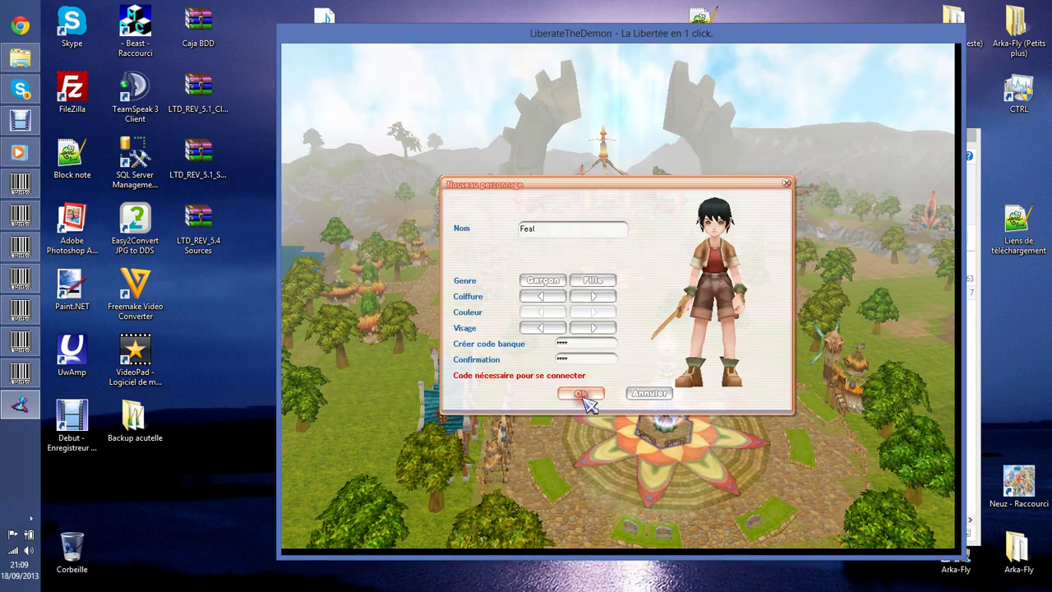
{"action": "left_click", "coordinate": [581, 395]}
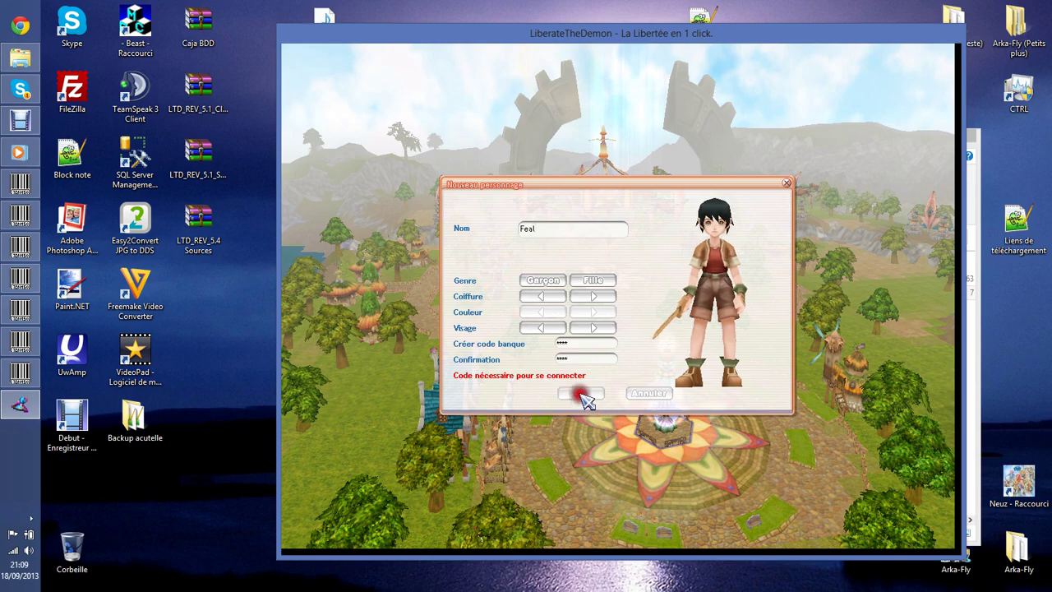
{"action": "left_click", "coordinate": [700, 404]}
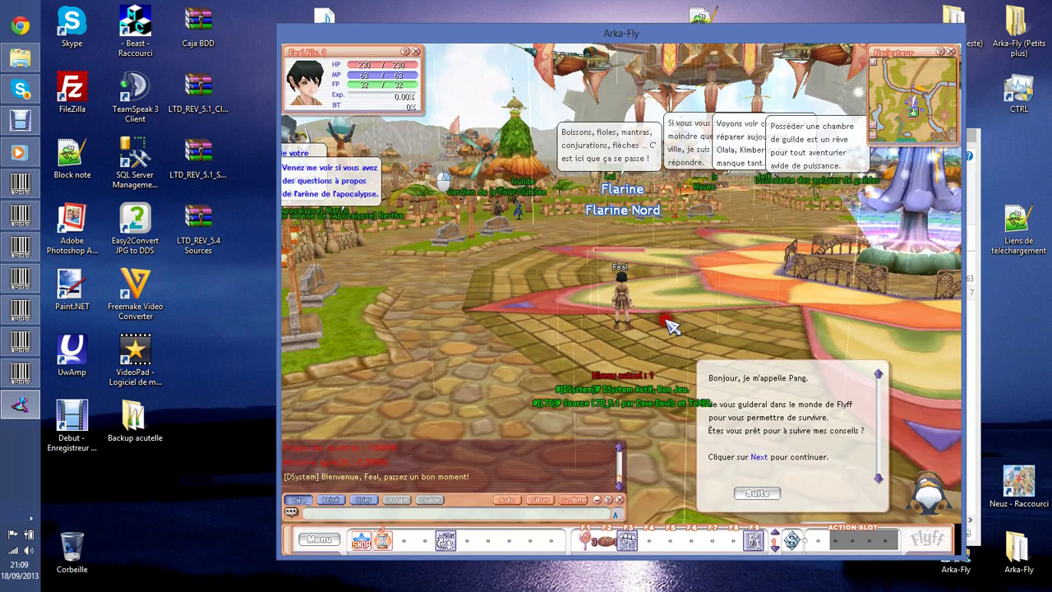
Dismiss the tutorial helper and enlarge, then shrink back, the chat log.
{"action": "right_click", "coordinate": [894, 487]}
{"action": "left_click", "coordinate": [855, 462]}
{"action": "left_click_drag", "start_coordinate": [872, 451], "coordinate": [735, 383]}
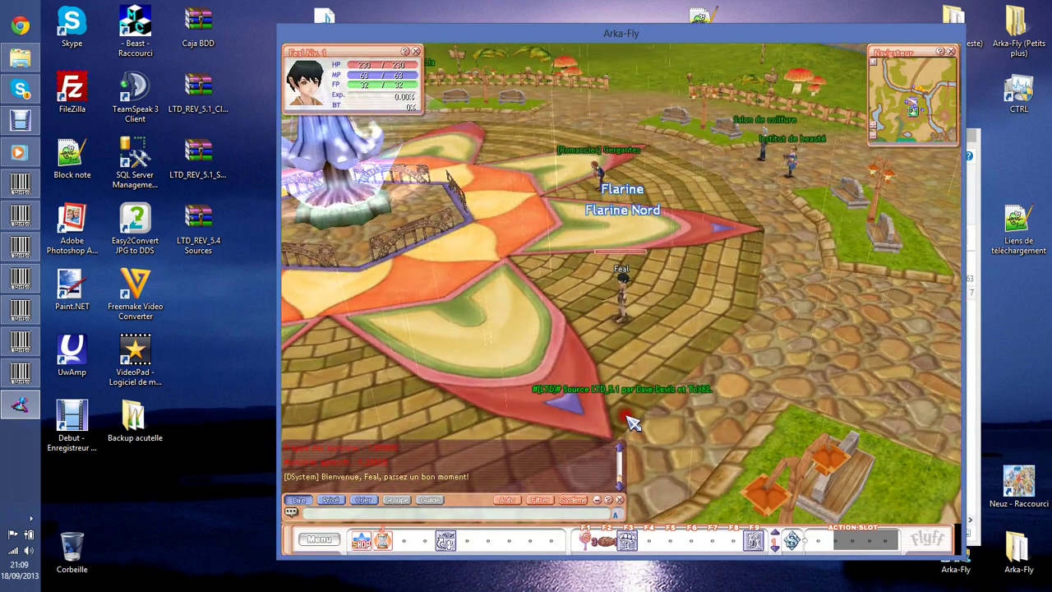
{"action": "left_click_drag", "start_coordinate": [627, 443], "coordinate": [643, 223]}
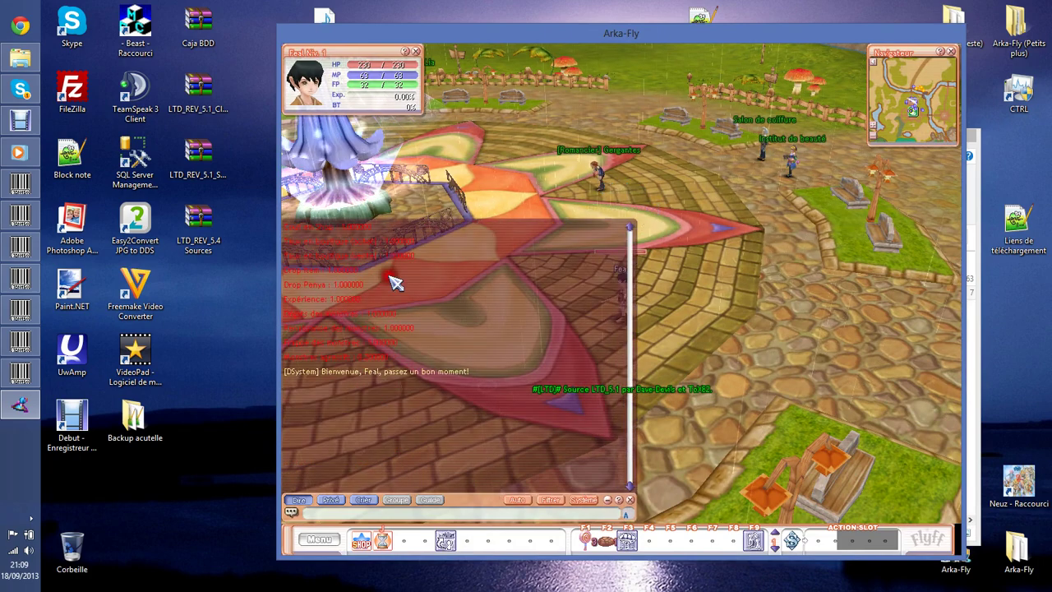
{"action": "left_click", "coordinate": [361, 466]}
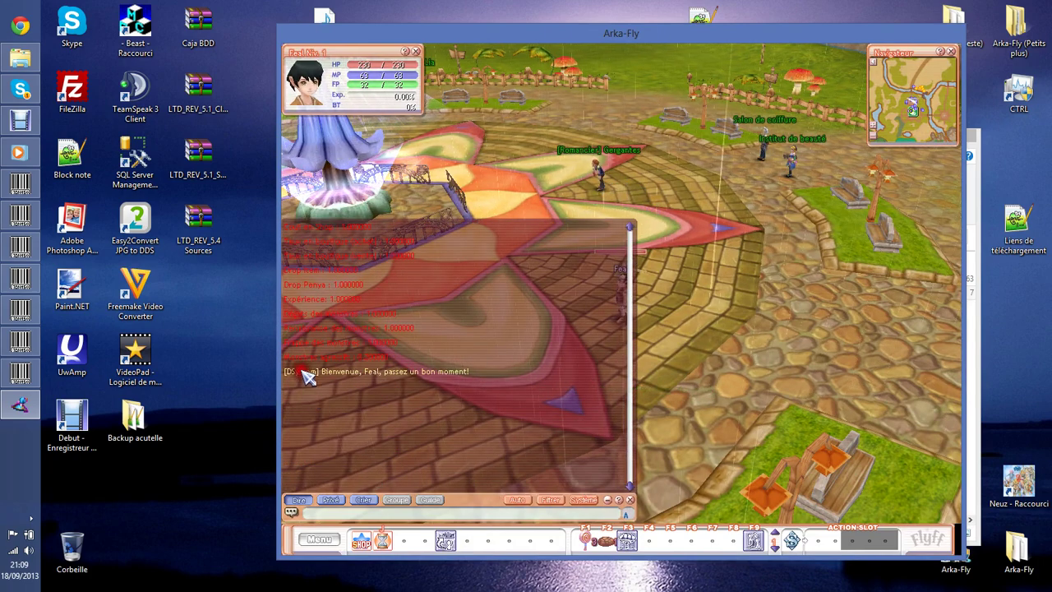
{"action": "left_click", "coordinate": [268, 378]}
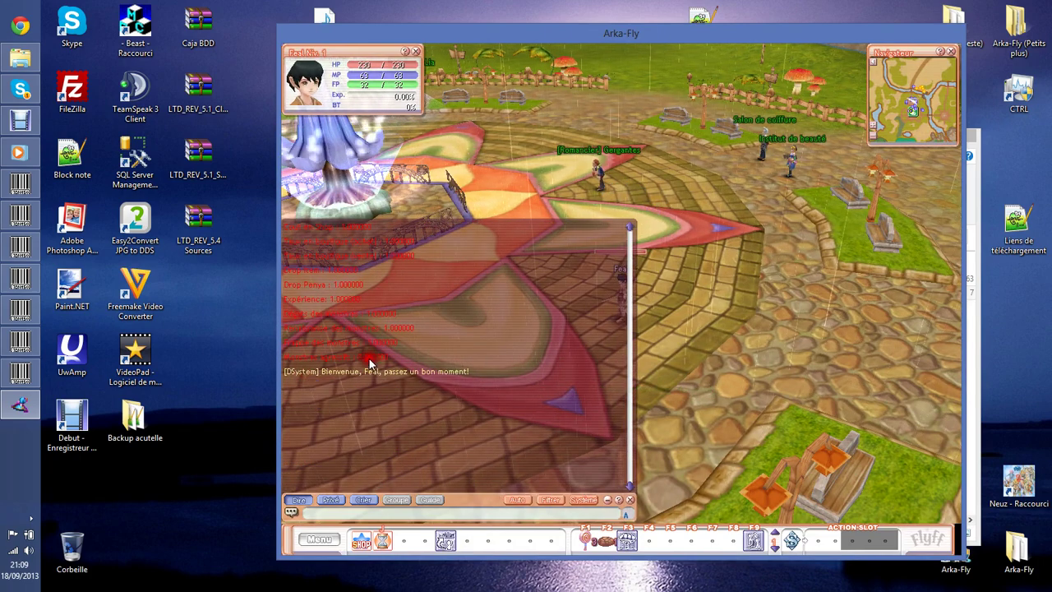
{"action": "left_click_drag", "start_coordinate": [629, 224], "coordinate": [602, 449]}
{"action": "left_click_drag", "start_coordinate": [700, 324], "coordinate": [325, 306]}
Swing the camera toward the fountain and walk the character across the plaza.
{"action": "mouse_move", "coordinate": [608, 283]}
{"action": "left_mouse_down"}
{"action": "mouse_move", "coordinate": [591, 243]}
{"action": "mouse_move", "coordinate": [675, 235]}
{"action": "left_mouse_up"}
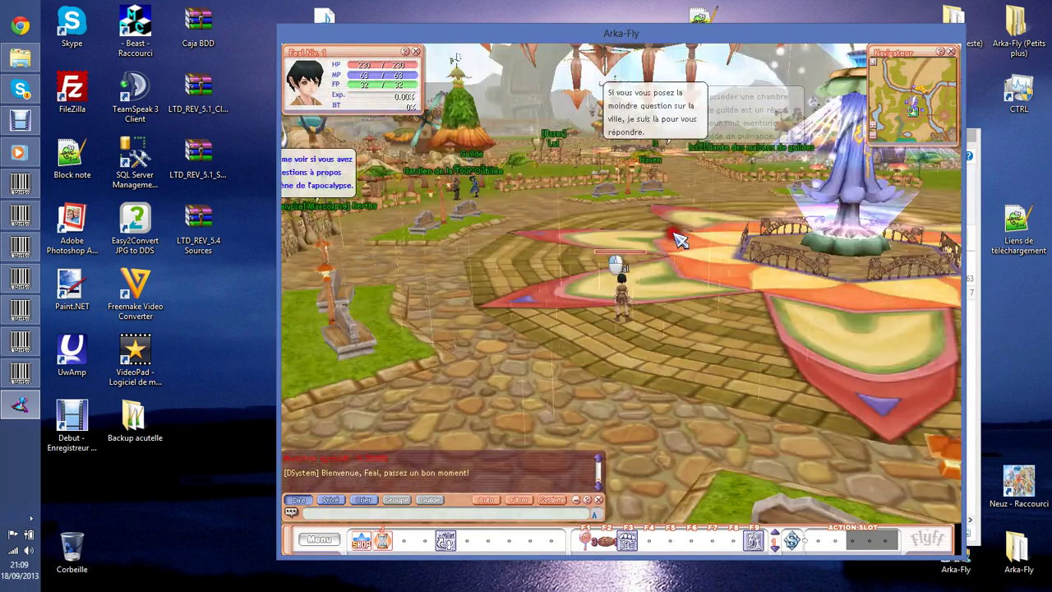
{"action": "left_click", "coordinate": [679, 237]}
{"action": "left_click", "coordinate": [682, 227]}
{"action": "left_click", "coordinate": [681, 247]}
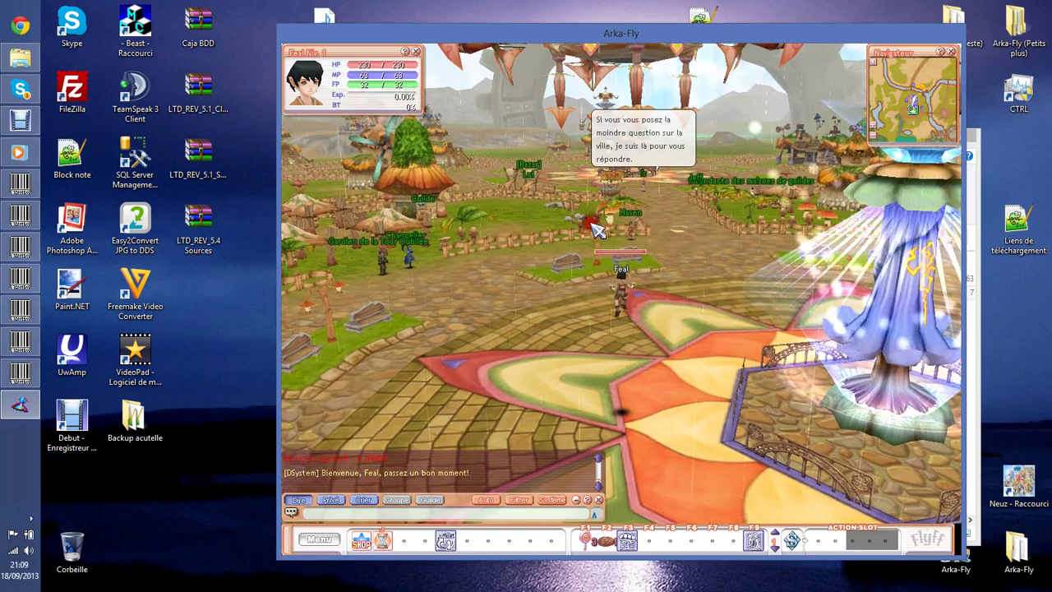
{"action": "left_click_drag", "start_coordinate": [589, 217], "coordinate": [674, 269]}
{"action": "left_click", "coordinate": [673, 270]}
Send the /stopRain chat command to stop the rain over town.
{"action": "type", "text": "/"}
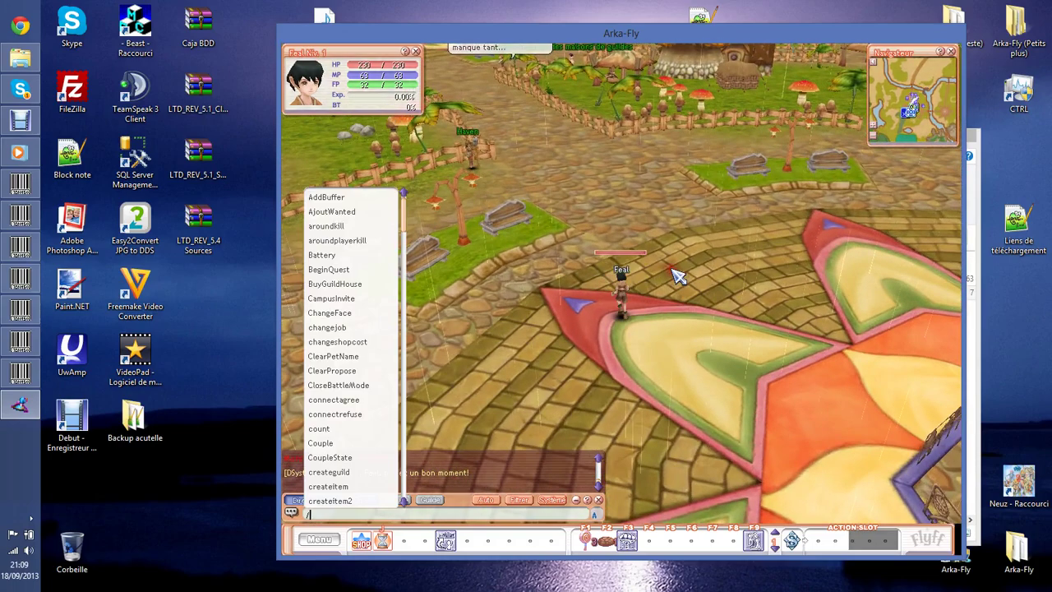
{"action": "mouse_move", "coordinate": [404, 217]}
{"action": "left_mouse_down"}
{"action": "mouse_move", "coordinate": [398, 360]}
{"action": "mouse_move", "coordinate": [408, 211]}
{"action": "left_mouse_up"}
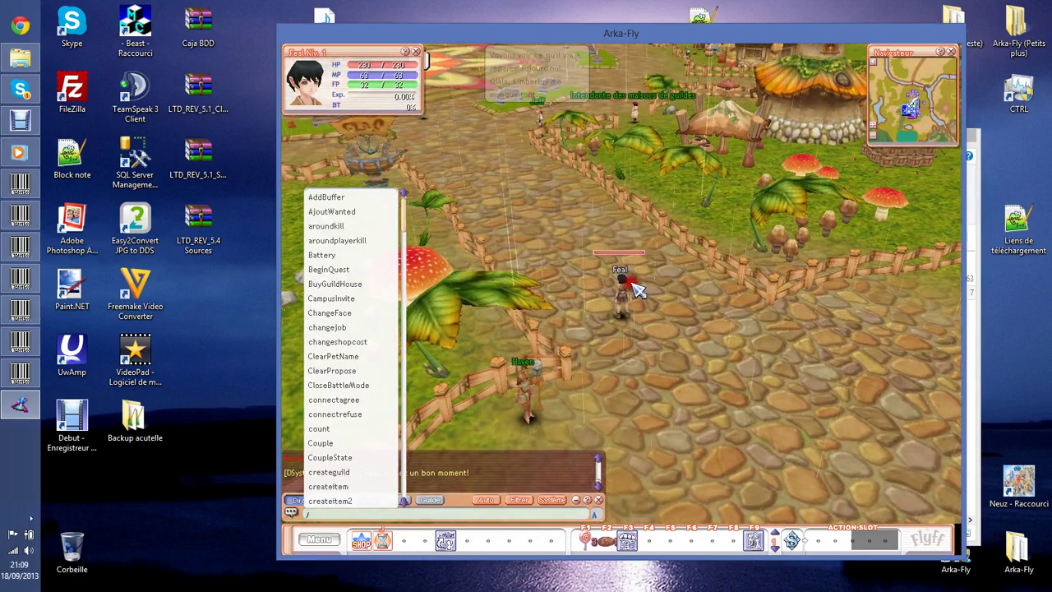
{"action": "left_click", "coordinate": [437, 512]}
{"action": "type", "text": "stopRai"}
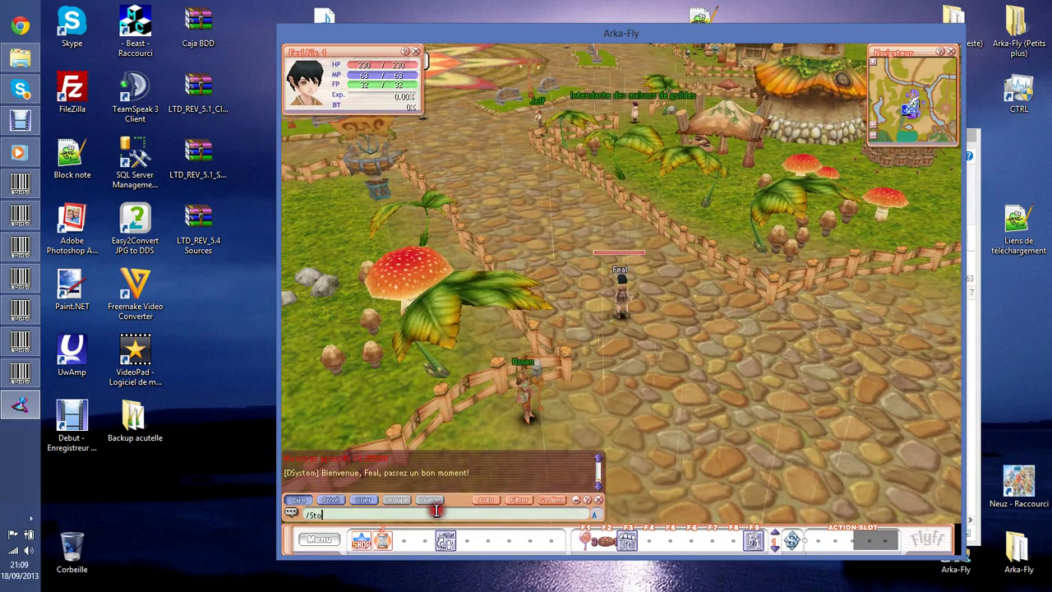
{"action": "type", "text": "n"}
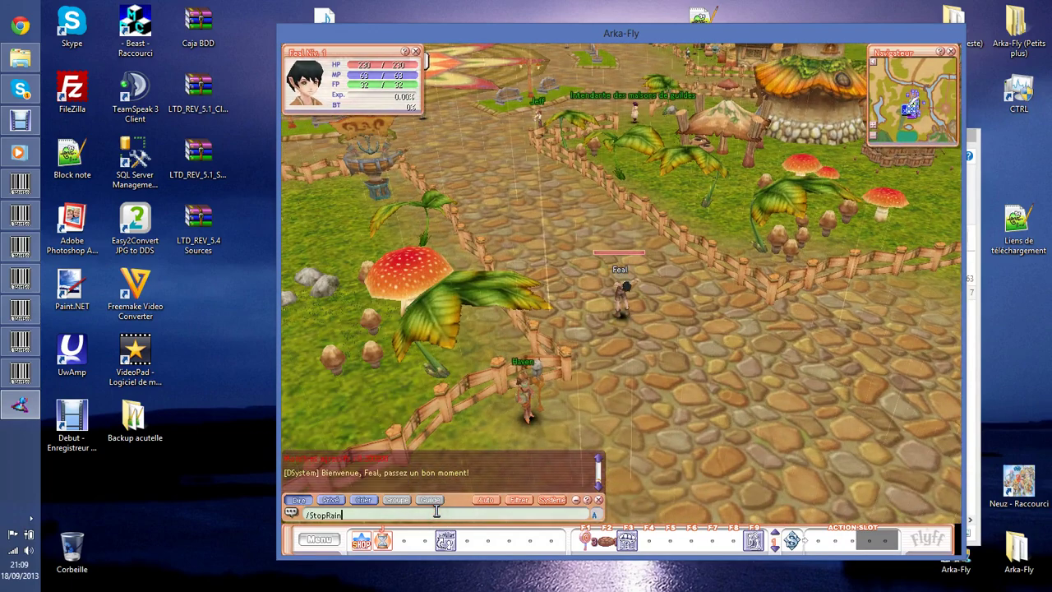
{"action": "key", "text": "Return"}
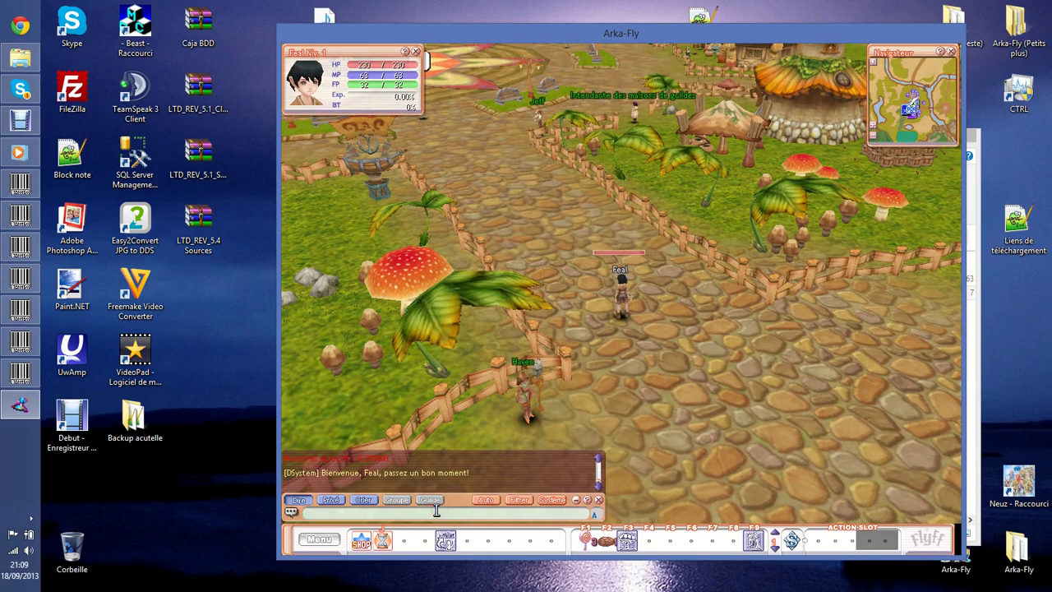
{"action": "left_click_drag", "start_coordinate": [641, 361], "coordinate": [681, 329]}
Open the inventory, send /level Spadassin 15, and close the game window.
{"action": "type", "text": "i"}
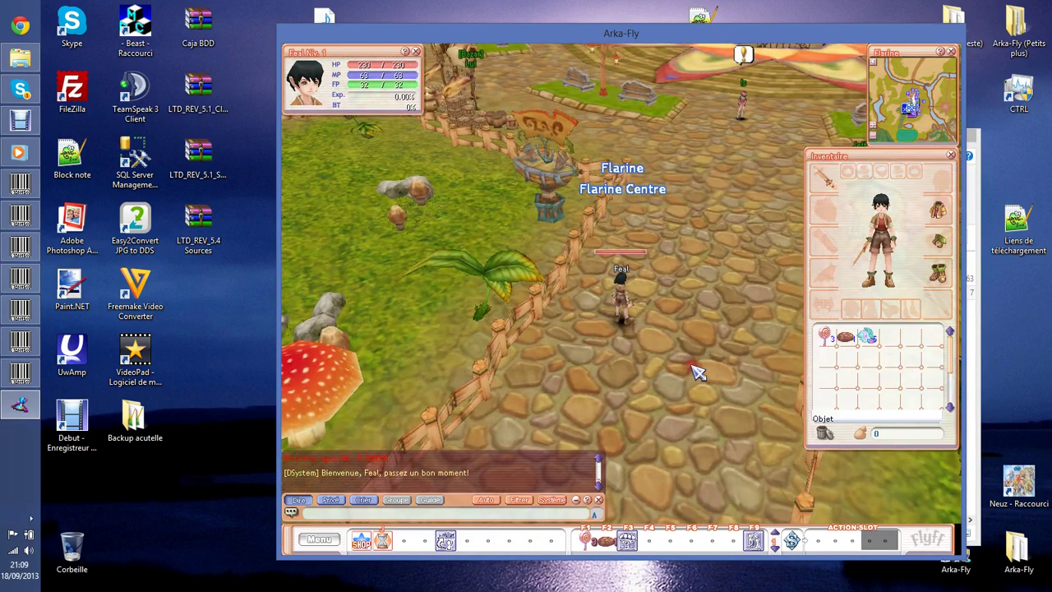
{"action": "type", "text": "/level Spadassin 15"}
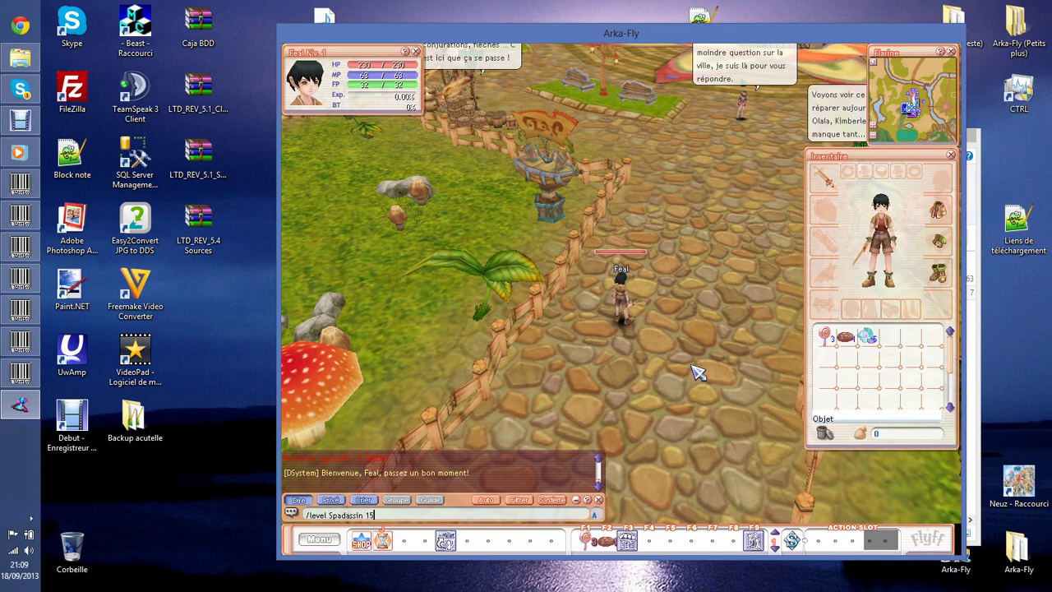
{"action": "key", "text": "Return"}
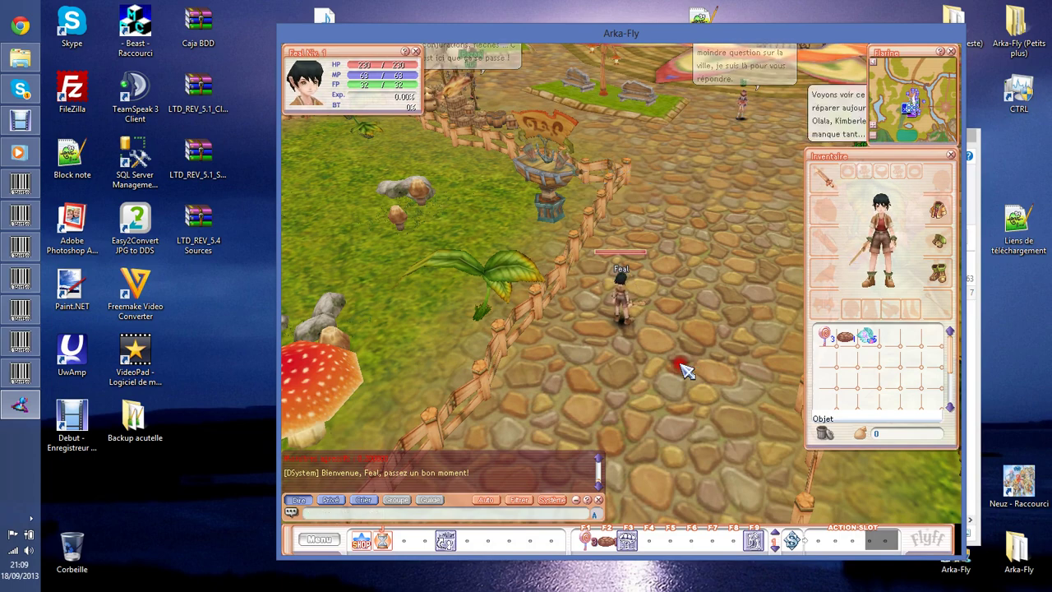
{"action": "key", "text": "alt+F4"}
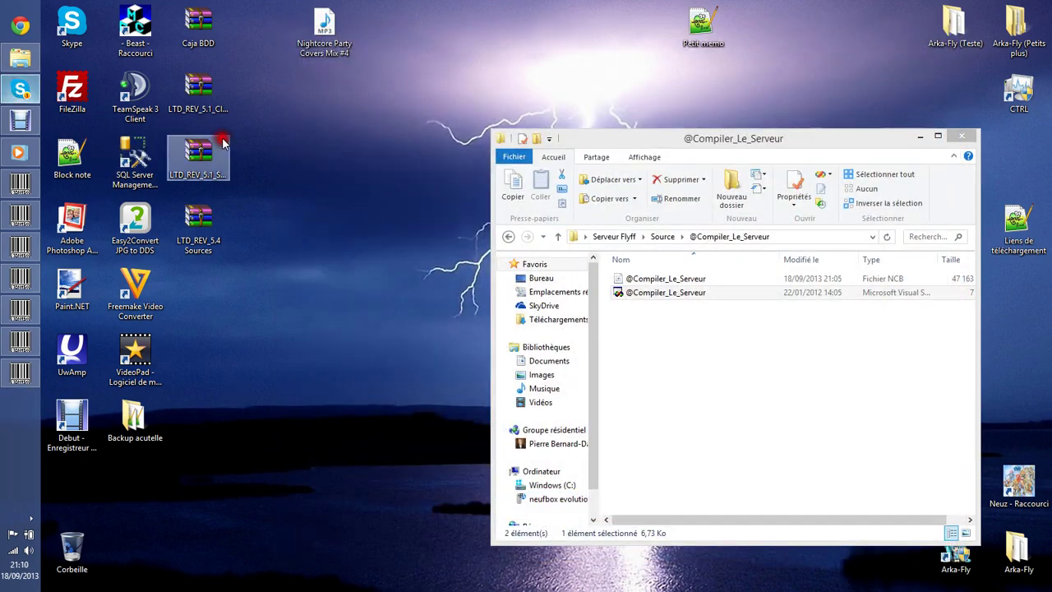
{"action": "left_click", "coordinate": [629, 238]}
{"action": "left_click", "coordinate": [603, 237]}
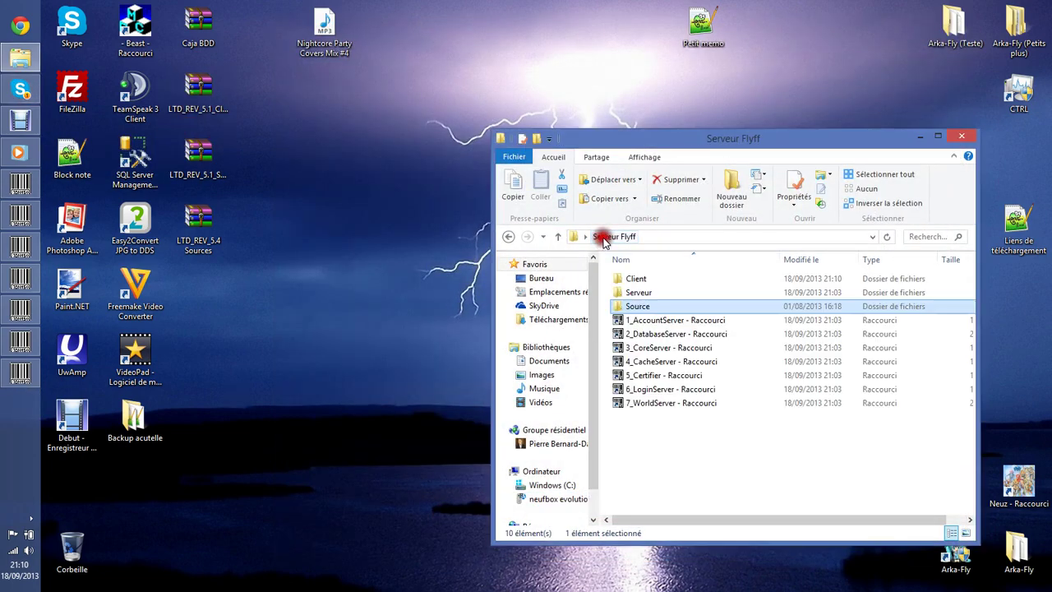
{"action": "left_click_drag", "start_coordinate": [692, 139], "coordinate": [575, 75]}
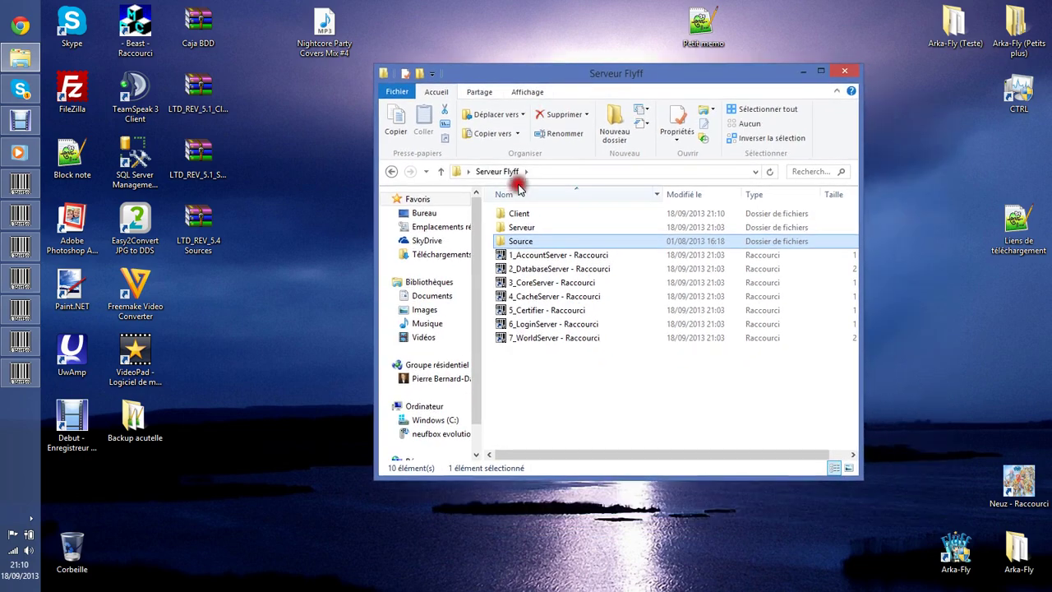
{"action": "double_click", "coordinate": [535, 213]}
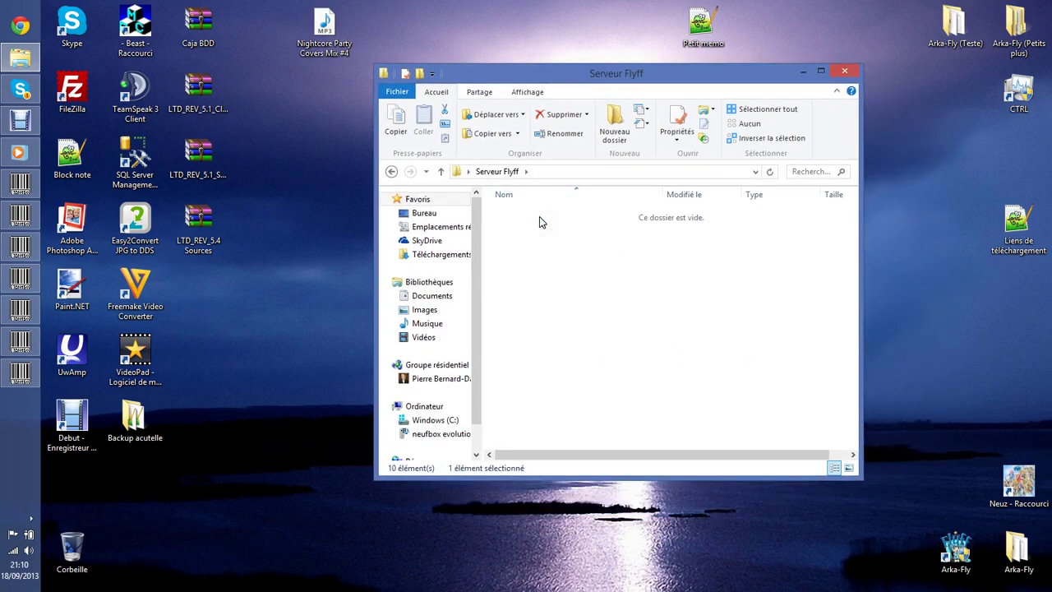
{"action": "double_click", "coordinate": [563, 379]}
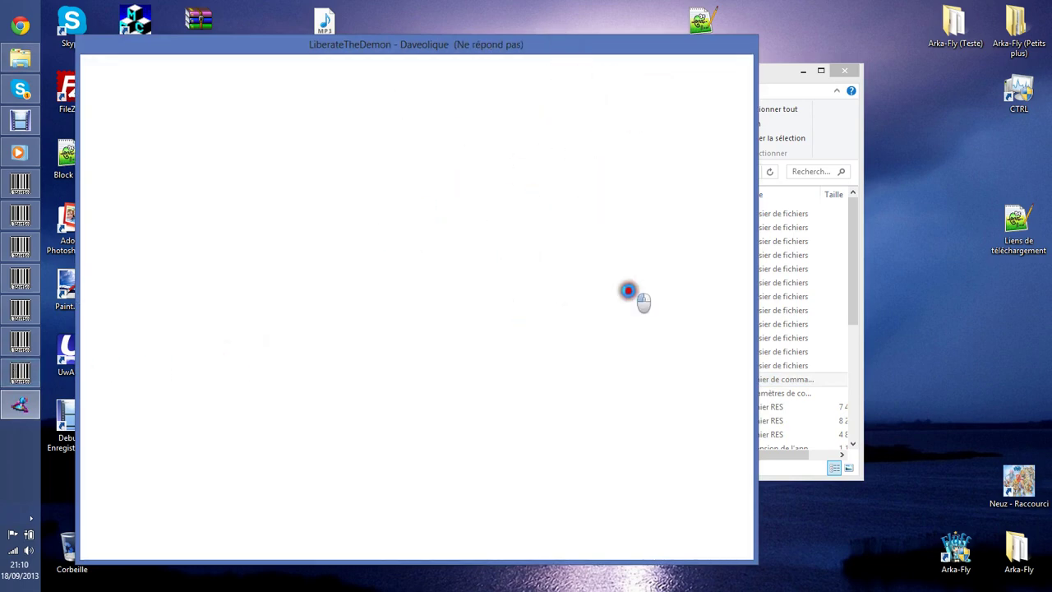
Close the not-responding Neuz game window without searching for a solution.
{"action": "left_click", "coordinate": [491, 250]}
{"action": "left_click", "coordinate": [361, 320]}
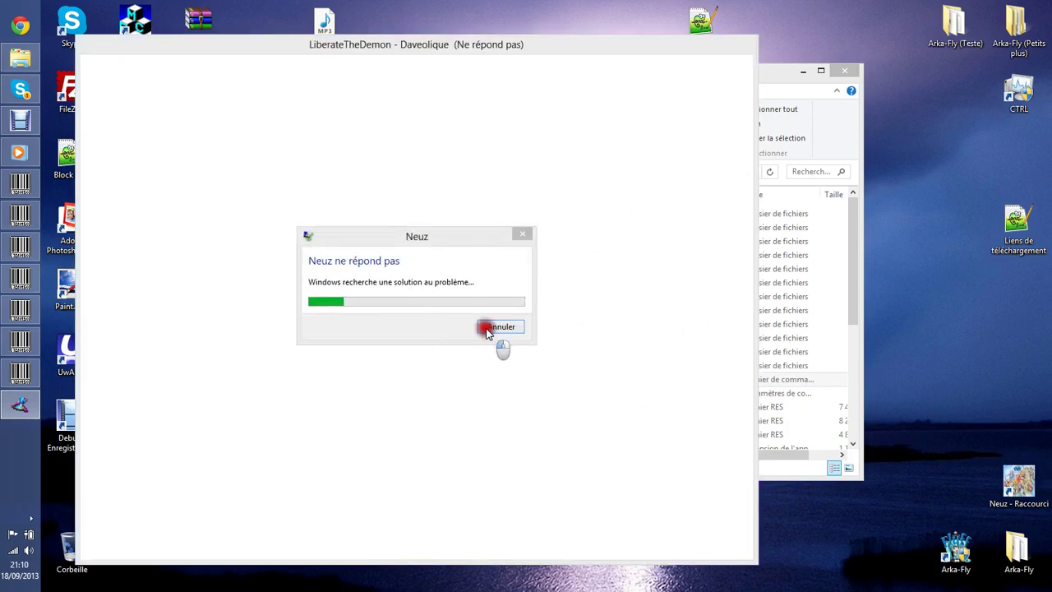
{"action": "left_click", "coordinate": [497, 326]}
Close all five server windows from the taskbar and restore the Debut recorder.
{"action": "left_click", "coordinate": [20, 339]}
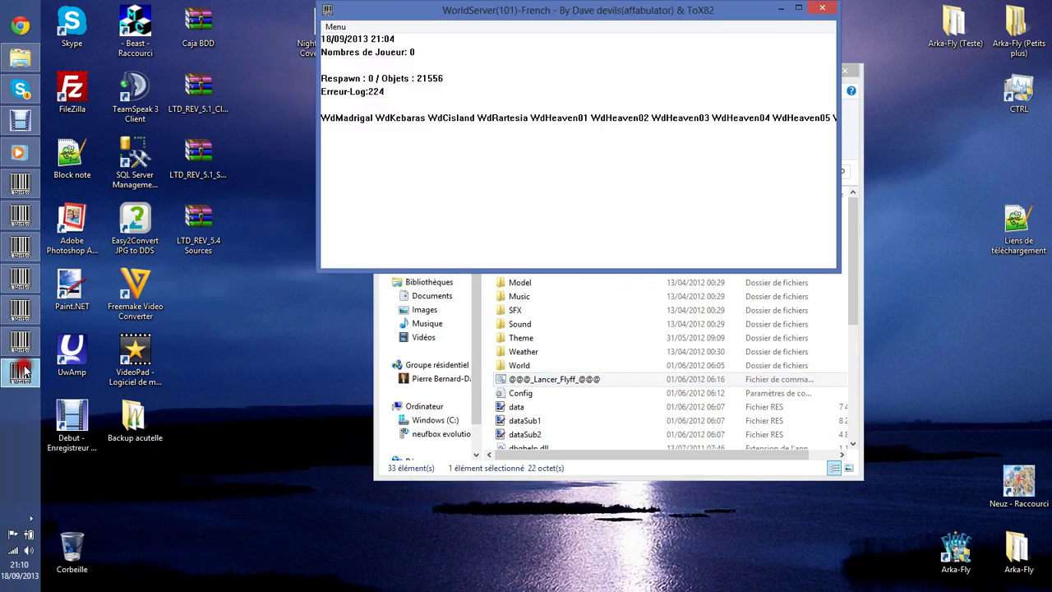
{"action": "left_click", "coordinate": [21, 339]}
{"action": "left_click", "coordinate": [22, 310]}
{"action": "key", "text": "alt+F4"}
{"action": "left_click", "coordinate": [25, 278]}
{"action": "key", "text": "alt+F4"}
{"action": "left_click", "coordinate": [20, 246]}
{"action": "key", "text": "alt+F4"}
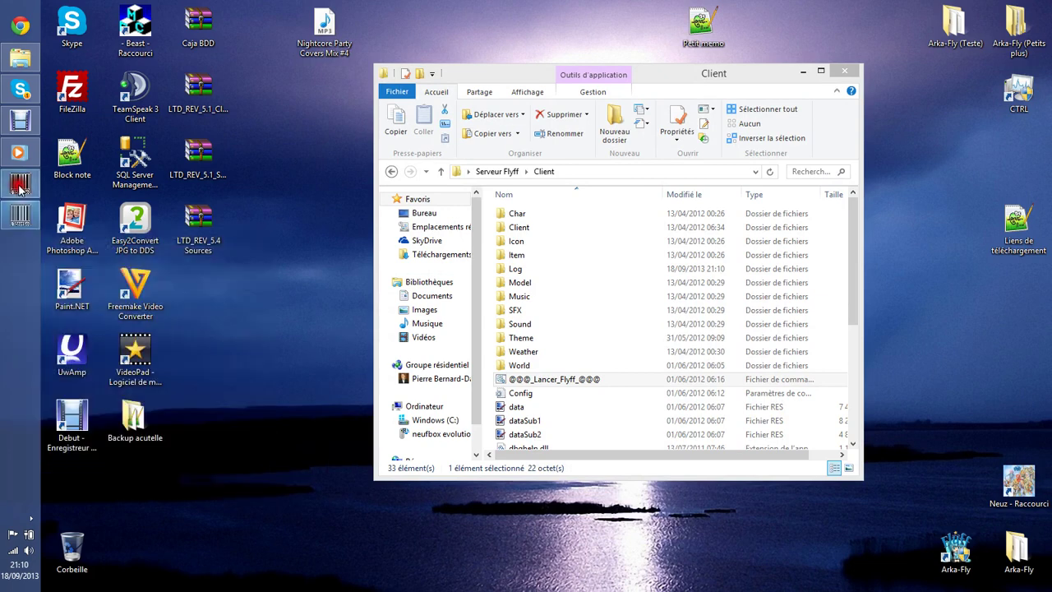
{"action": "left_click", "coordinate": [21, 183]}
{"action": "key", "text": "alt+F4"}
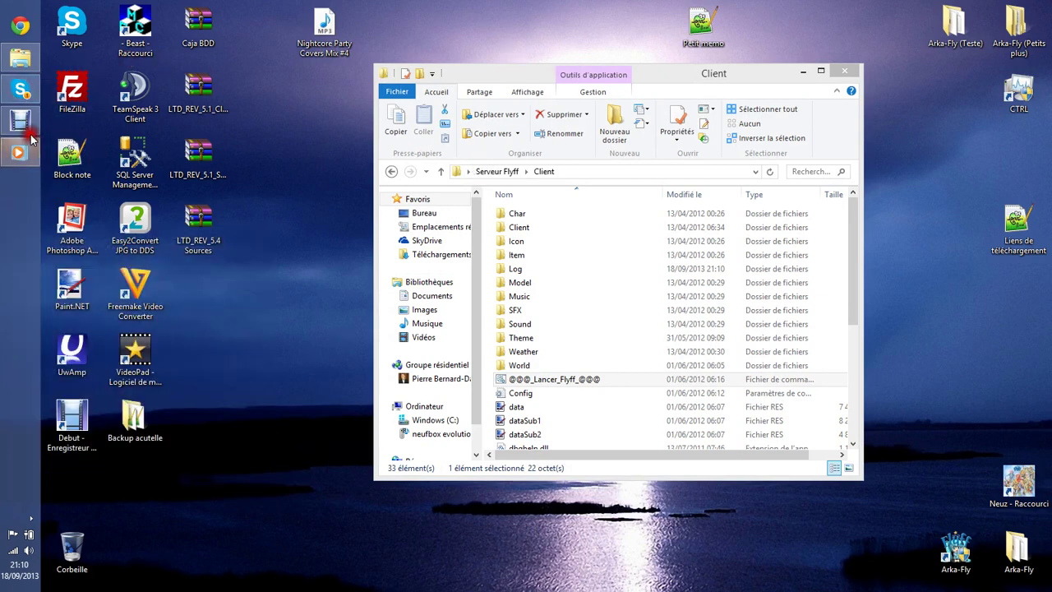
{"action": "left_click", "coordinate": [22, 125]}
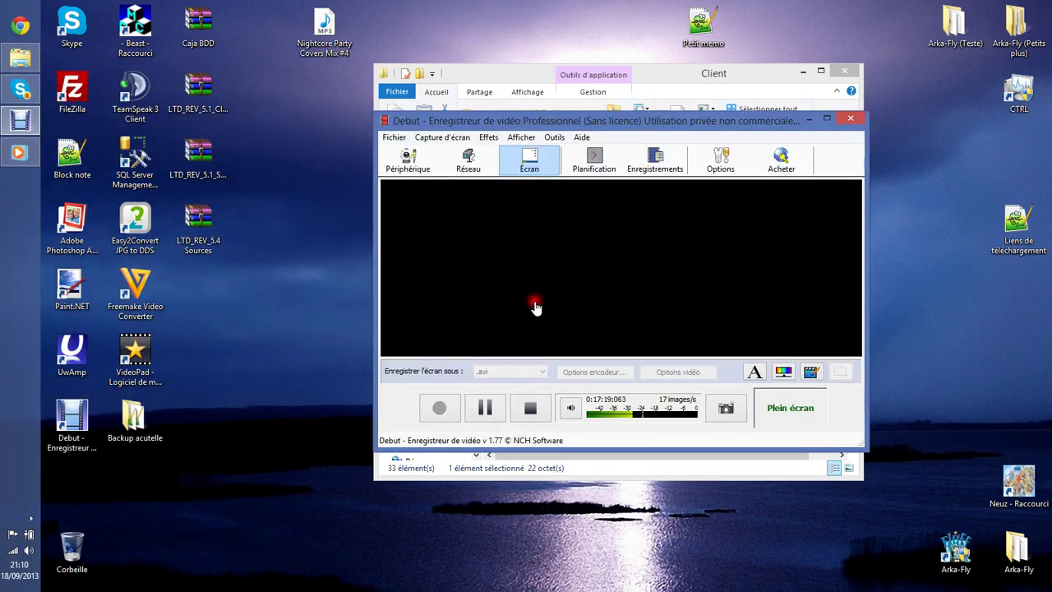